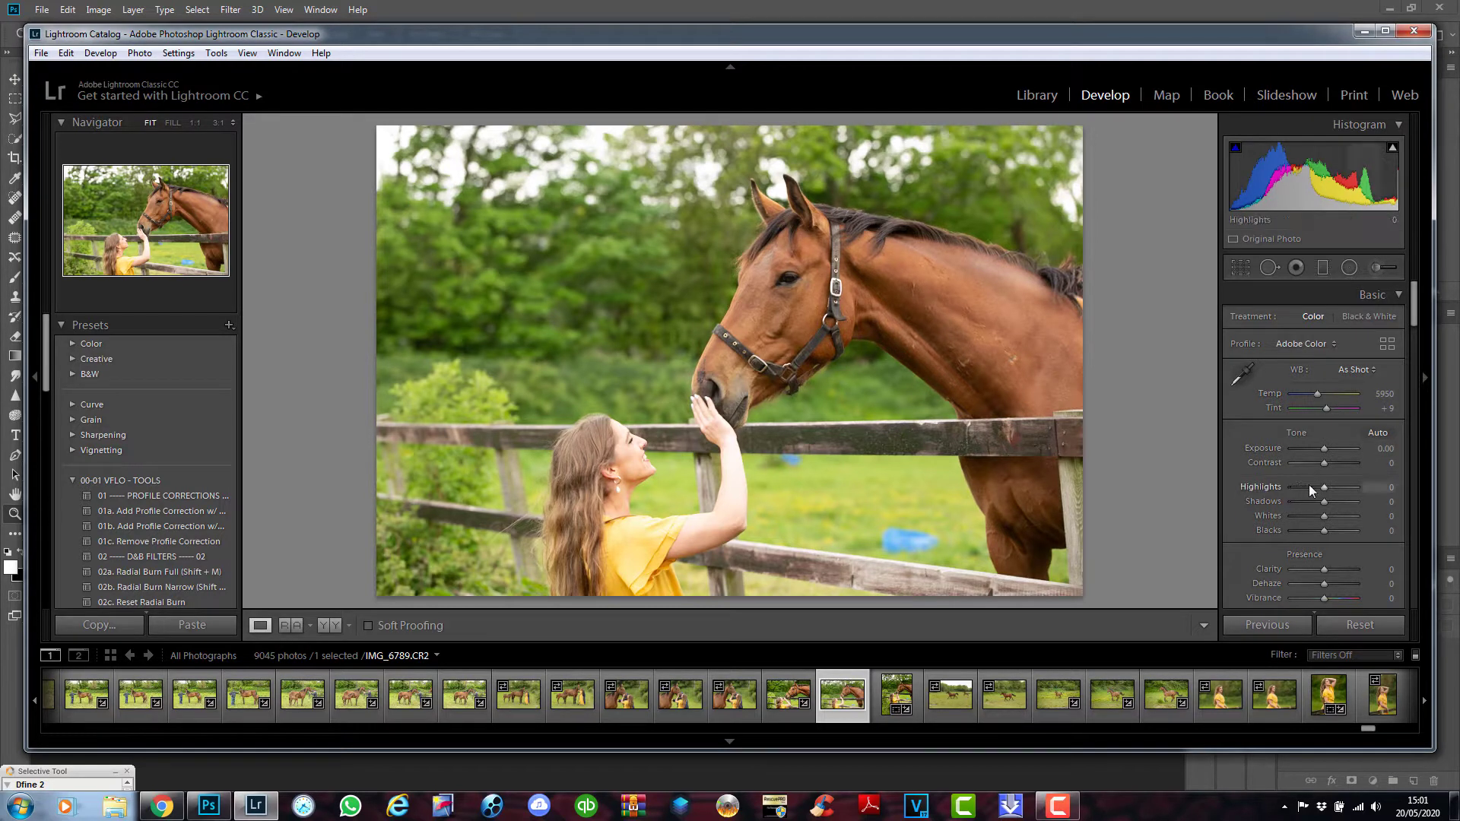
Set the photo's Highlights to -100, Blacks to -33 and Whites to -24.
left_click_drag(1321, 490, 1277, 488)
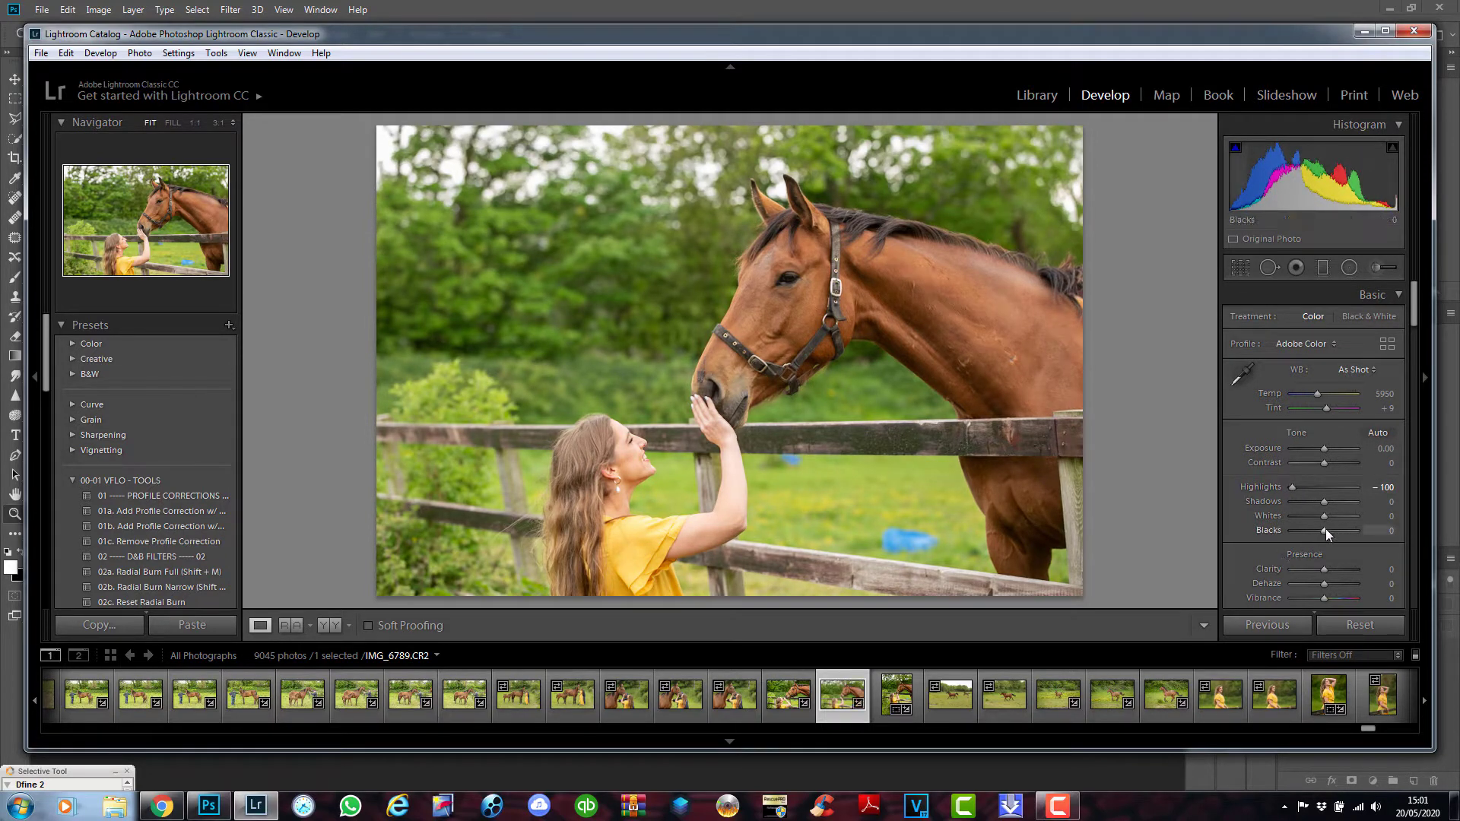
left_click_drag(1327, 535, 1315, 531)
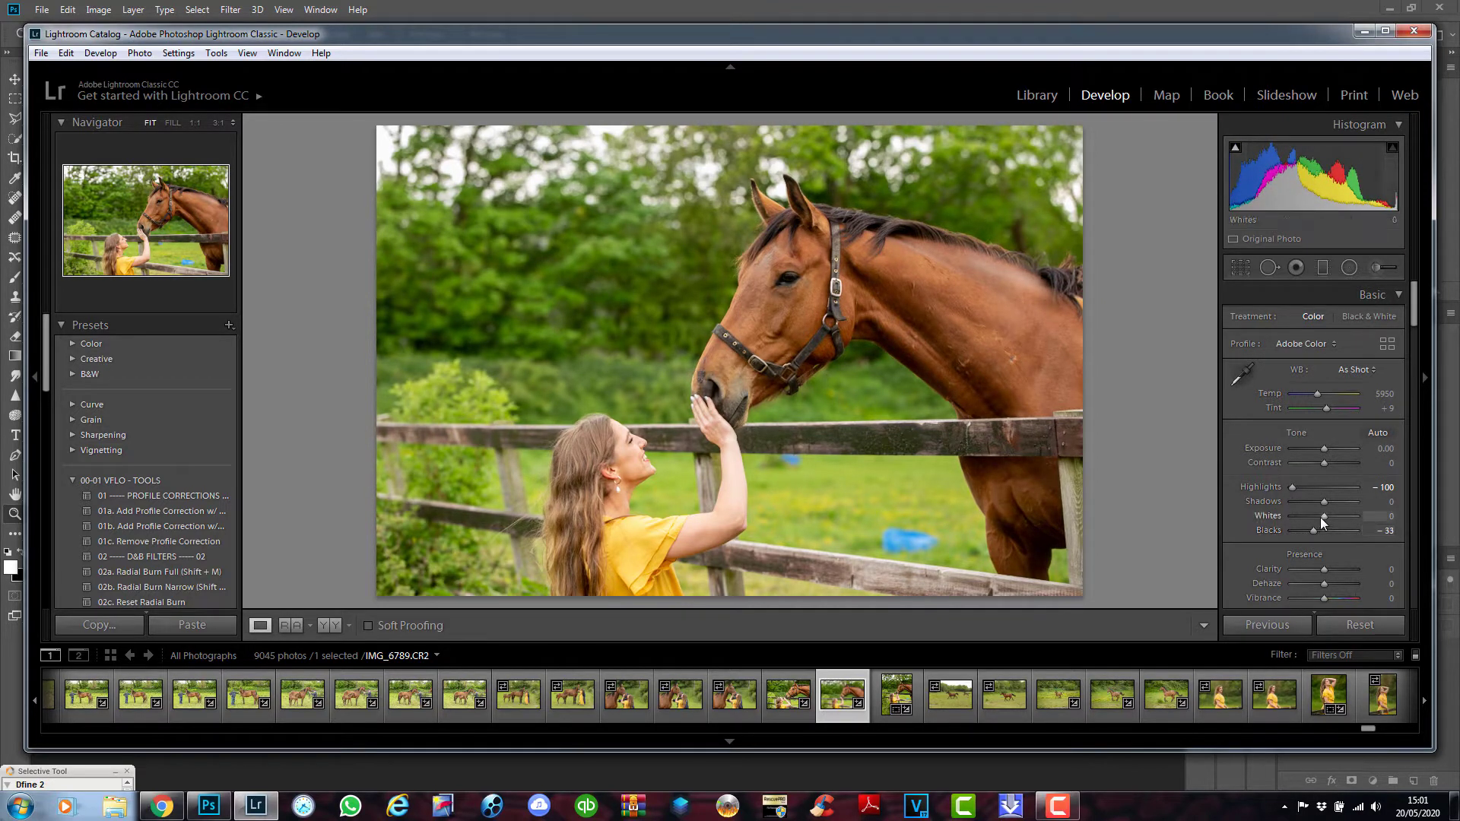
left_click_drag(1323, 518, 1315, 518)
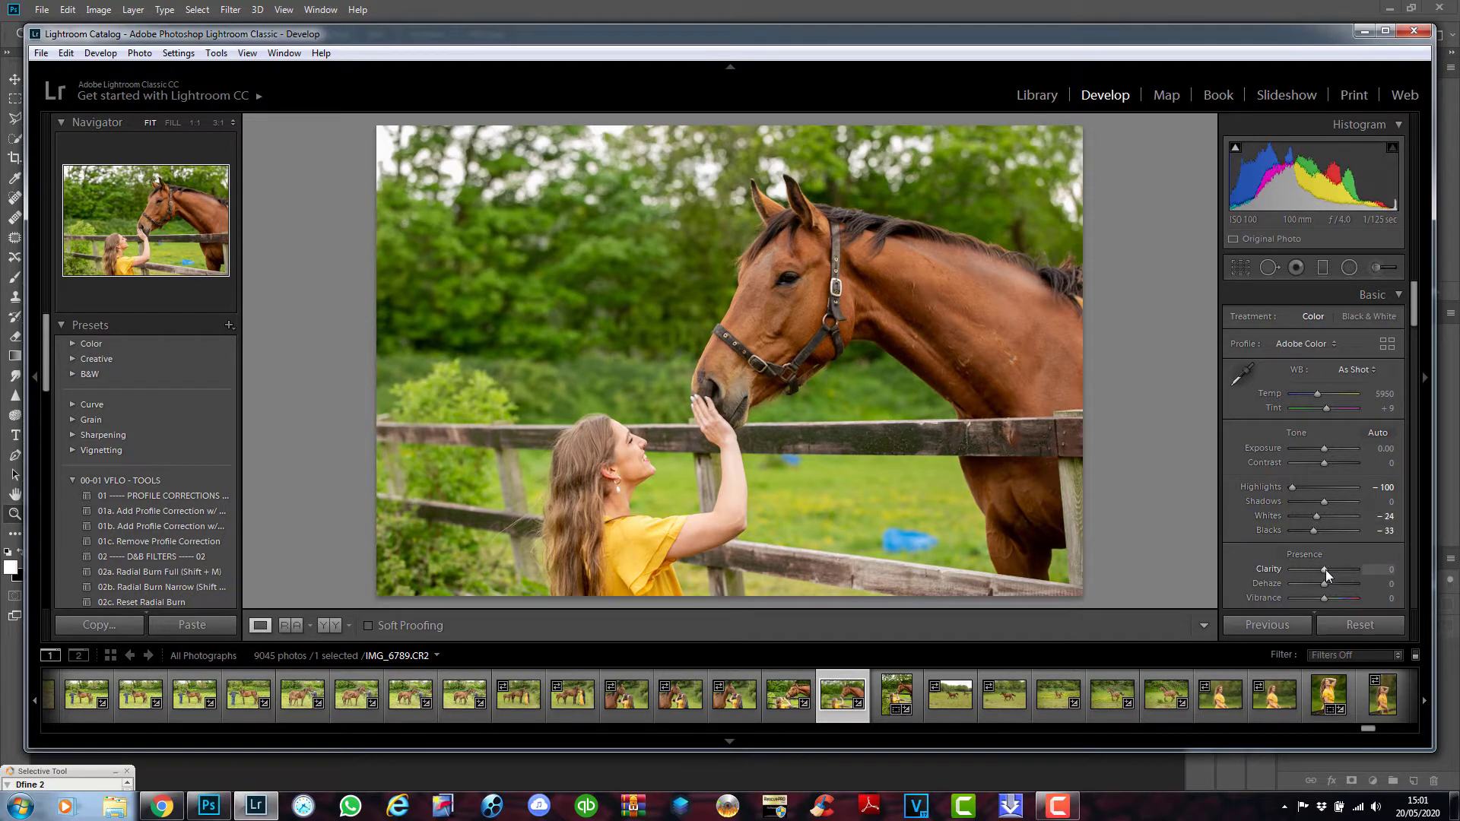
Set the photo's Clarity to +33, Dehaze to +17 and Contrast to +10.
left_click_drag(1326, 570, 1338, 571)
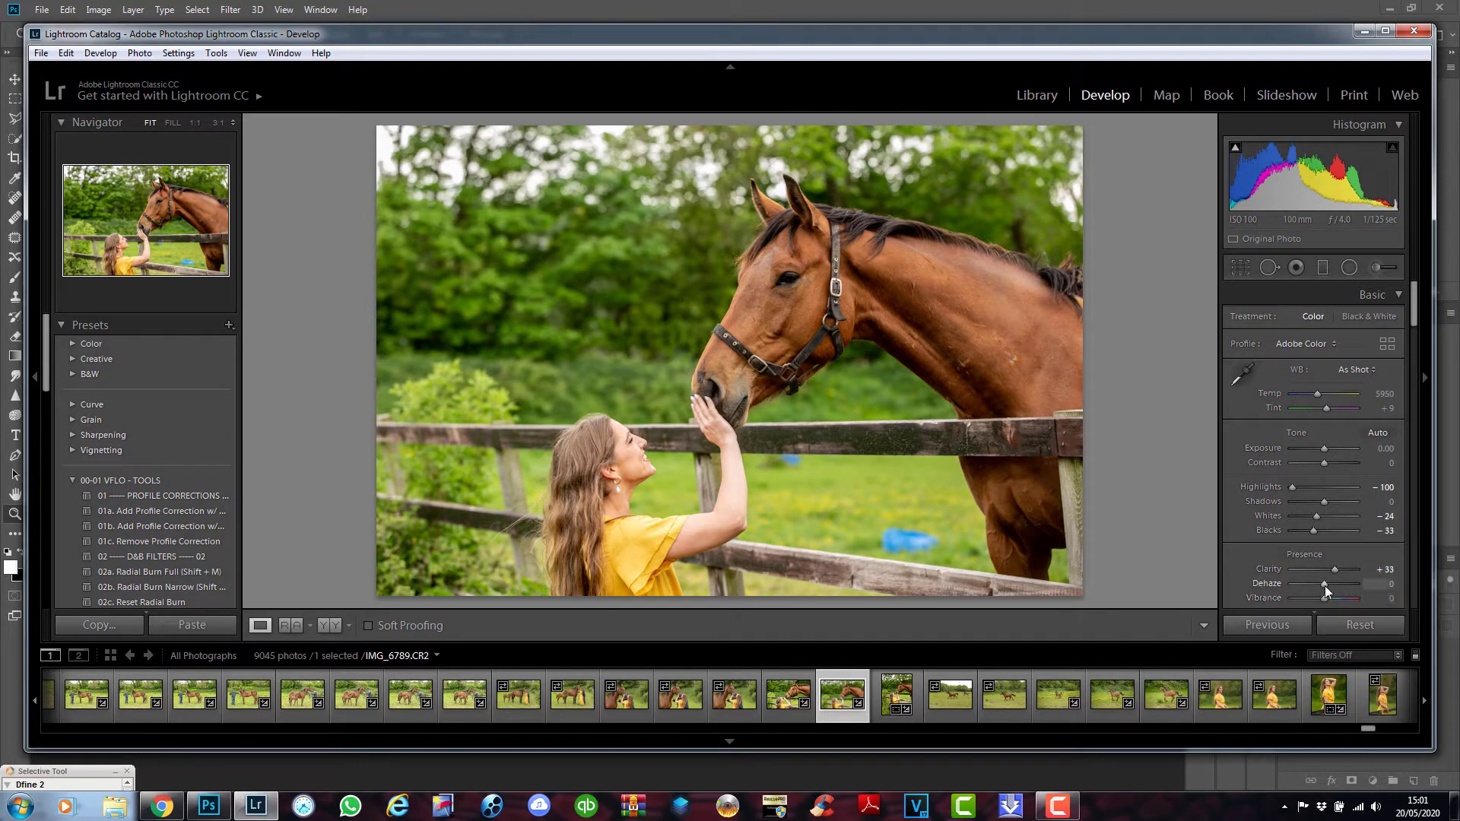
left_click_drag(1325, 585, 1329, 586)
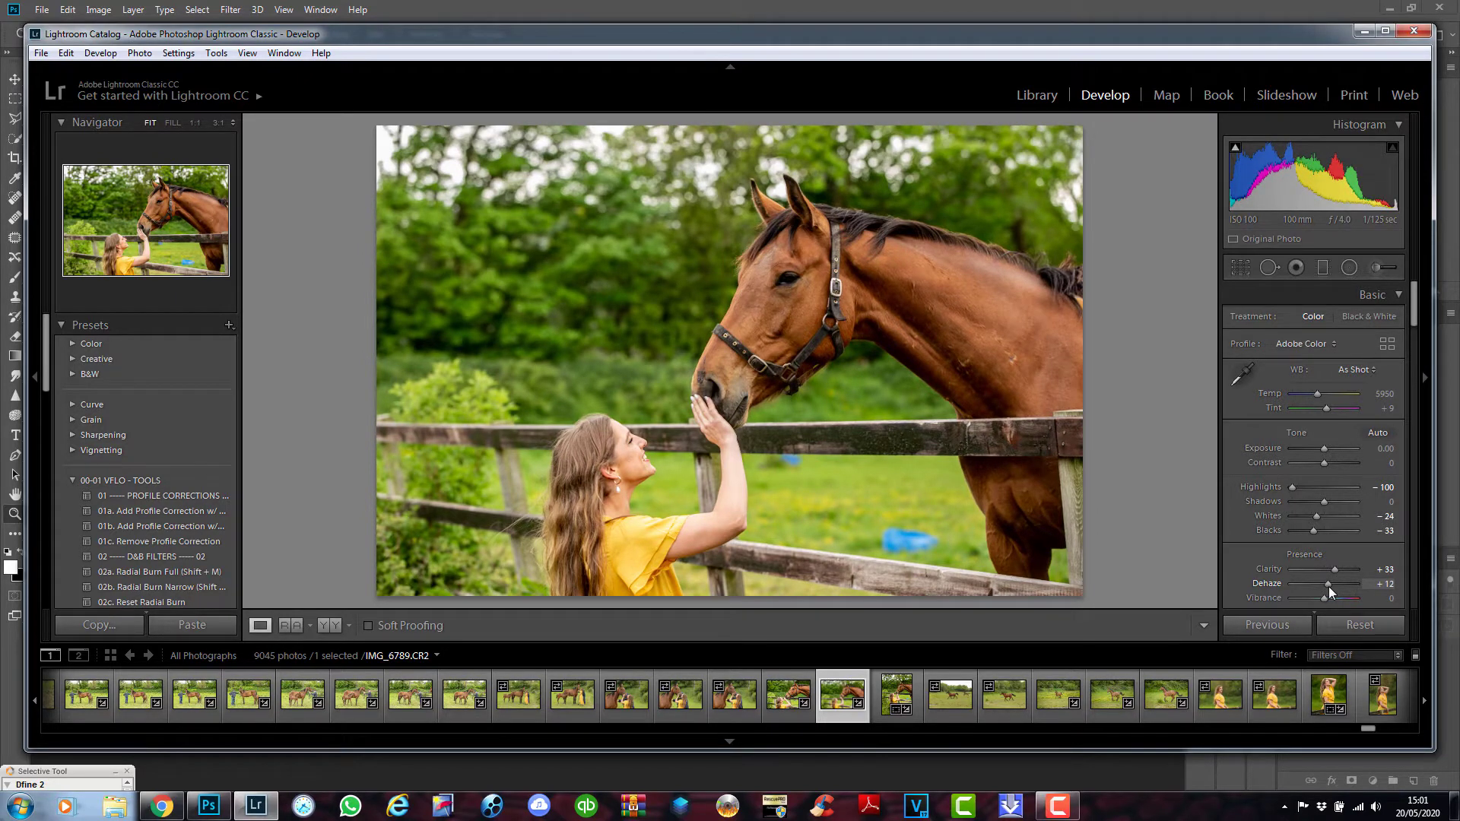
left_click_drag(1329, 586, 1329, 586)
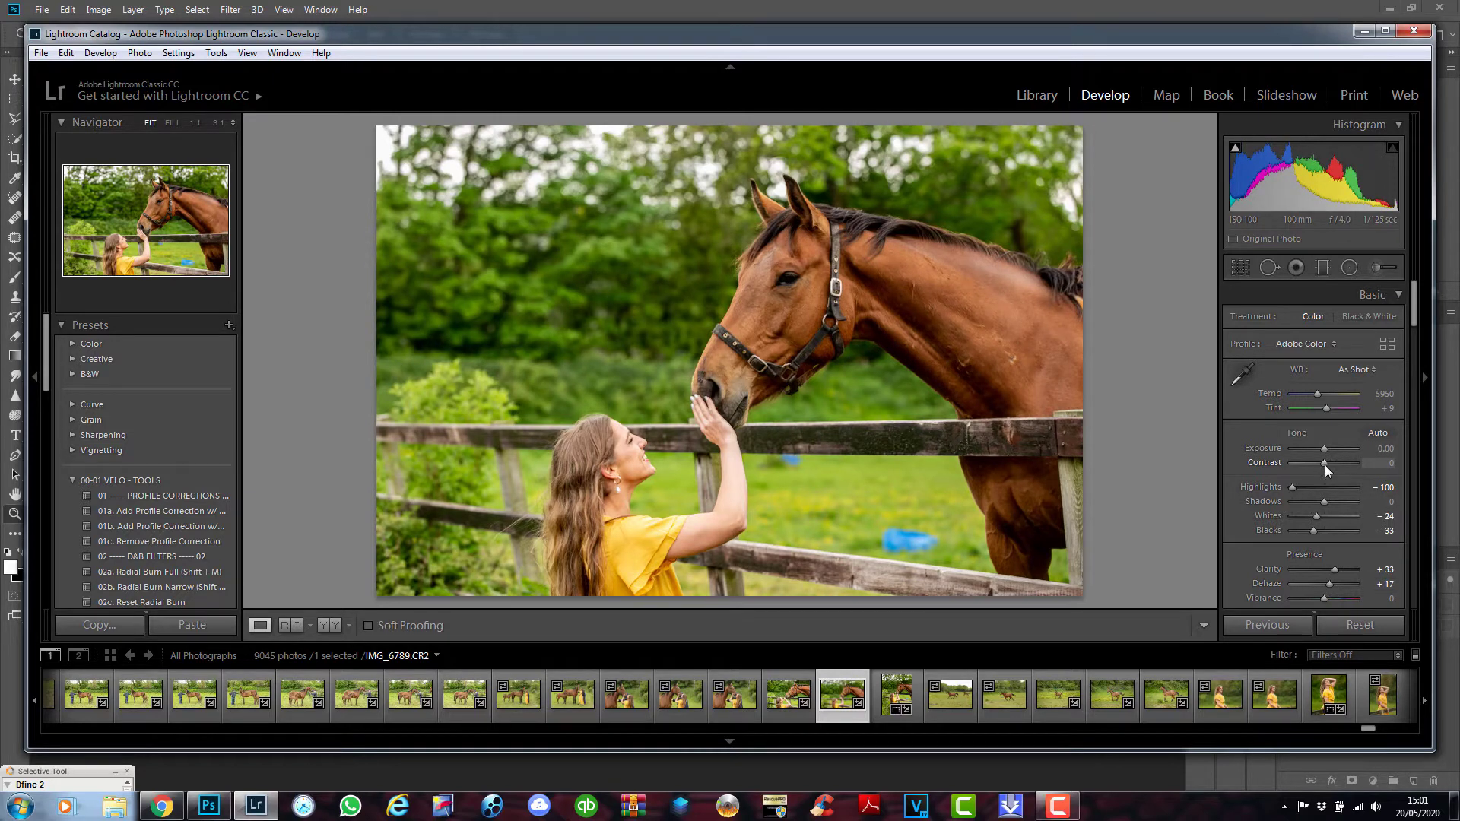
left_click_drag(1325, 465, 1327, 466)
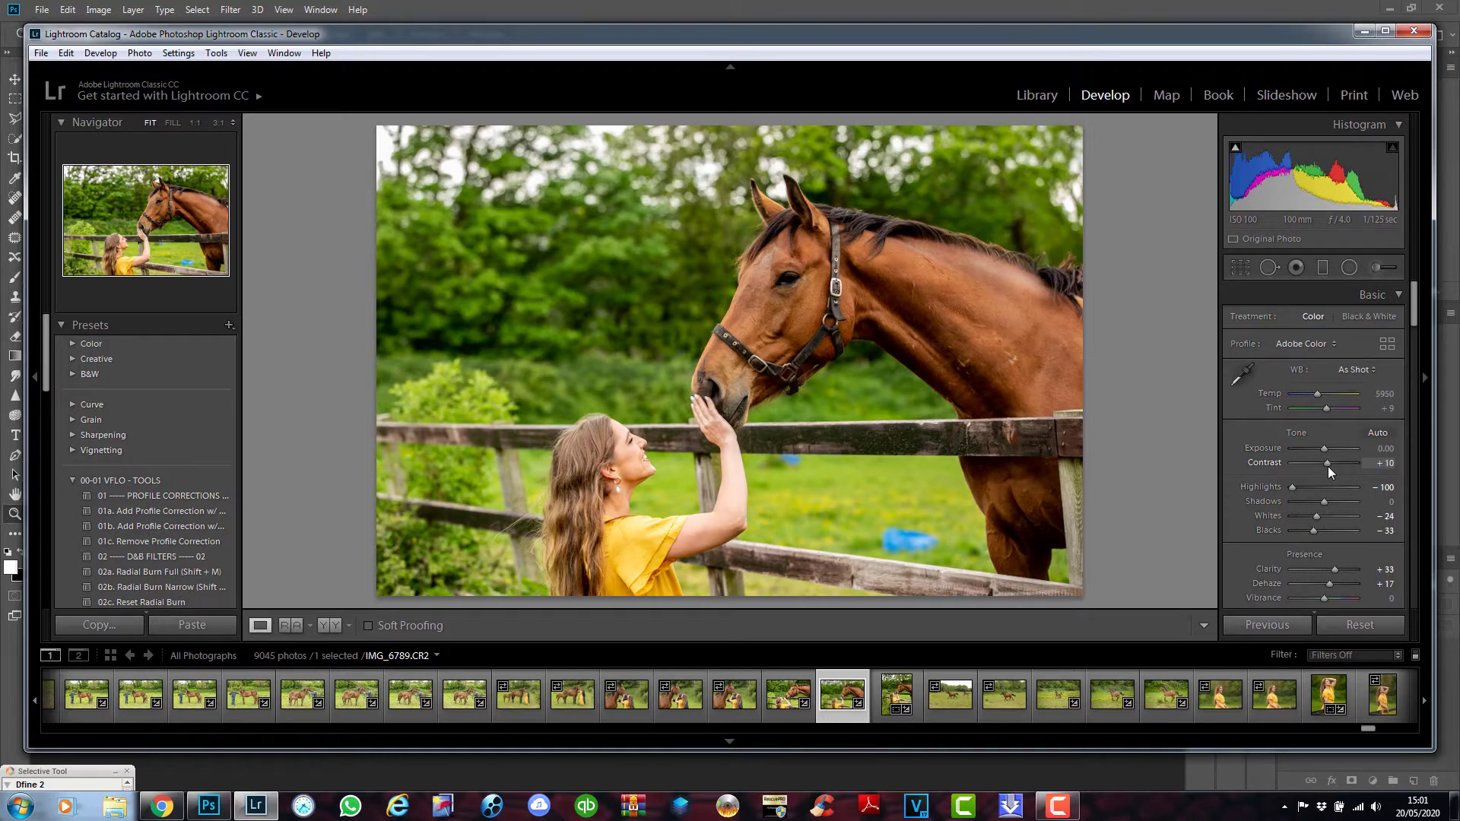
Check the woman's face at 1:1 and reduce the Green saturation in the HSL adjustments to -38.
left_click(623, 457)
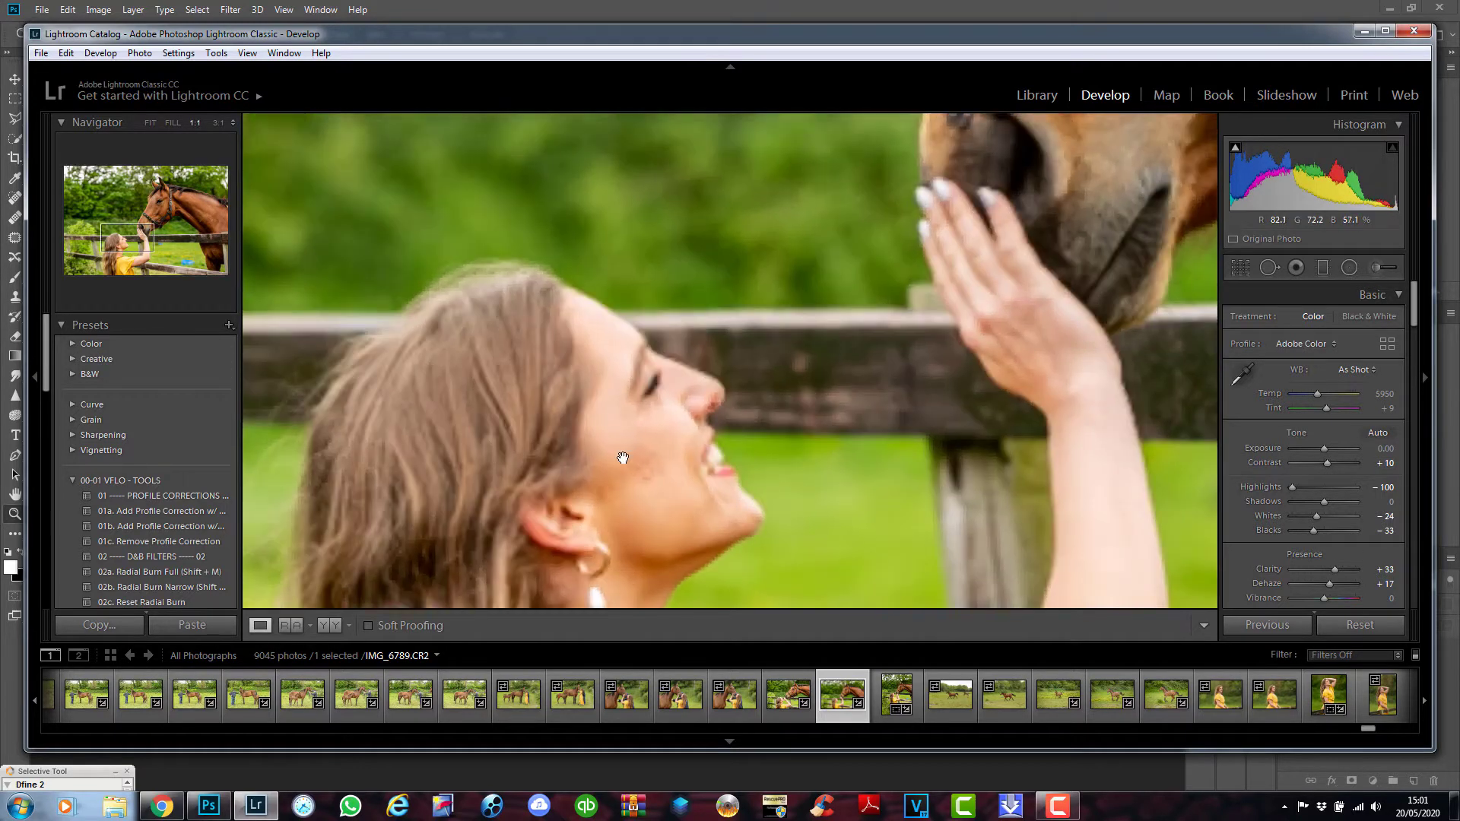
left_click(622, 458)
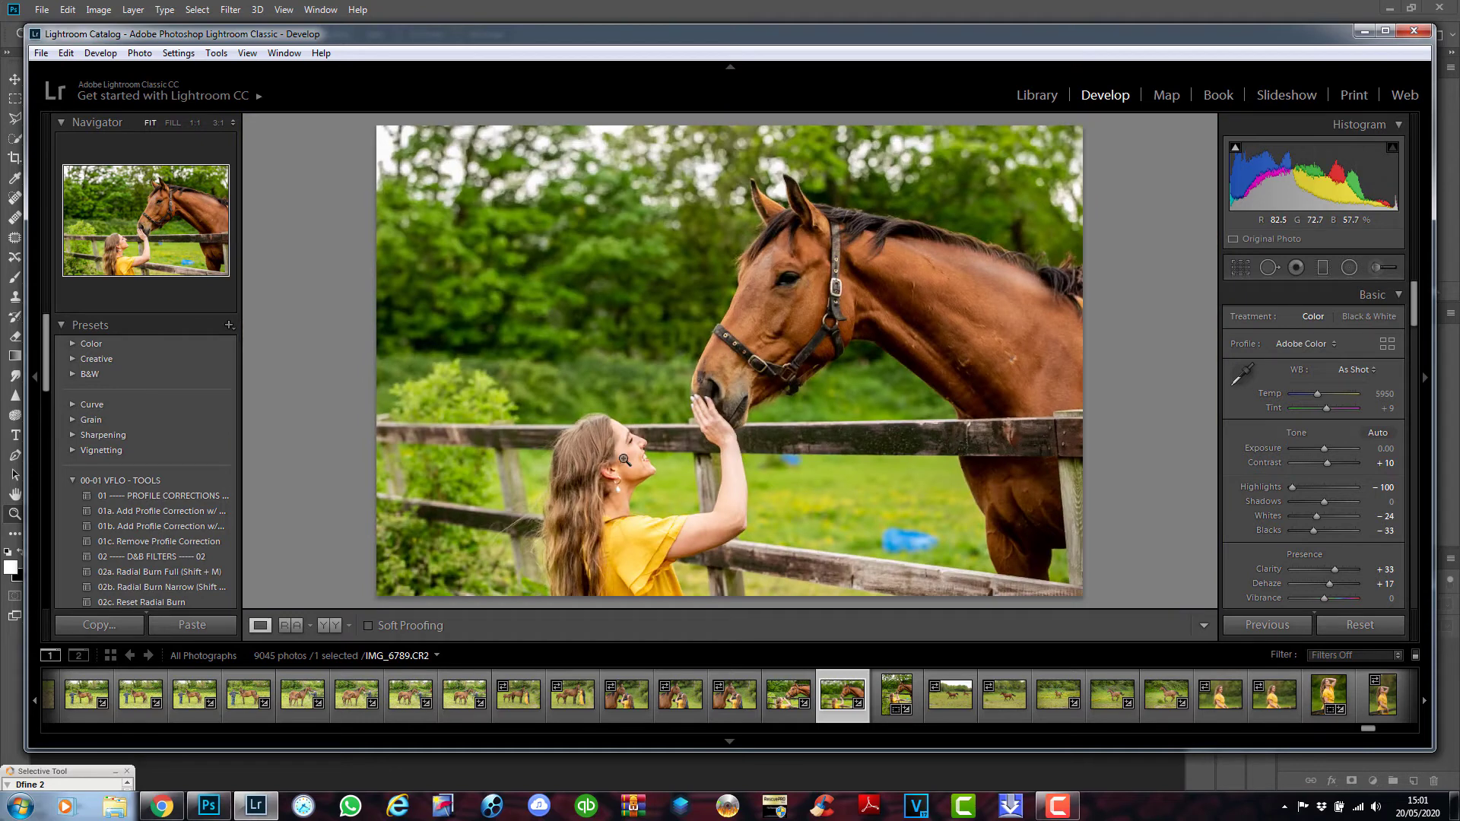
left_click(622, 458)
left_click(622, 458)
scroll(1240, 504, "down", 5)
scroll(1247, 498, "down", 2)
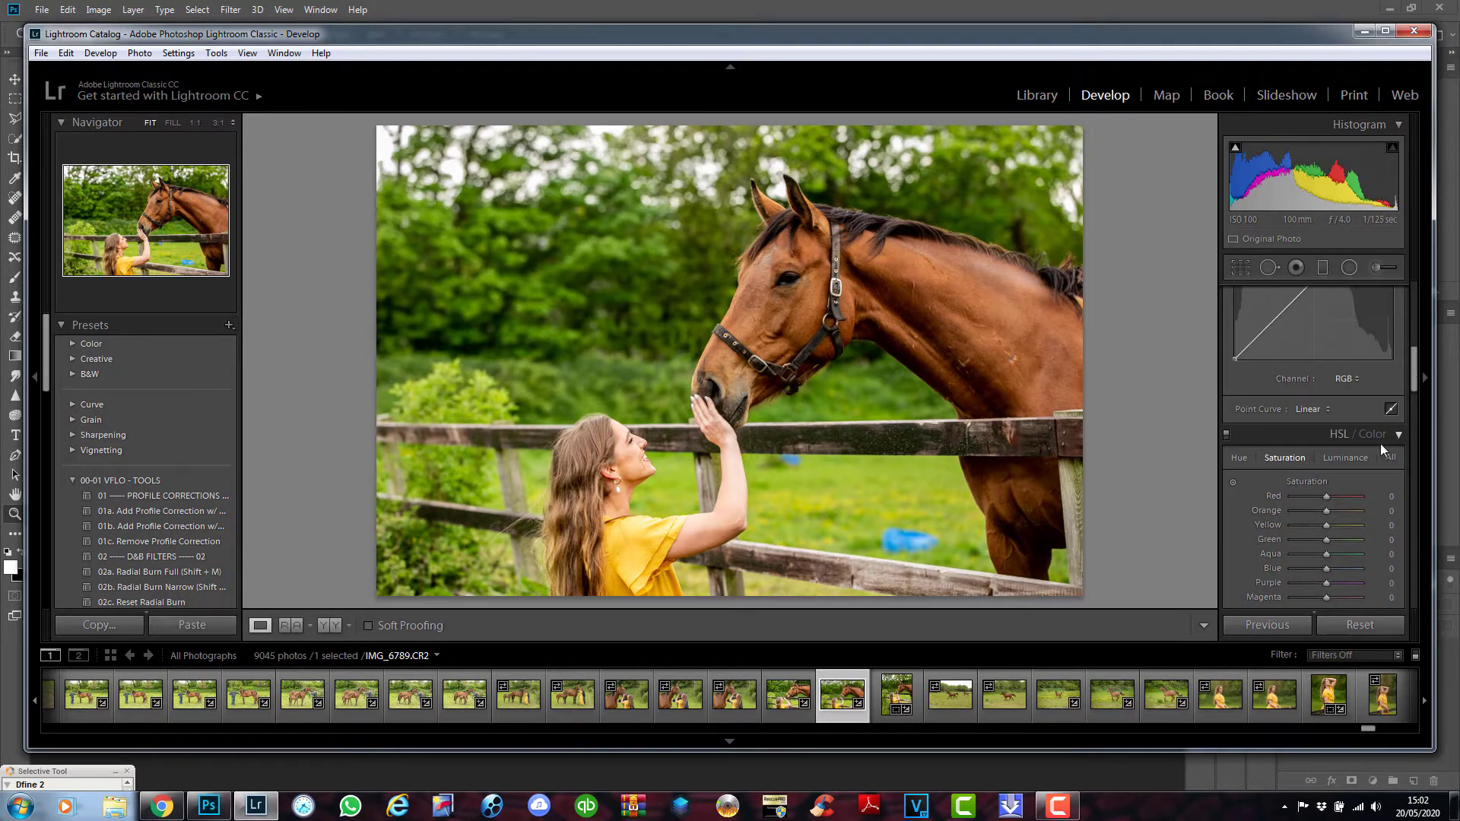
left_click_drag(1324, 540, 1312, 540)
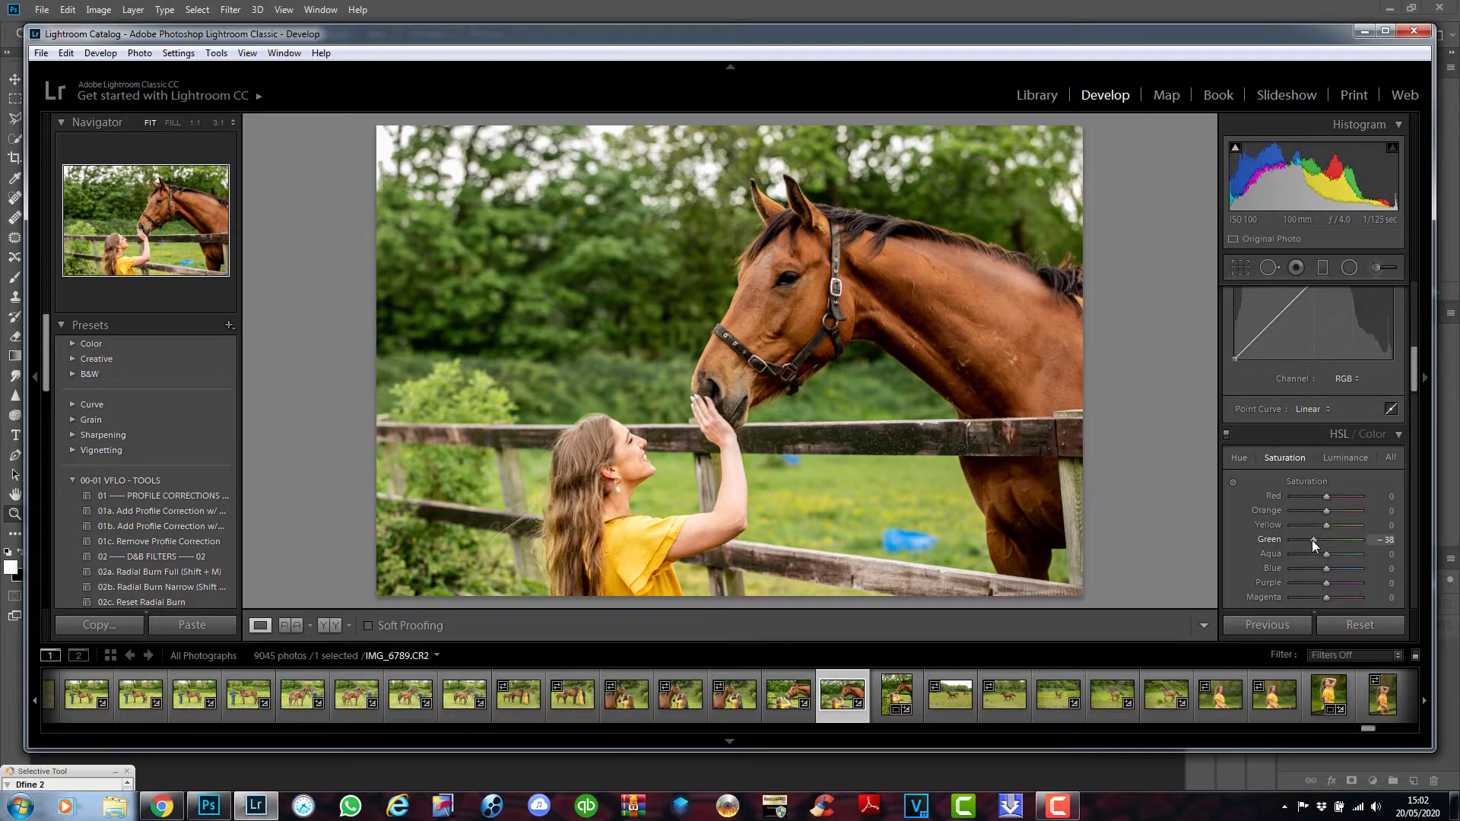
Draw a radial filter, tilt it diagonally and position it over the woman and the front of the horse's head.
scroll(1236, 460, "up", 5)
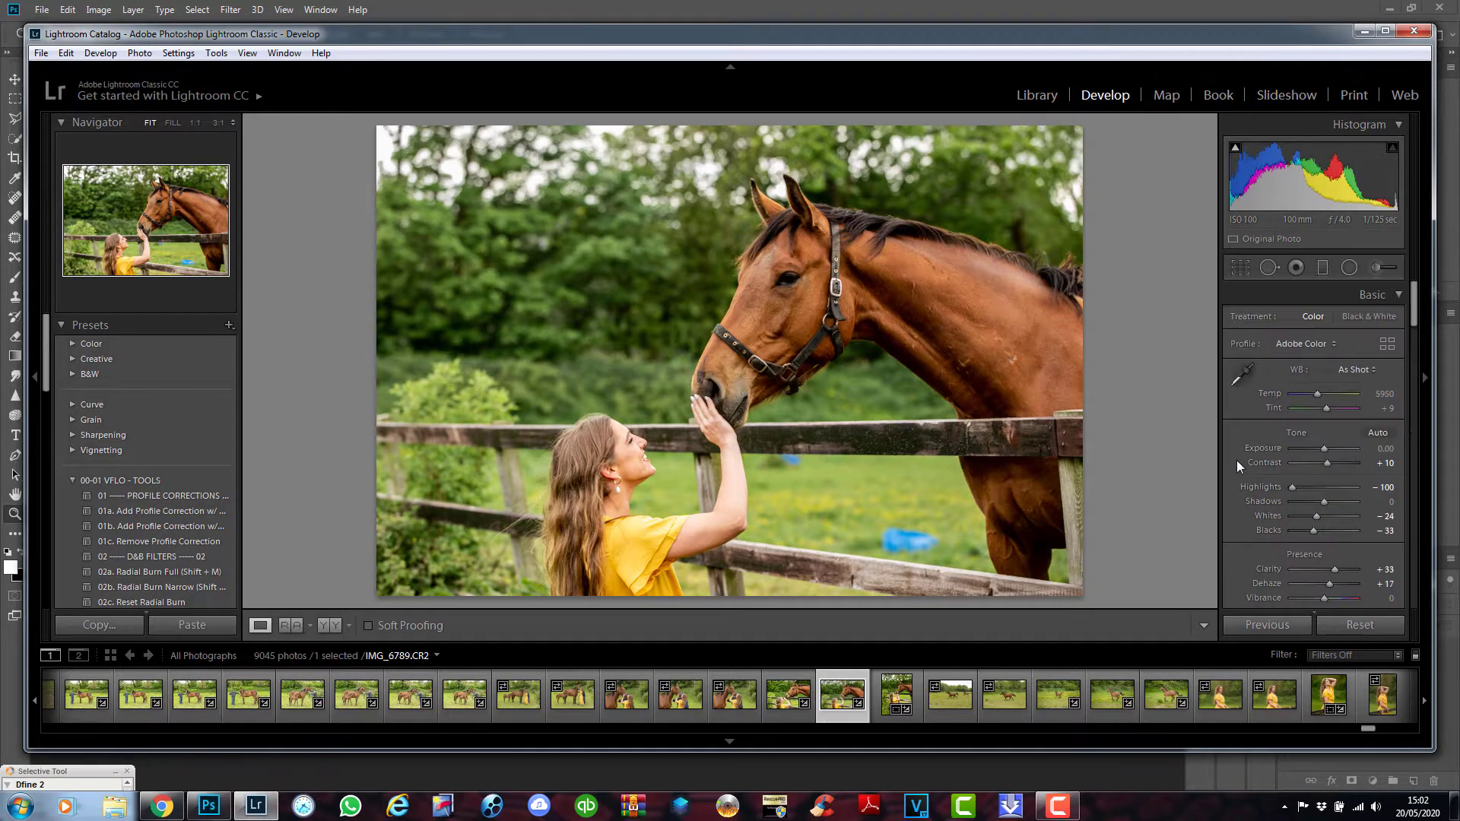
left_click(1349, 269)
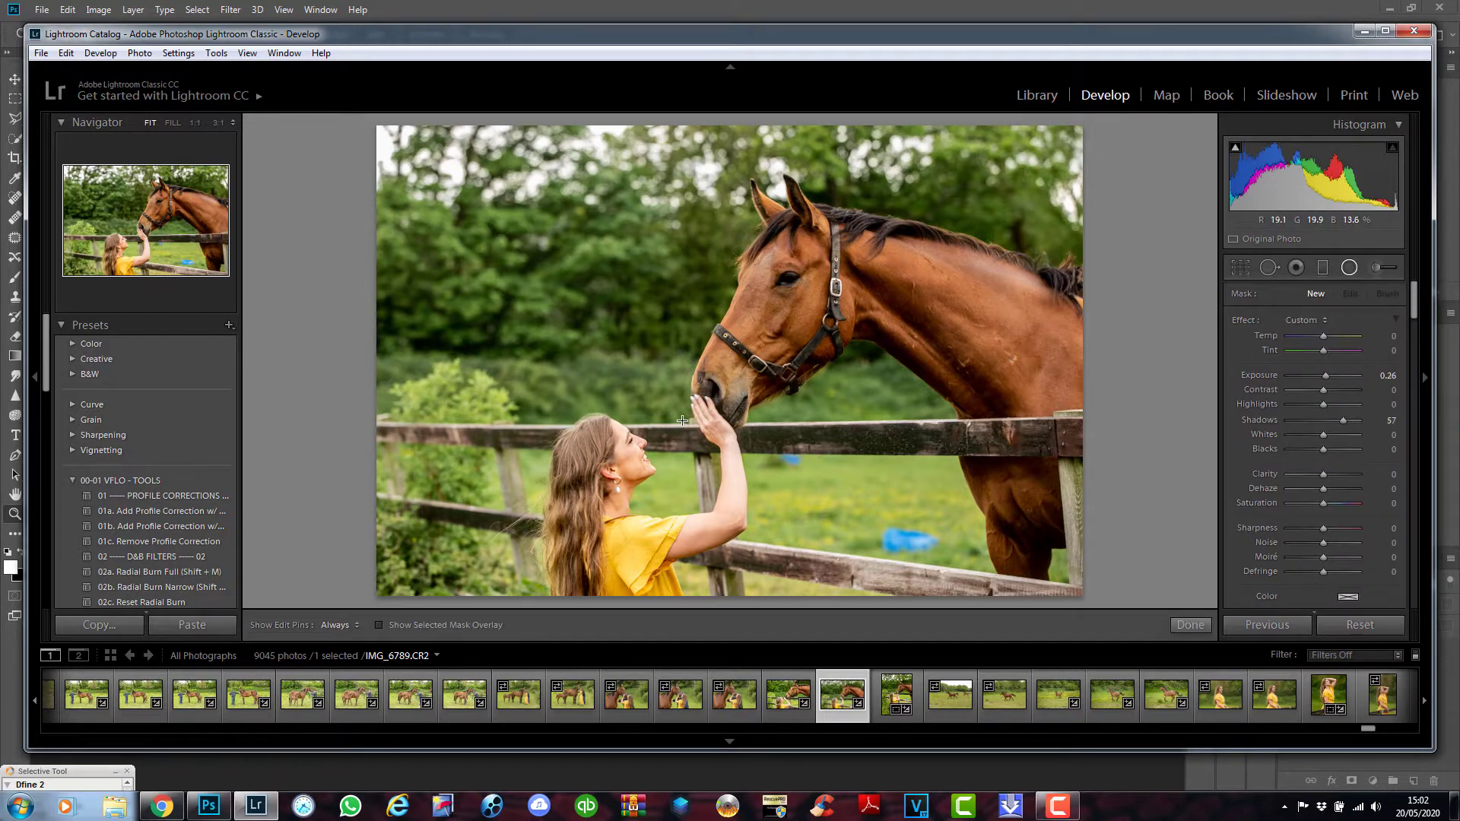
left_click_drag(724, 354, 527, 459)
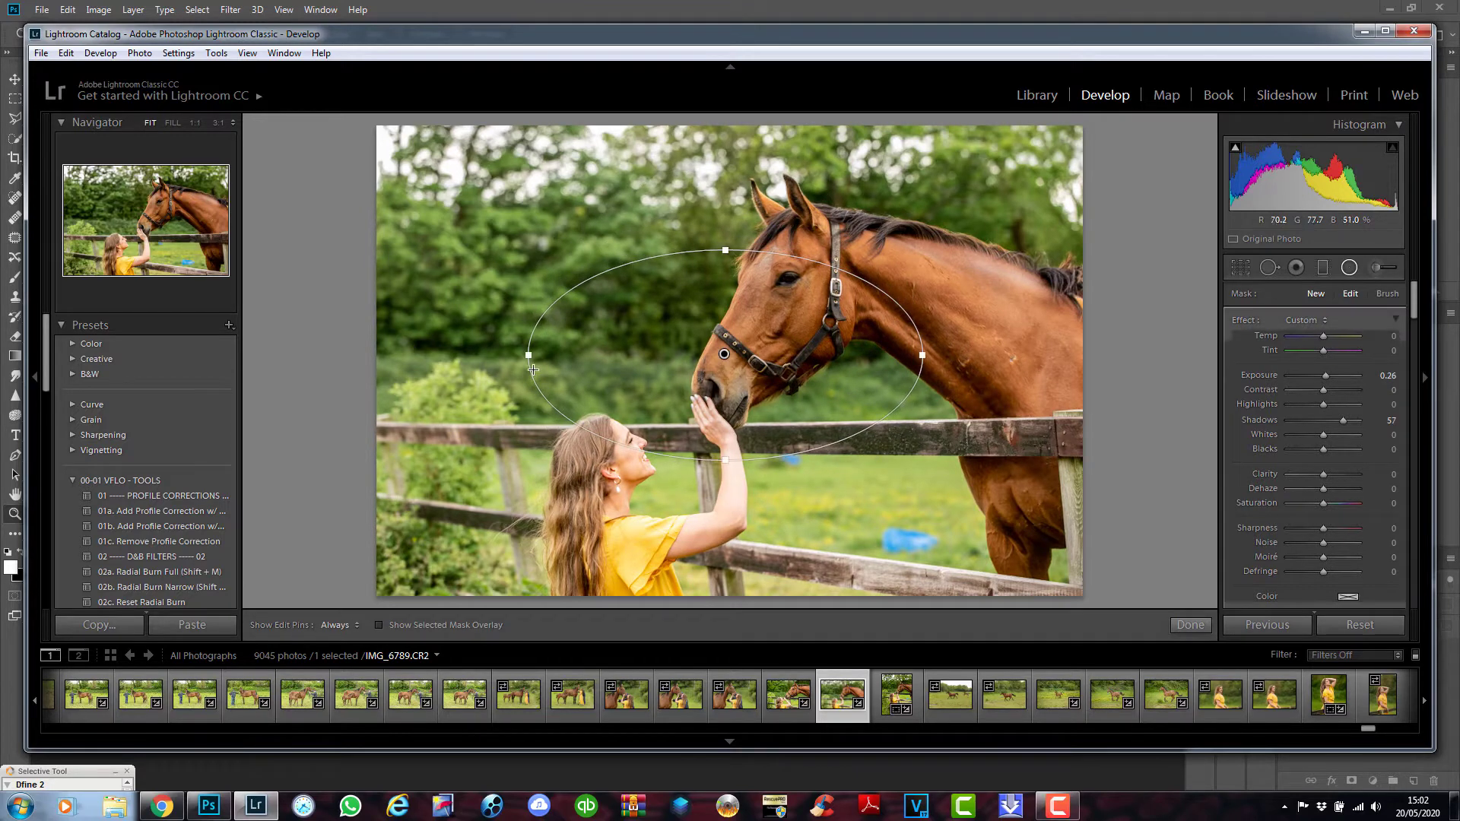
left_click_drag(514, 347, 585, 512)
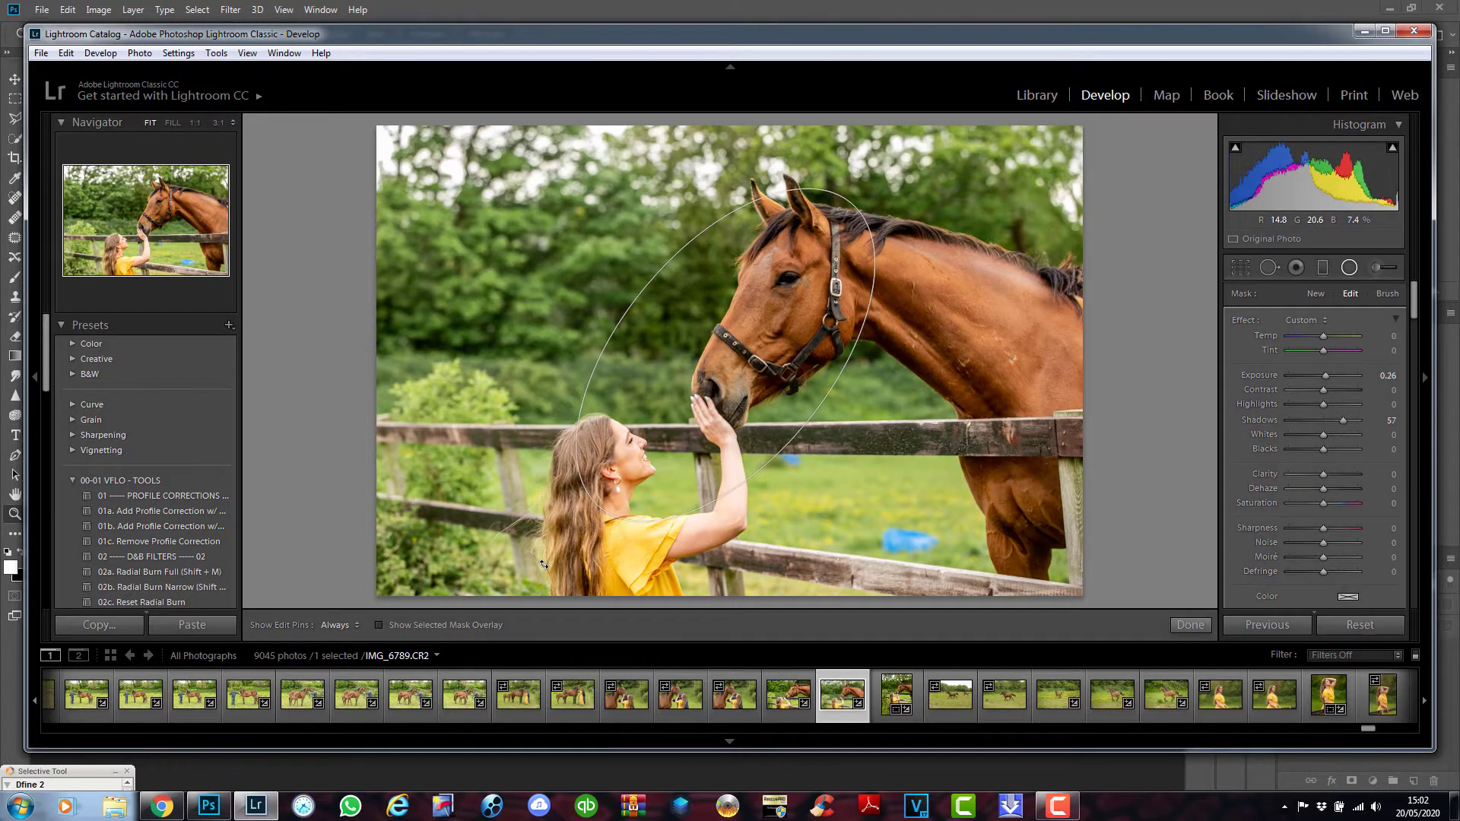
left_click_drag(761, 336, 719, 415)
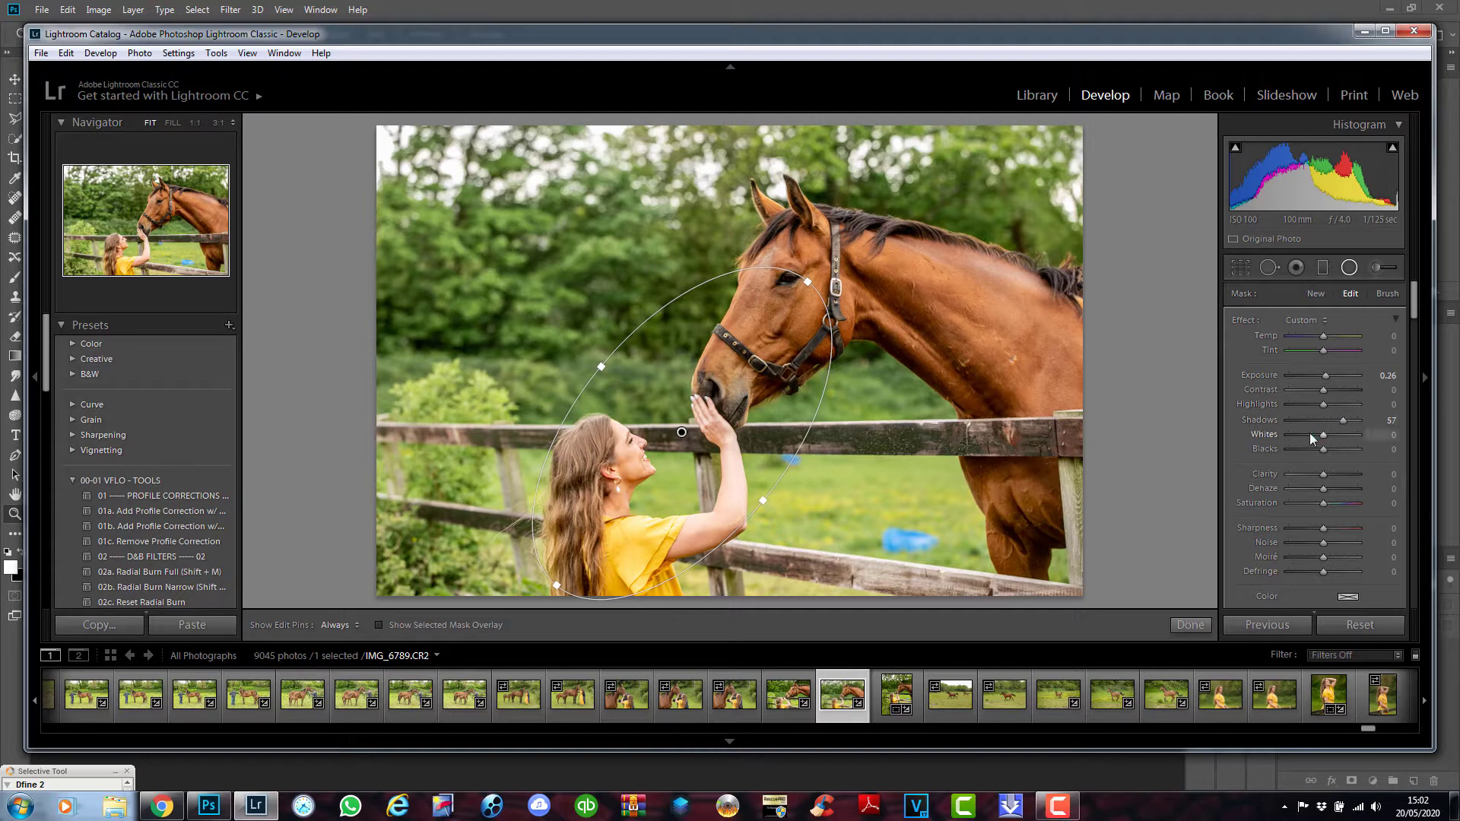
Choose the Exposure effect for the radial filter and invert its mask.
left_click(1315, 322)
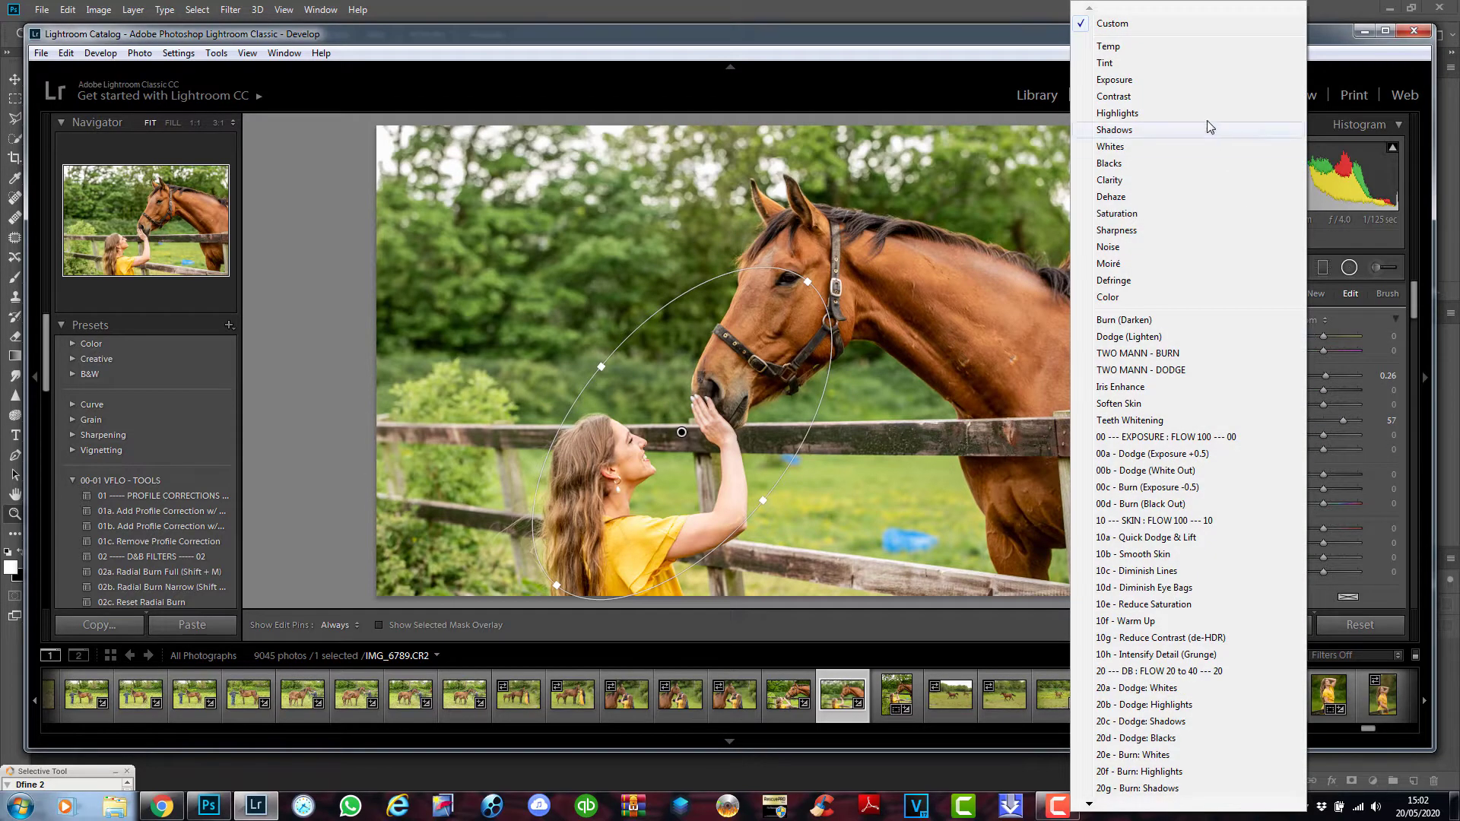
left_click(1153, 80)
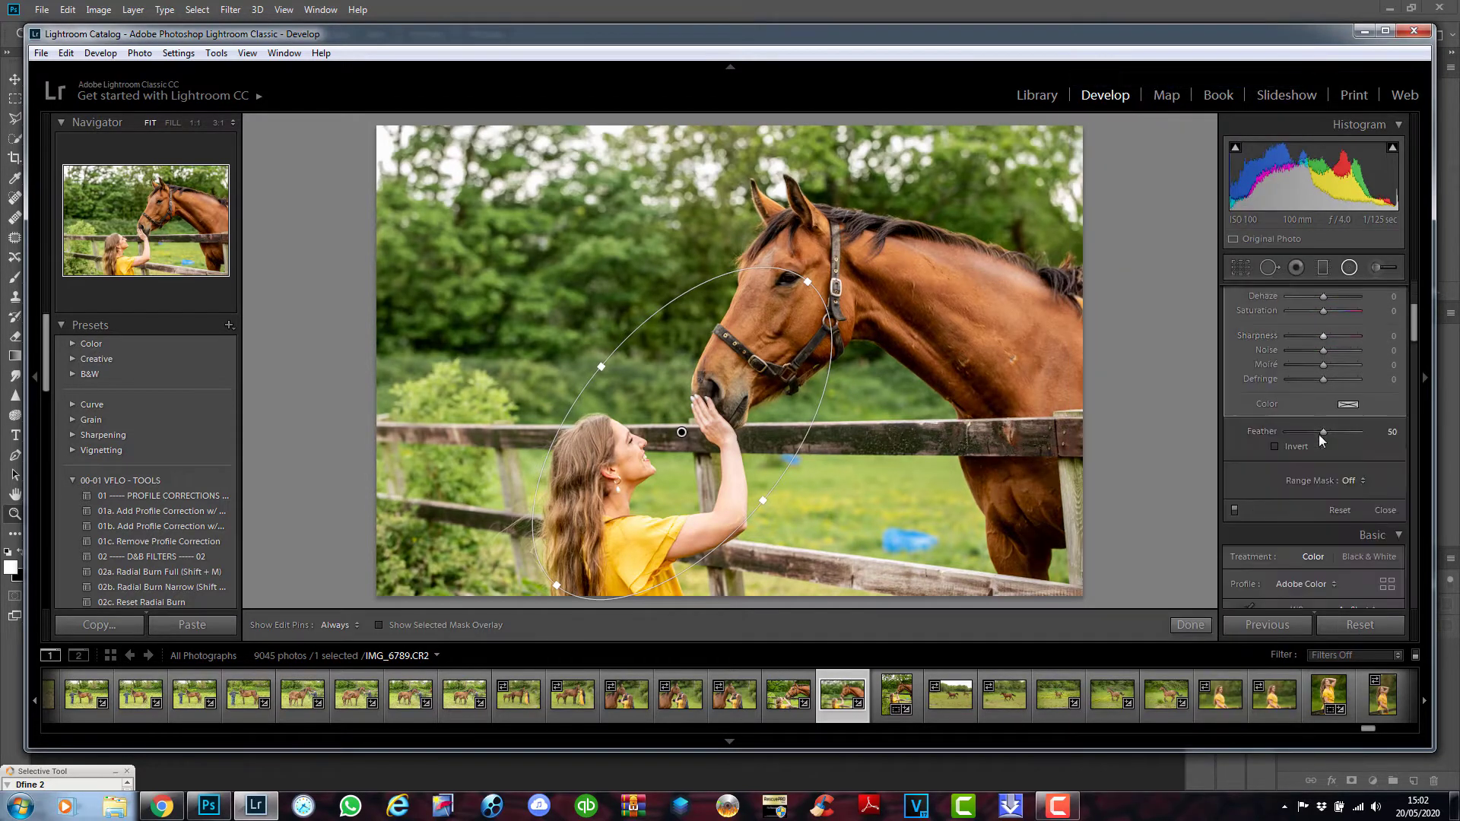
scroll(1319, 435, "down", 3)
left_click(1275, 447)
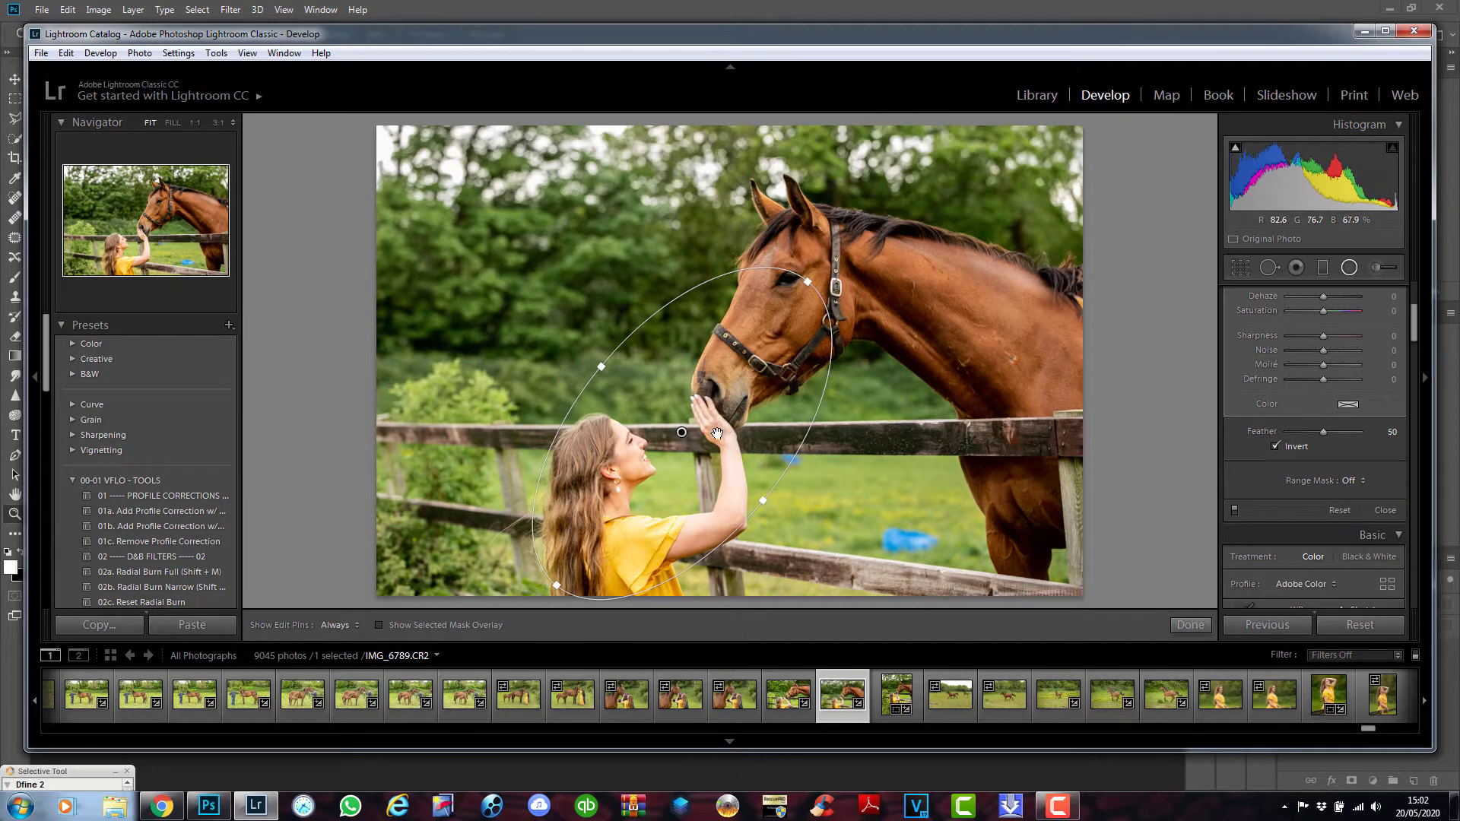
Set the radial filter's Highlights to -72, Contrast to 26 and Exposure to -0.26.
scroll(1239, 466, "up", 5)
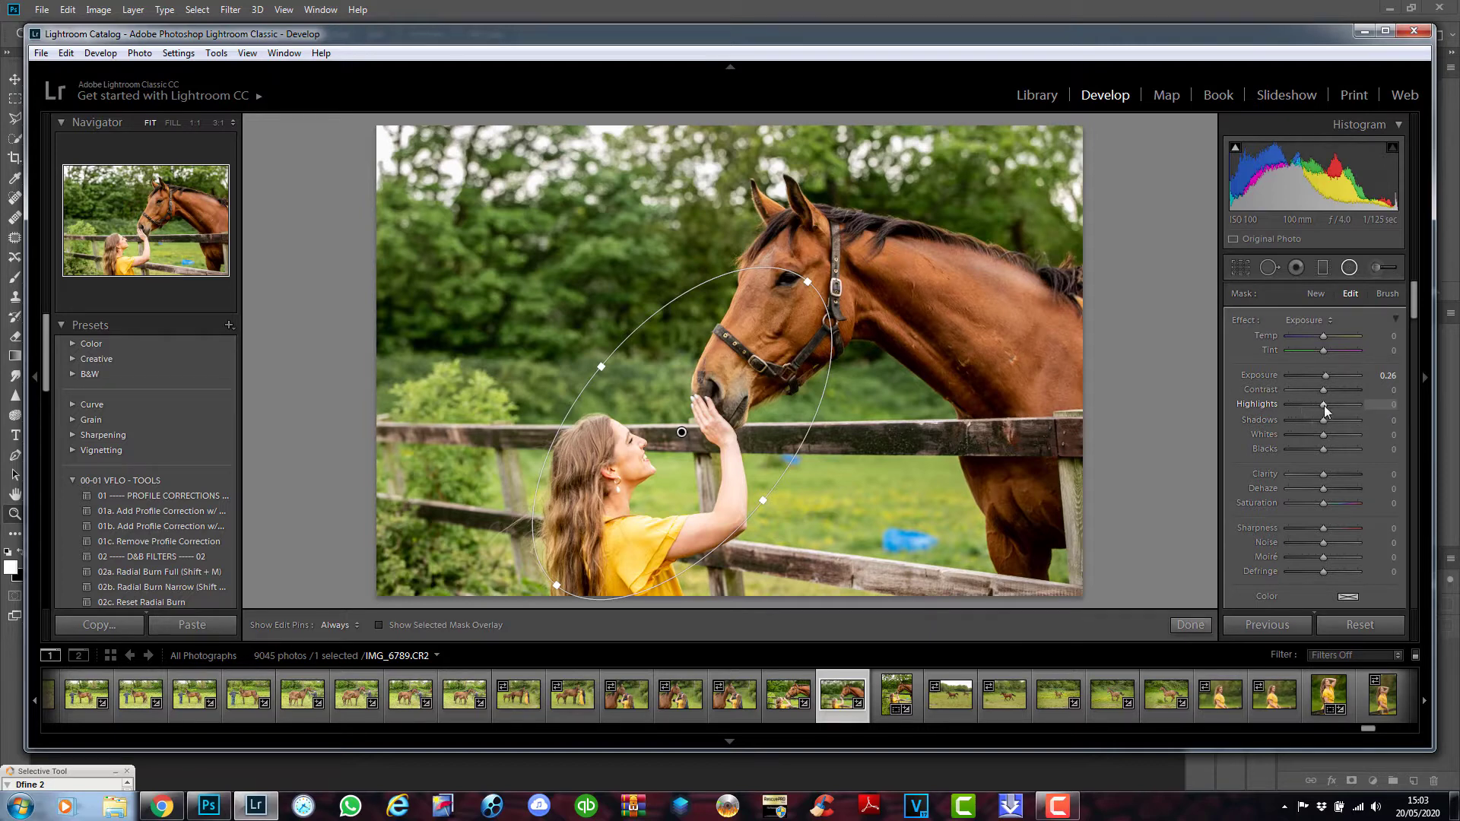
left_click_drag(1325, 405, 1298, 409)
left_click_drag(1327, 390, 1320, 378)
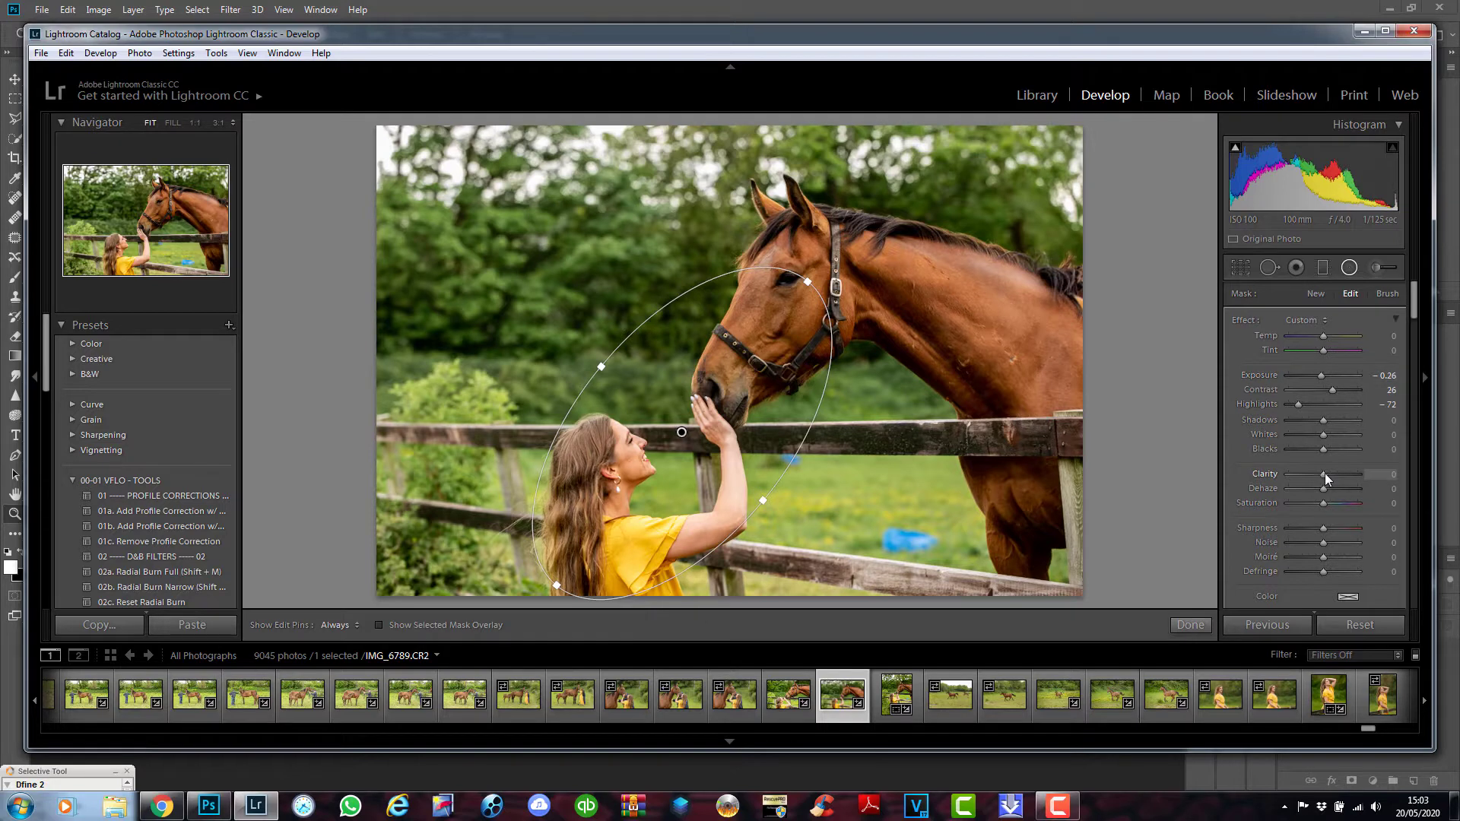
Set the radial filter's Clarity to 13 and Saturation to -24, and finish the filter.
left_click_drag(1325, 474, 1327, 475)
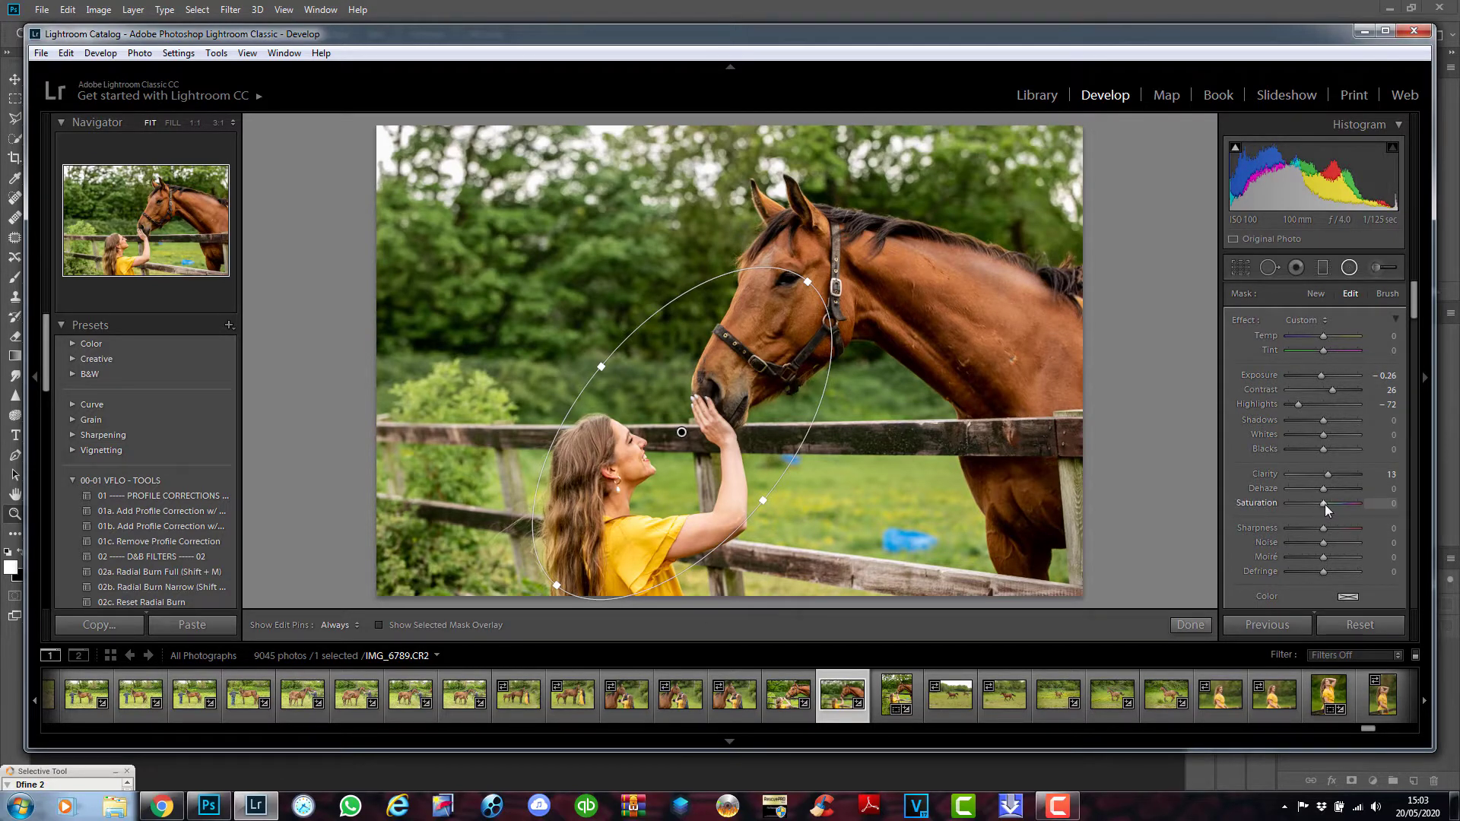
left_click_drag(1322, 504, 1313, 504)
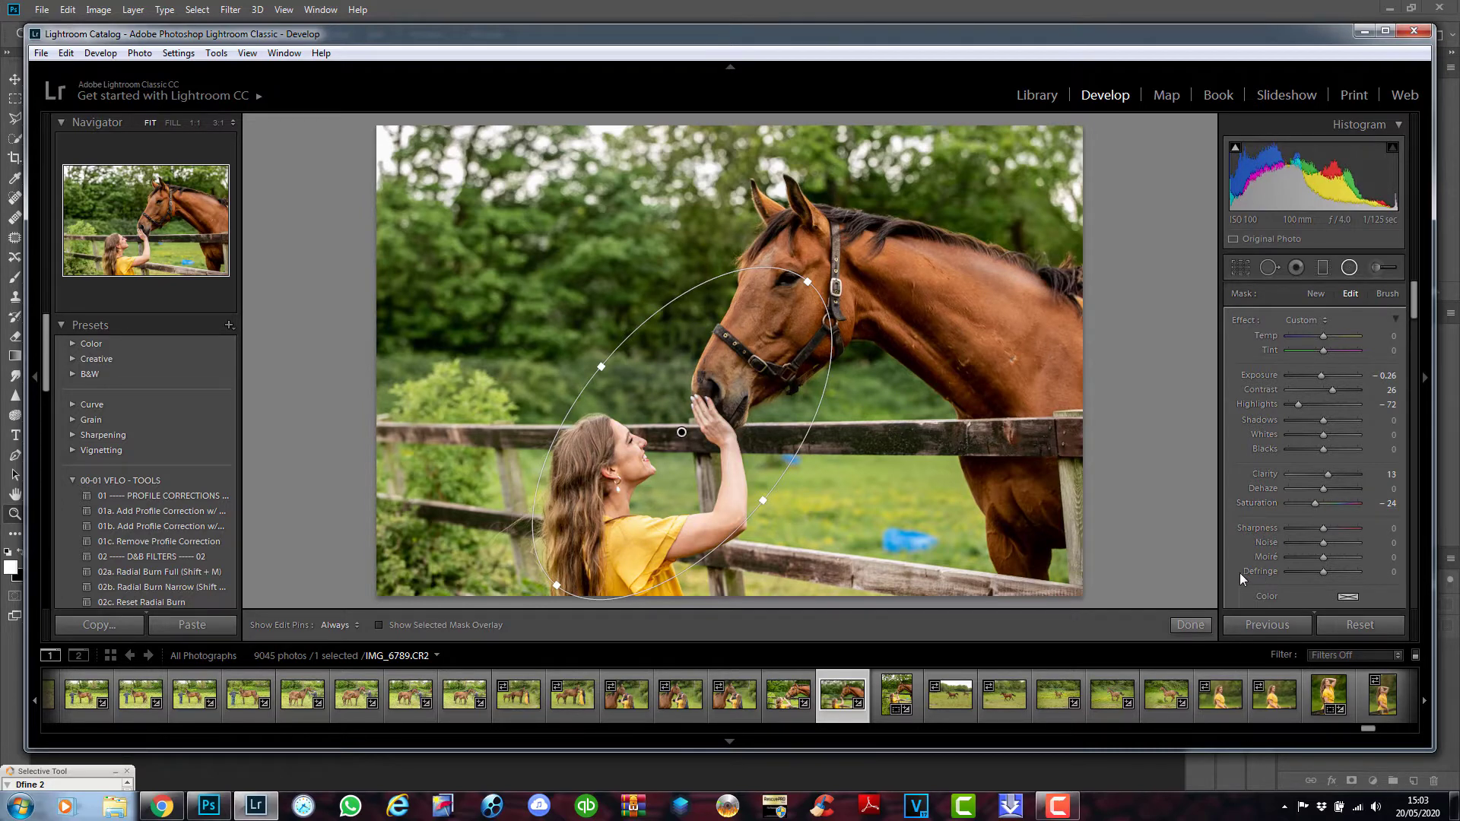
left_click(1198, 625)
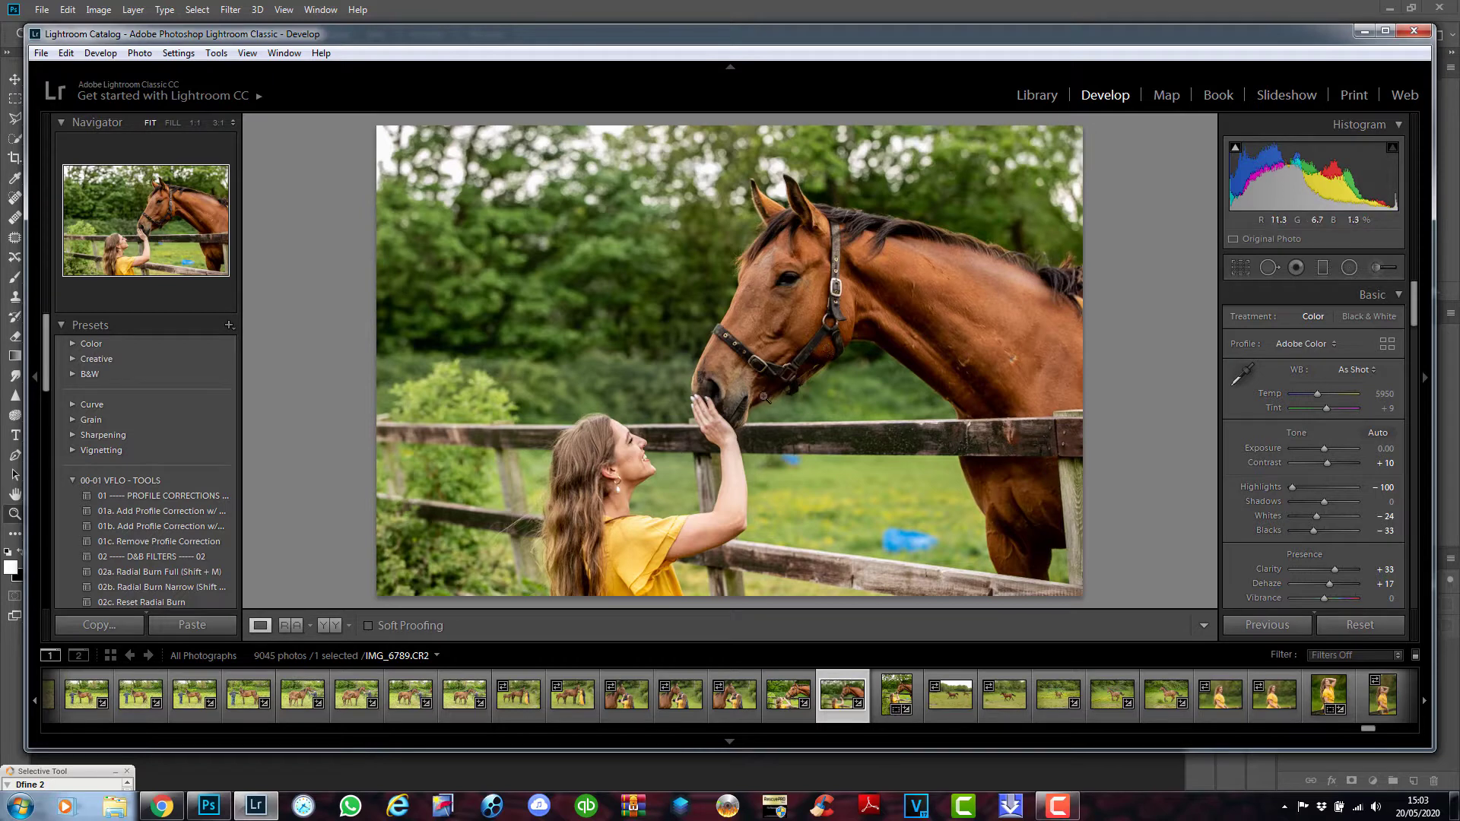
Send the adjusted IMG_6789.CR2 photo to Adobe Photoshop CC 2019 for editing.
right_click(841, 700)
mouse_move(916, 337)
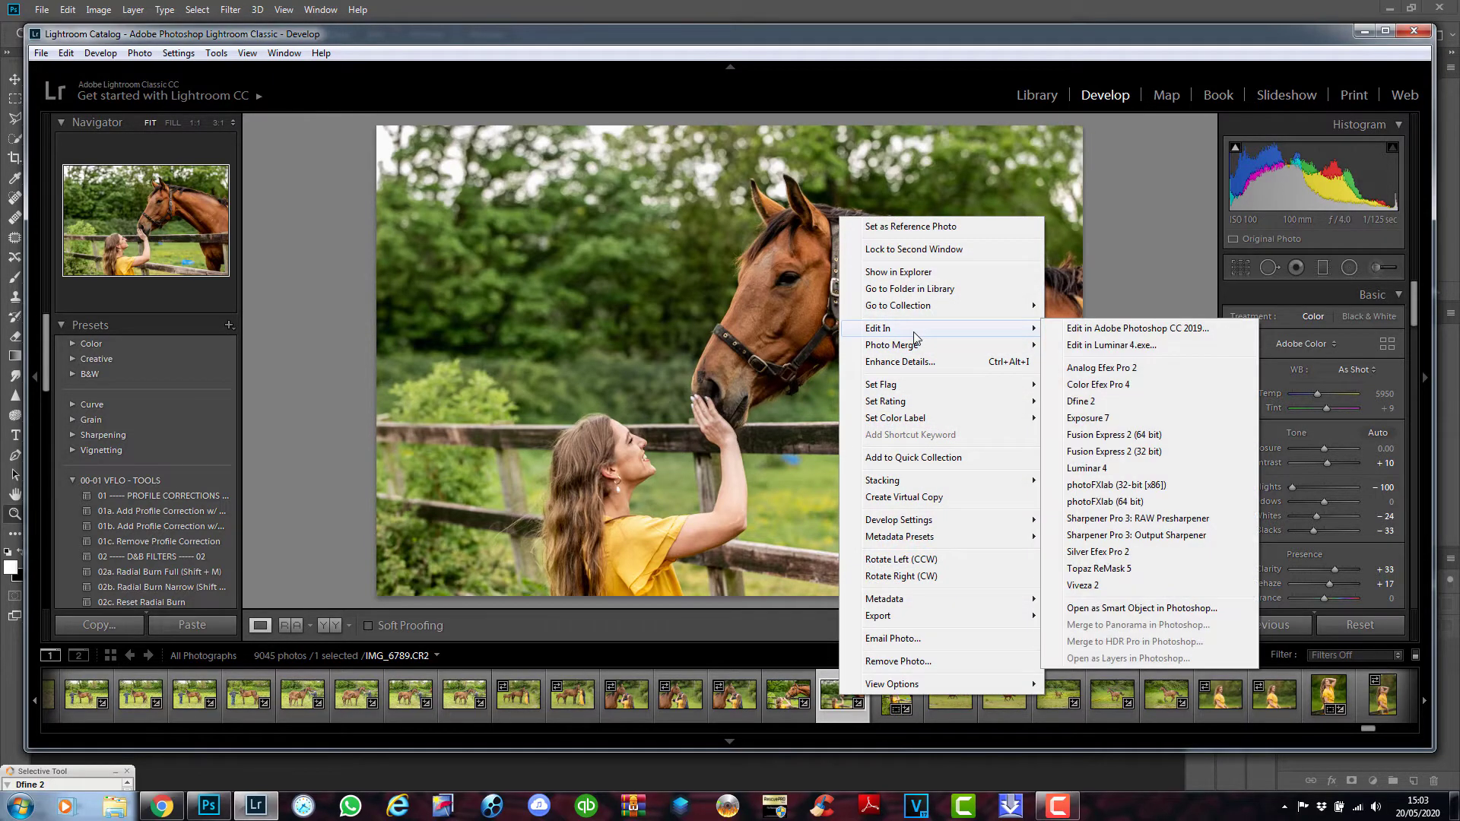
left_click(1138, 329)
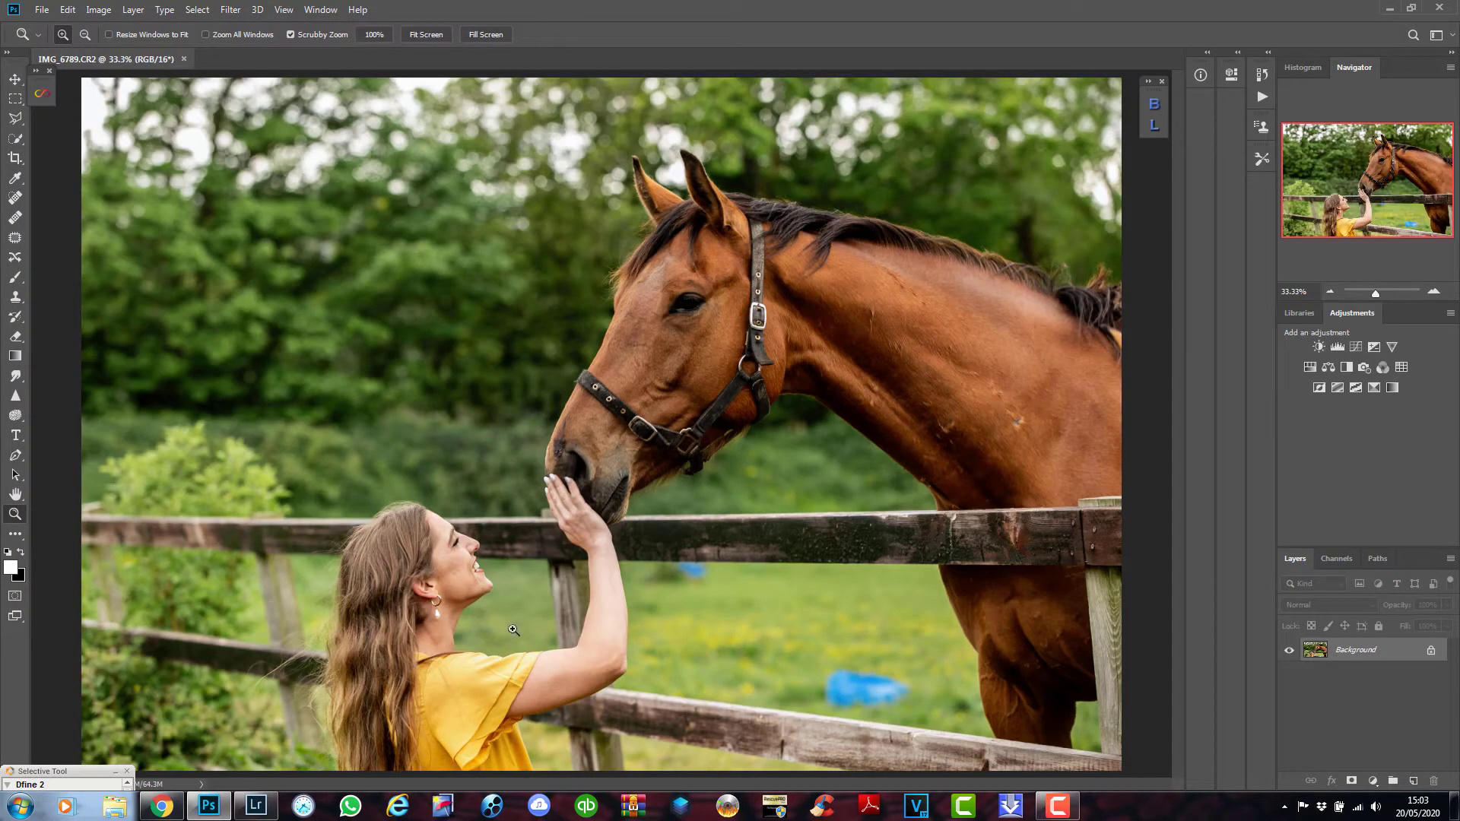
Duplicate the Background layer as "Background copy".
right_click(1408, 658)
left_click(1384, 498)
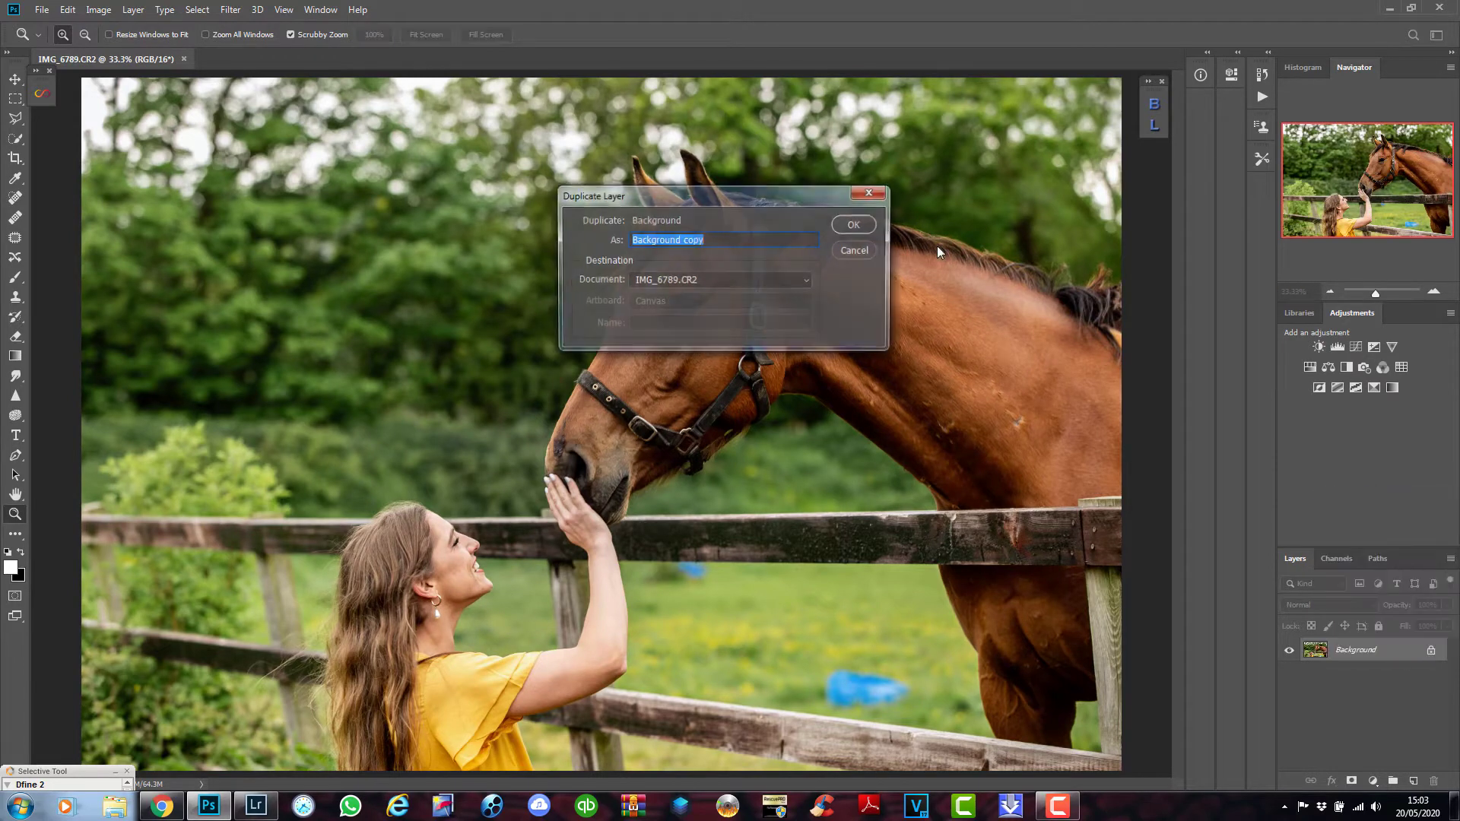
left_click(853, 224)
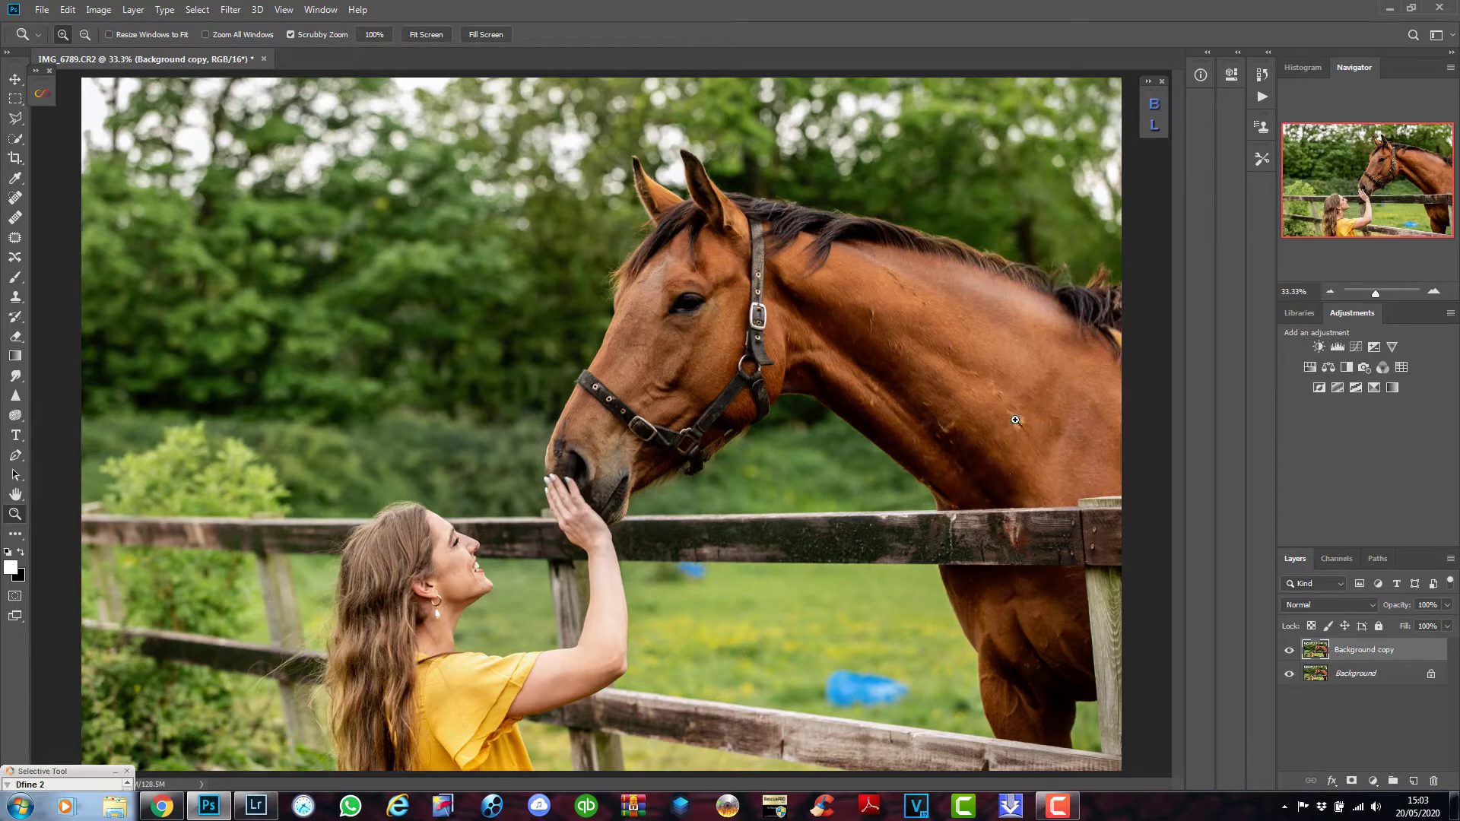
Use the Patch tool to replace the two pale scars near the horse's shoulder with clean coat.
left_click_drag(1045, 426, 1082, 307)
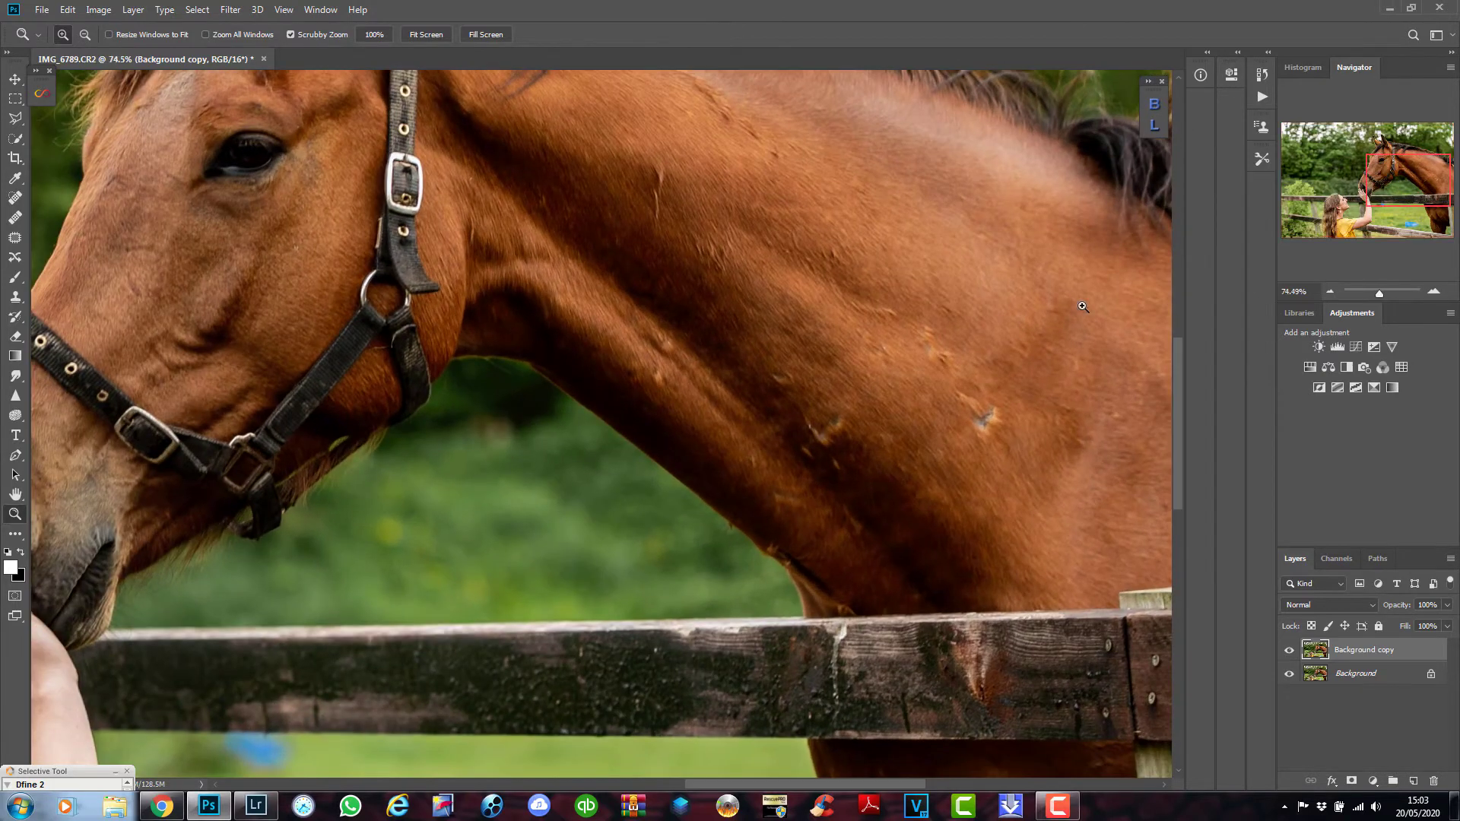
scroll(1082, 306, "up", 1)
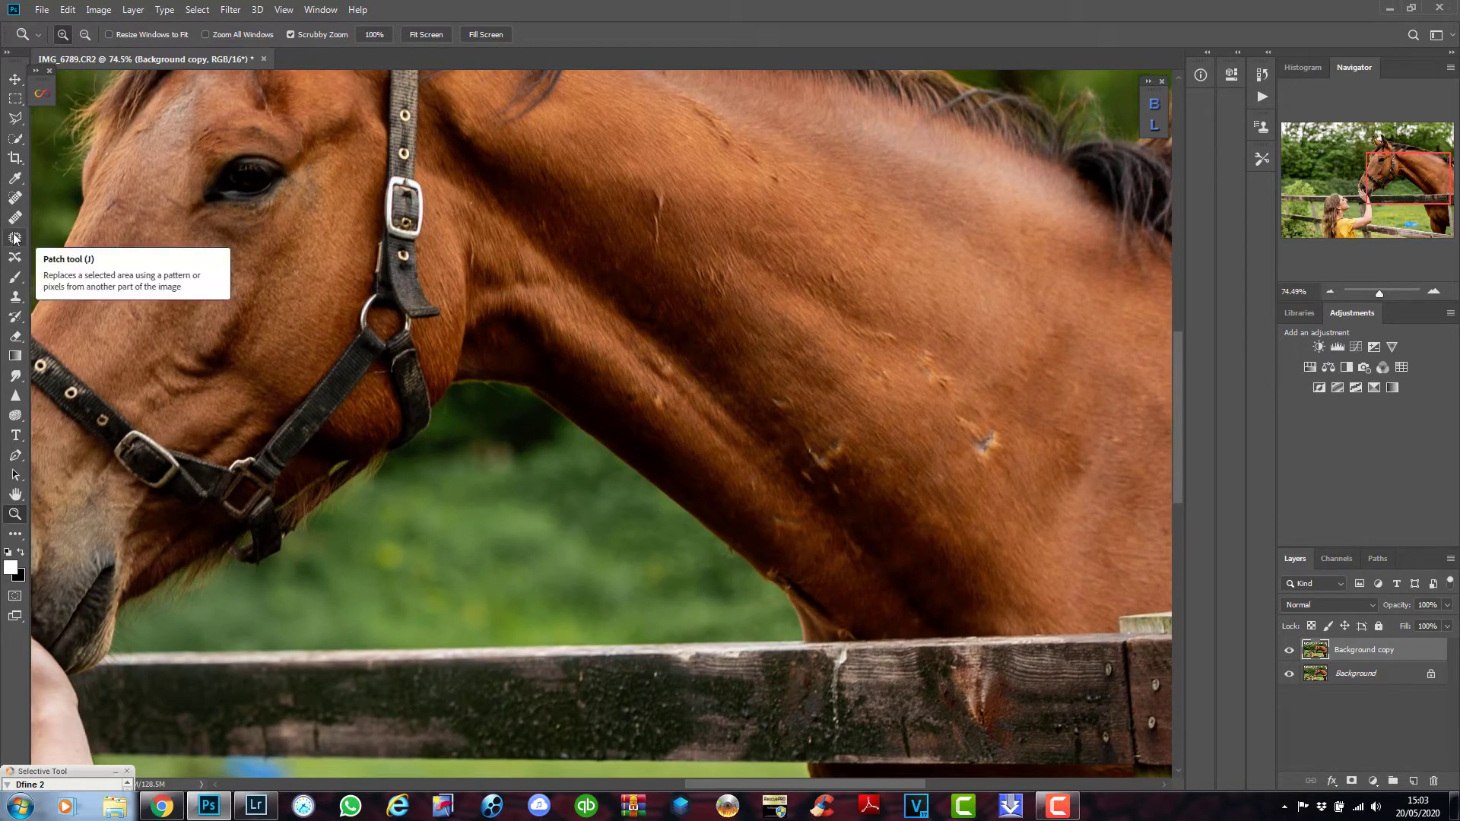
left_click(15, 240)
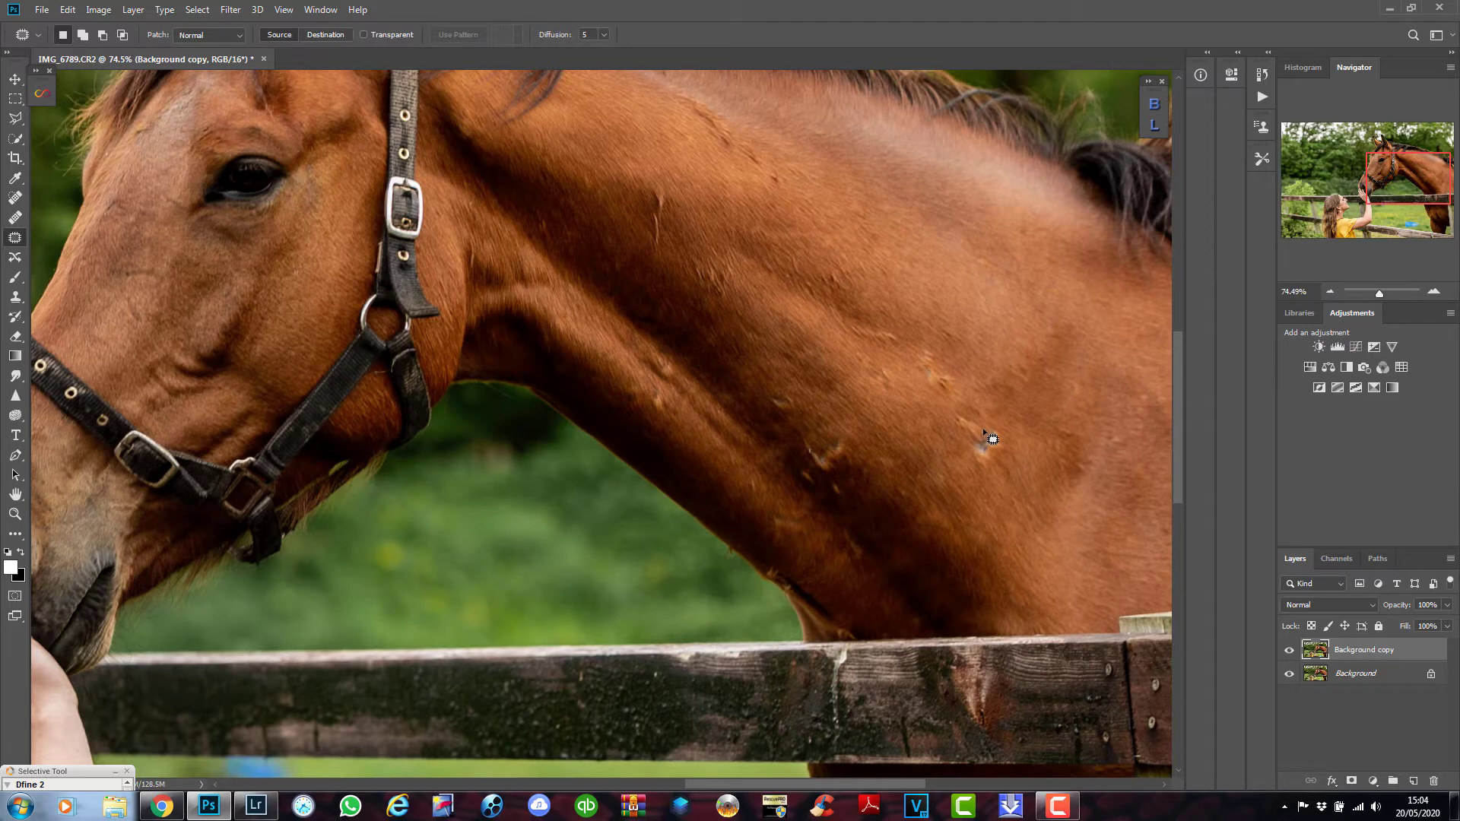
mouse_move(979, 420)
left_mouse_down()
mouse_move(941, 424)
mouse_move(987, 464)
mouse_move(996, 435)
mouse_move(980, 420)
mouse_move(1002, 395)
mouse_move(947, 427)
mouse_move(972, 460)
mouse_move(1001, 455)
mouse_move(995, 415)
mouse_move(967, 407)
mouse_move(983, 422)
mouse_move(1010, 386)
left_mouse_up()
mouse_move(939, 354)
left_mouse_down()
mouse_move(909, 365)
mouse_move(951, 404)
mouse_move(952, 361)
mouse_move(932, 346)
mouse_move(953, 358)
mouse_move(990, 332)
left_mouse_up()
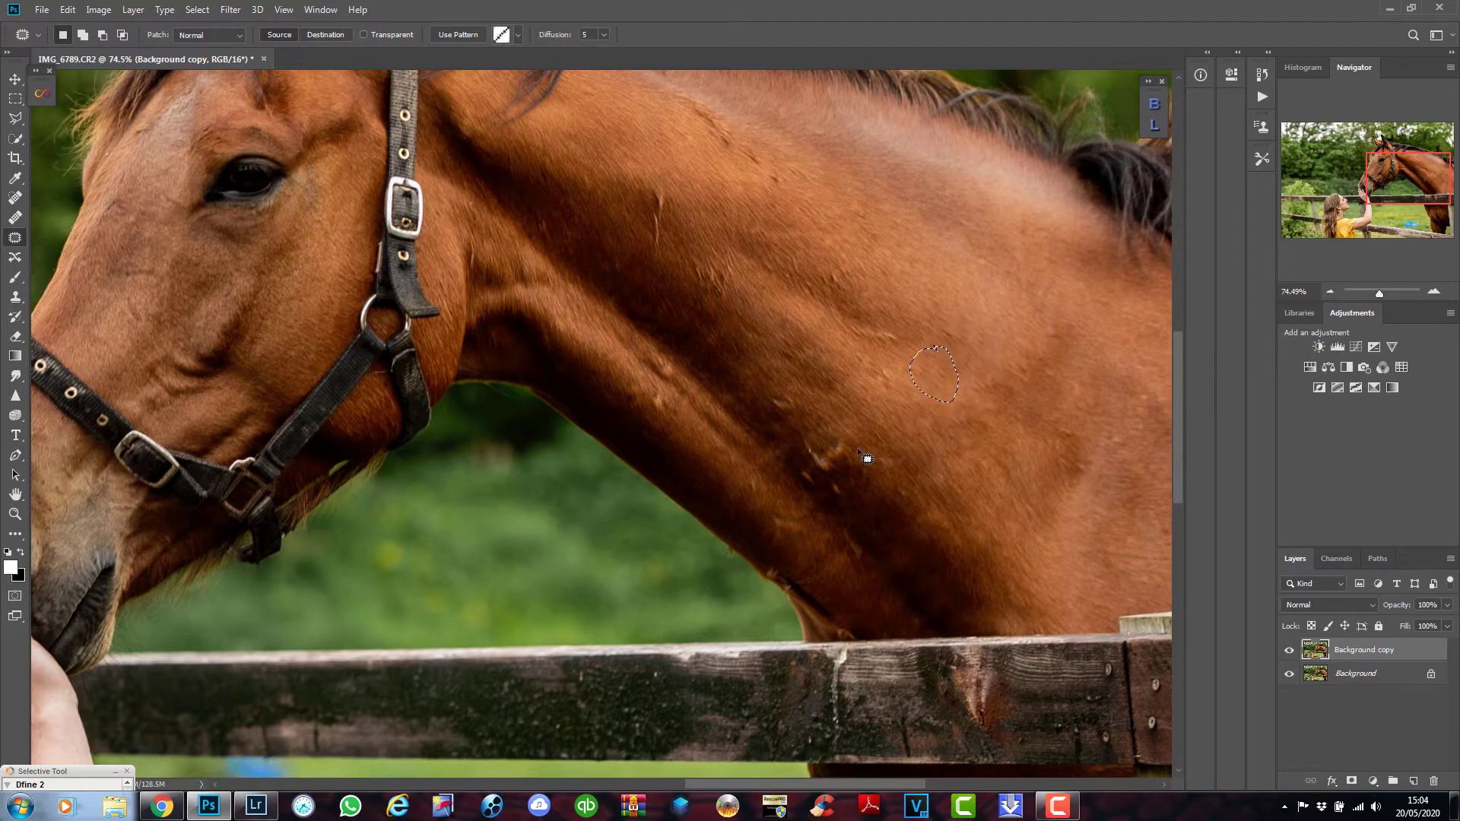
Patch the scratches and small blemishes along the middle and underside of the horse's neck with nearby coat.
mouse_move(812, 428)
left_mouse_down()
mouse_move(836, 499)
mouse_move(855, 454)
mouse_move(837, 421)
mouse_move(803, 425)
mouse_move(846, 443)
mouse_move(882, 406)
mouse_move(903, 495)
left_mouse_up()
mouse_move(780, 384)
left_mouse_down()
mouse_move(761, 411)
mouse_move(785, 422)
mouse_move(782, 383)
mouse_move(777, 414)
mouse_move(794, 393)
mouse_move(770, 383)
mouse_move(777, 406)
mouse_move(751, 358)
left_mouse_up()
left_click(752, 370)
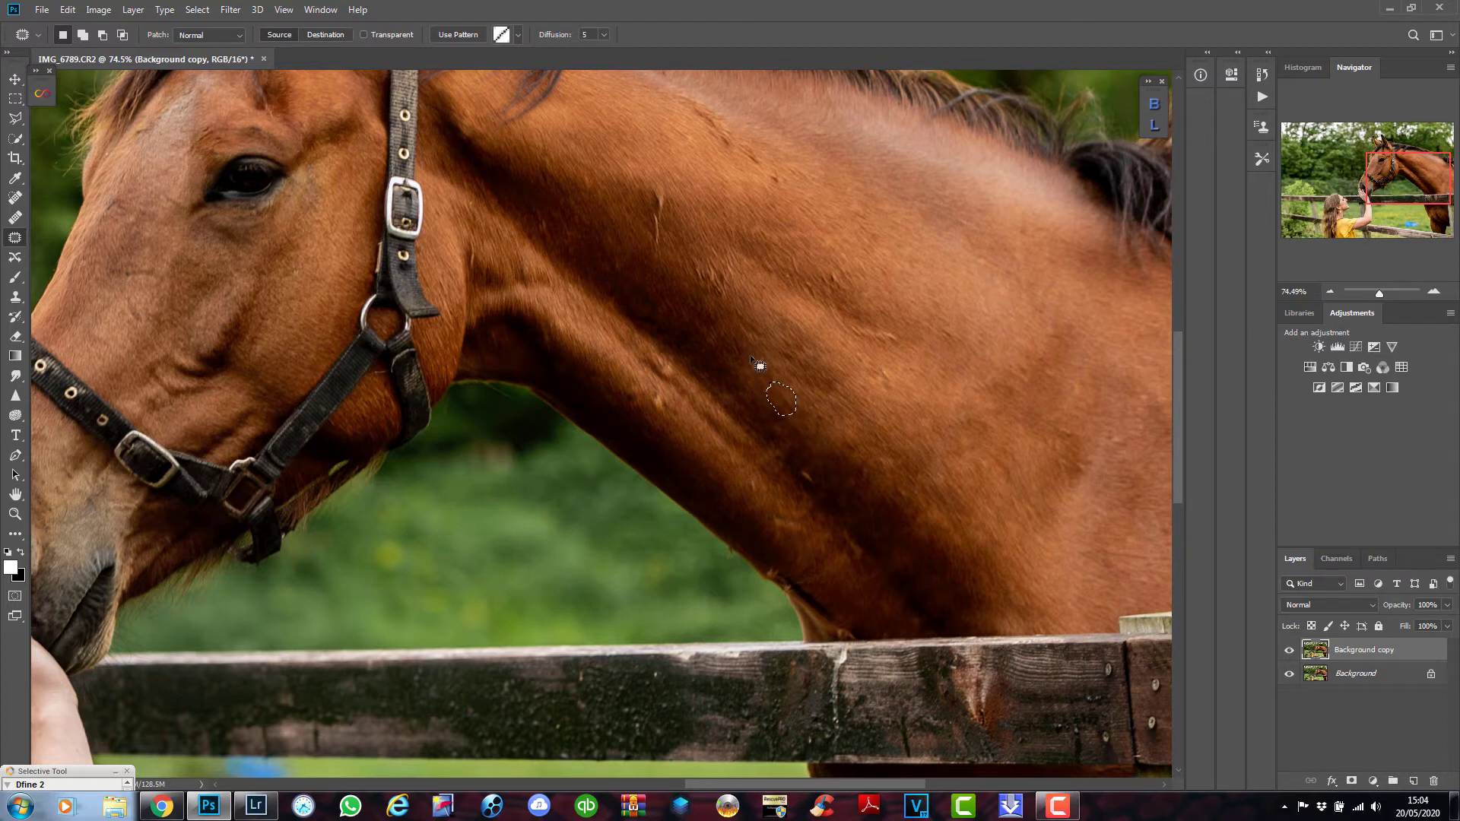
mouse_move(785, 507)
left_mouse_down()
mouse_move(770, 532)
mouse_move(815, 537)
mouse_move(784, 514)
mouse_move(776, 481)
mouse_move(765, 515)
mouse_move(802, 544)
mouse_move(814, 522)
mouse_move(782, 510)
mouse_move(783, 487)
left_mouse_up()
scroll(839, 546, "down", 1)
mouse_move(667, 355)
left_mouse_down()
mouse_move(637, 363)
mouse_move(649, 383)
mouse_move(674, 387)
mouse_move(667, 355)
left_mouse_up()
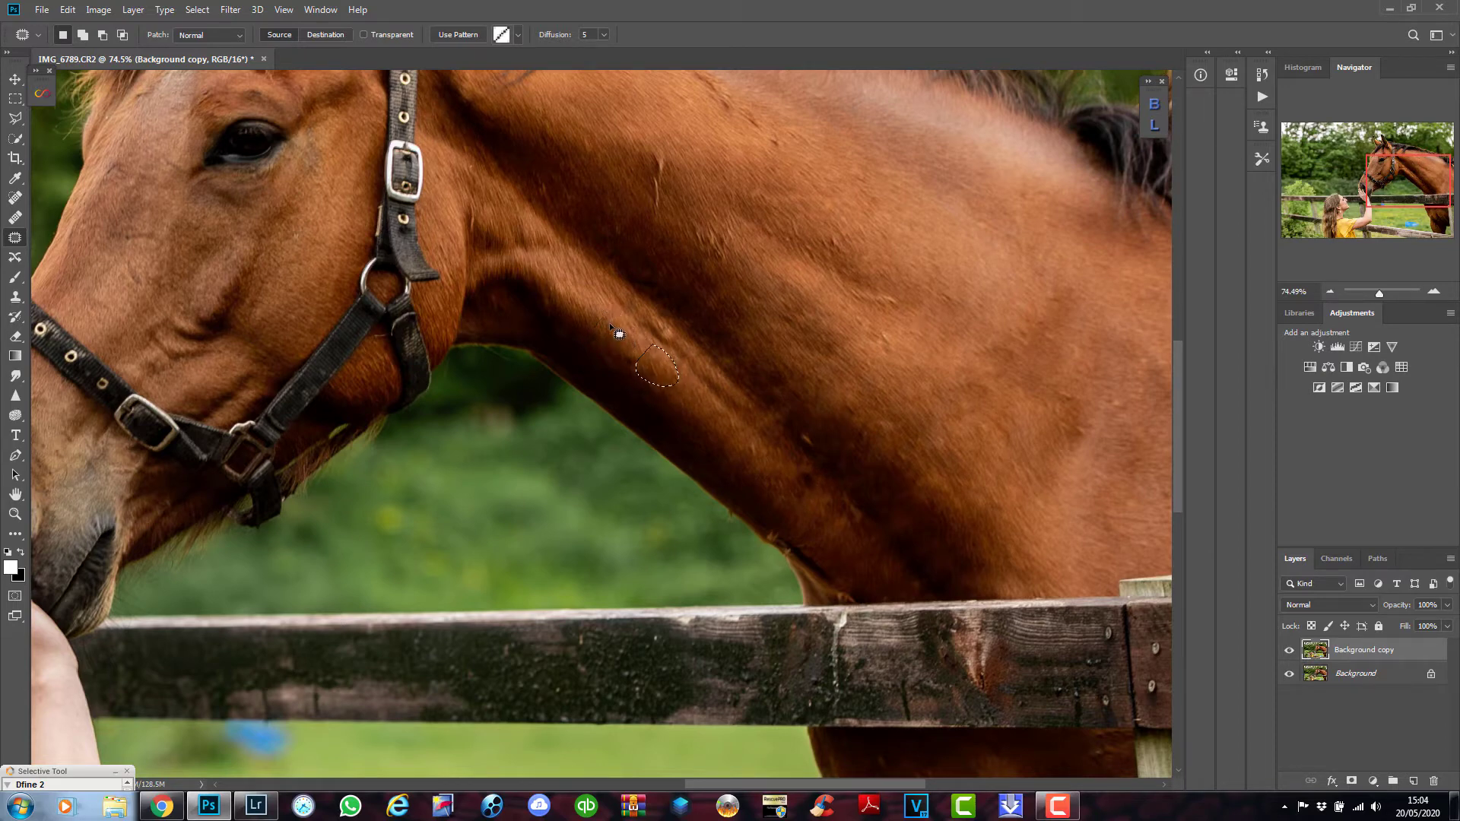
left_click(620, 333)
Remove the scratches on the horse's upper and middle neck and the small spots near its shoulder with the Spot Healing Brush.
left_click(14, 199)
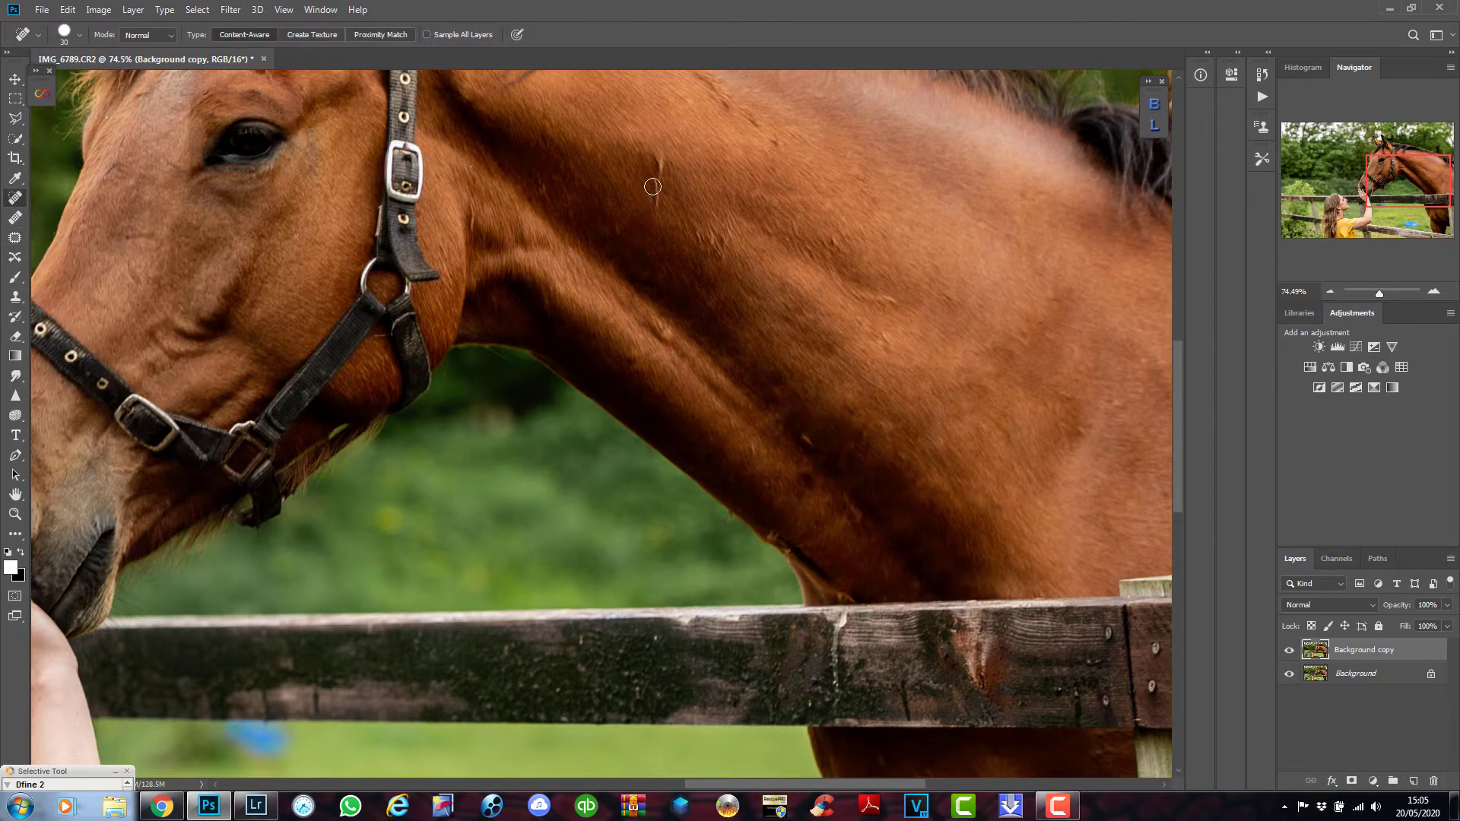
left_click_drag(652, 186, 653, 217)
left_click_drag(660, 159, 660, 176)
left_click_drag(856, 292, 897, 301)
scroll(851, 270, "up", 1)
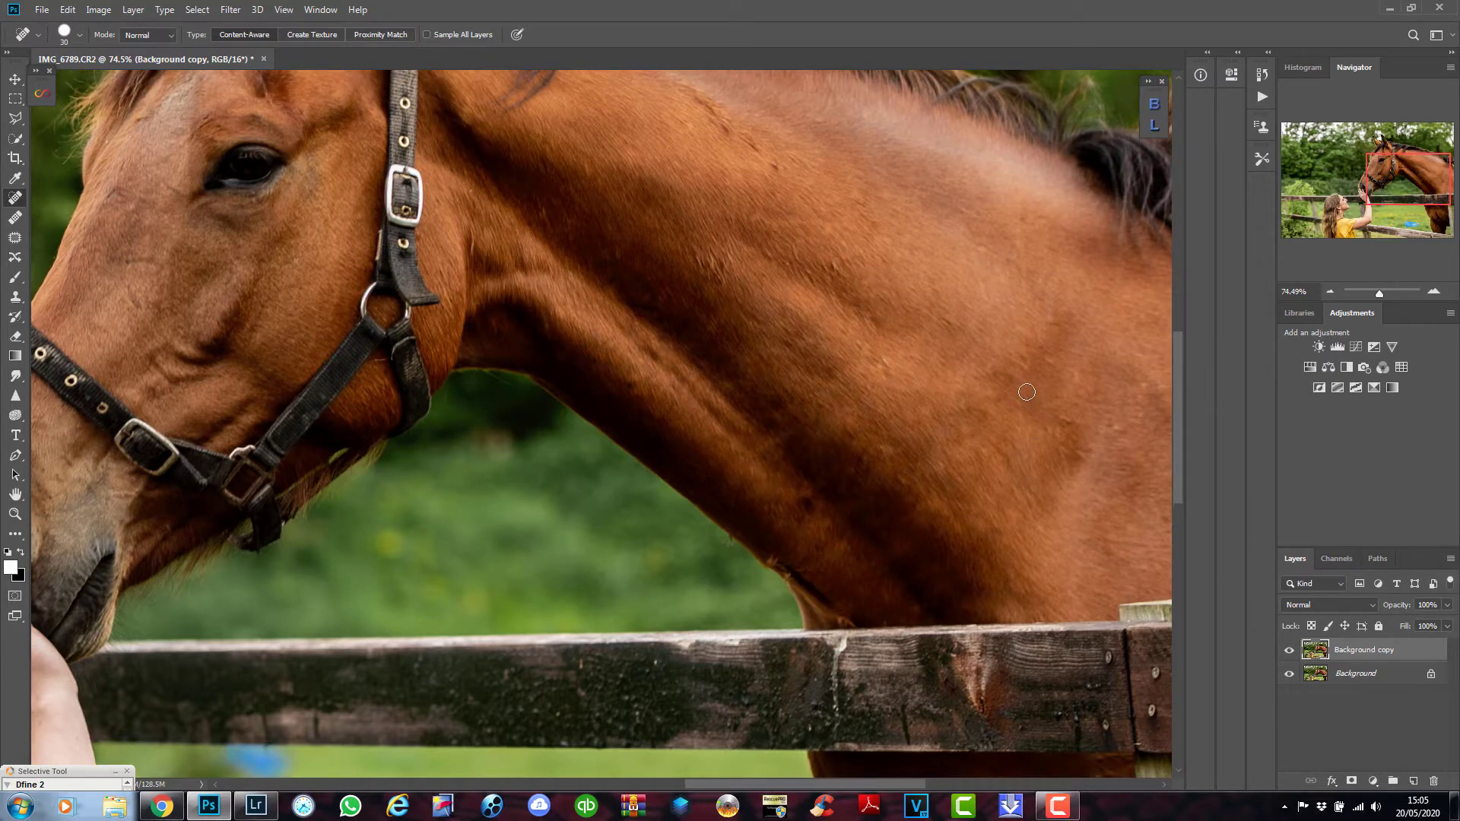
scroll(1026, 391, "up", 2)
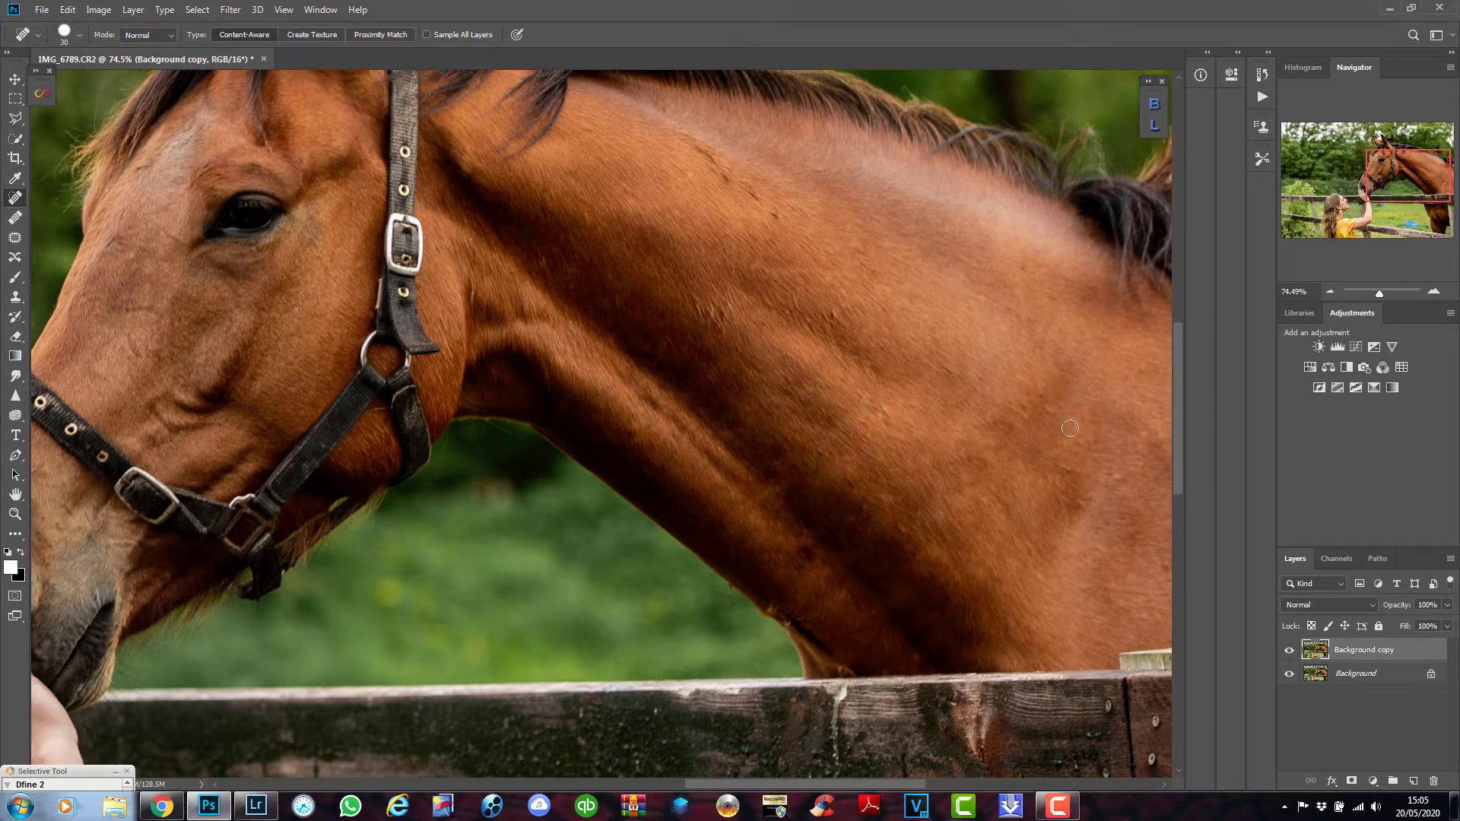
left_click(1124, 475)
left_click(1144, 436)
Heal the raised hair marks in the middle of the neck, the scratches below the mane and a spot on the lower neck.
left_click(723, 316)
left_click(714, 319)
left_click(706, 308)
left_click_drag(727, 310, 722, 298)
left_click_drag(749, 192, 781, 220)
left_click_drag(717, 163, 741, 199)
scroll(912, 395, "down", 3)
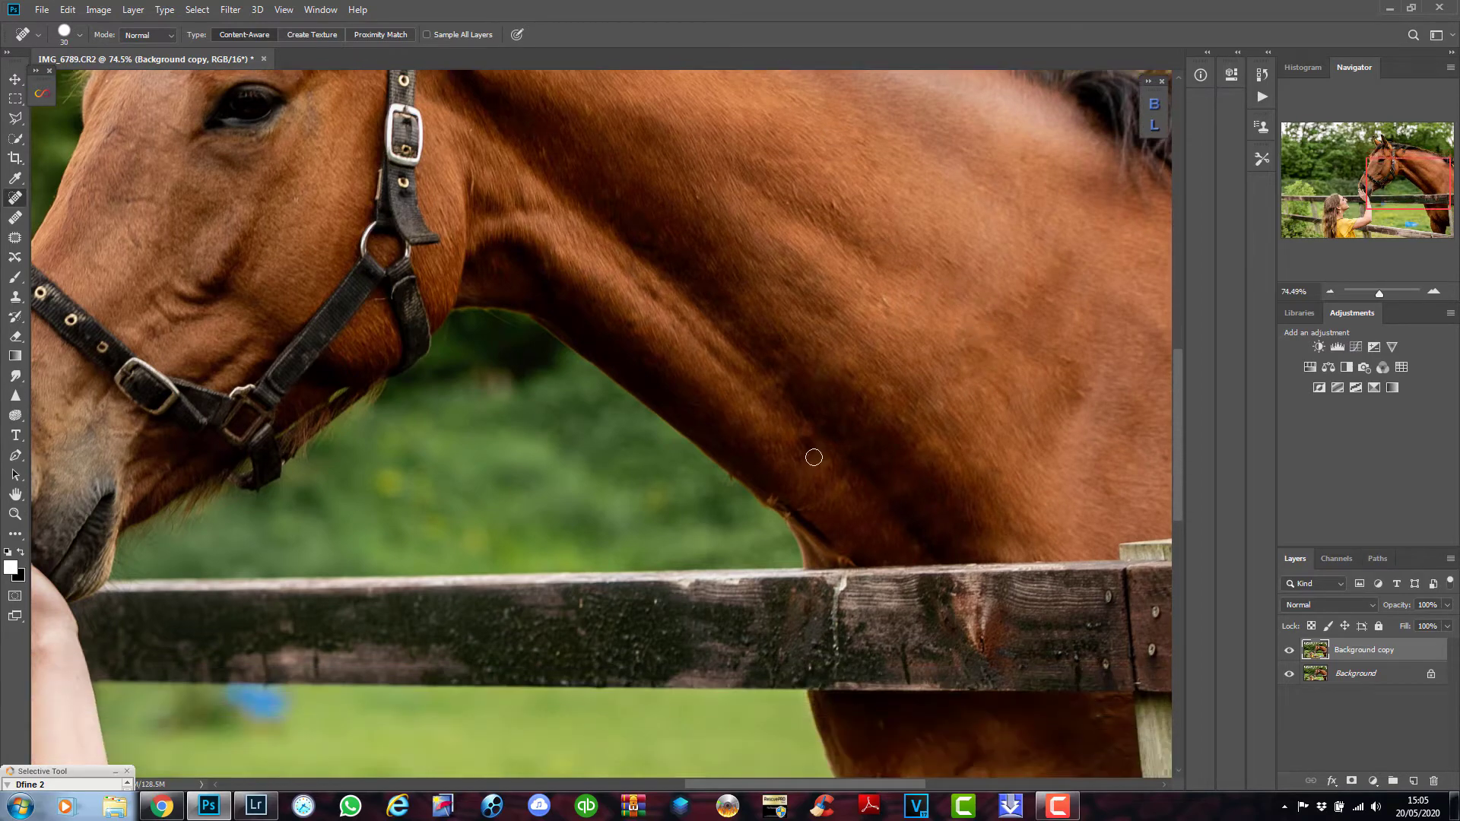
left_click(808, 444)
Try to heal the dark mark above the horse's nostril with the Spot Healing Brush.
scroll(819, 376, "up", 2)
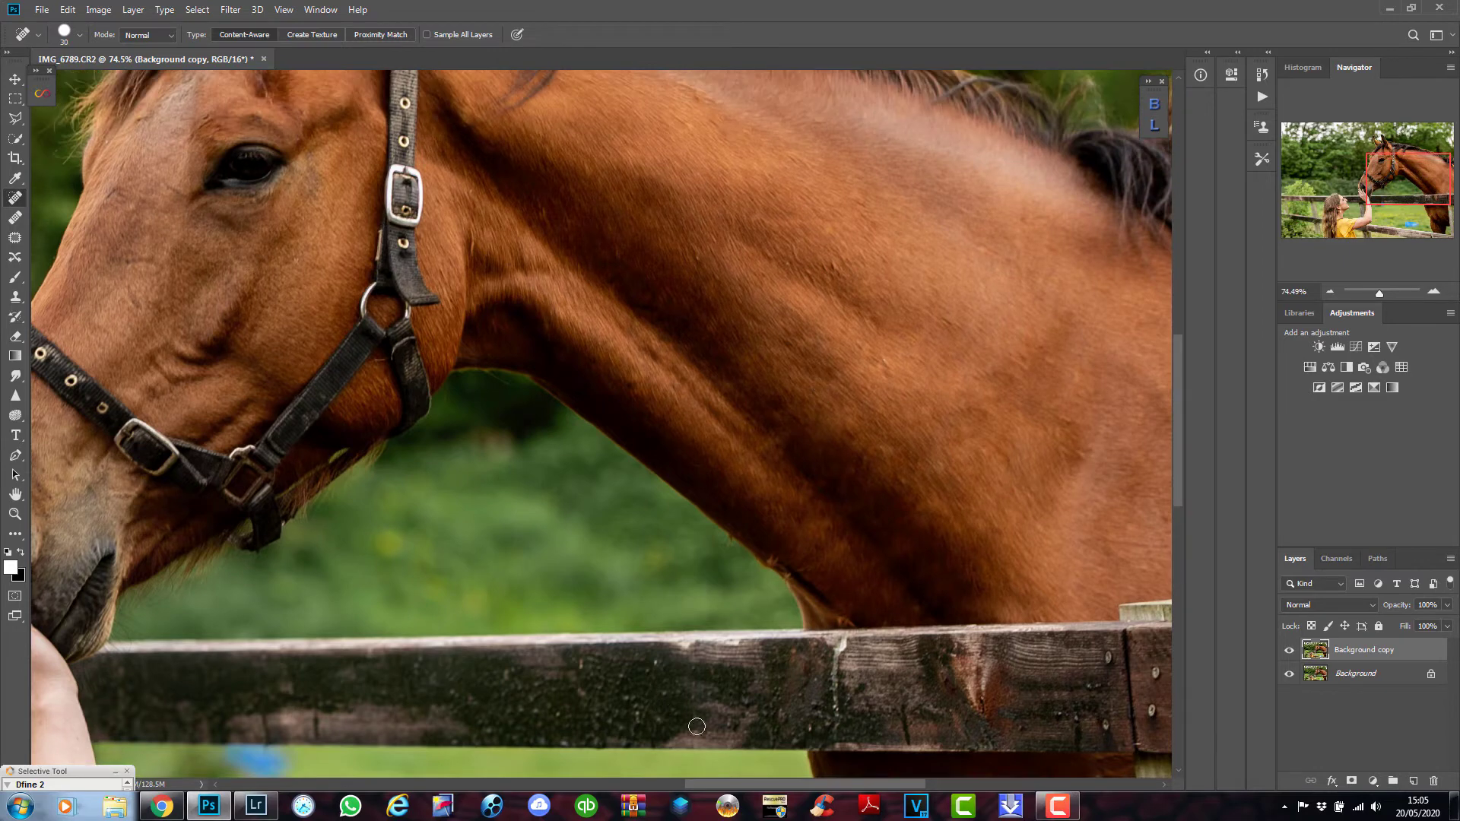
scroll(696, 726, "left", 5)
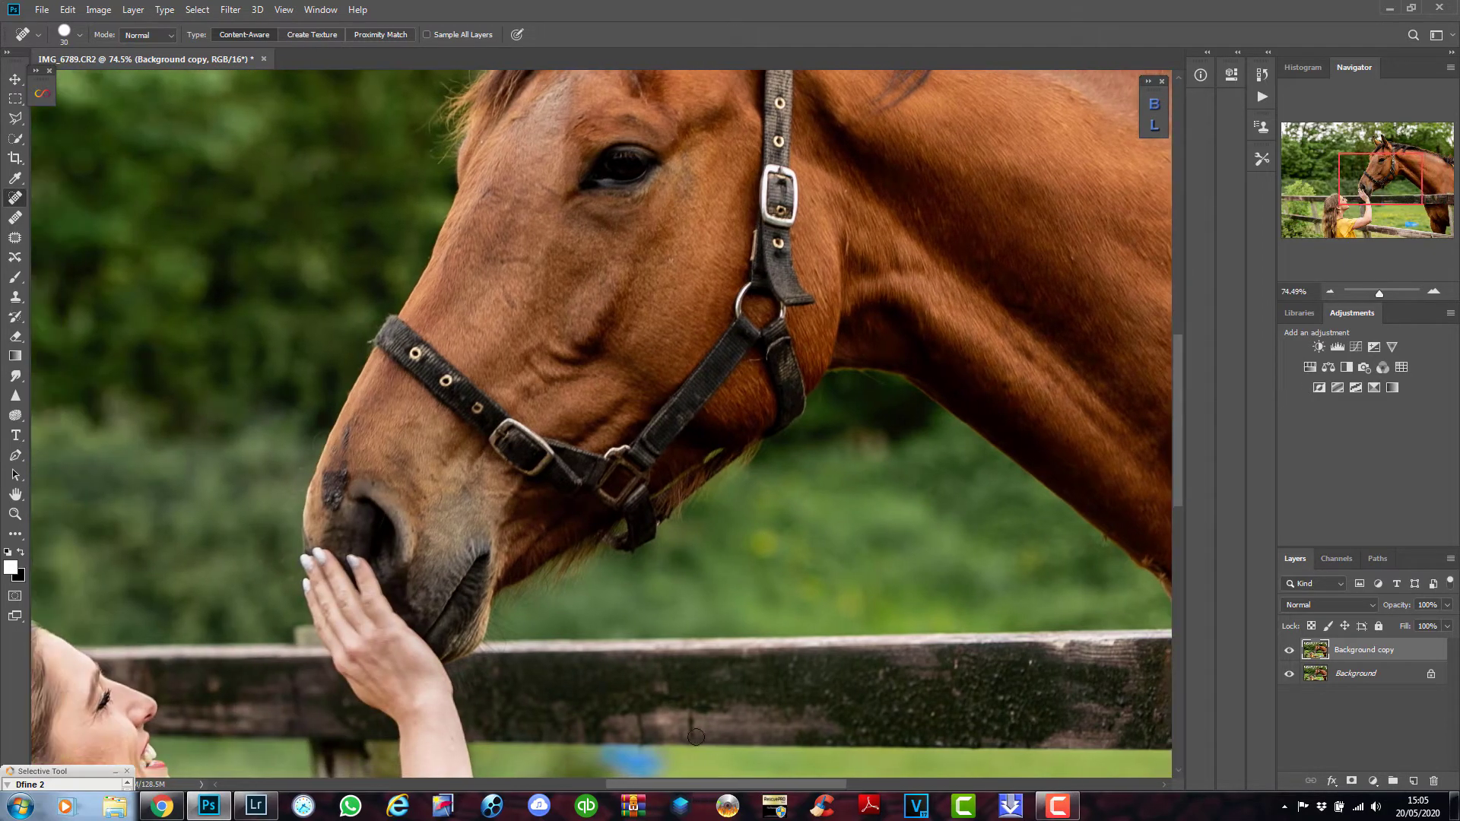
scroll(696, 736, "up", 2)
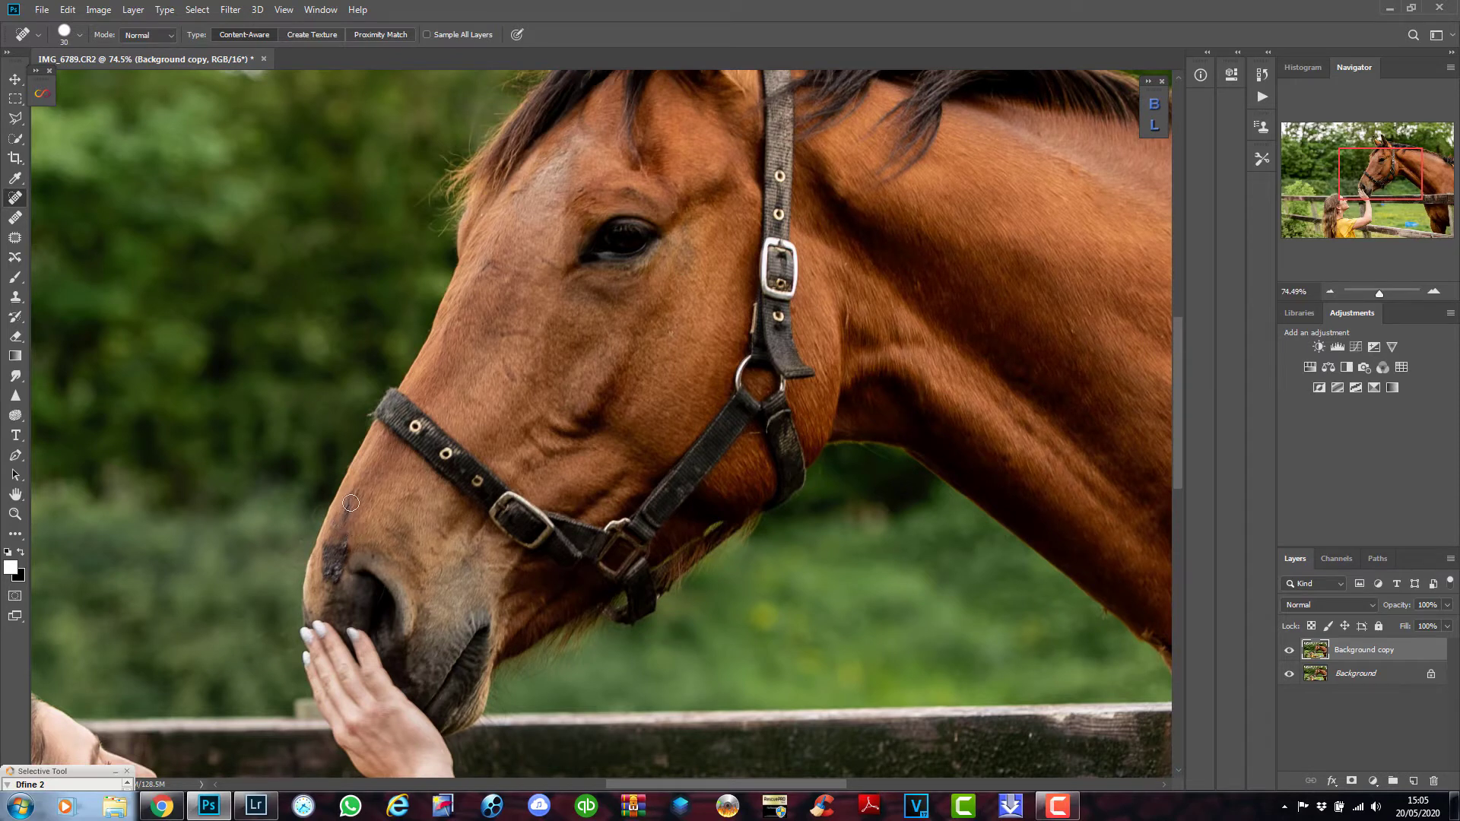
mouse_move(351, 503)
left_mouse_down()
mouse_move(356, 536)
mouse_move(339, 554)
left_mouse_up()
left_click(337, 555)
left_click(68, 10)
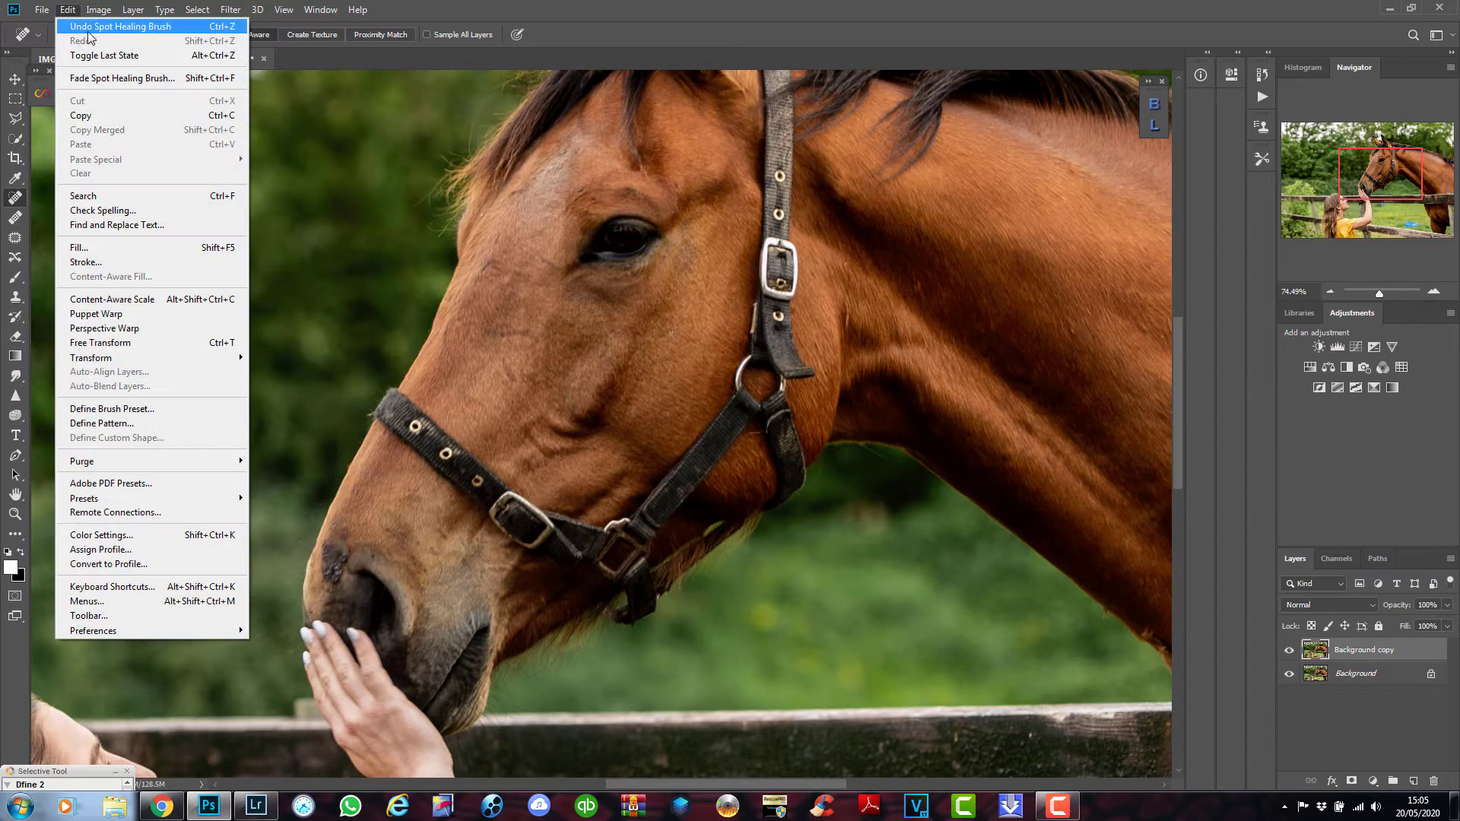
left_click(91, 54)
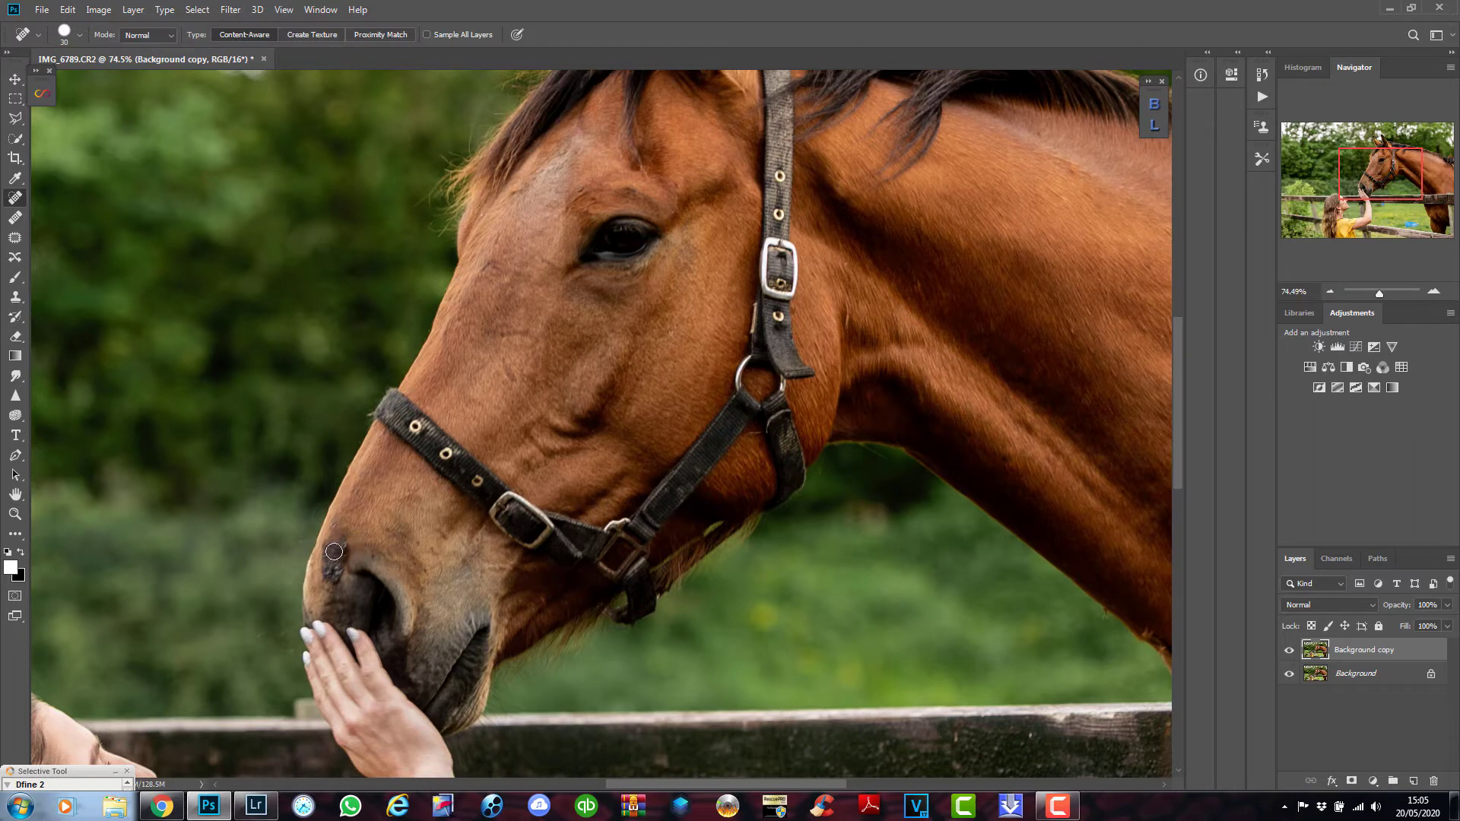
Cover the dark mark above the horse's nostril with clean coat using a 39 px Clone Stamp, undoing the last stroke.
left_click(16, 297)
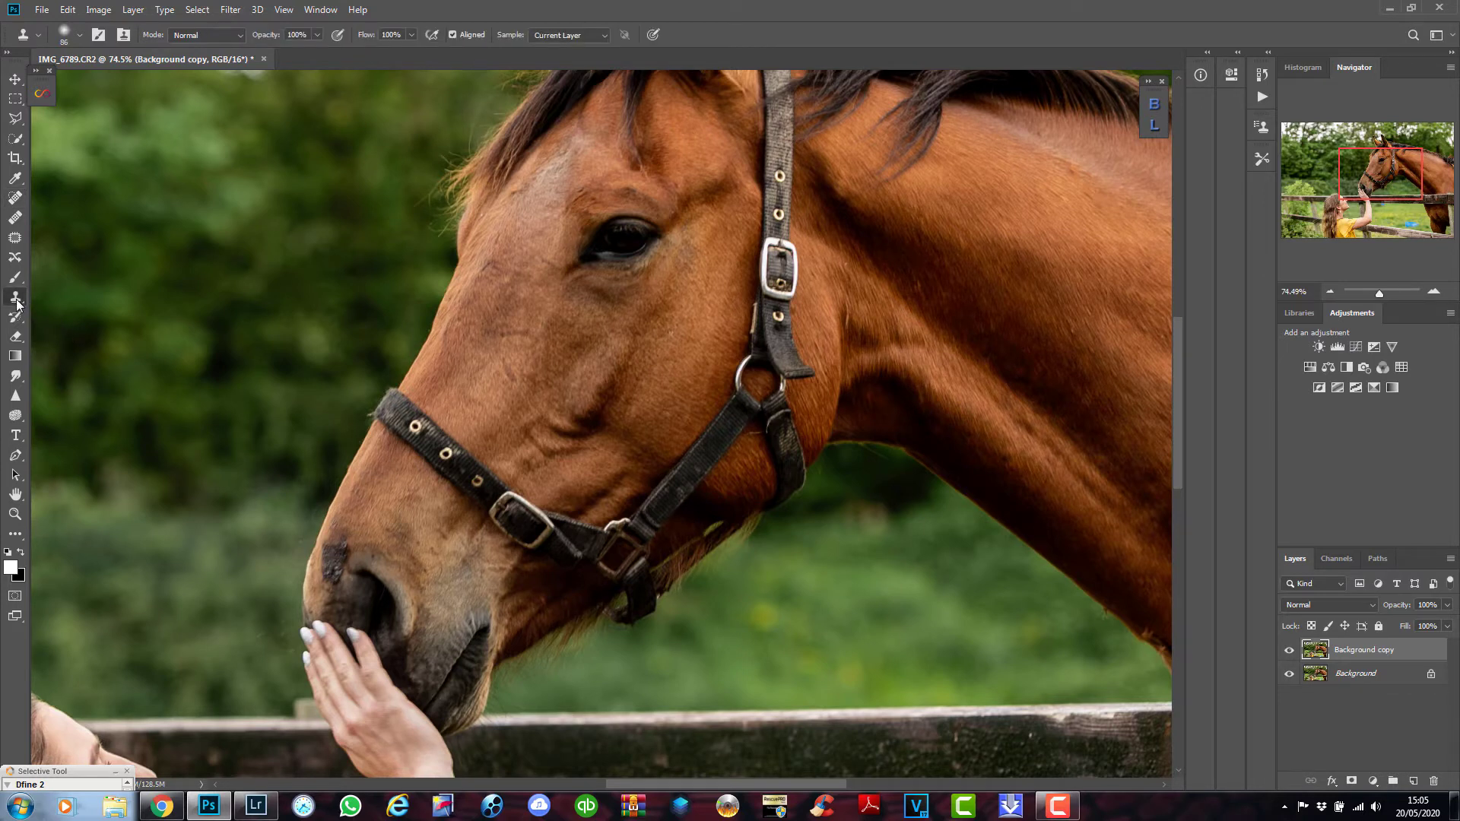
right_click(377, 522)
left_click(475, 403)
left_click(518, 14)
mouse_move(345, 543)
left_mouse_down()
mouse_move(330, 539)
mouse_move(331, 580)
mouse_move(329, 568)
mouse_move(317, 583)
mouse_move(334, 528)
left_mouse_up()
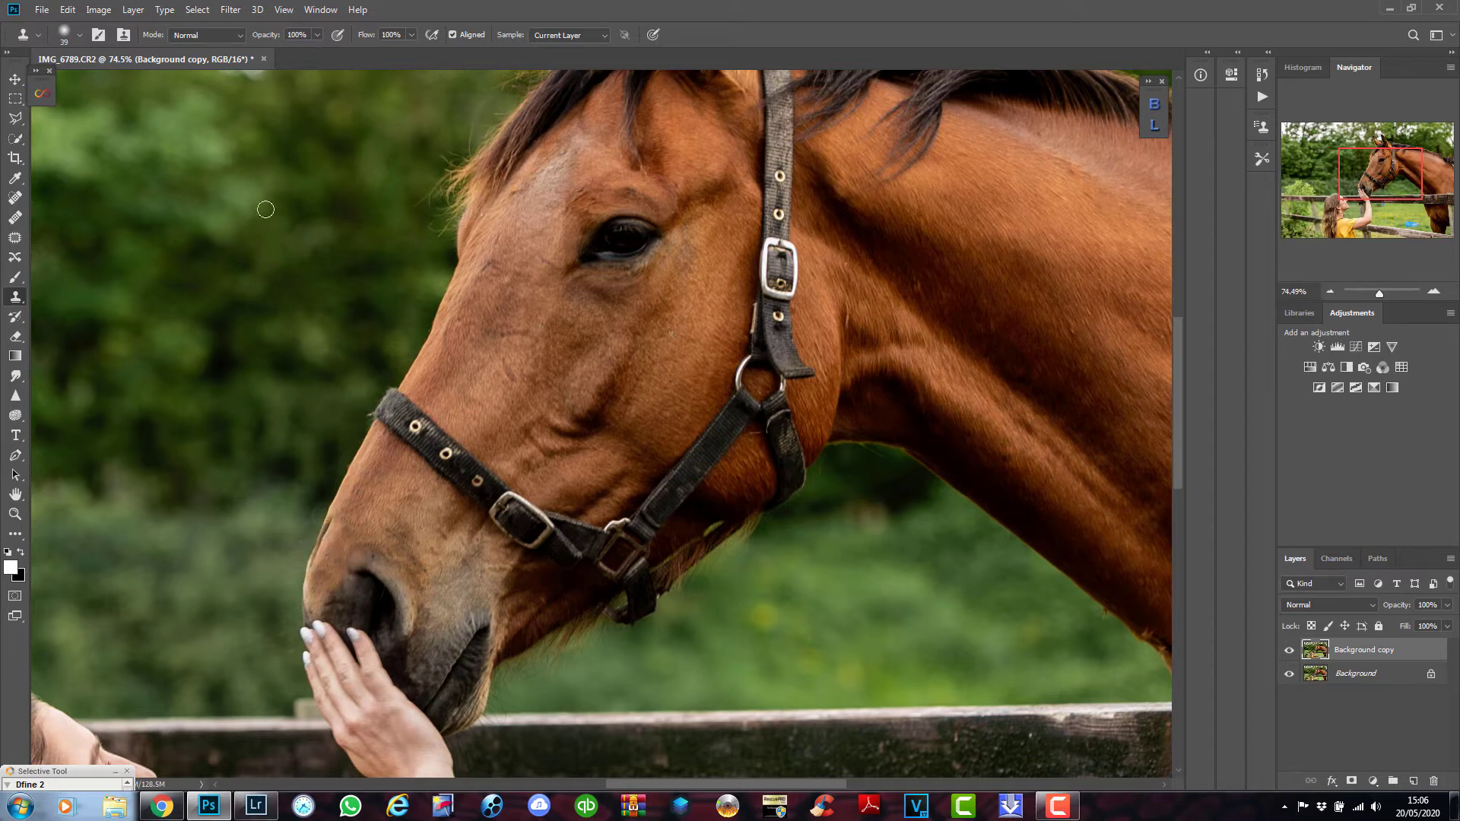
left_click(67, 10)
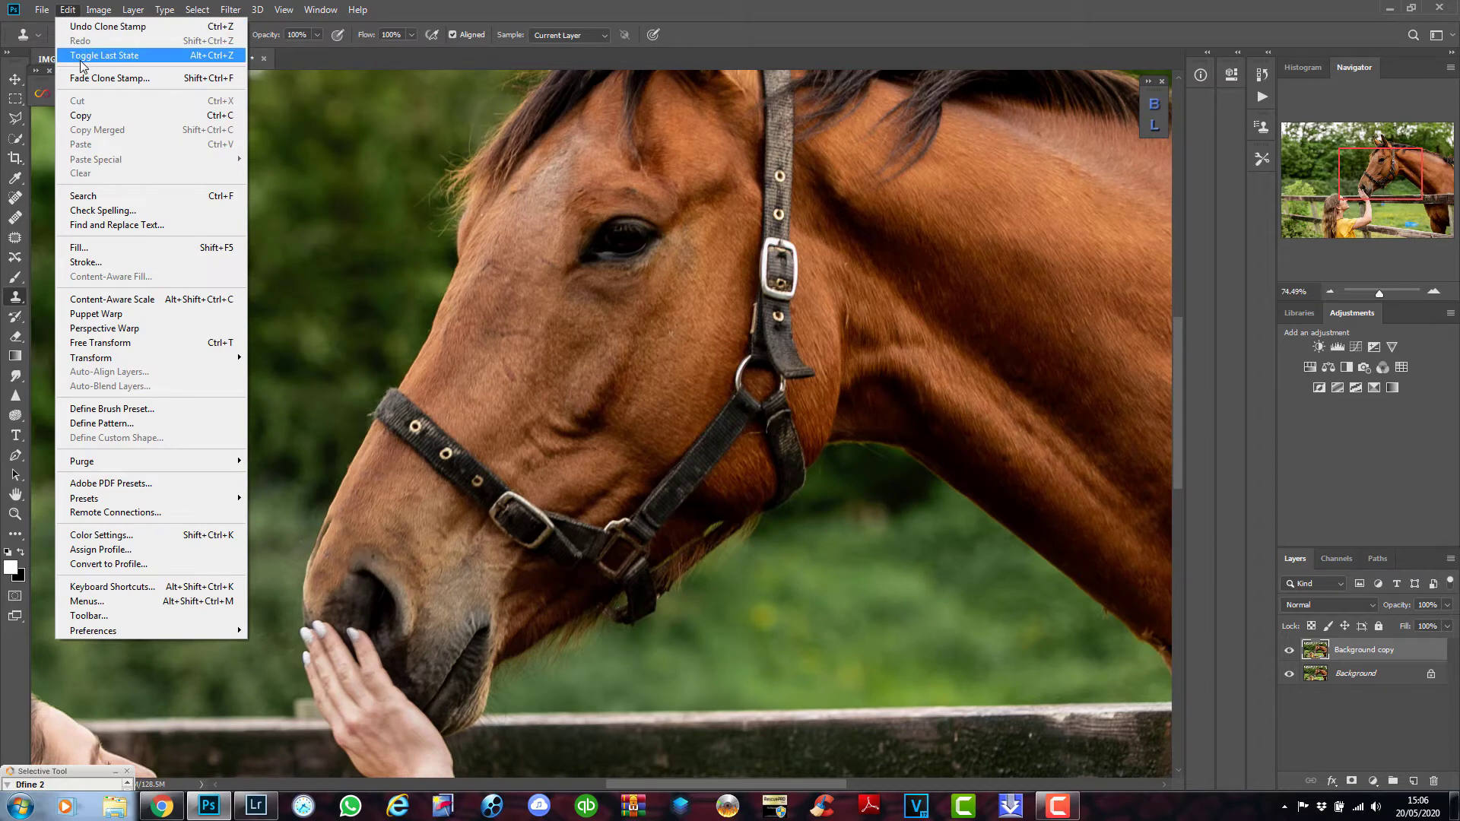
left_click(91, 56)
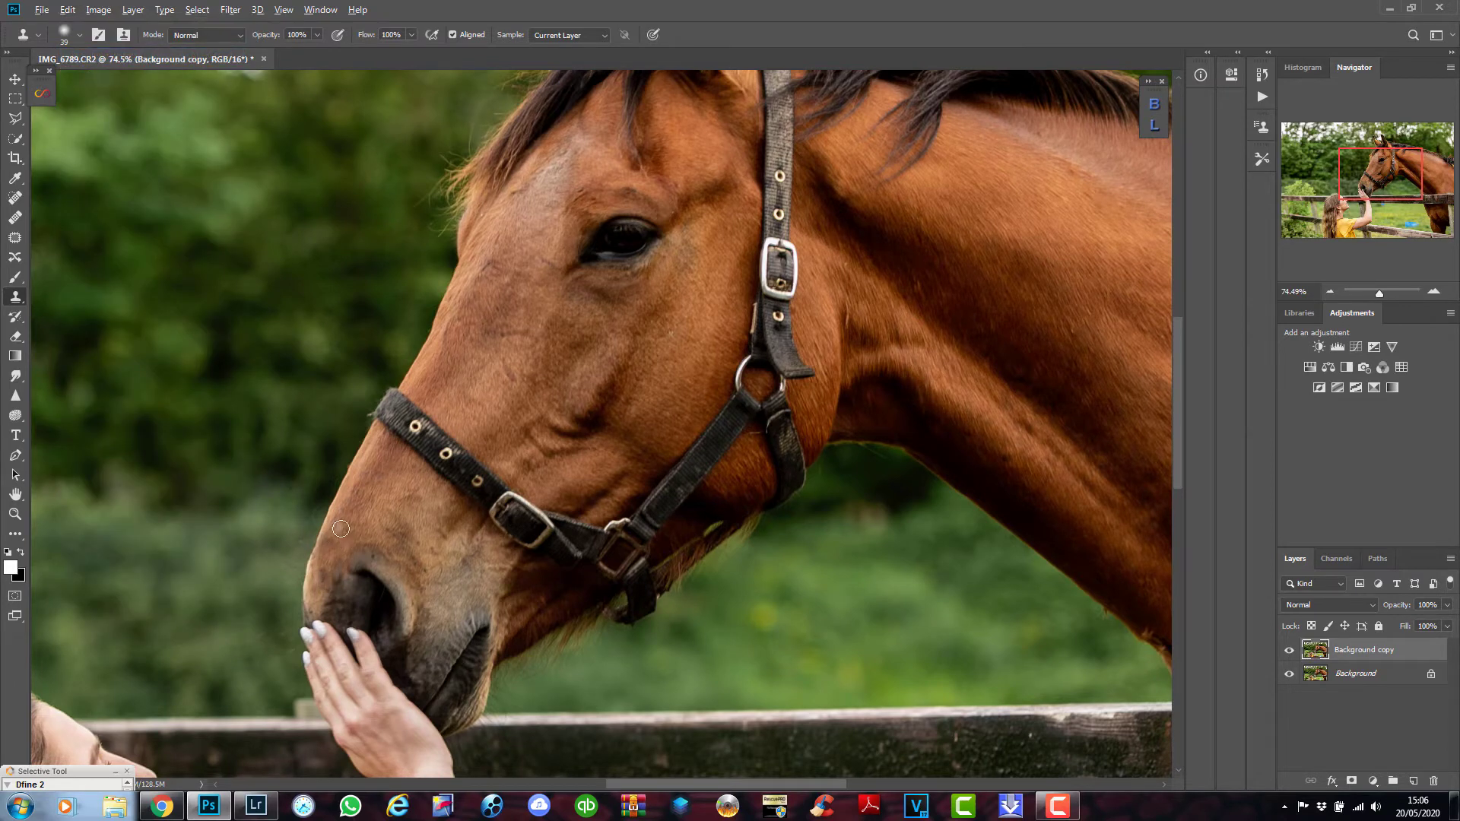
Refine the cloned coat above the nostril and clone over the uneven patch on the muzzle below the noseband.
mouse_move(327, 550)
left_mouse_down()
mouse_move(321, 577)
mouse_move(340, 536)
left_mouse_up()
left_click_drag(337, 562, 337, 556)
mouse_move(401, 517)
left_mouse_down()
mouse_move(456, 548)
mouse_move(385, 504)
mouse_move(411, 553)
left_mouse_up()
left_click(385, 508, "alt")
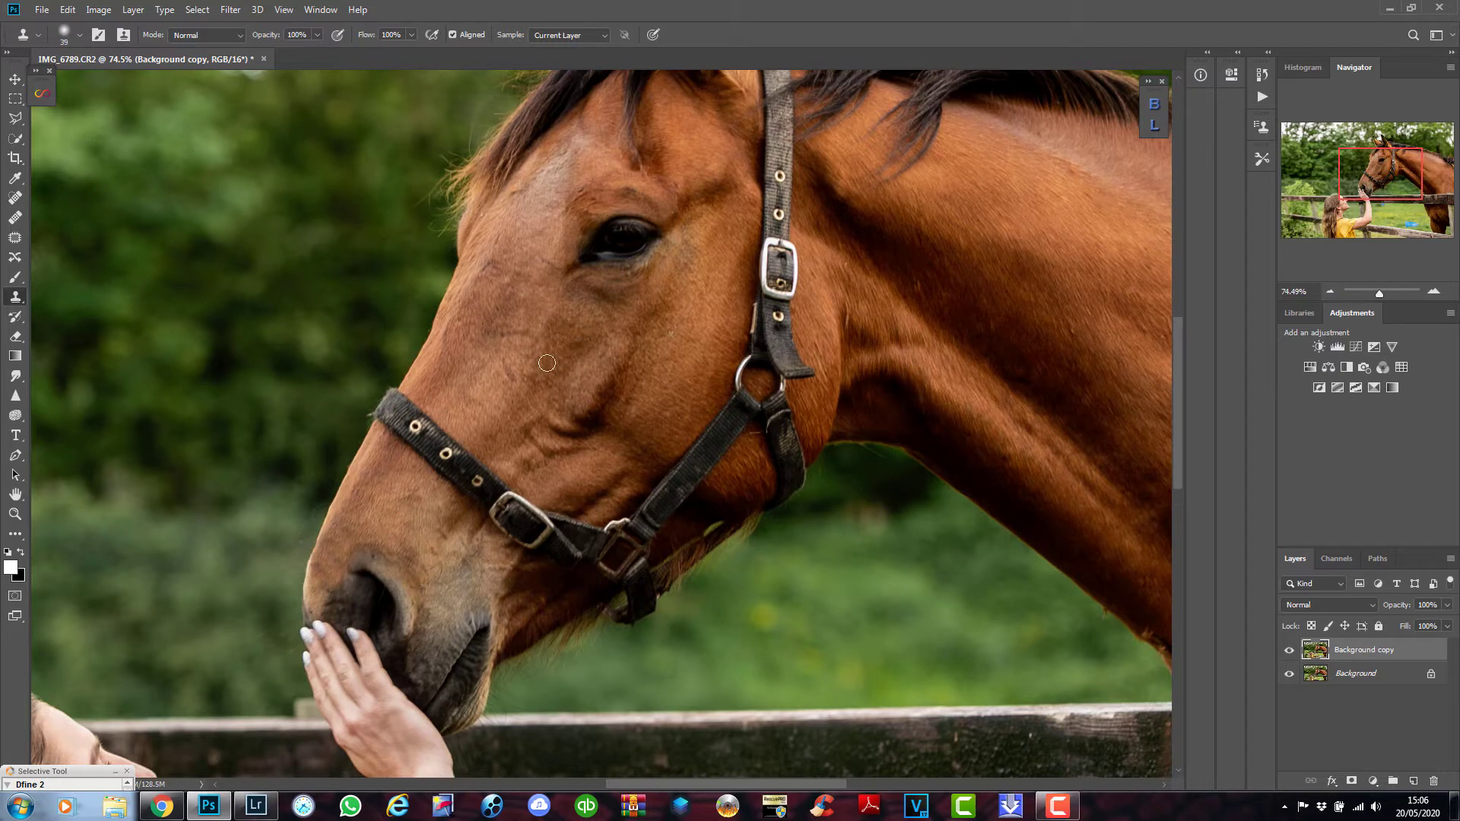
Heal the two small marks on the horse's face between eye and noseband with a 19 px Spot Healing Brush.
left_click(15, 197)
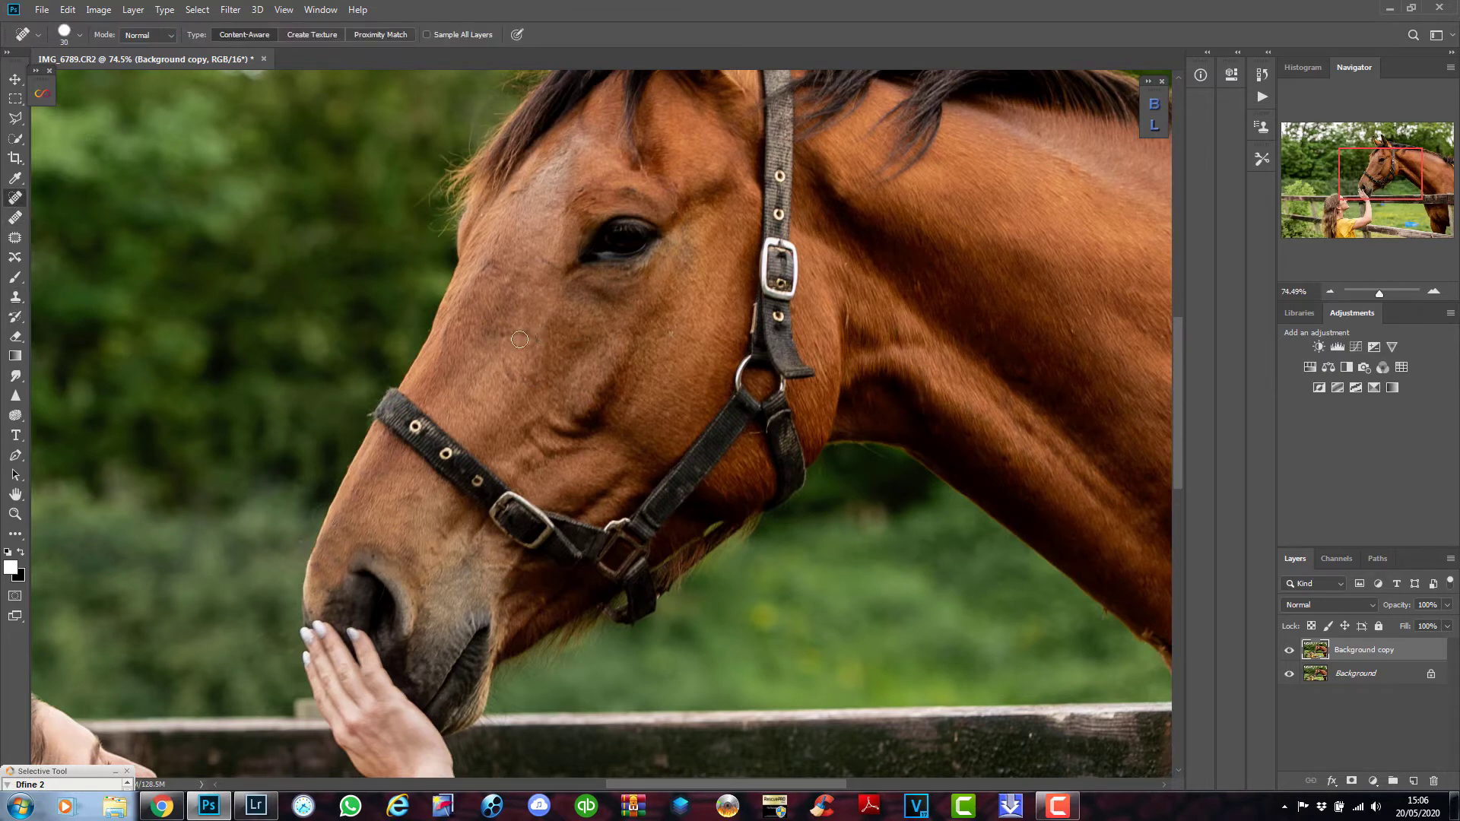
right_click(506, 336)
left_click_drag(540, 365, 538, 366)
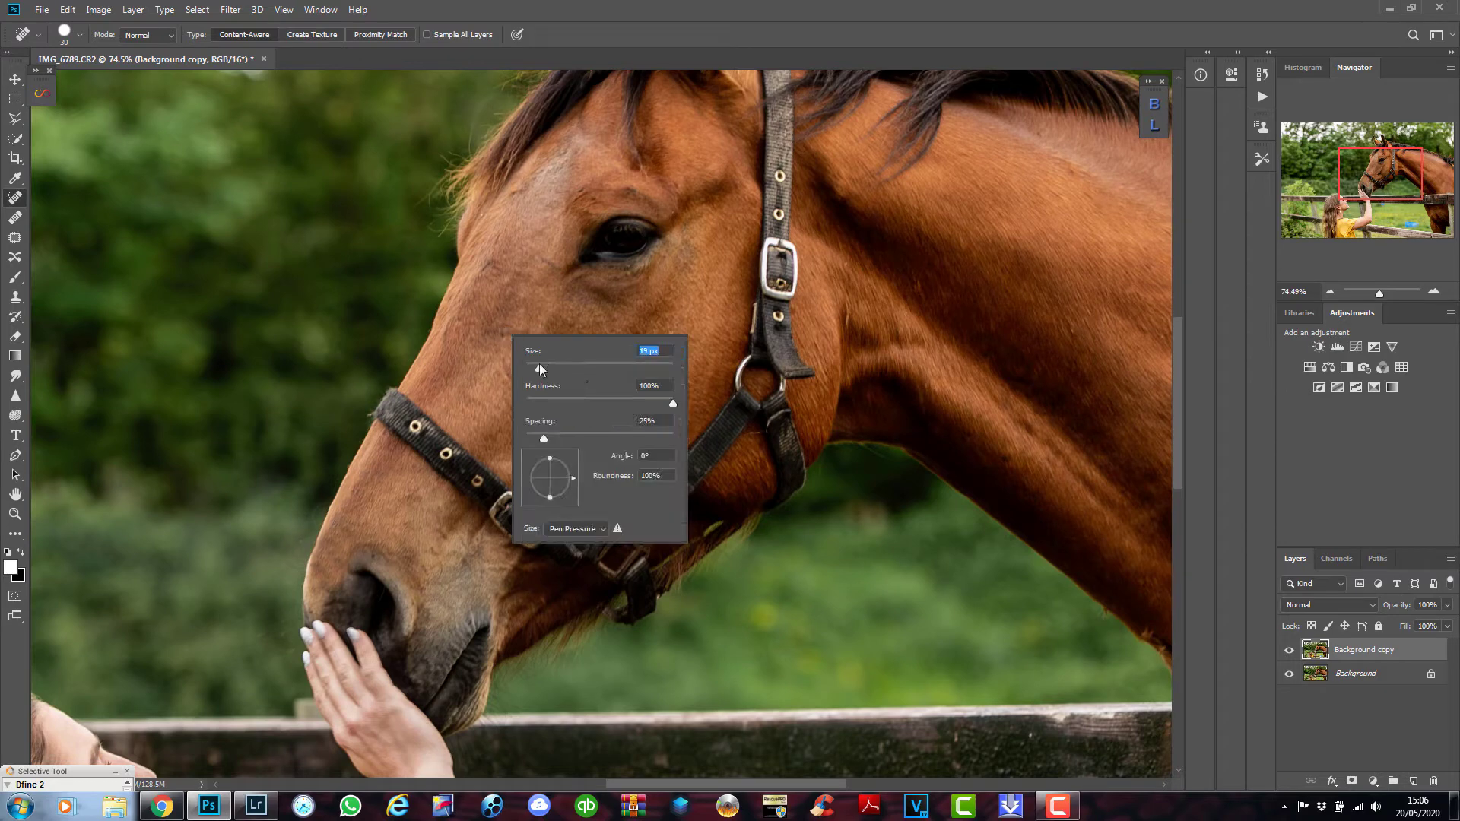
key("Return")
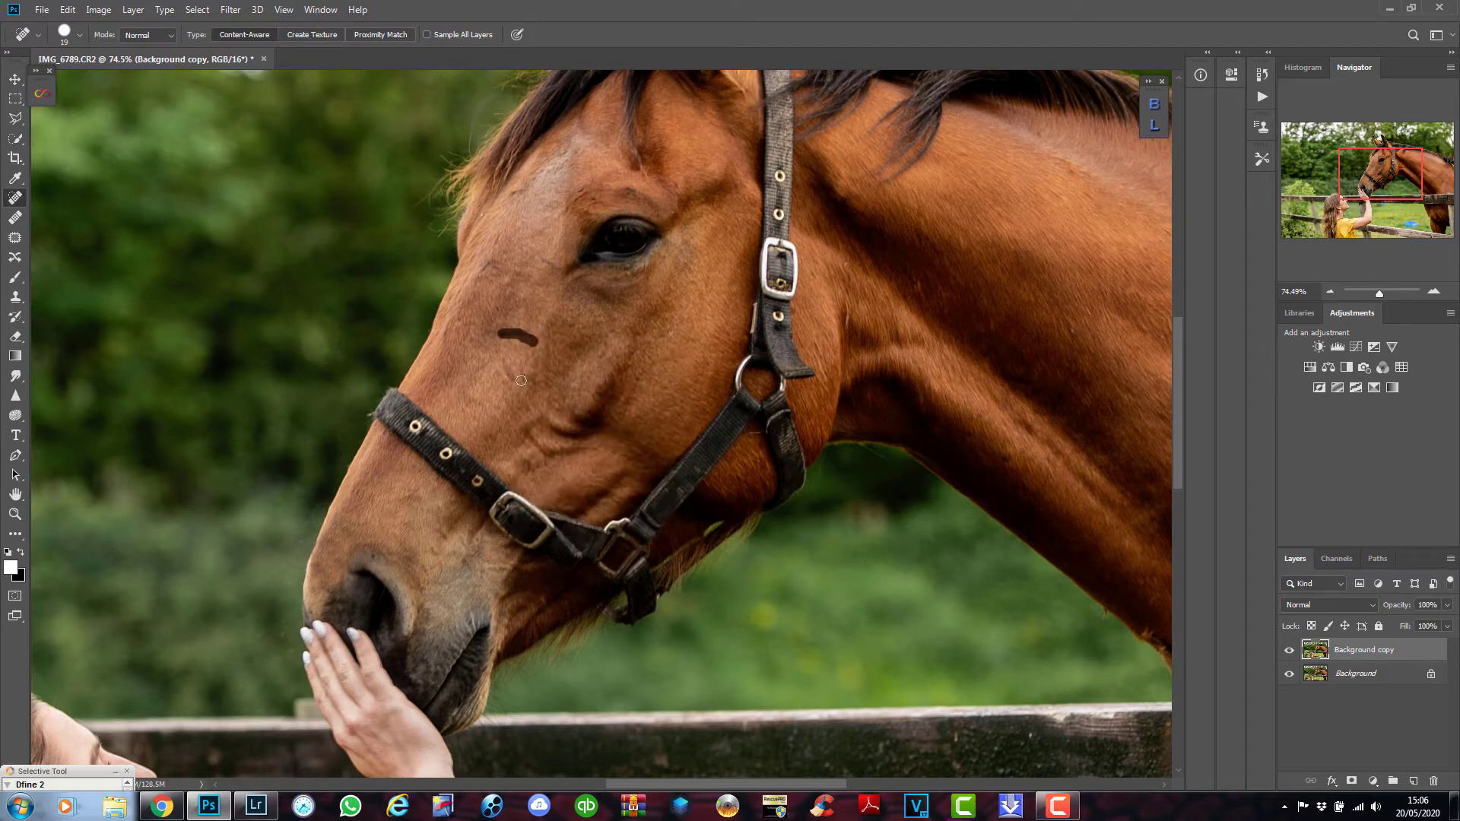
left_click_drag(506, 369, 517, 388)
Clone smooth skin over the blemishes on the woman's cheek with a smaller Clone Stamp brush.
left_click_drag(663, 786, 606, 796)
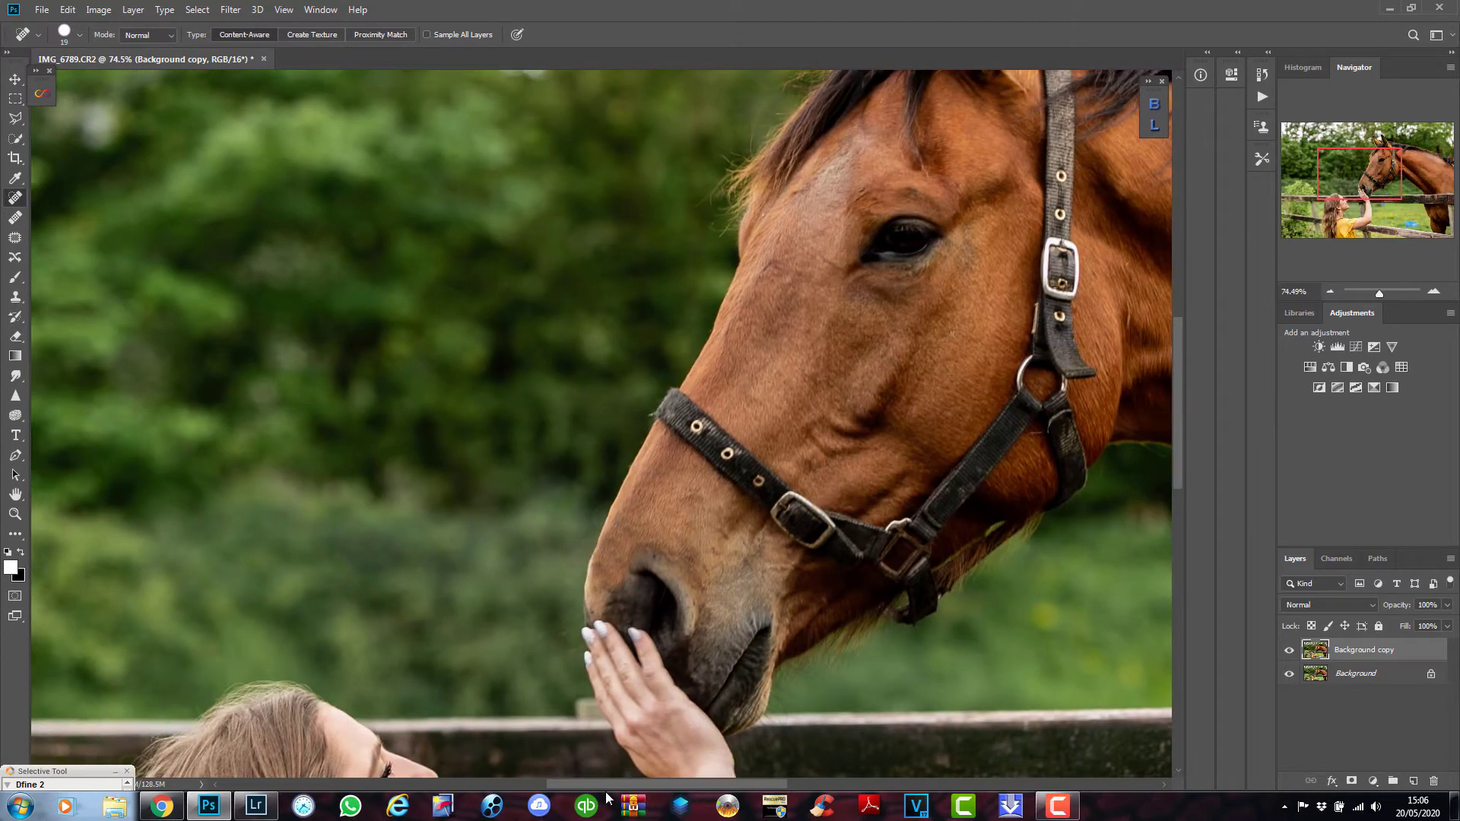
scroll(594, 720, "down", 6)
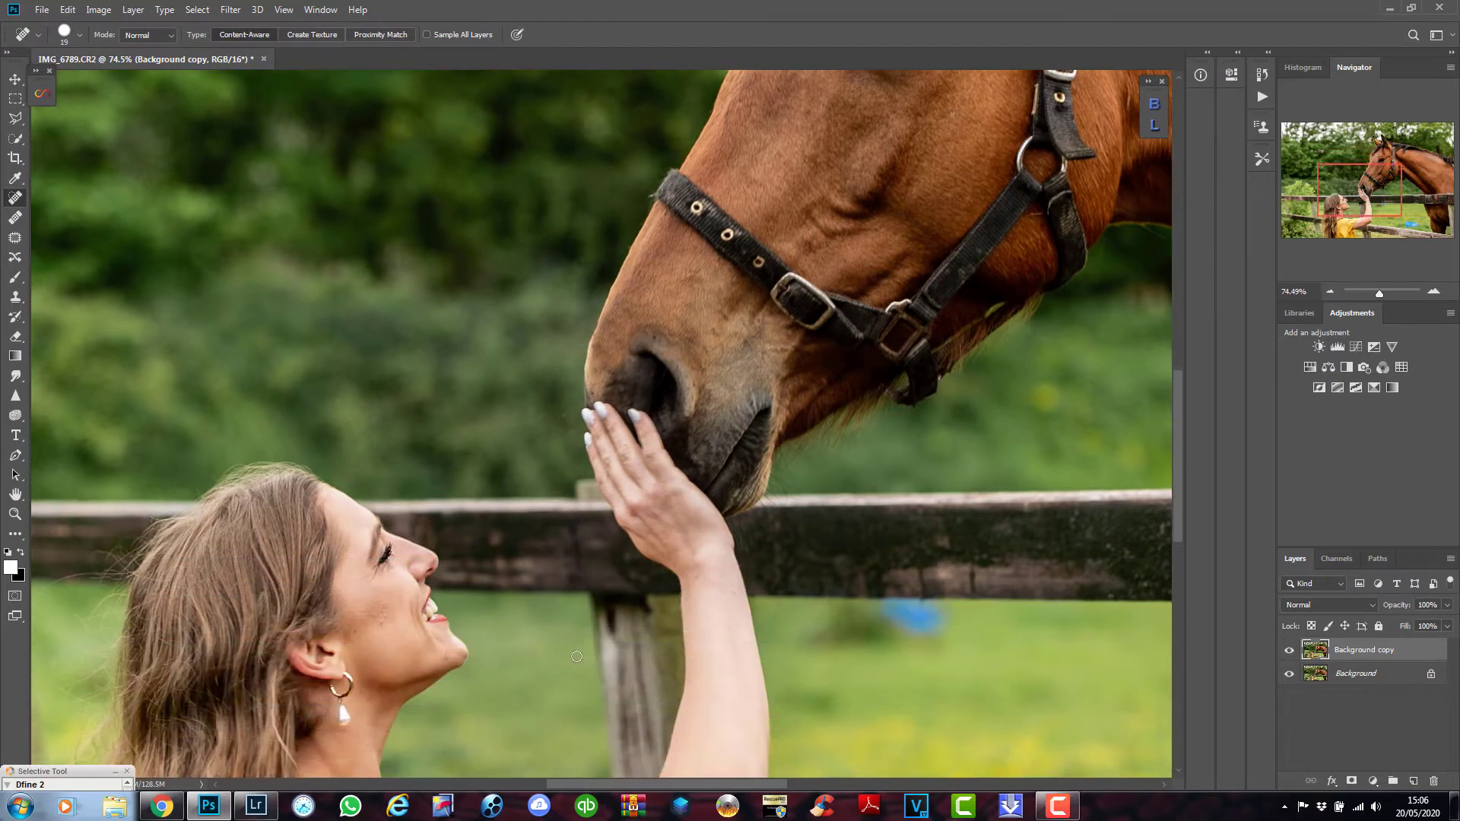
scroll(576, 656, "down", 3)
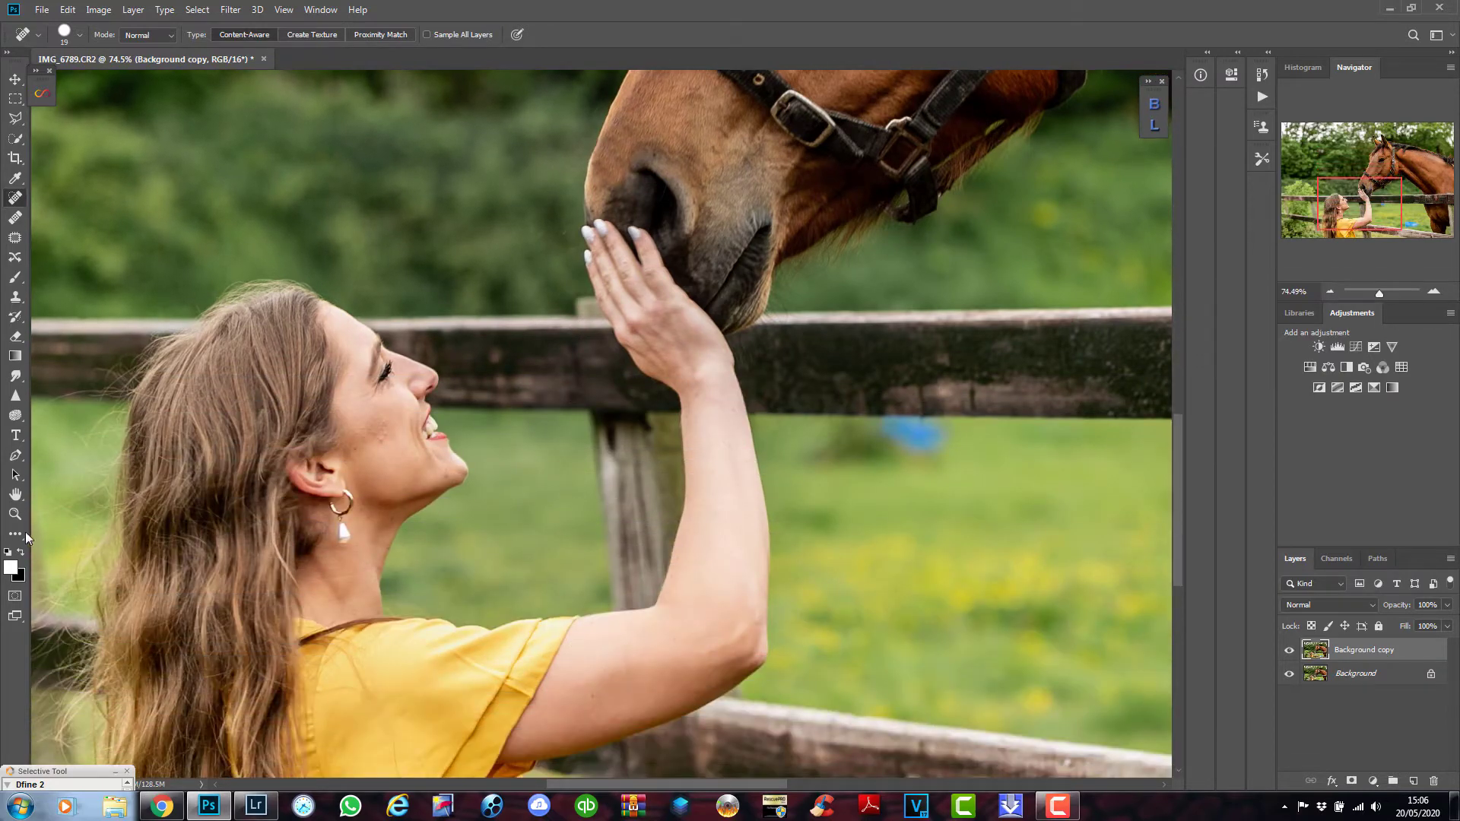
left_click(15, 514)
left_click_drag(377, 423, 425, 548)
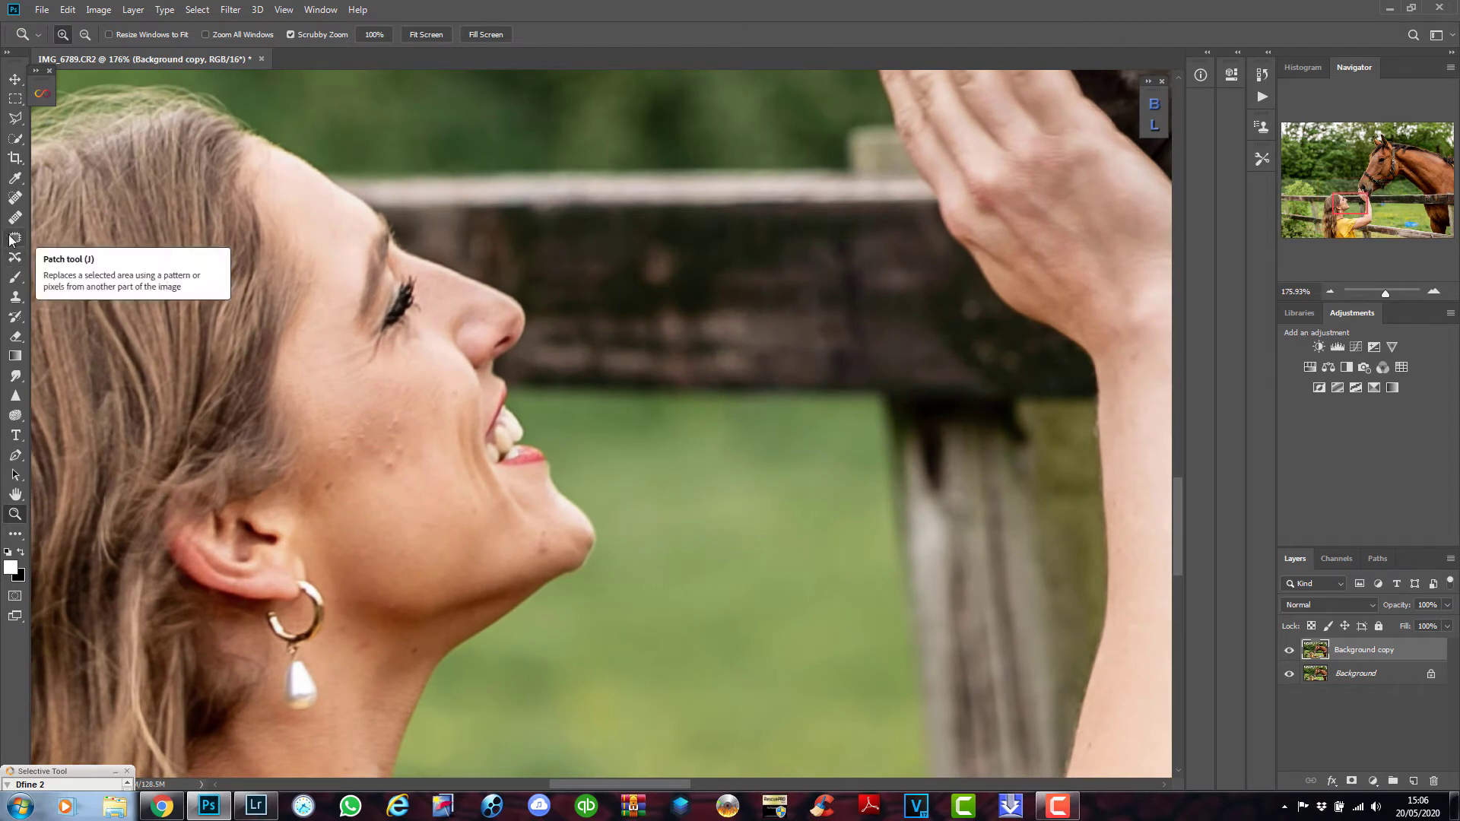
left_click(15, 297)
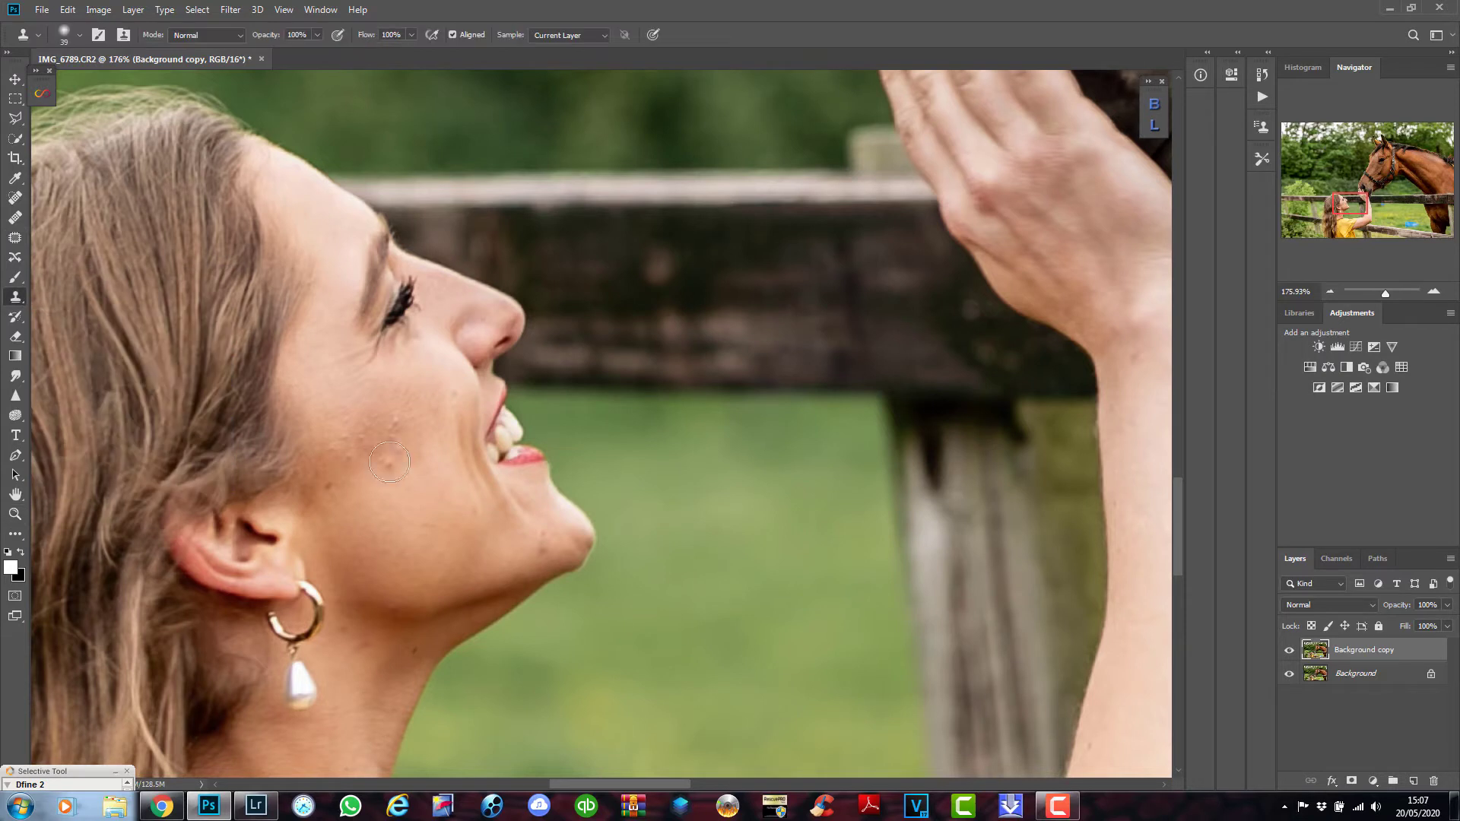
right_click(554, 415)
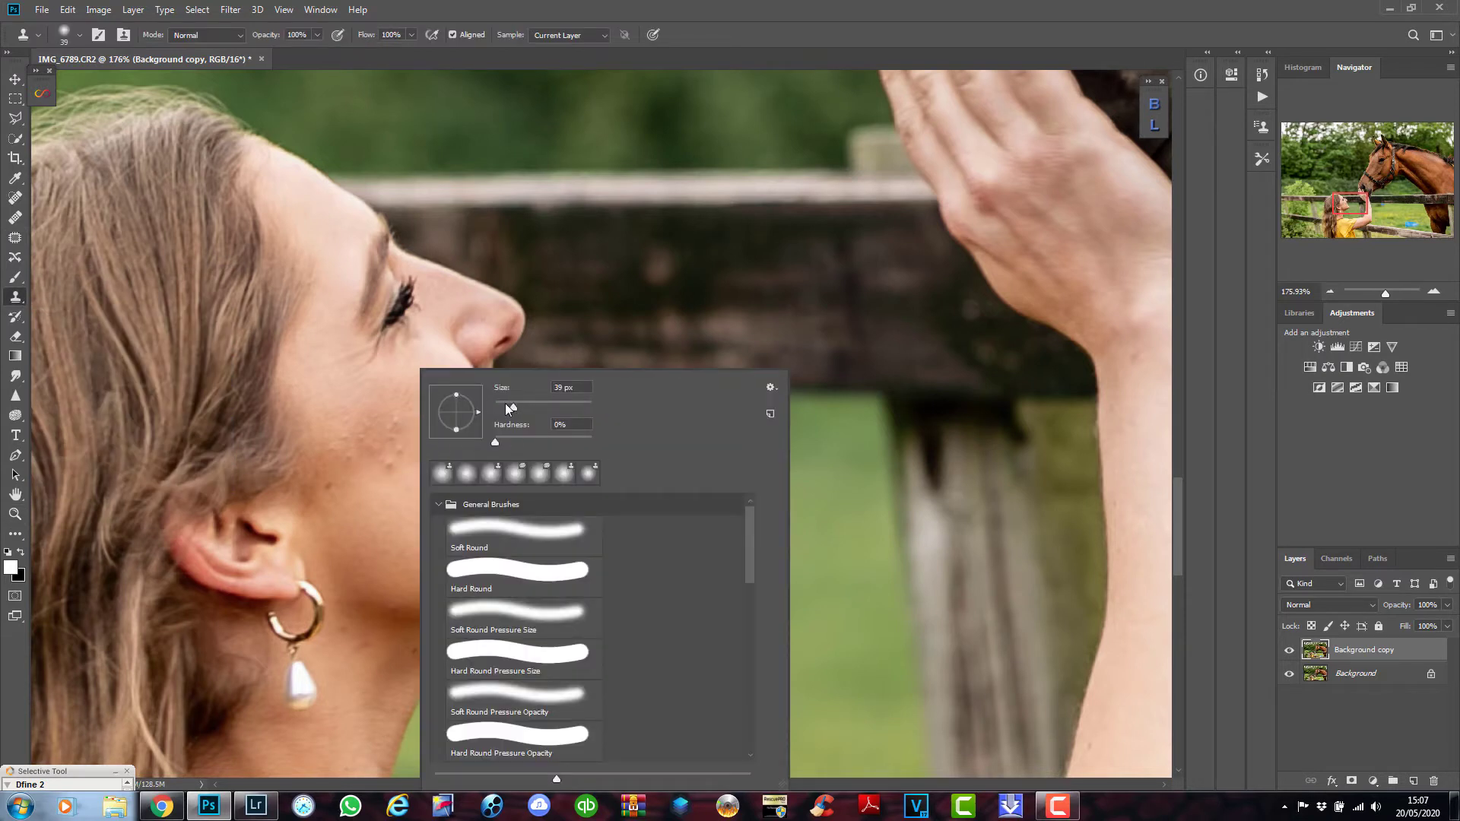
left_click(587, 5)
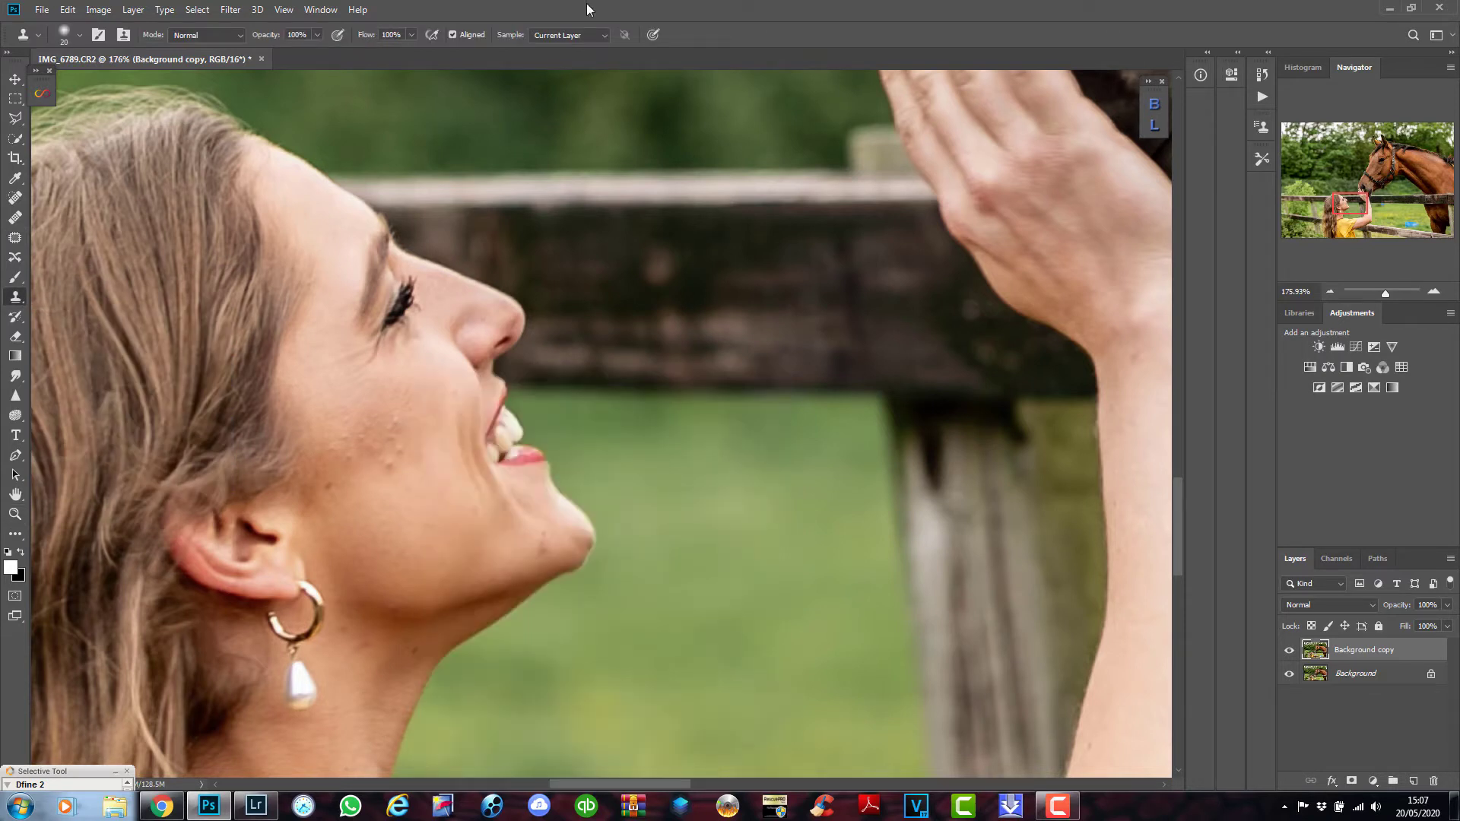
mouse_move(345, 430)
left_mouse_down()
mouse_move(367, 434)
mouse_move(375, 411)
mouse_move(395, 436)
mouse_move(408, 427)
mouse_move(398, 444)
left_mouse_up()
left_click(364, 429, "alt")
left_click(369, 447)
left_click_drag(394, 458, 372, 449)
left_click(414, 431, "alt")
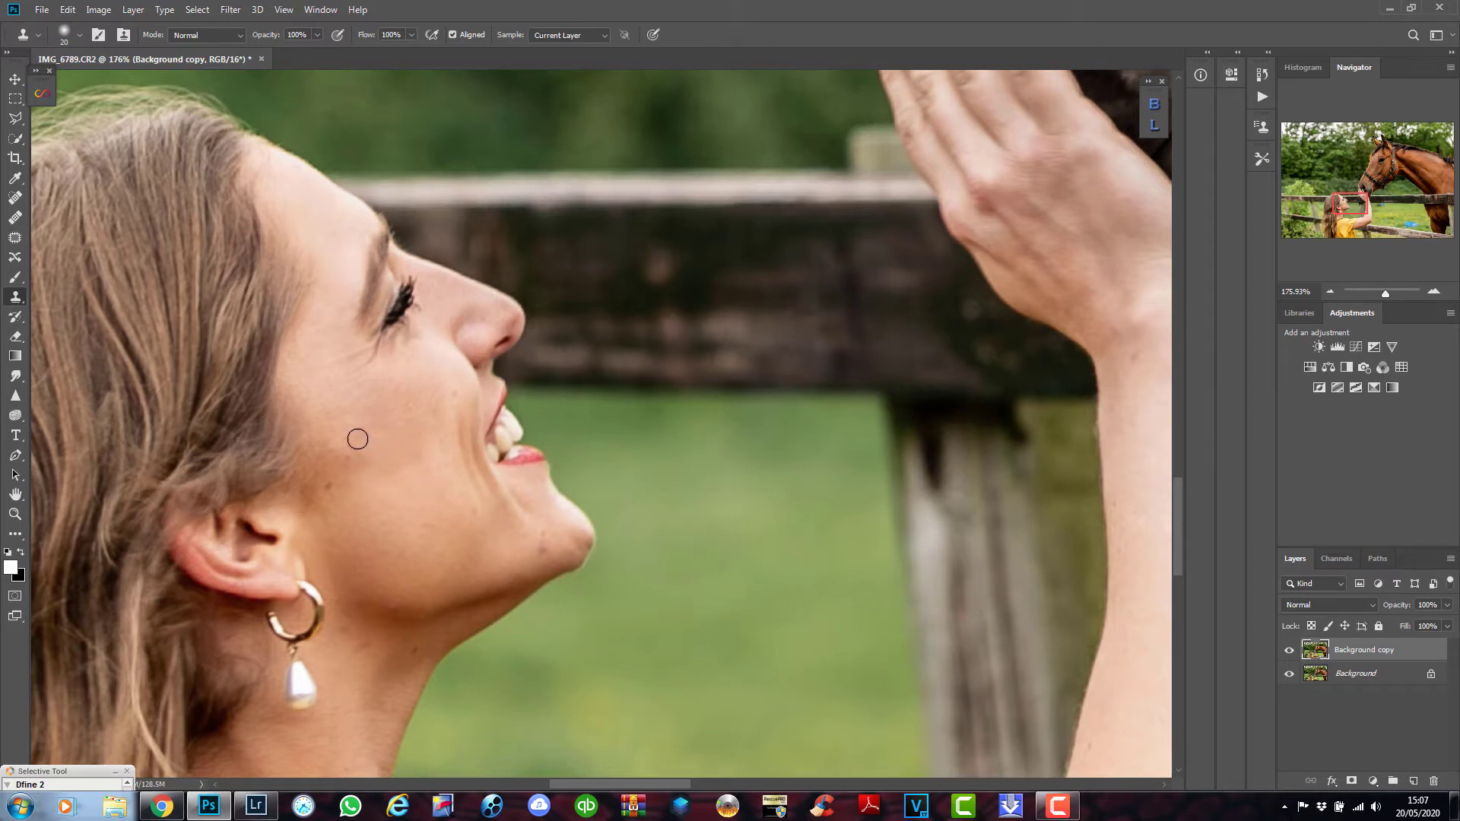
Heal the remaining spots on the woman's cheek, chin, neck and wrist with a 10 px Spot Healing Brush.
left_click(14, 198)
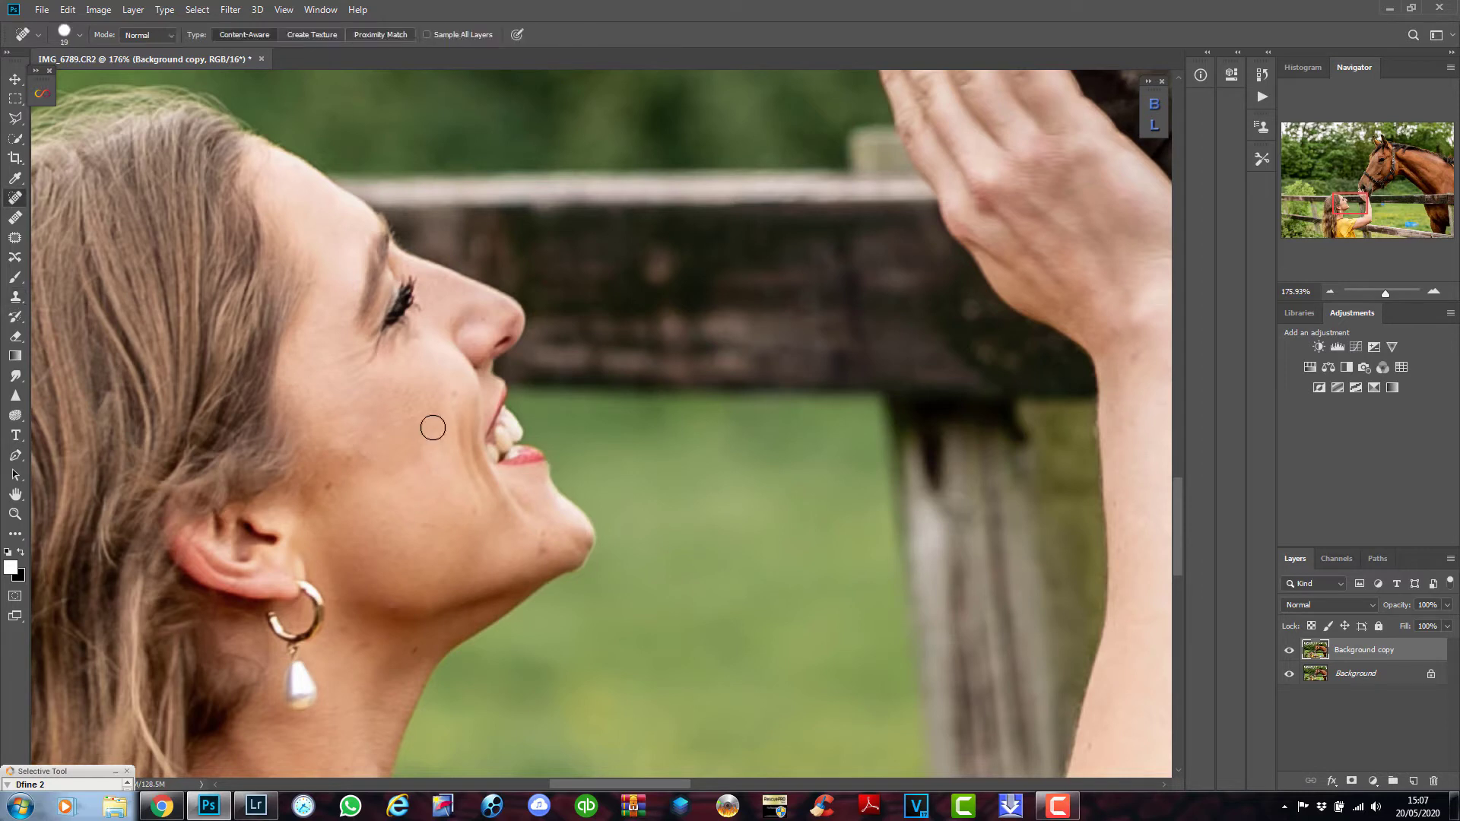
right_click(352, 422)
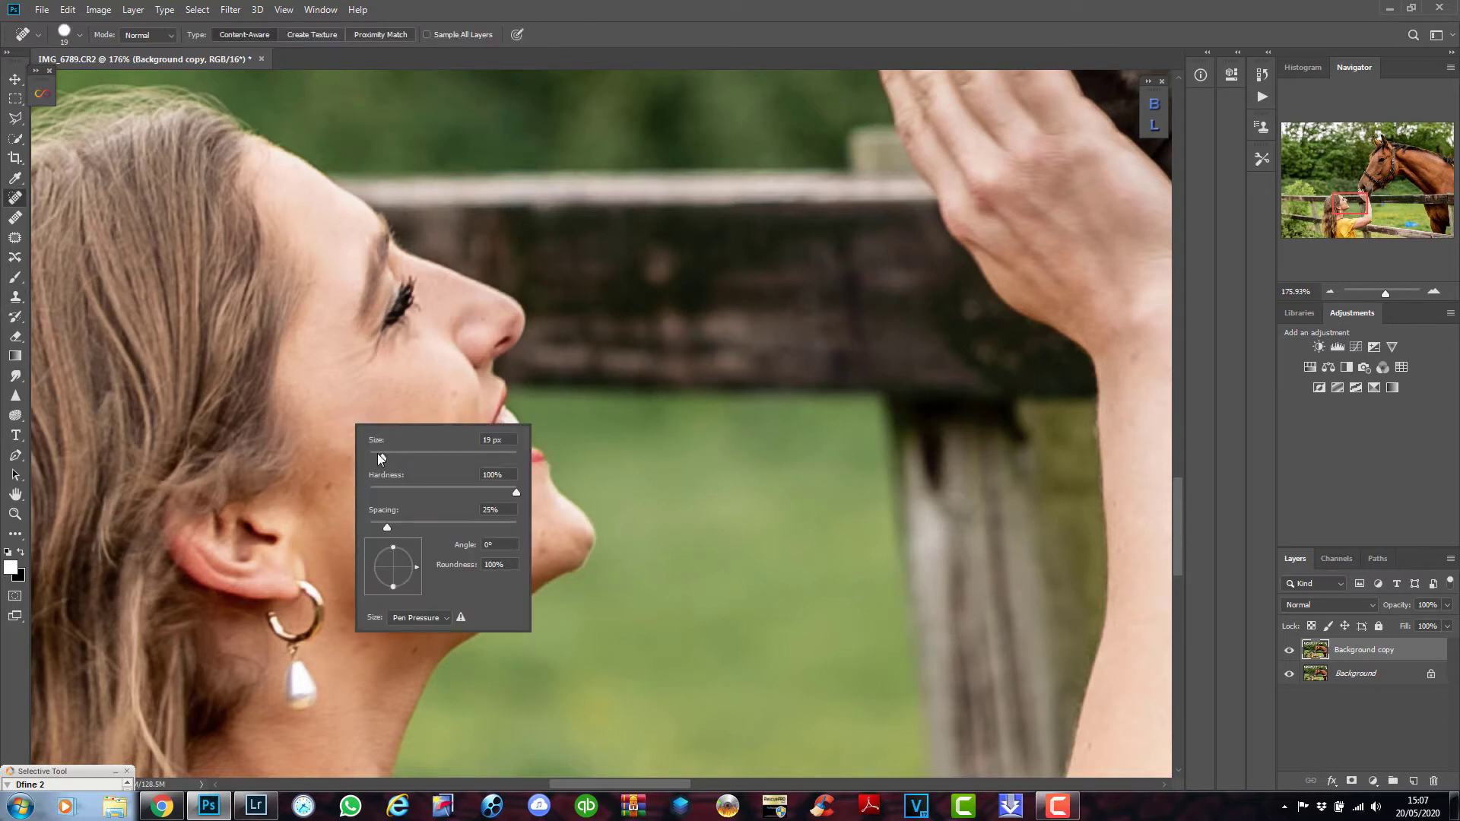
left_click_drag(378, 456, 375, 457)
key("Return")
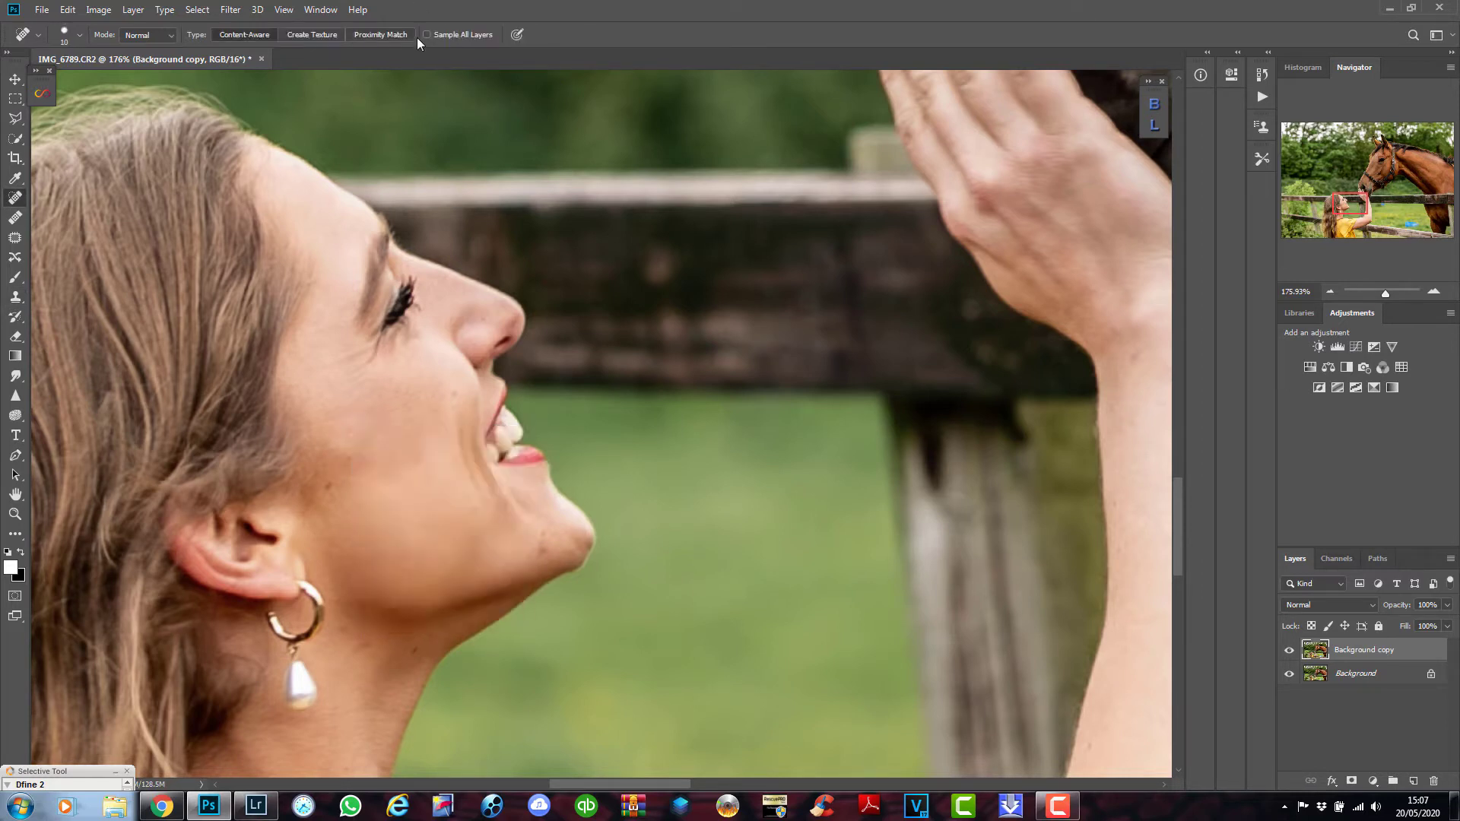
left_click(331, 452)
left_click(414, 648)
left_click(543, 535)
left_click(367, 644)
left_click(327, 485)
scroll(435, 534, "down", 5)
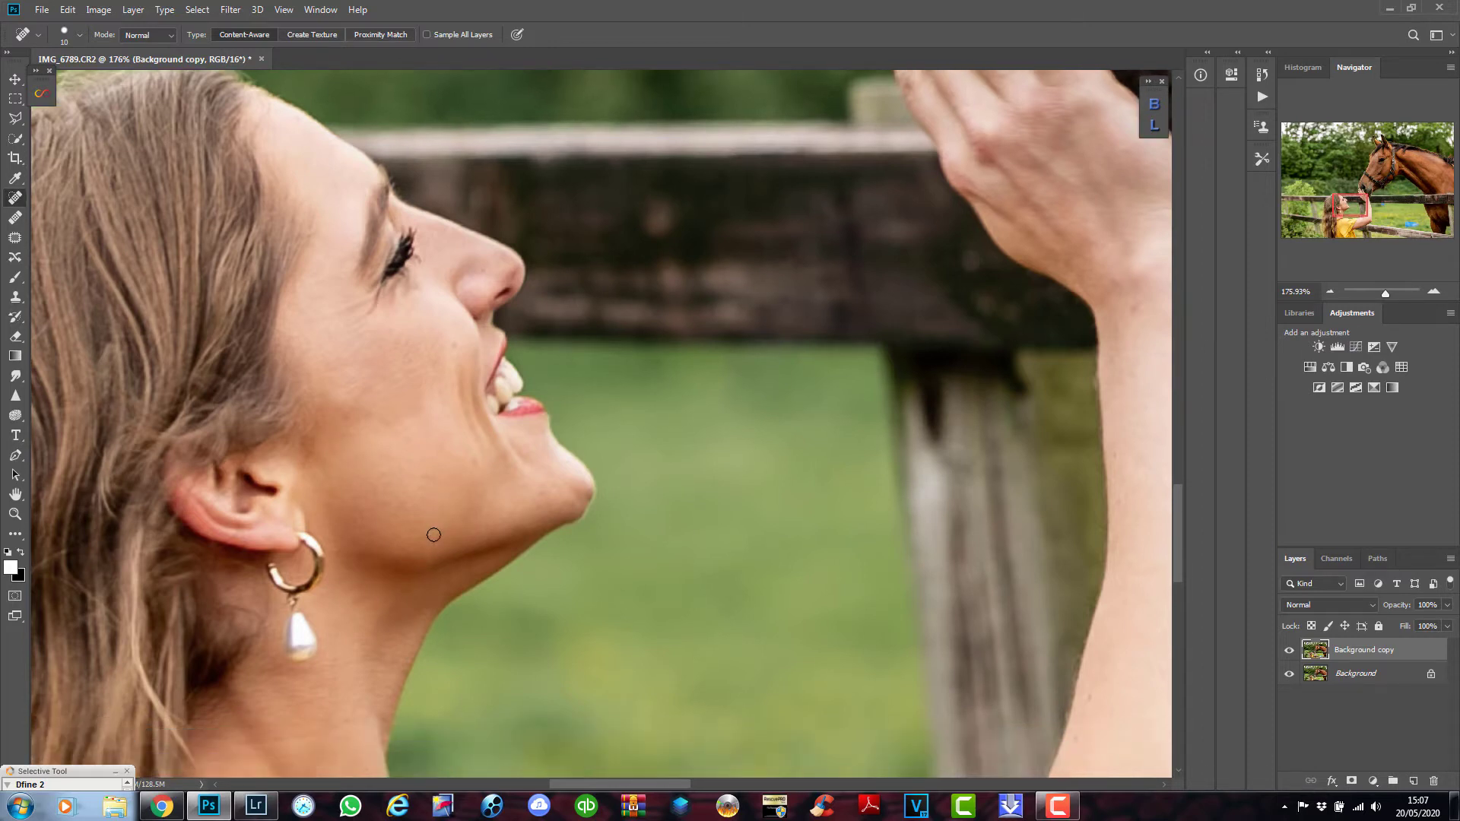
scroll(436, 538, "up", 4)
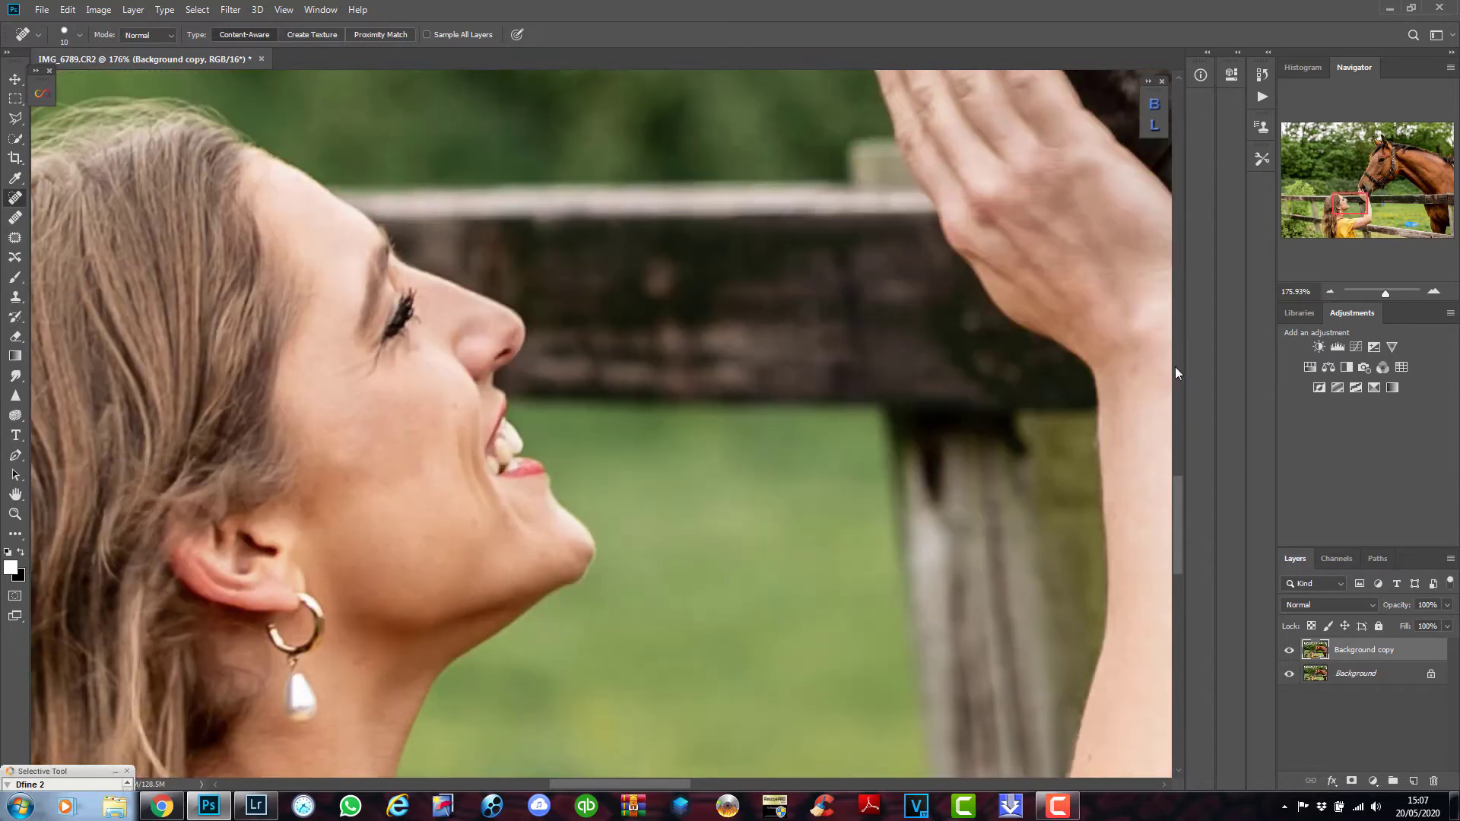
left_click(1135, 370)
Fit the whole photo in view and rename the Background copy layer as "skin correction".
left_click(14, 515)
left_click(426, 35)
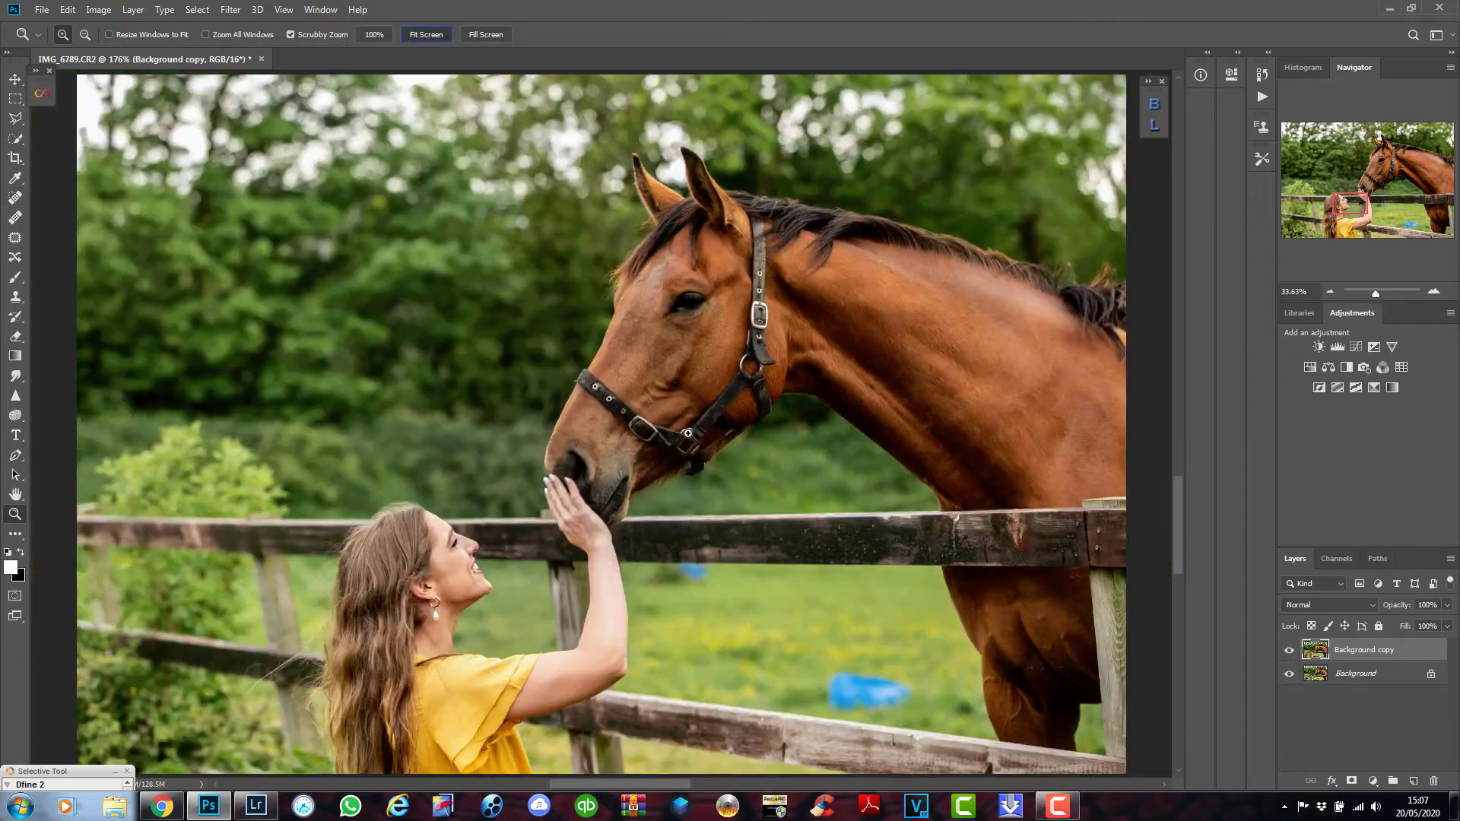
double_click(1393, 651)
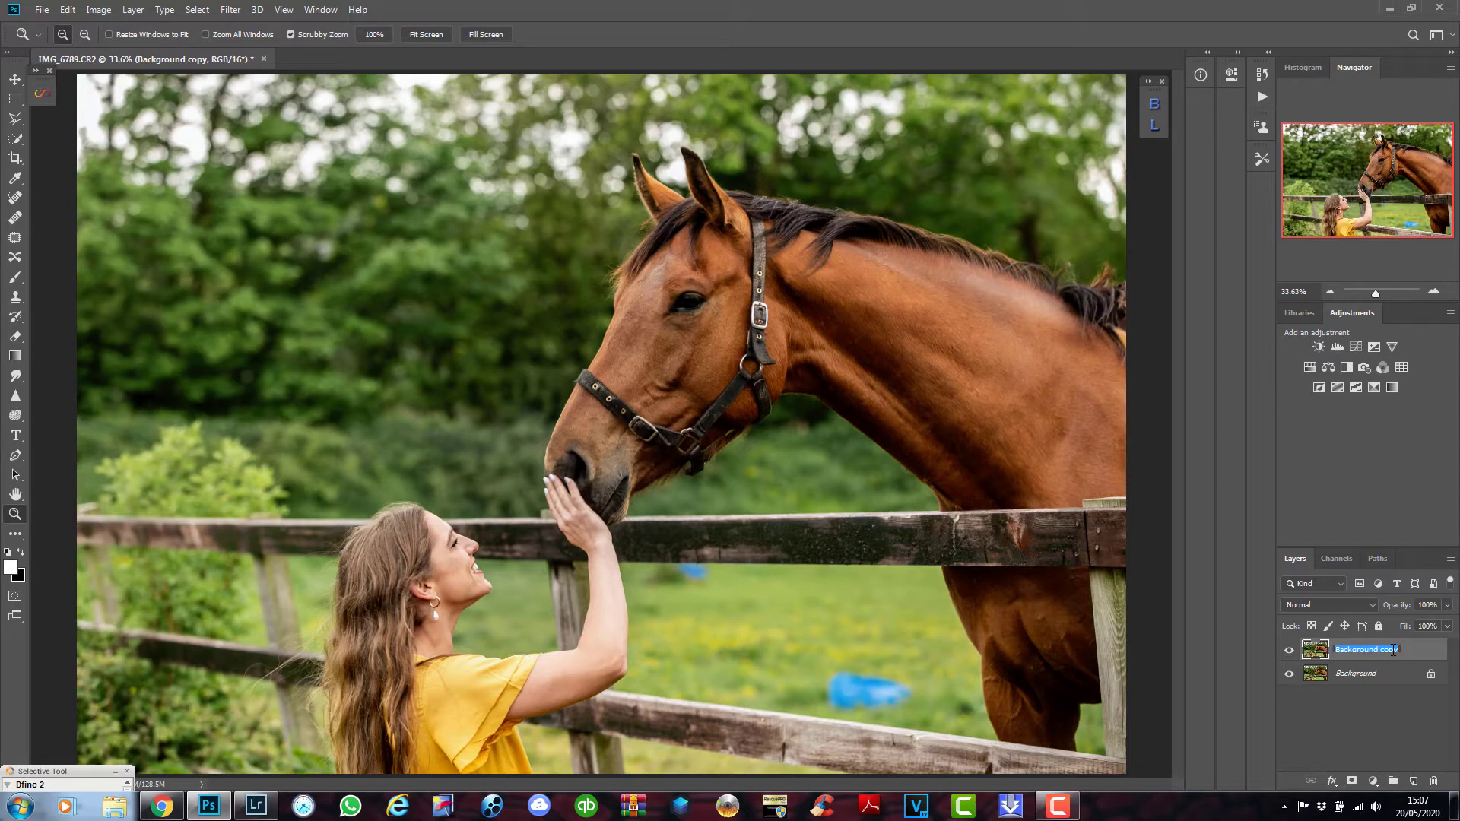
type("skin correction")
key("Return")
Duplicate the skin correction layer as "skin correction copy".
right_click(1411, 657)
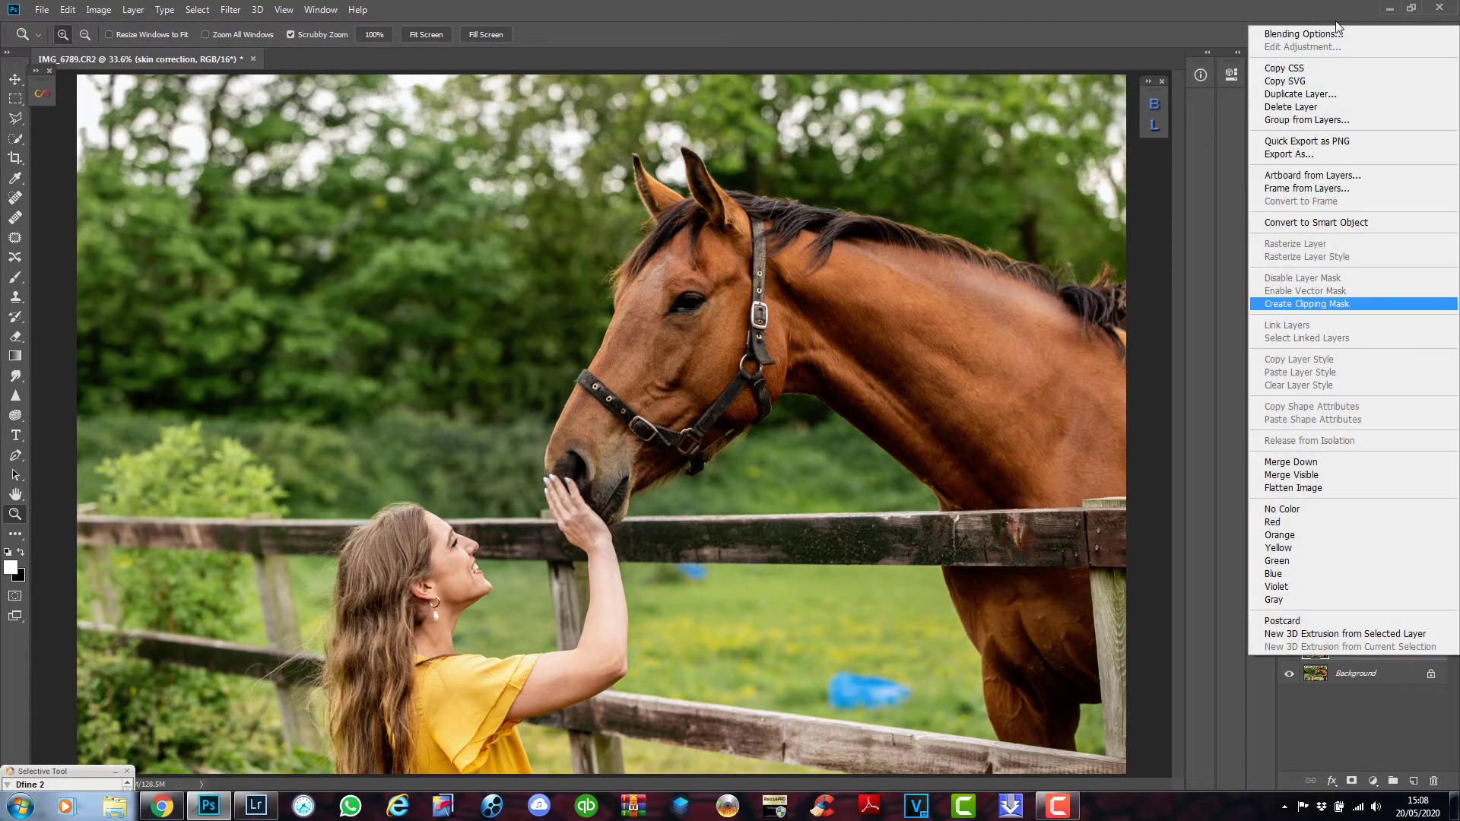
left_click(1328, 93)
left_click(851, 225)
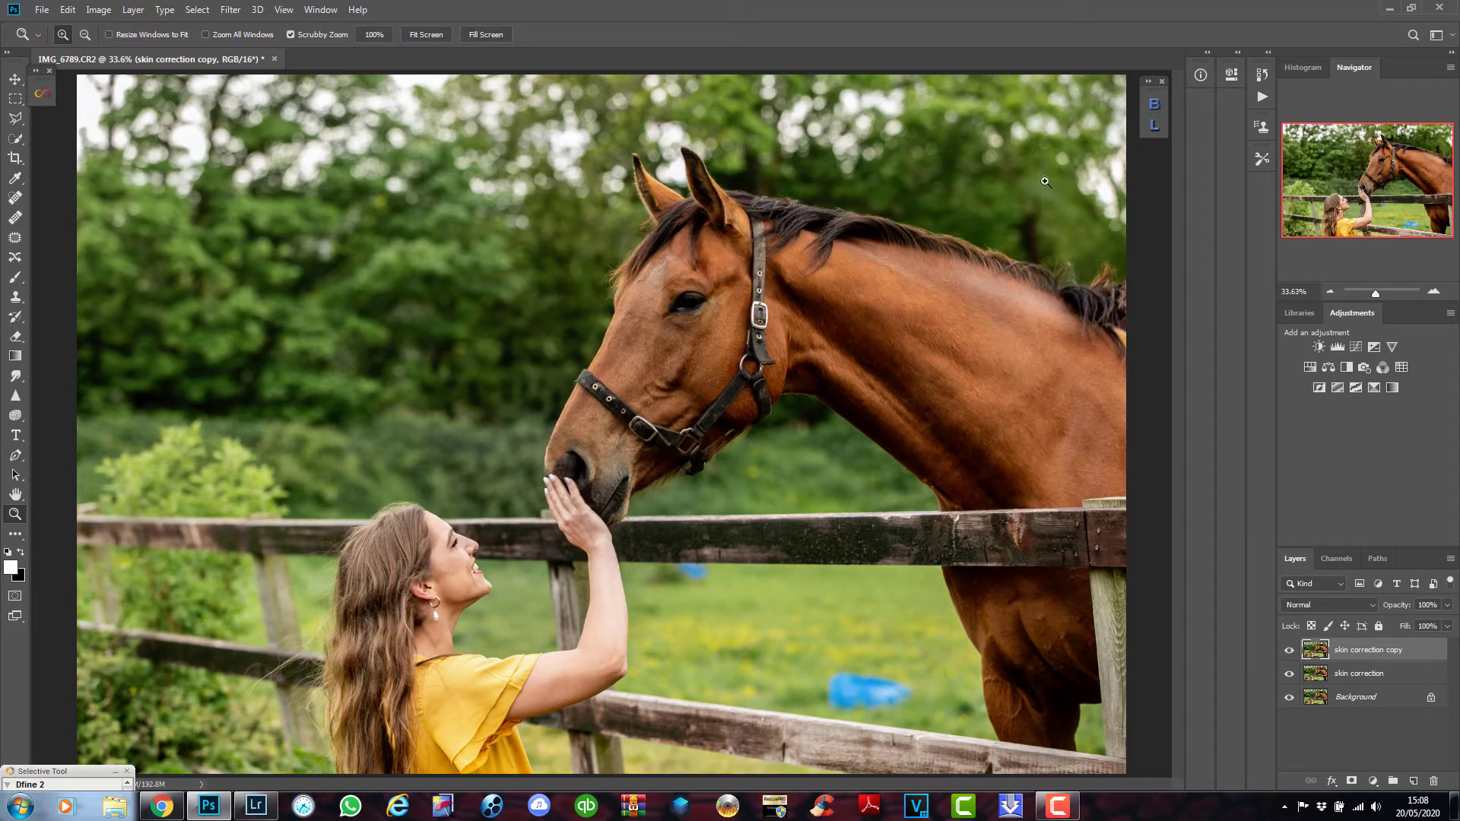
Run the "4 SPLIT TONING" action from the Sean Archer Portrait Suite 3 set and continue past its message.
left_click(1261, 96)
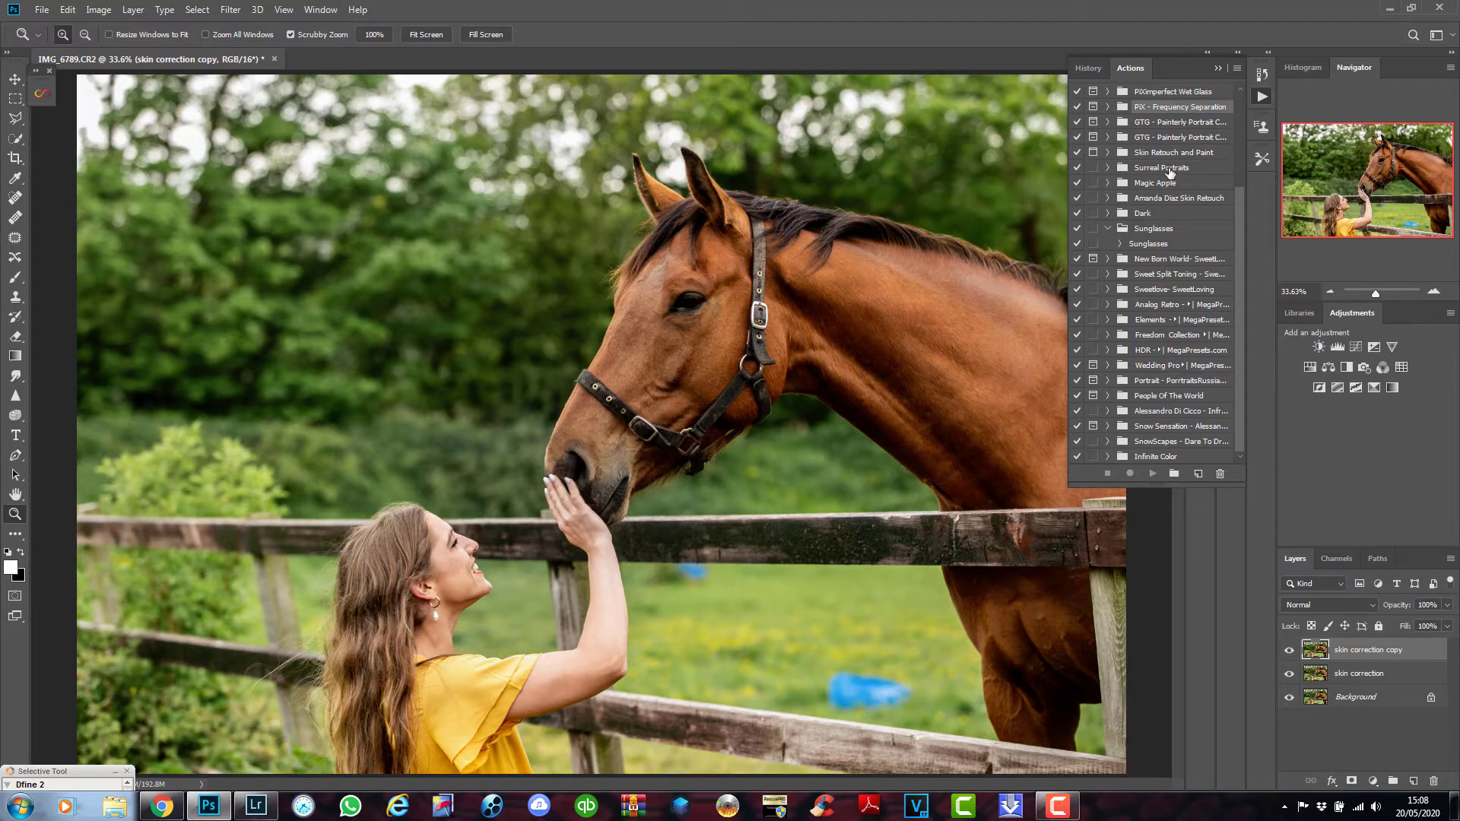
scroll(1161, 217, "up", 2)
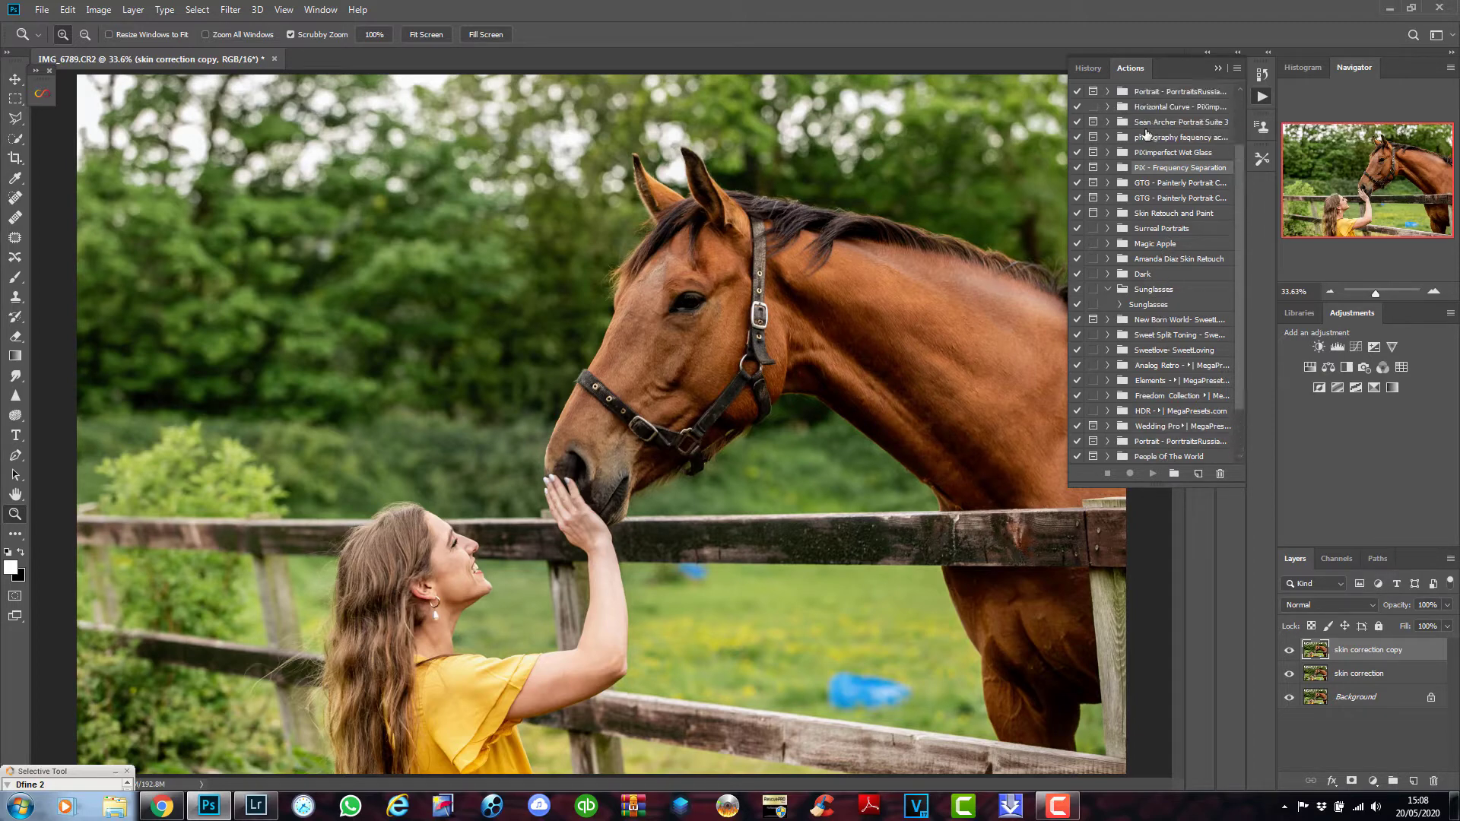
left_click(1109, 124)
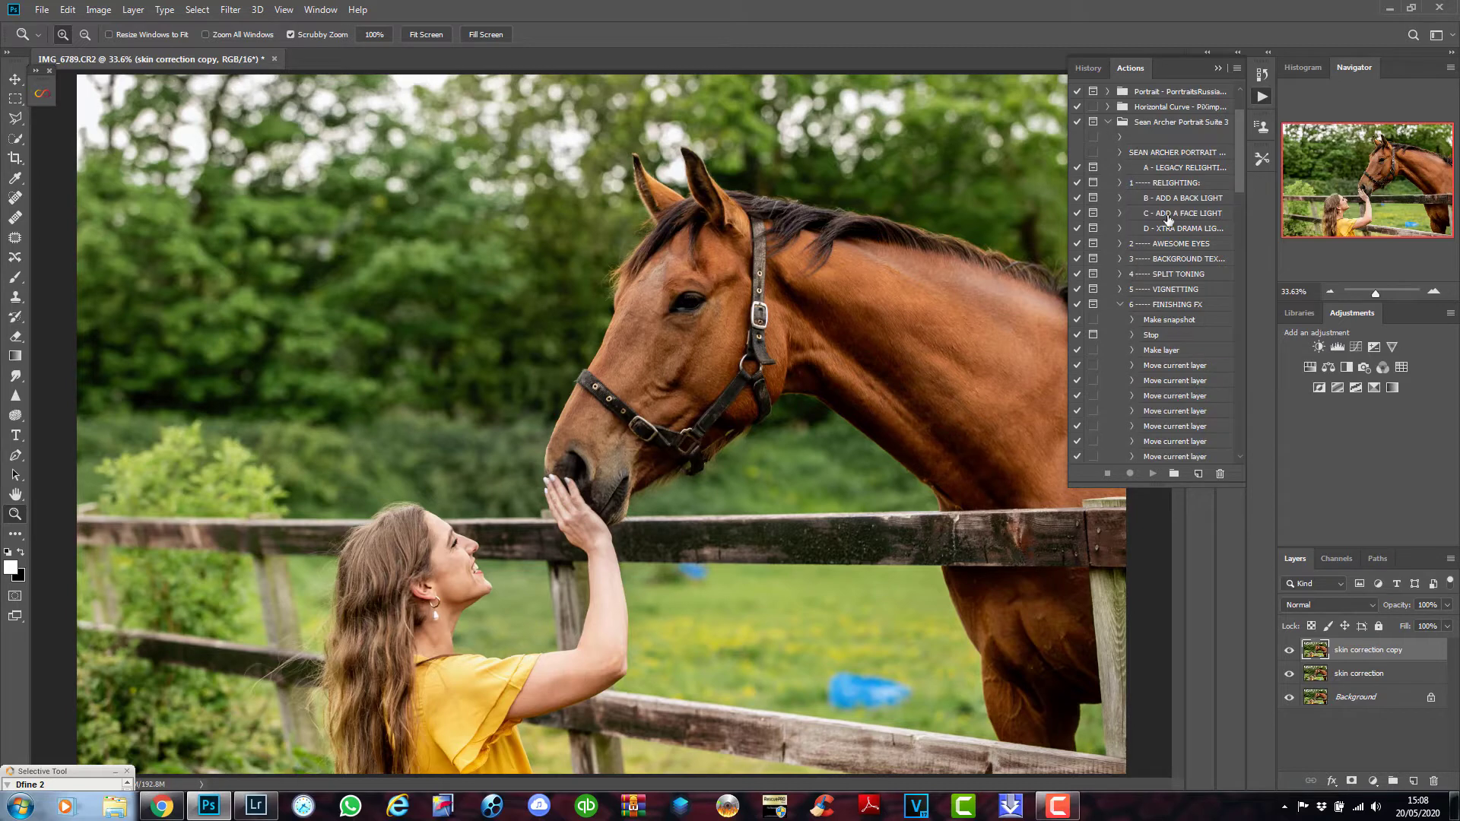
left_click(1175, 274)
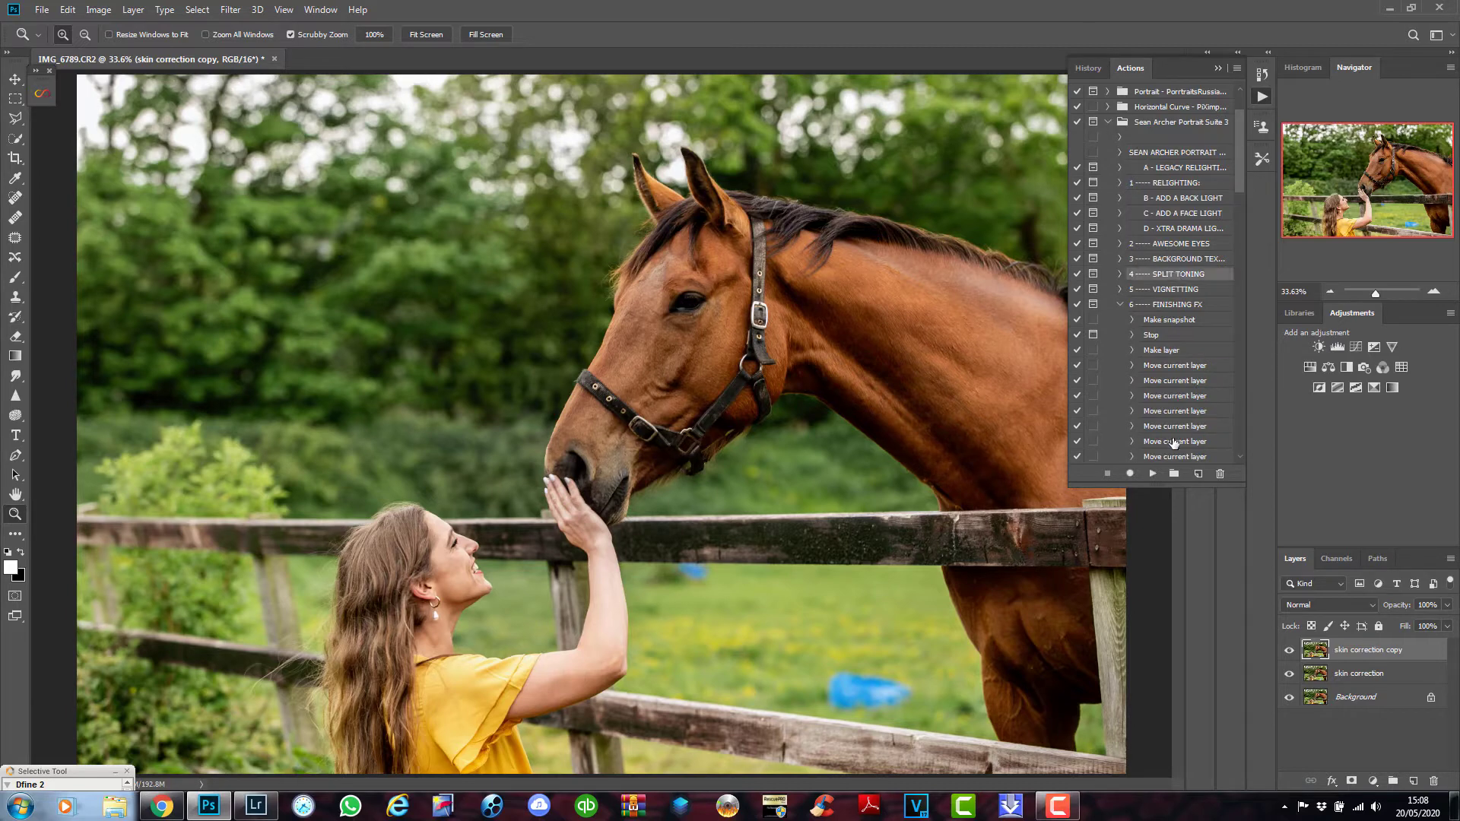
left_click(1151, 473)
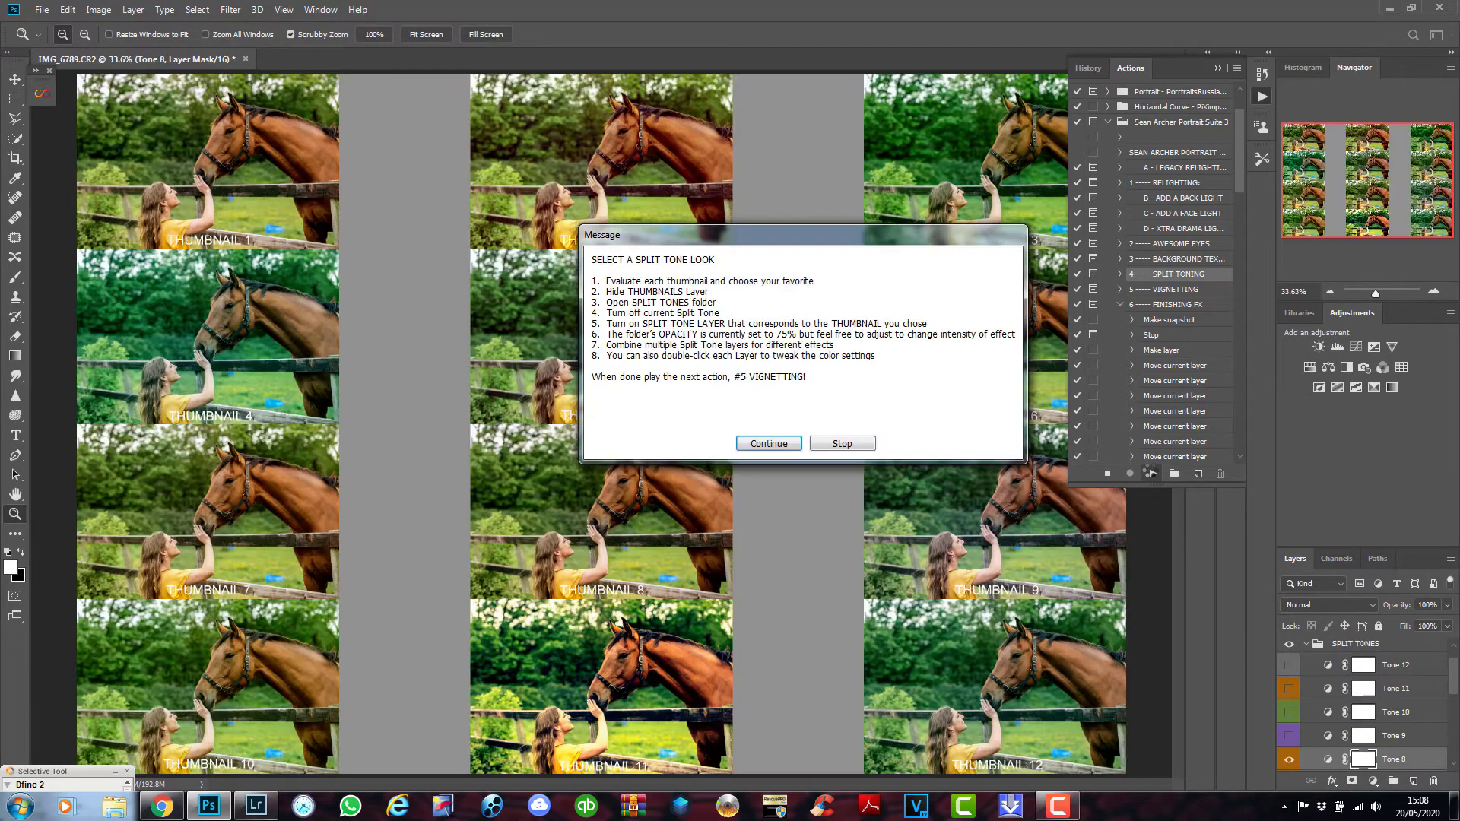
left_click(769, 445)
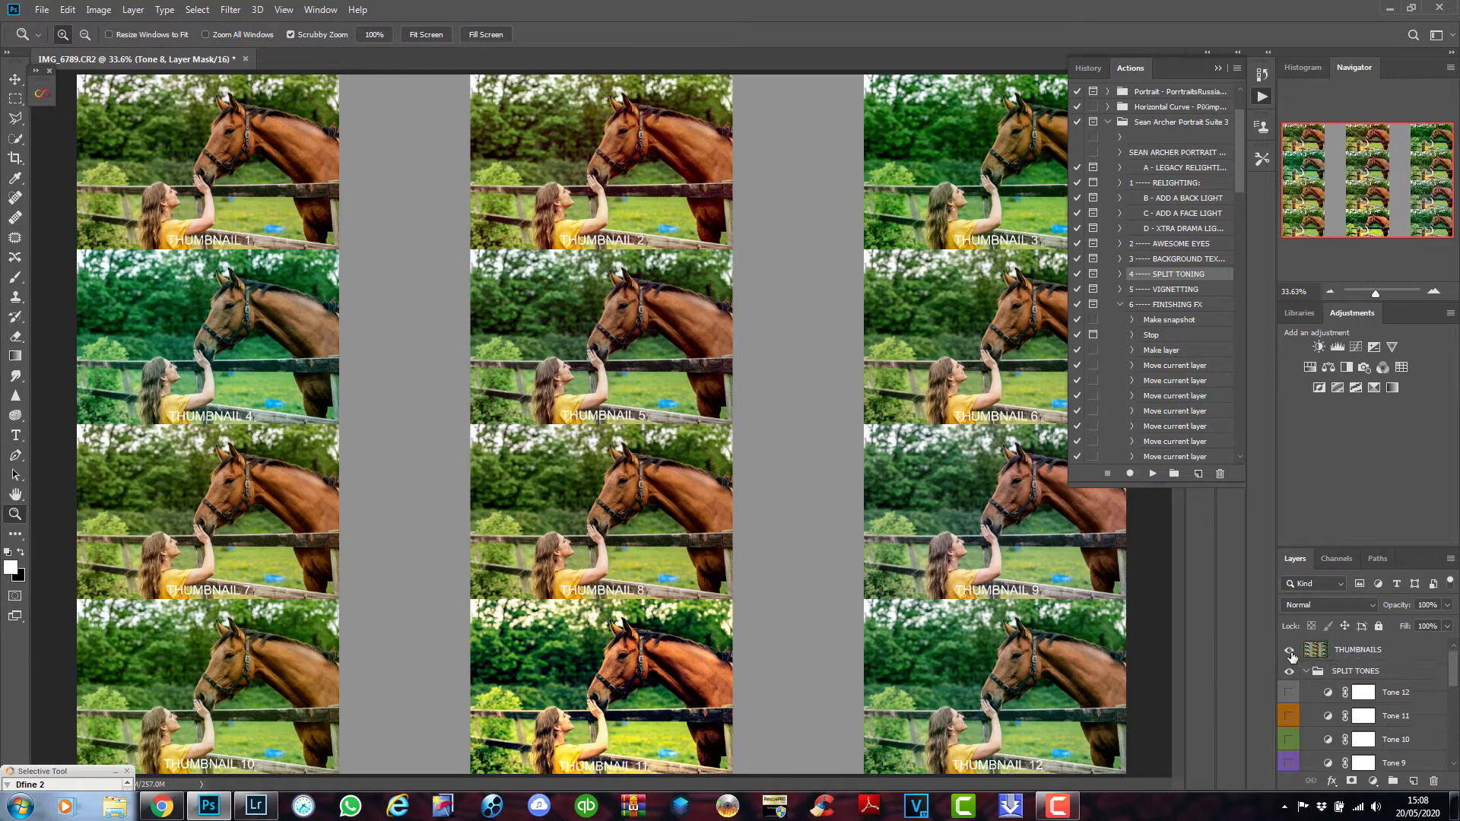
Hide the THUMBNAILS layer and the Tone 8 layer in the SPLIT TONES group.
left_click(1289, 650)
scroll(1295, 669, "down", 3)
scroll(1297, 679, "up", 2)
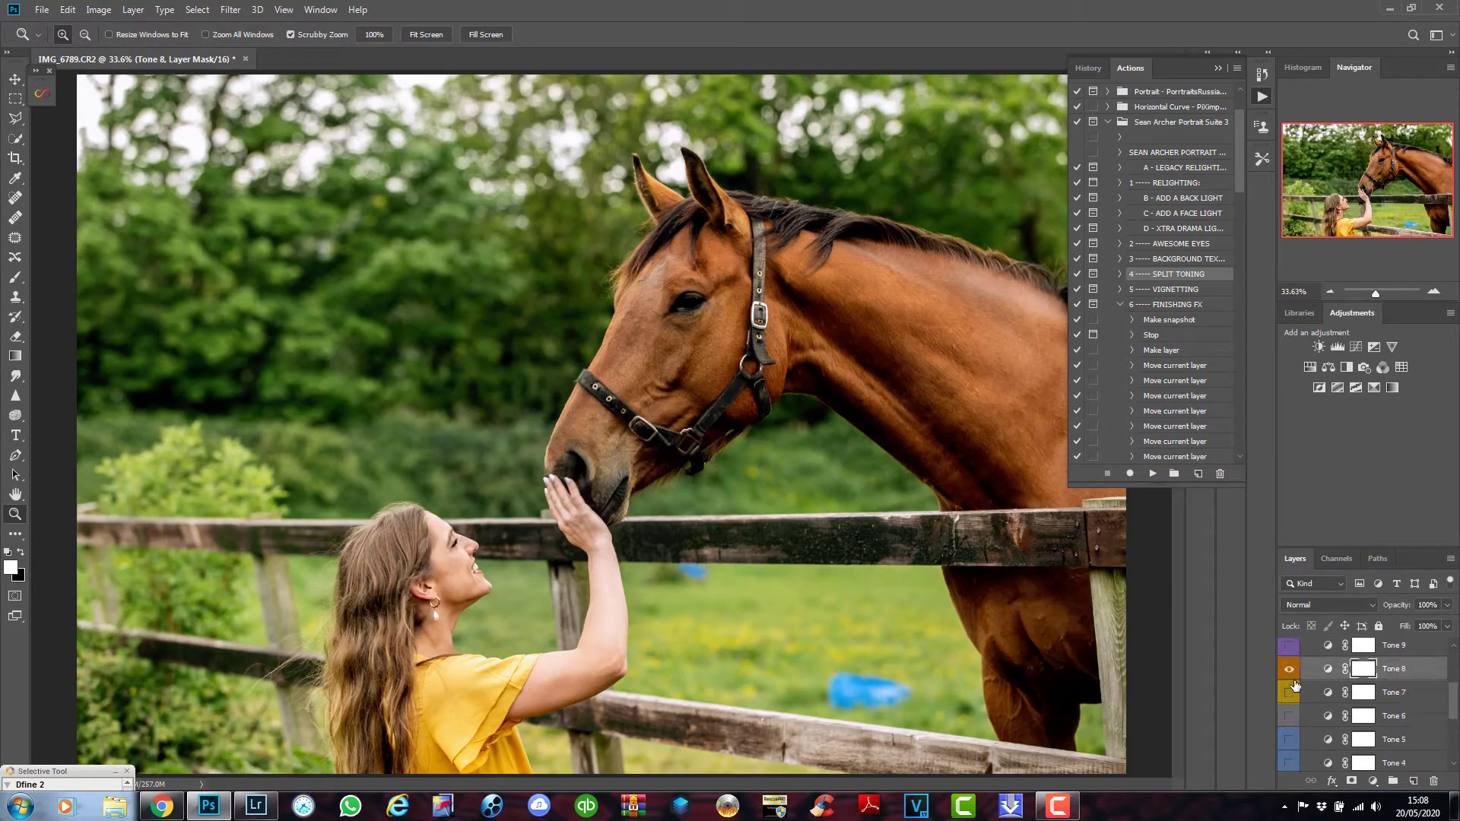
left_click(1290, 671)
Preview the Tone 1 and Tone 2 split tone looks on the photo by toggling each layer's visibility.
scroll(1293, 680, "down", 3)
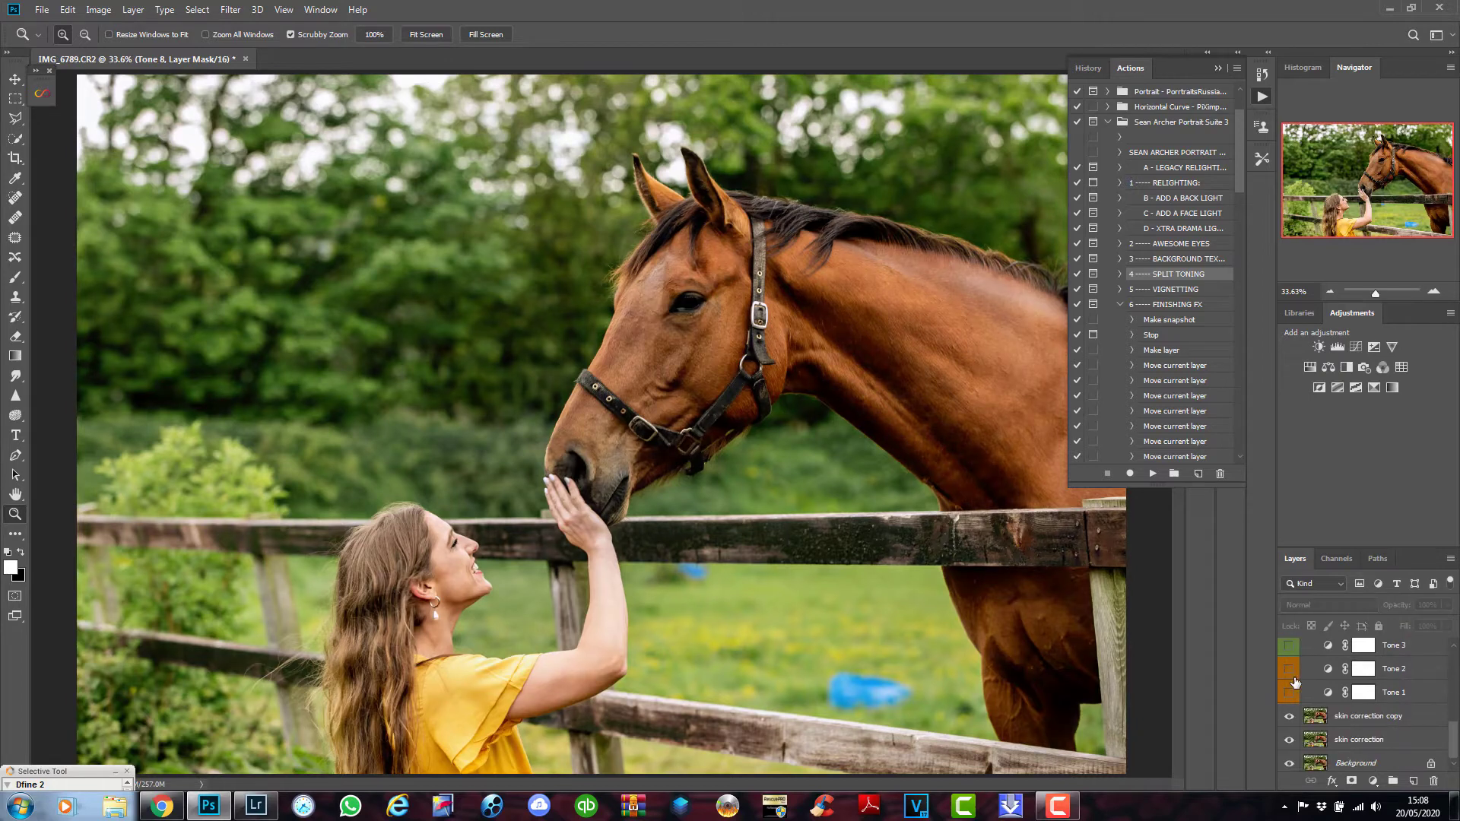
left_click(1291, 692)
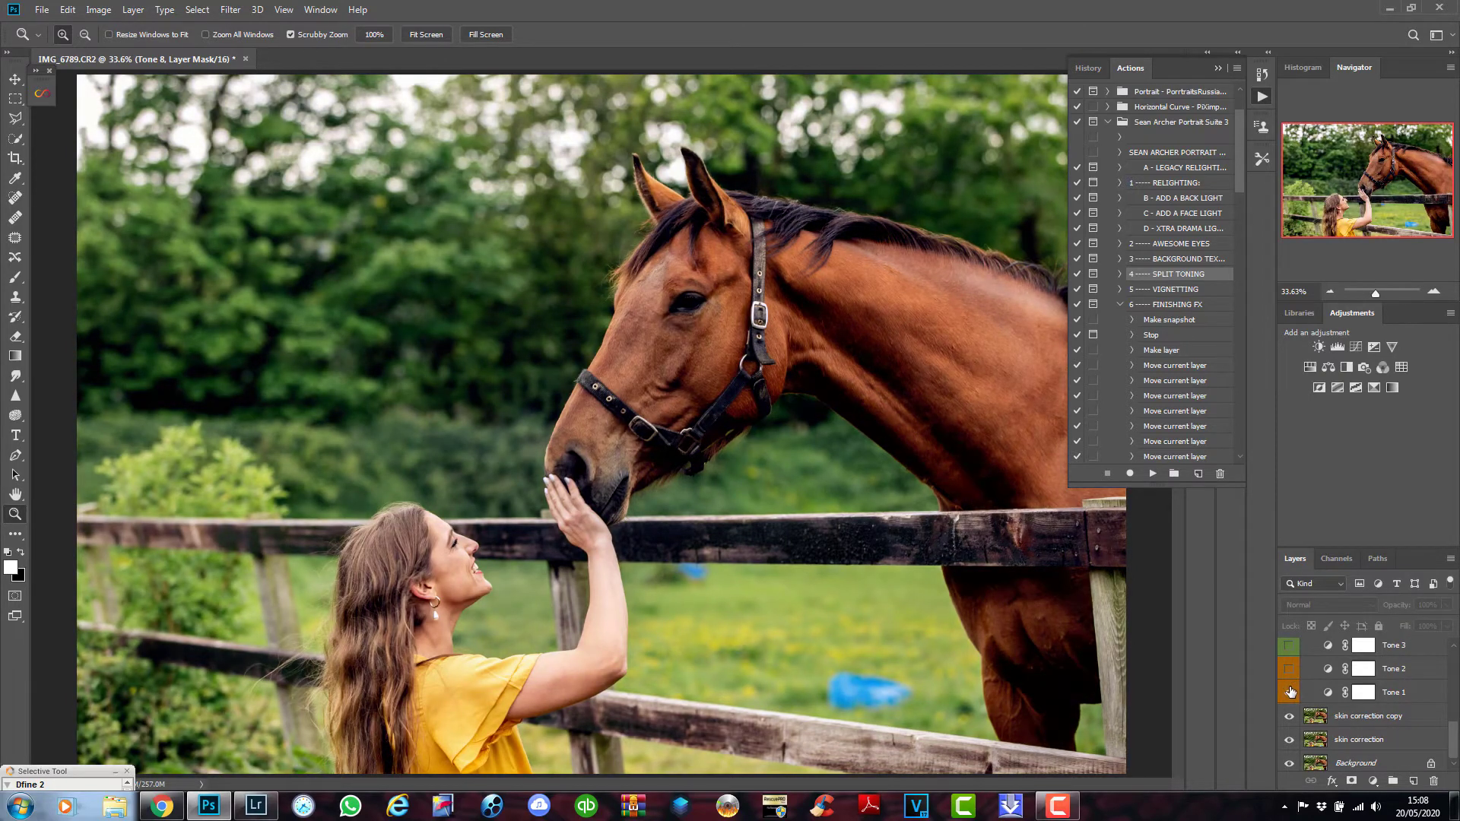
left_click(1290, 692)
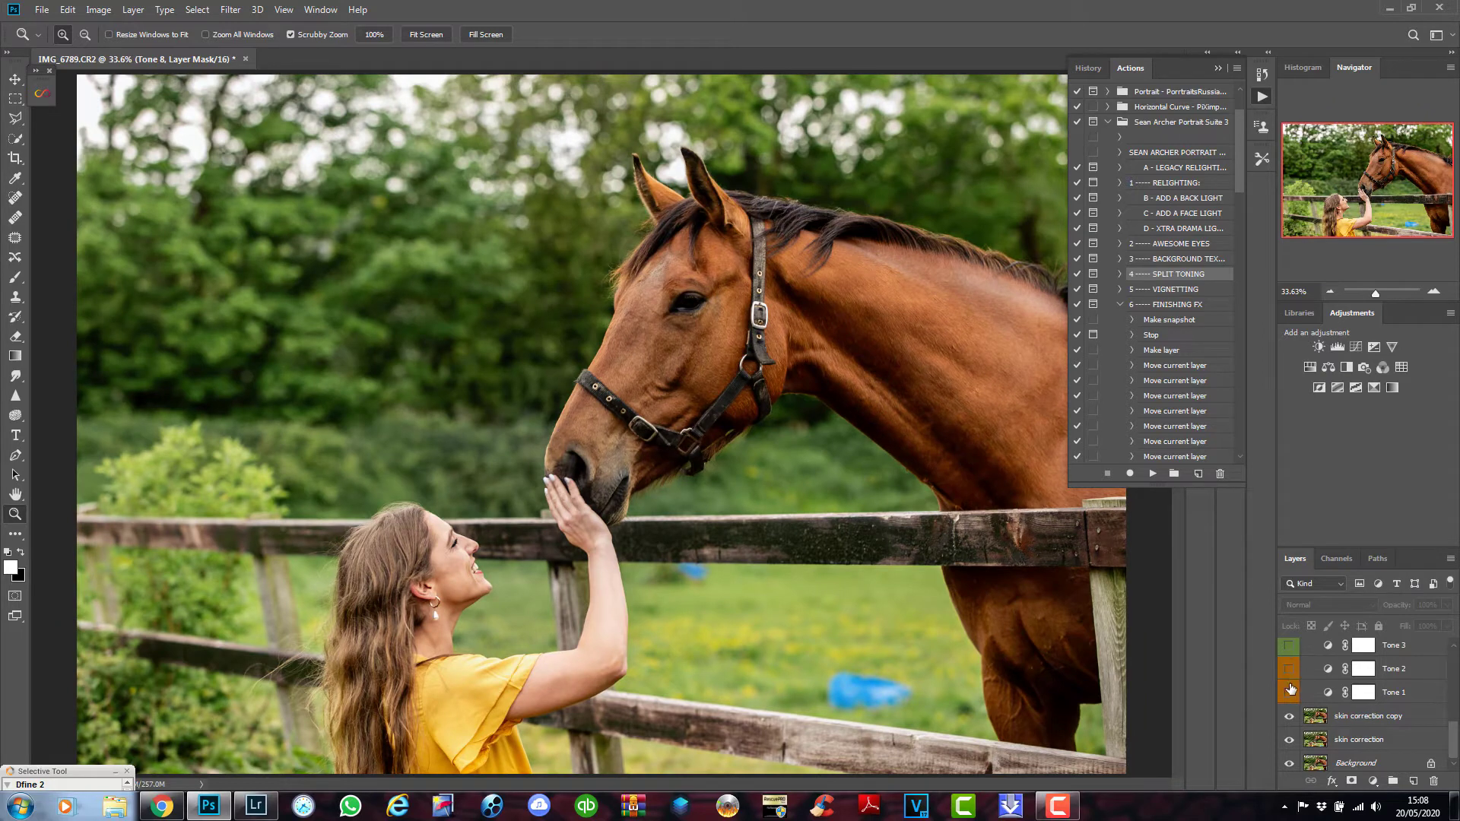
left_click(1290, 693)
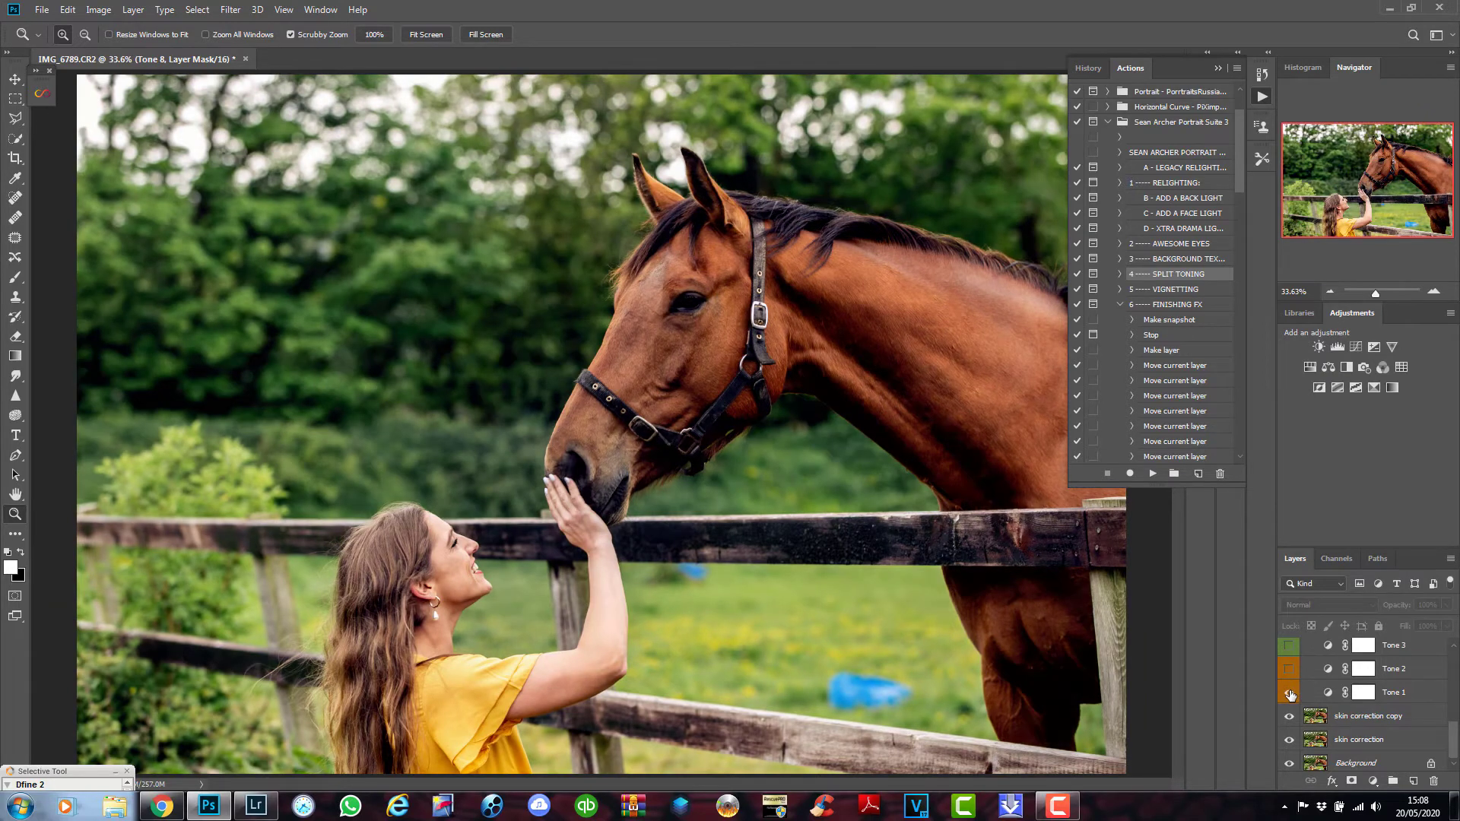
left_click(1290, 693)
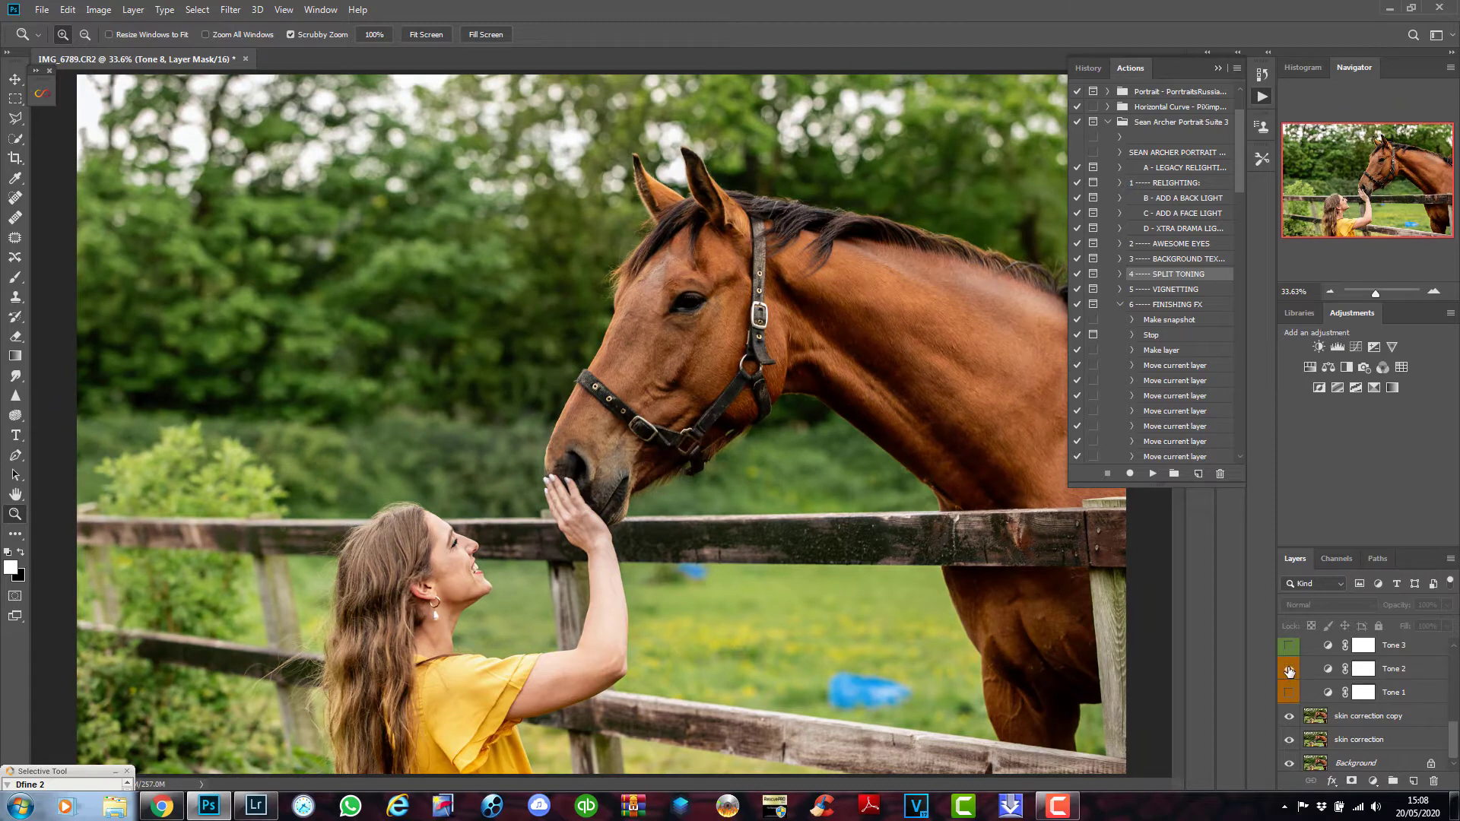
left_click(1289, 669)
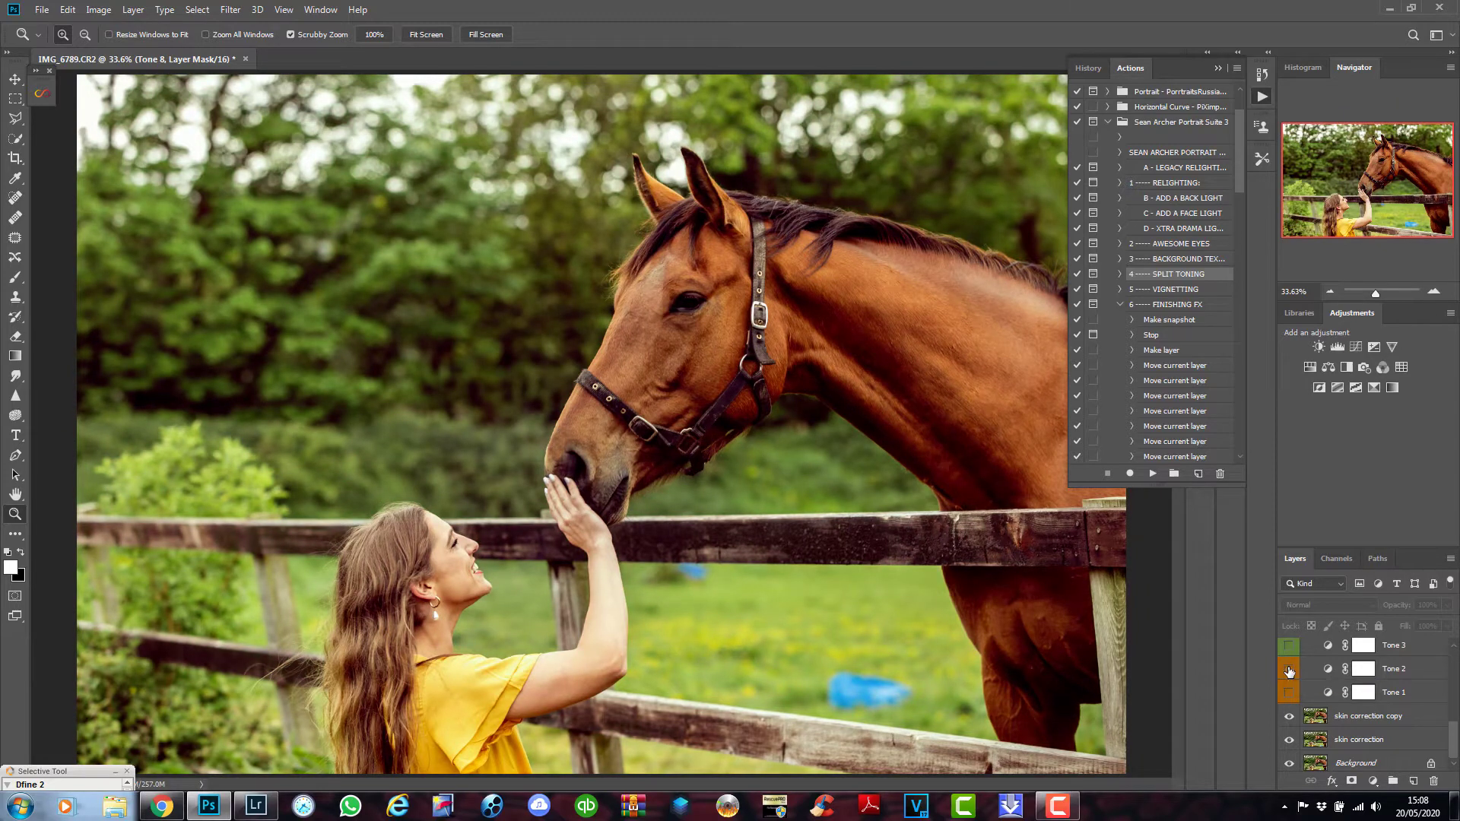
left_click(1289, 672)
left_click(1289, 672)
left_click(1289, 670)
left_click(1289, 671)
left_click(1289, 672)
Compare the Tone 8 look on and off, leave only Tone 7 visible, and collapse the SPLIT TONES group.
scroll(1289, 672, "up", 5)
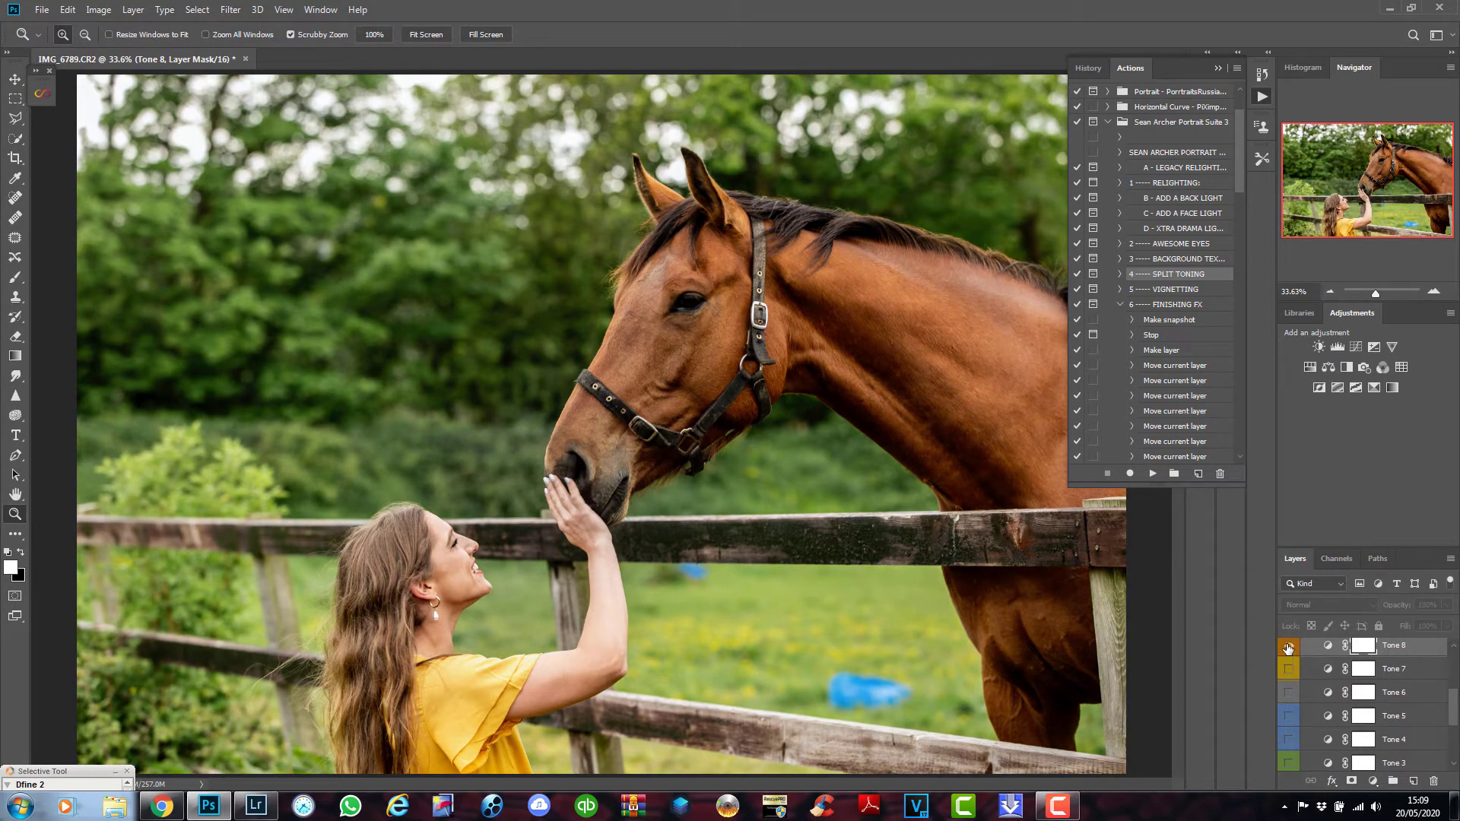
left_click(1287, 647)
left_click(1287, 647)
left_click(1287, 647)
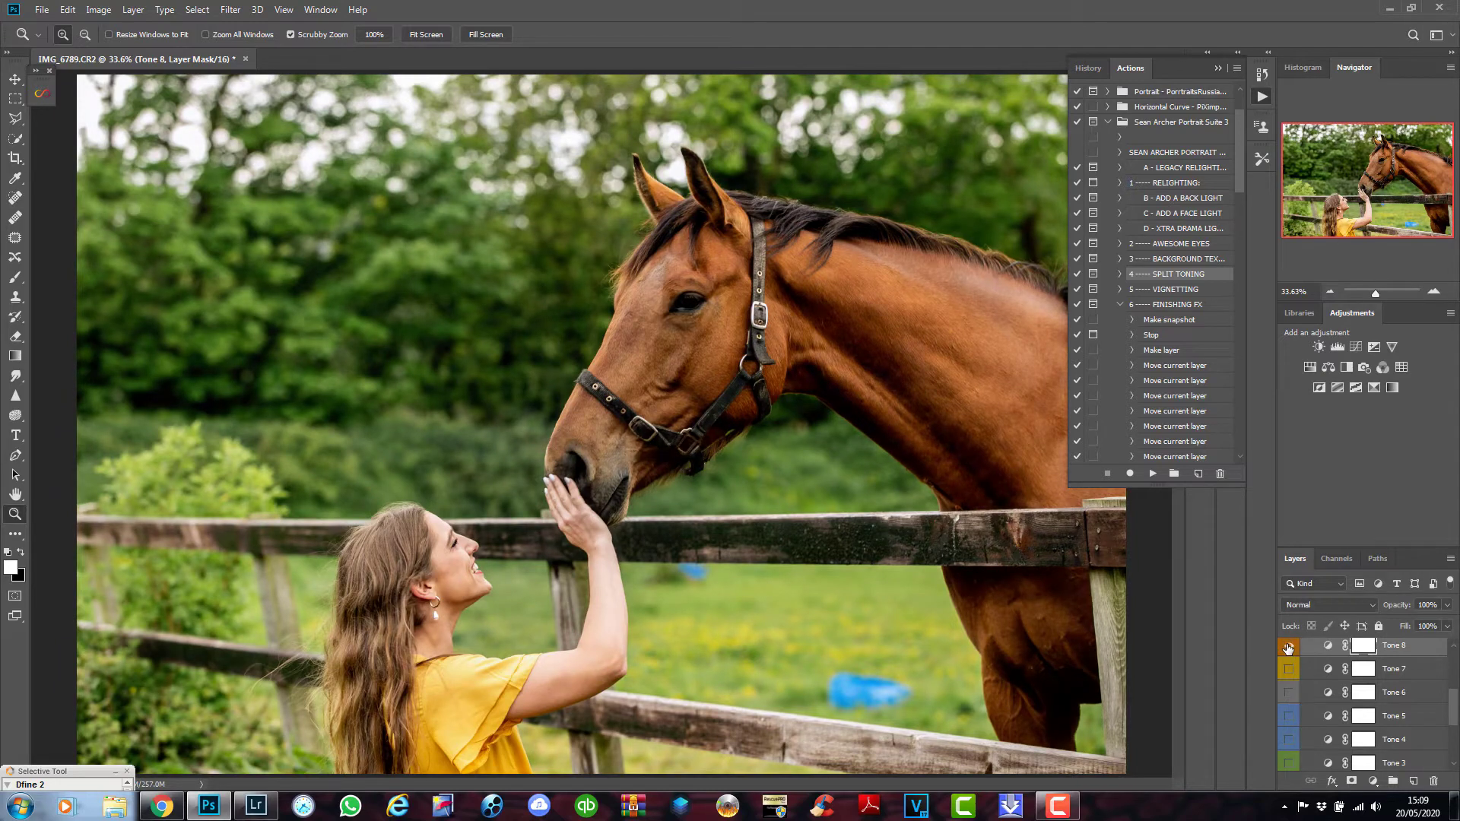
left_click(1288, 647)
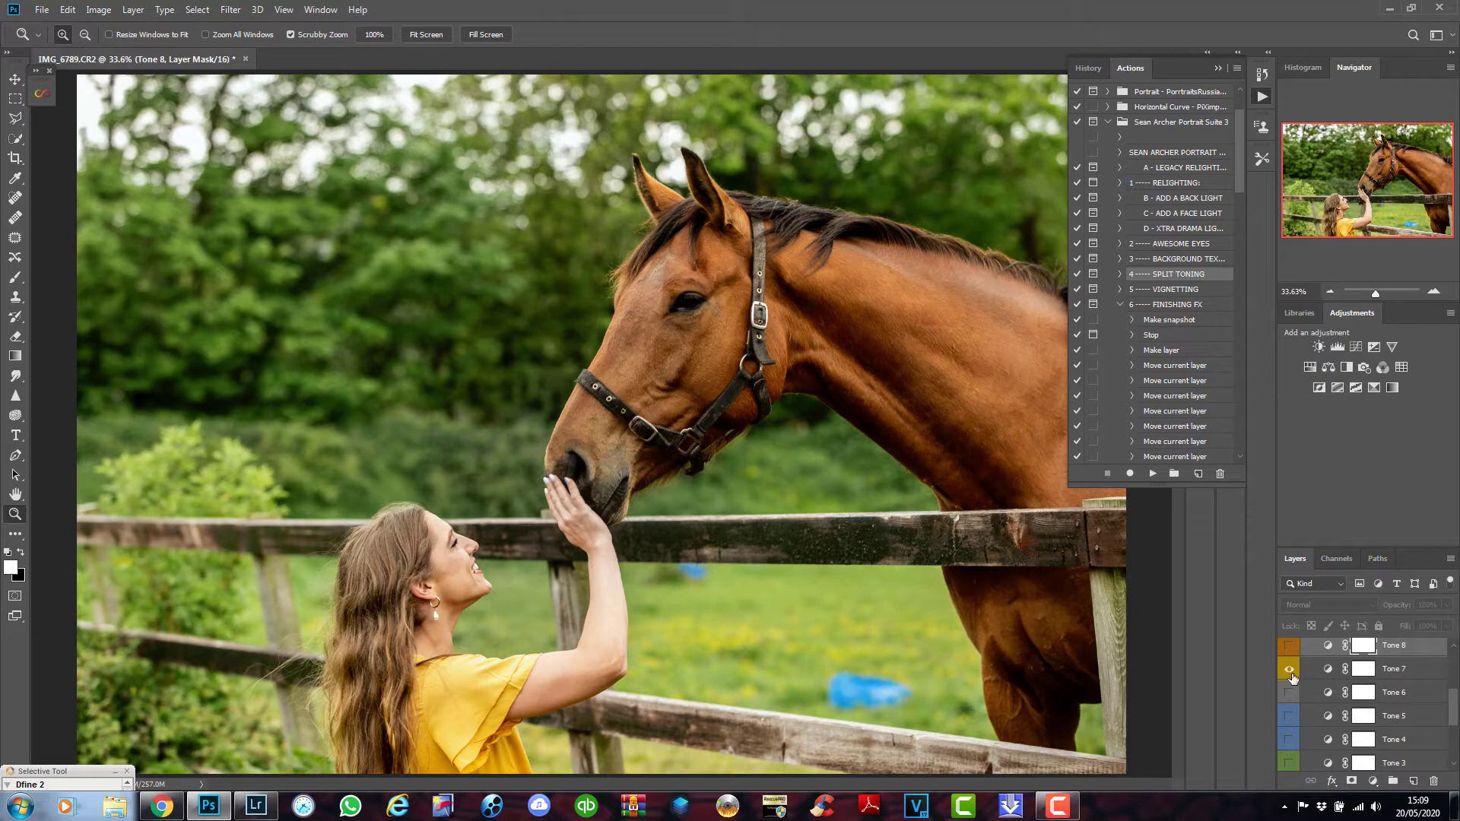
scroll(1314, 722, "up", 3)
left_click(1307, 650)
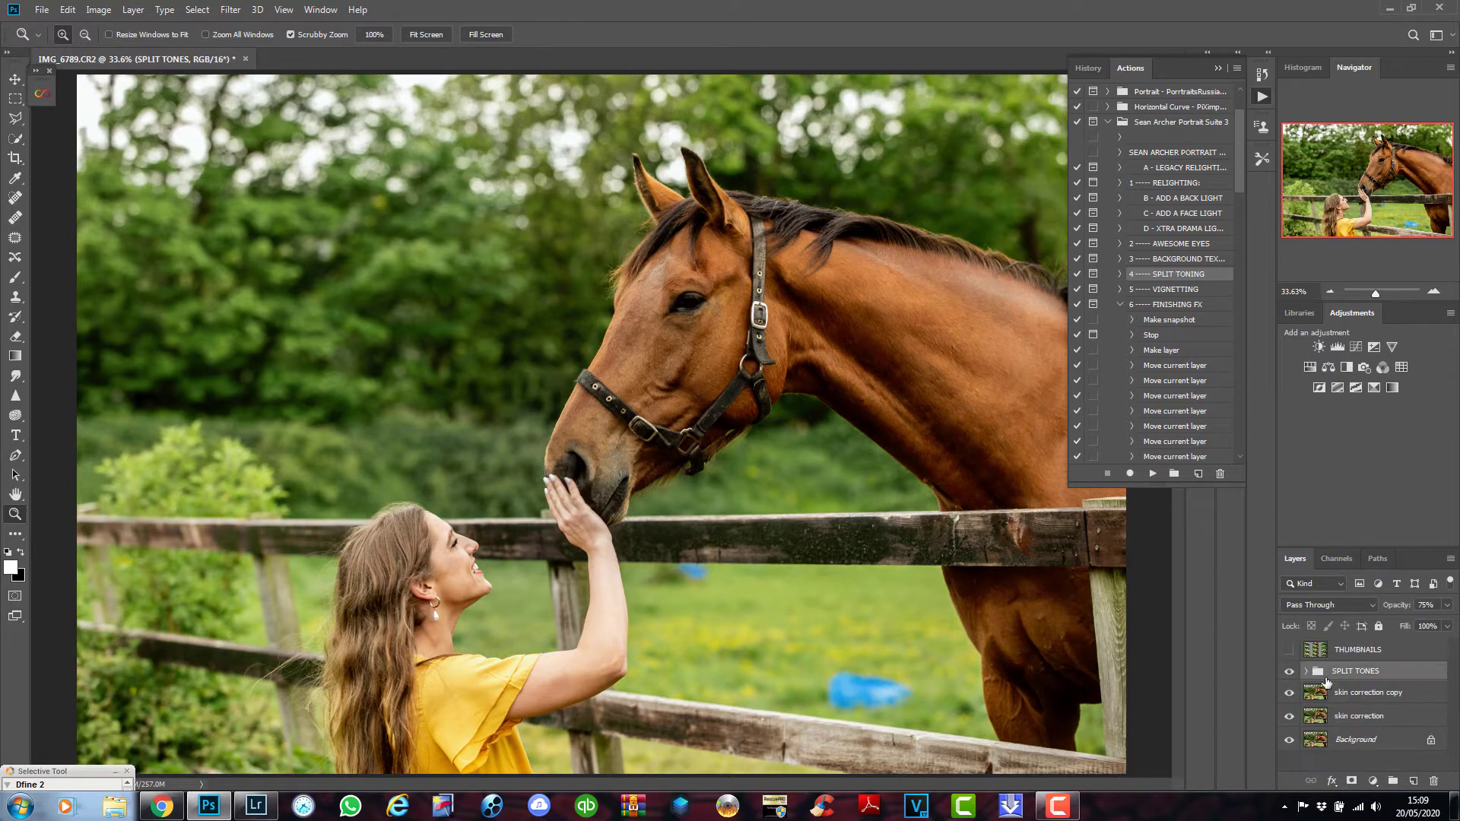
Delete the THUMBNAILS layer and merge the SPLIT TONES group with the skin correction copy layer.
left_click(1342, 656)
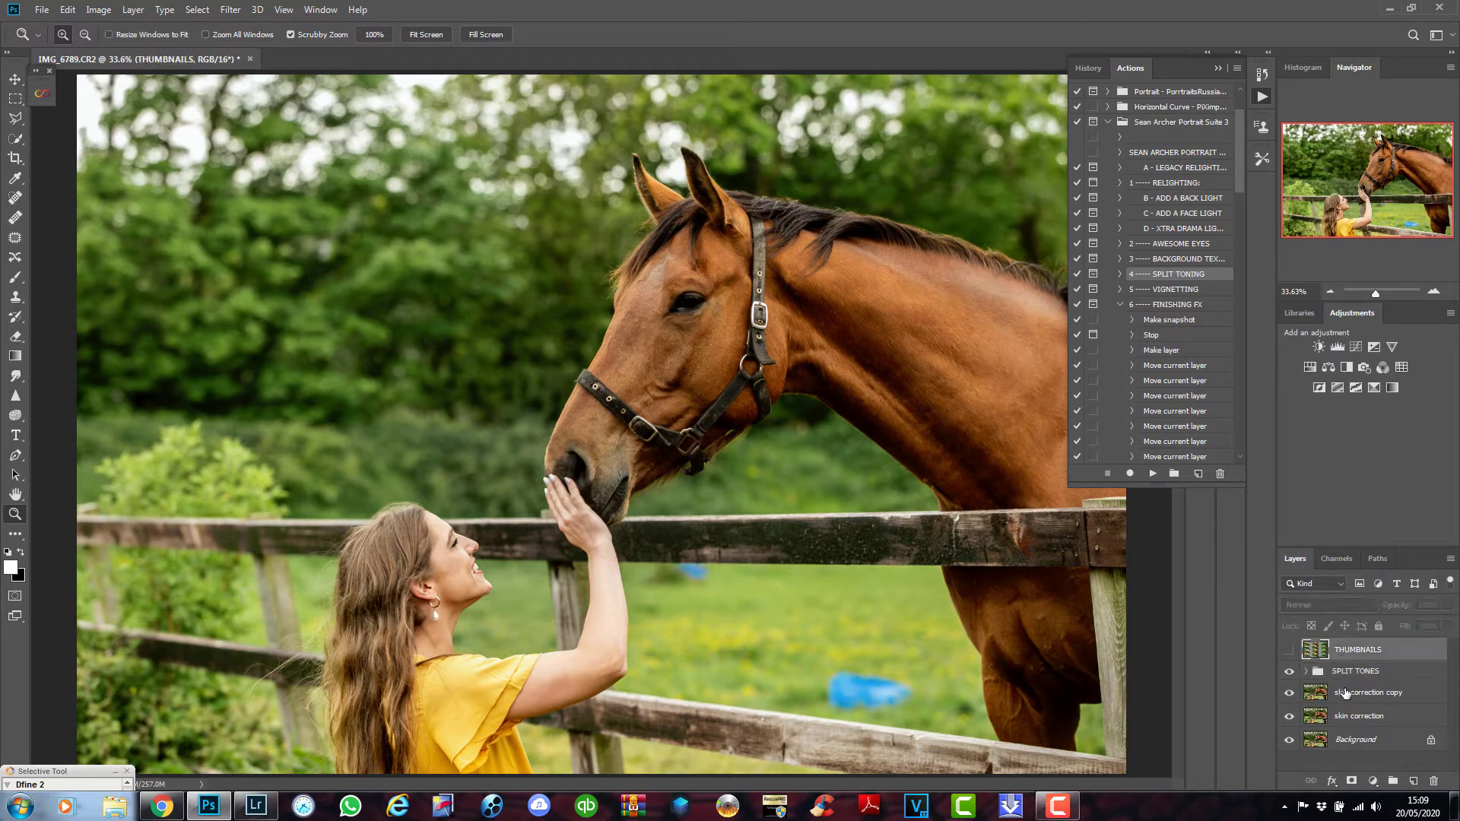
left_click_drag(1409, 652, 1433, 781)
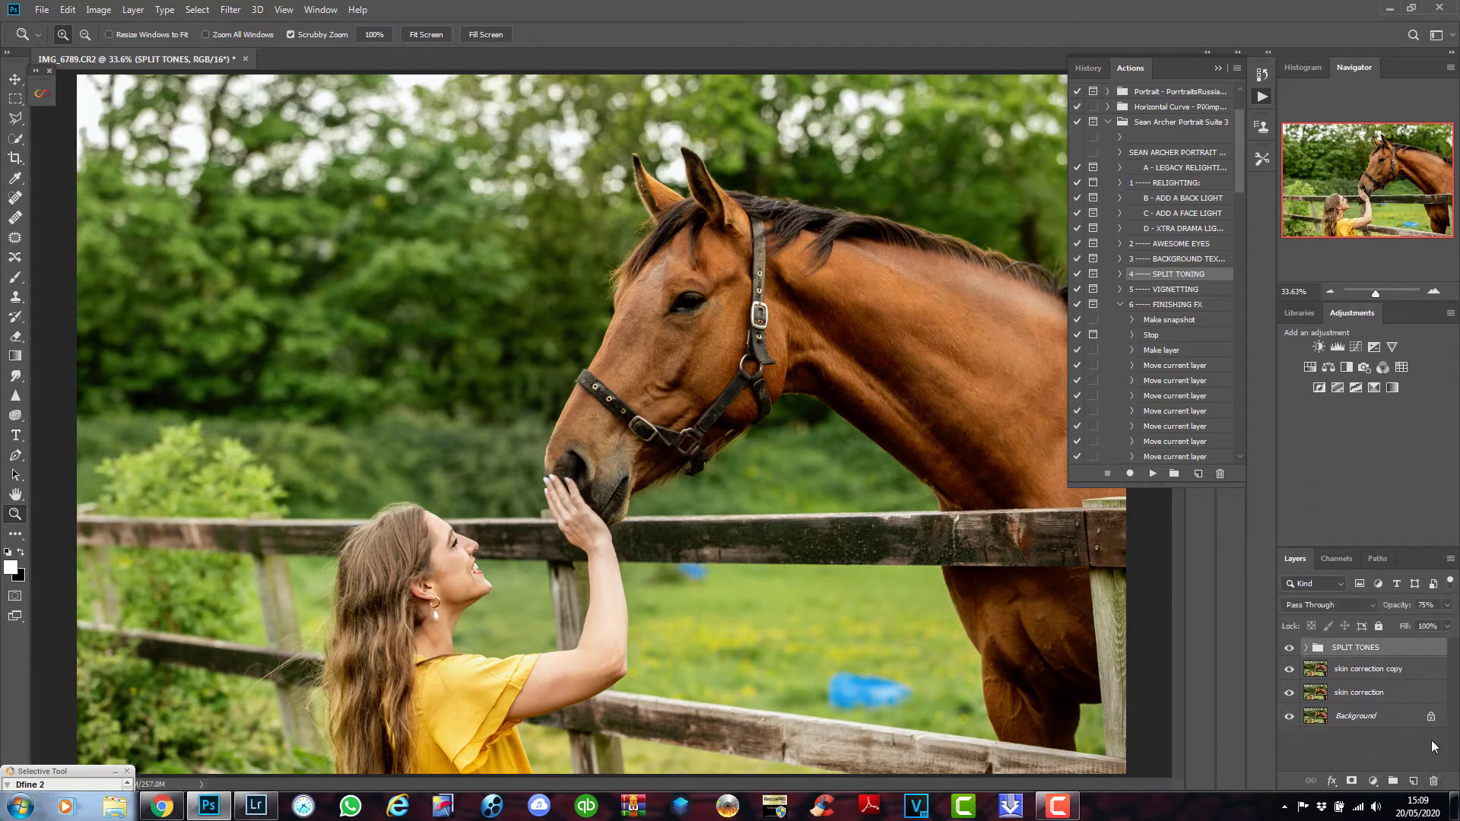
left_click(1368, 672, "shift")
right_click(1367, 665)
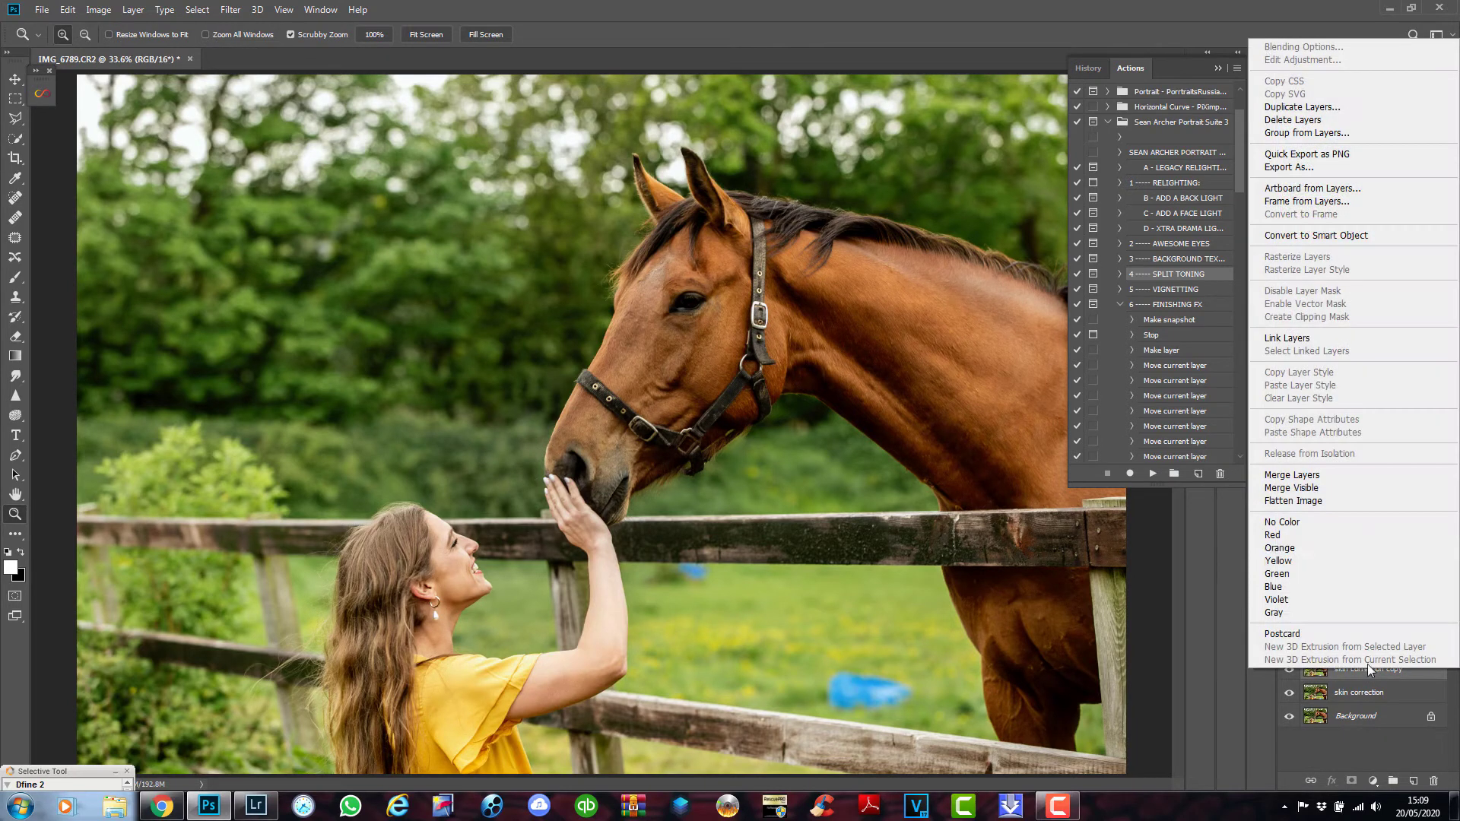
left_click(1351, 476)
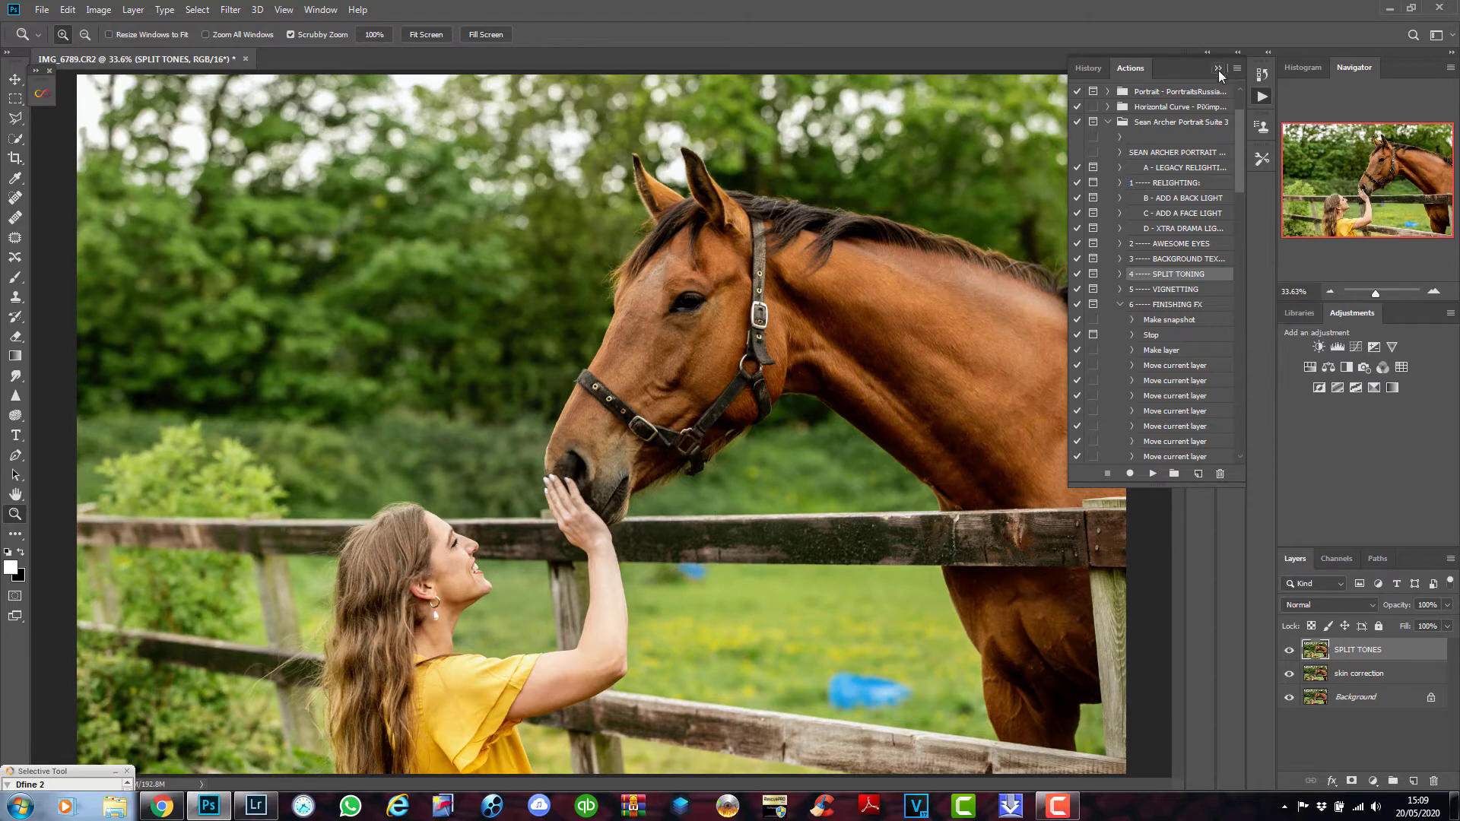
Run the "5 VIGNETTING" action from the same action set and dismiss its message.
left_click(1182, 290)
left_click(1153, 474)
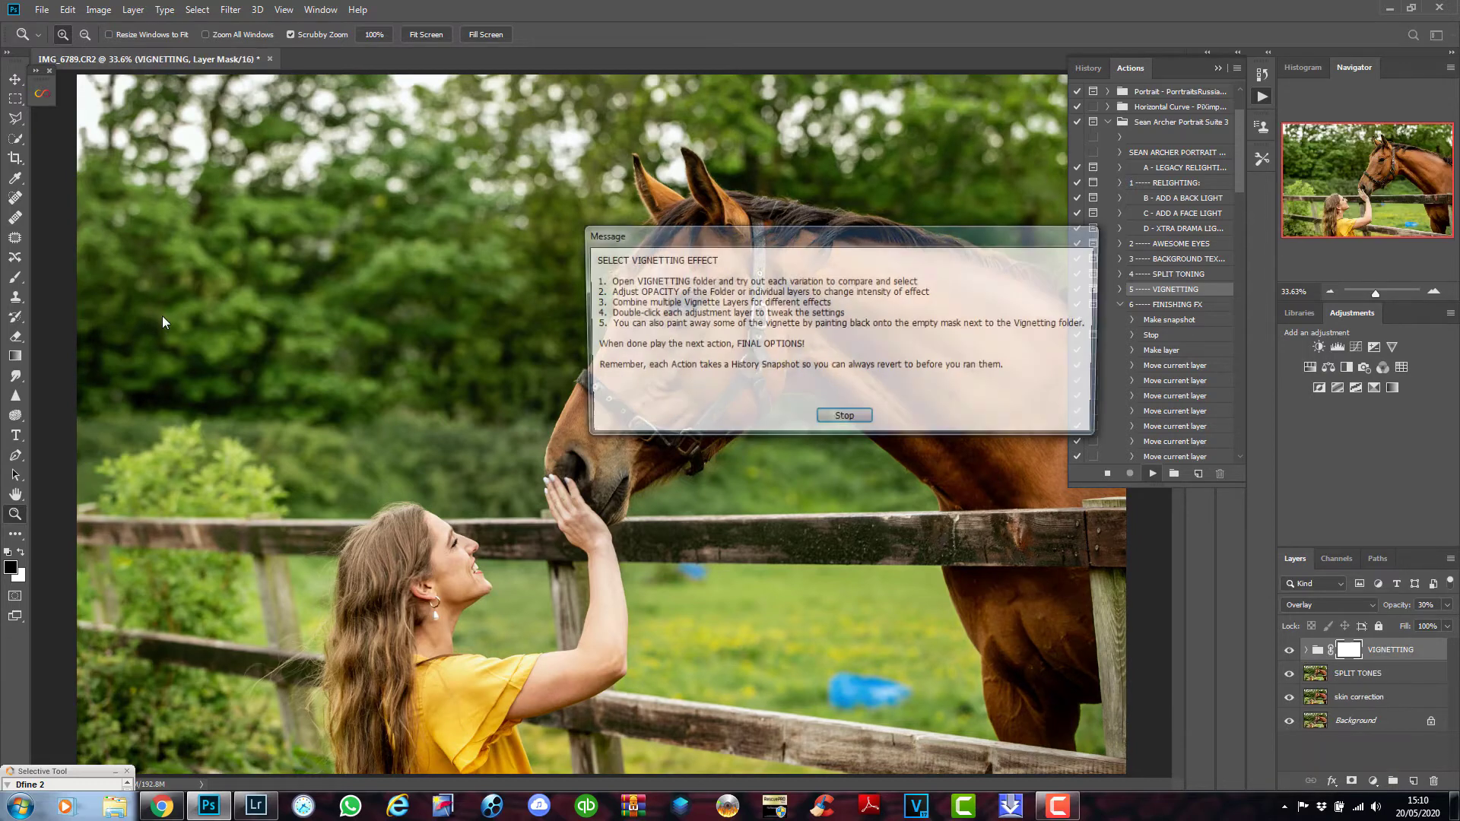
left_click(841, 418)
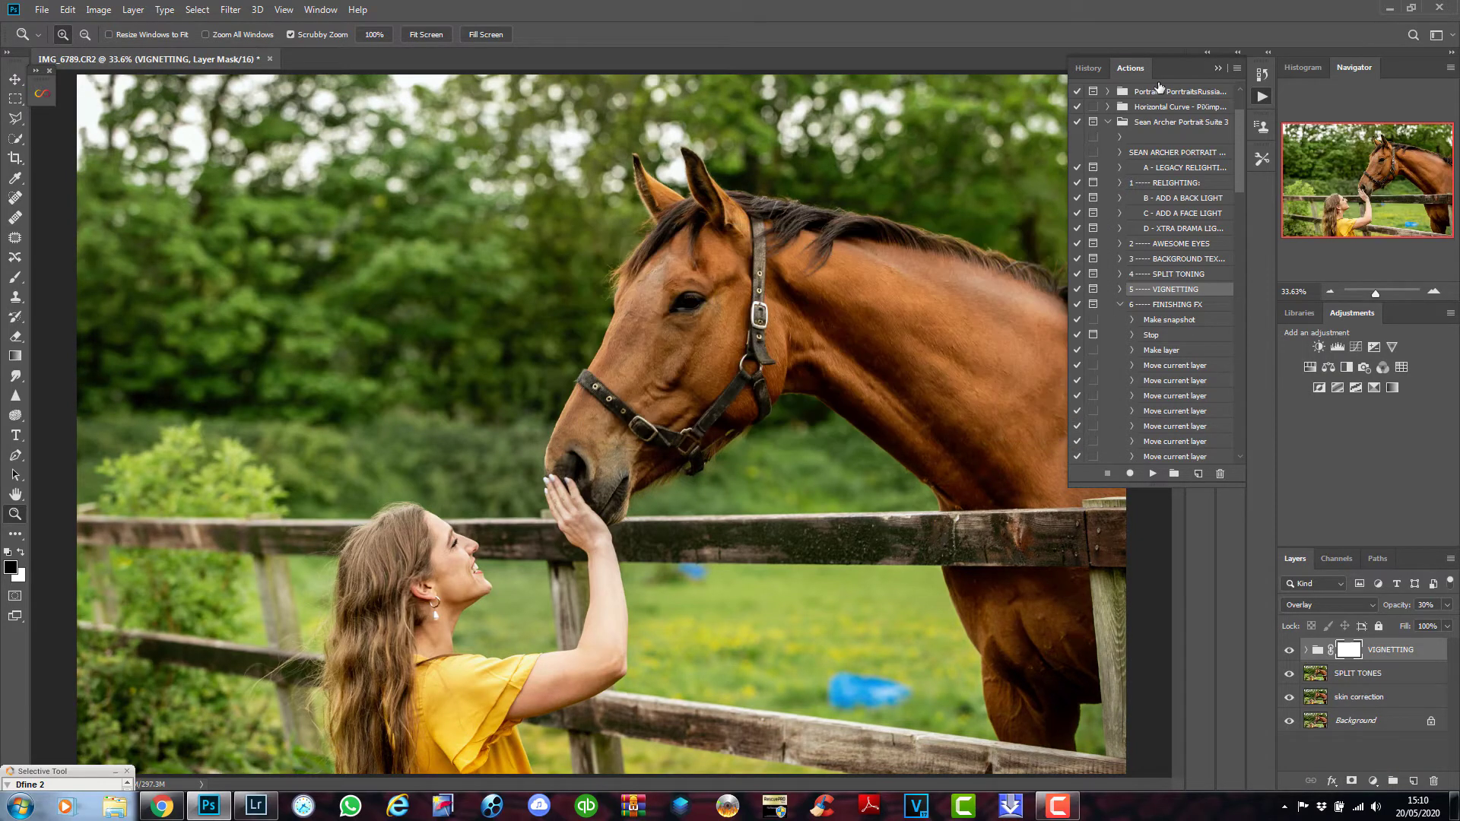
left_click(1219, 68)
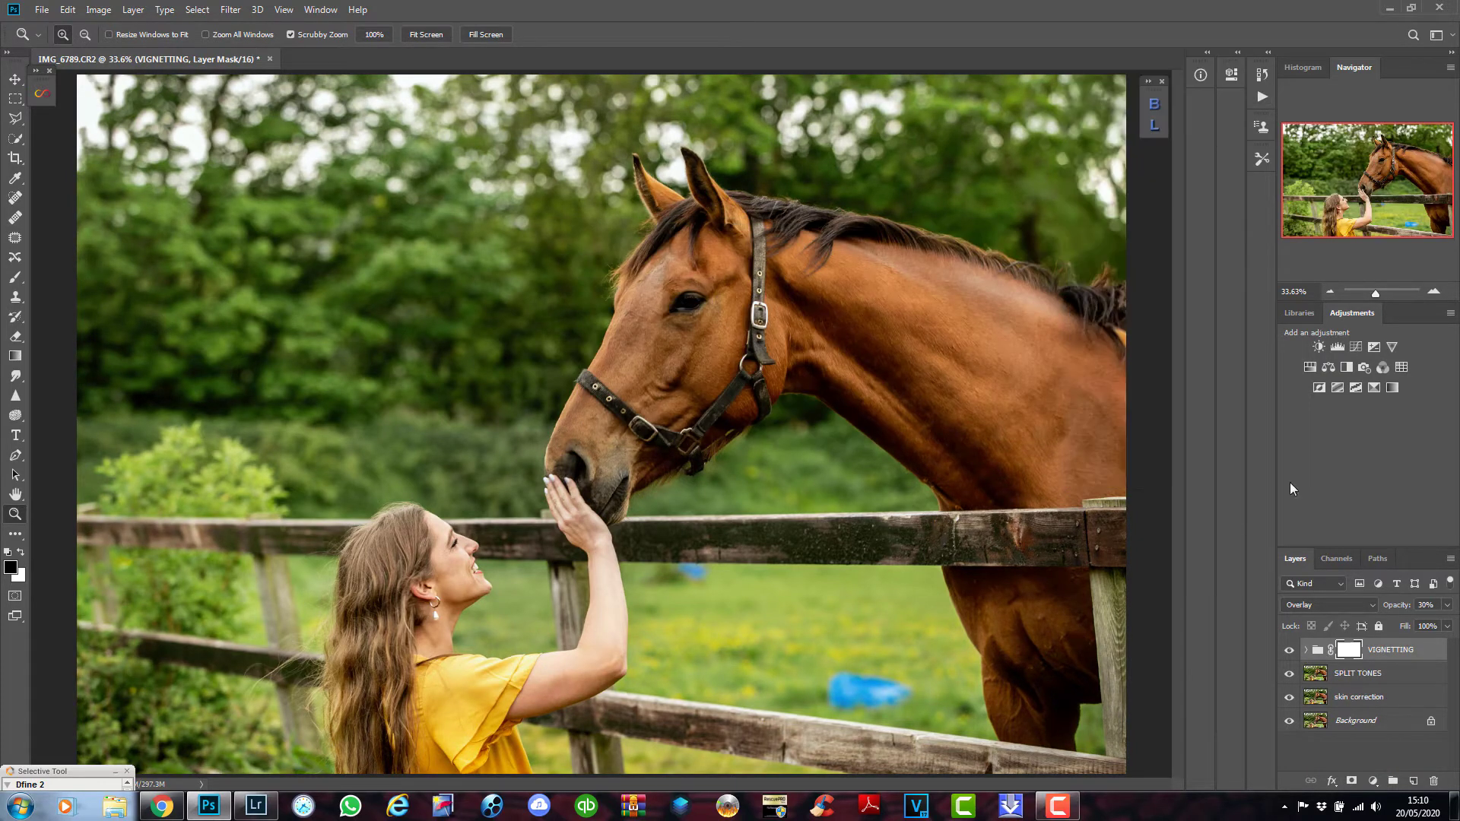
Compare the topmost vignette layer in the VIGNETTING group on and off, leave it visible, and collapse the group.
left_click(1308, 649)
left_click(1289, 674)
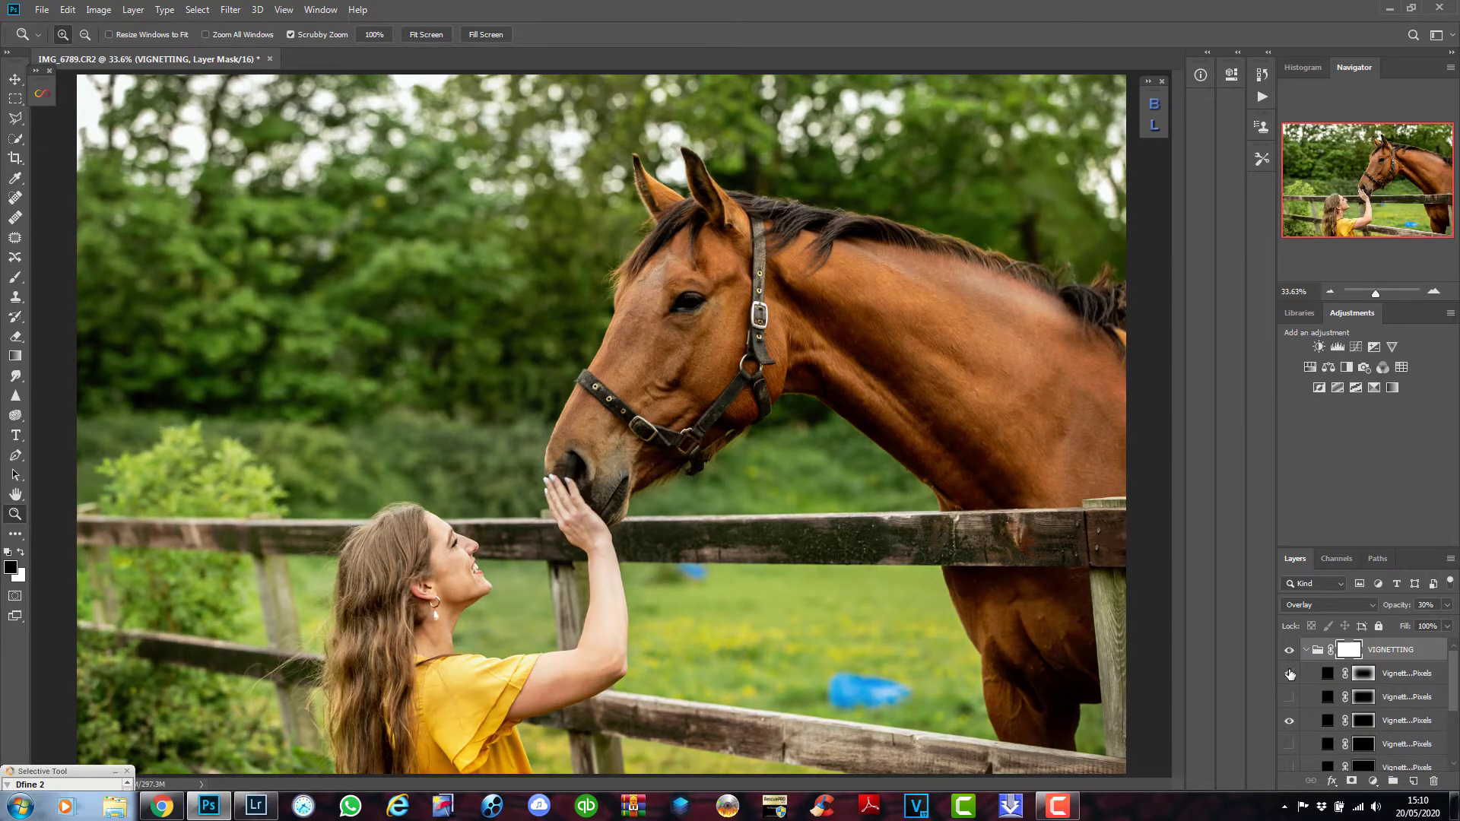
left_click(1289, 674)
left_click(1290, 674)
left_click(1289, 674)
left_click(1289, 674)
left_click(1289, 673)
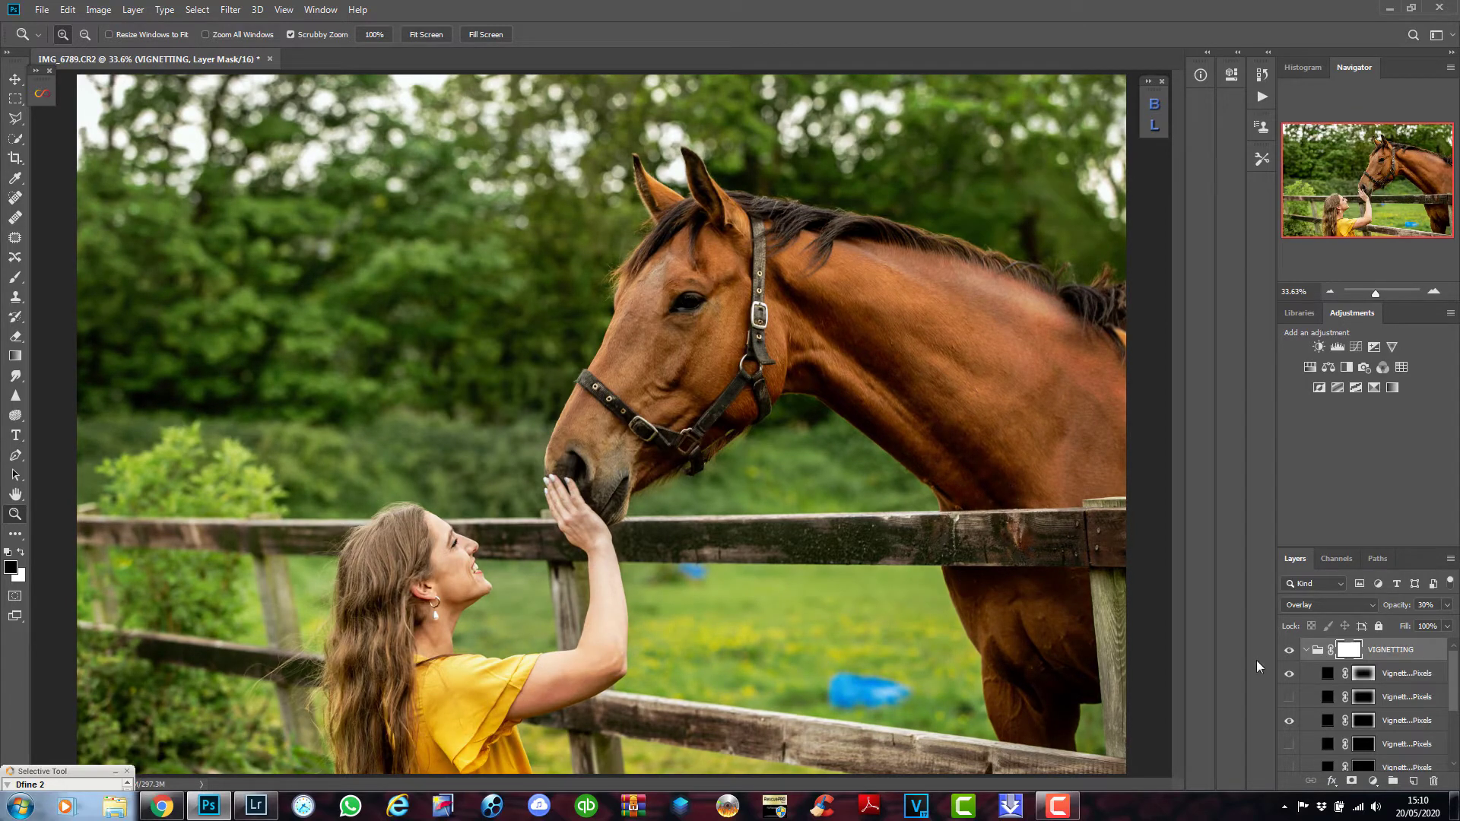
left_click(1306, 650)
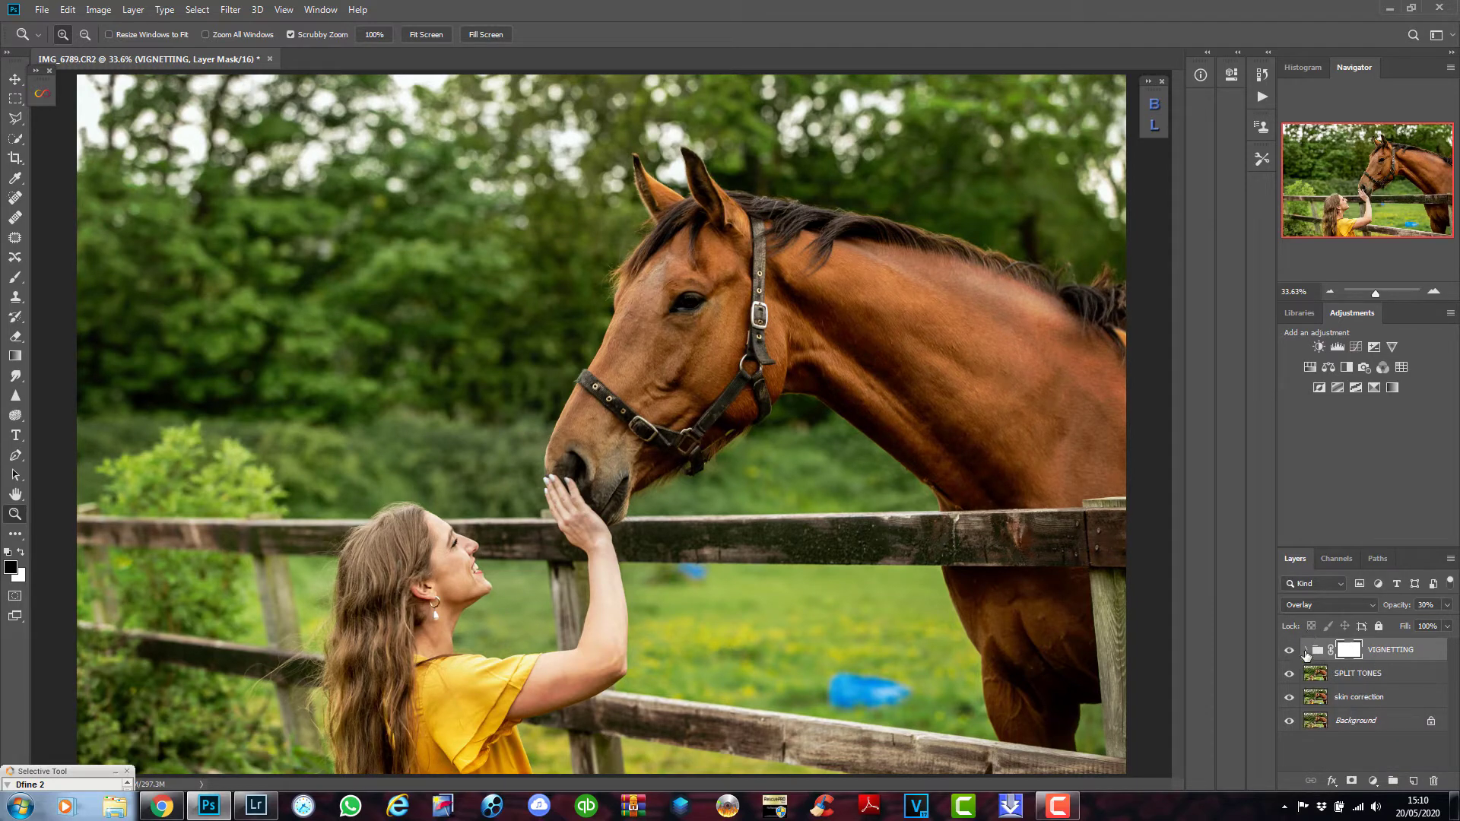
left_click(1307, 650)
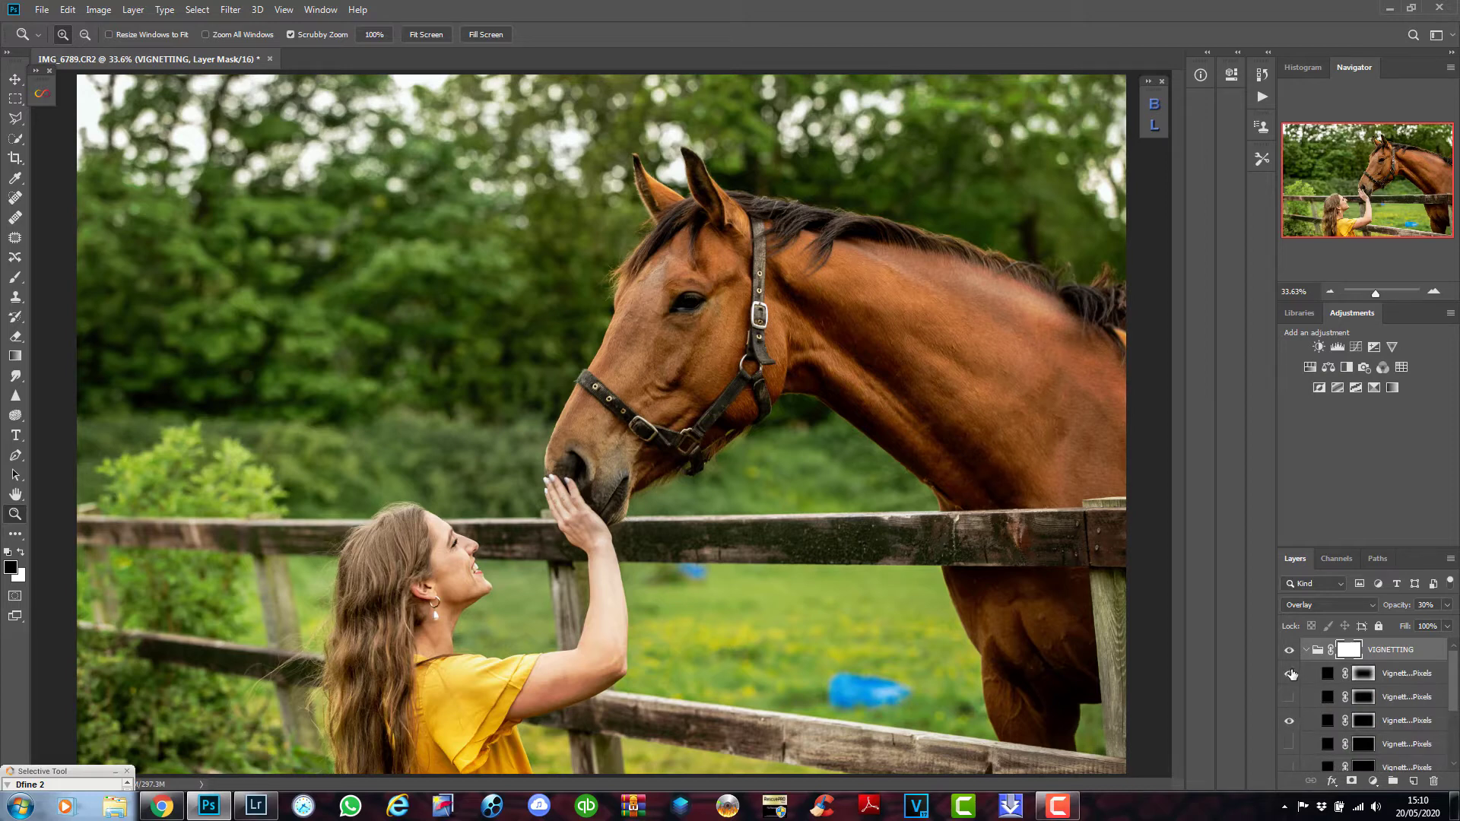
left_click(1305, 651)
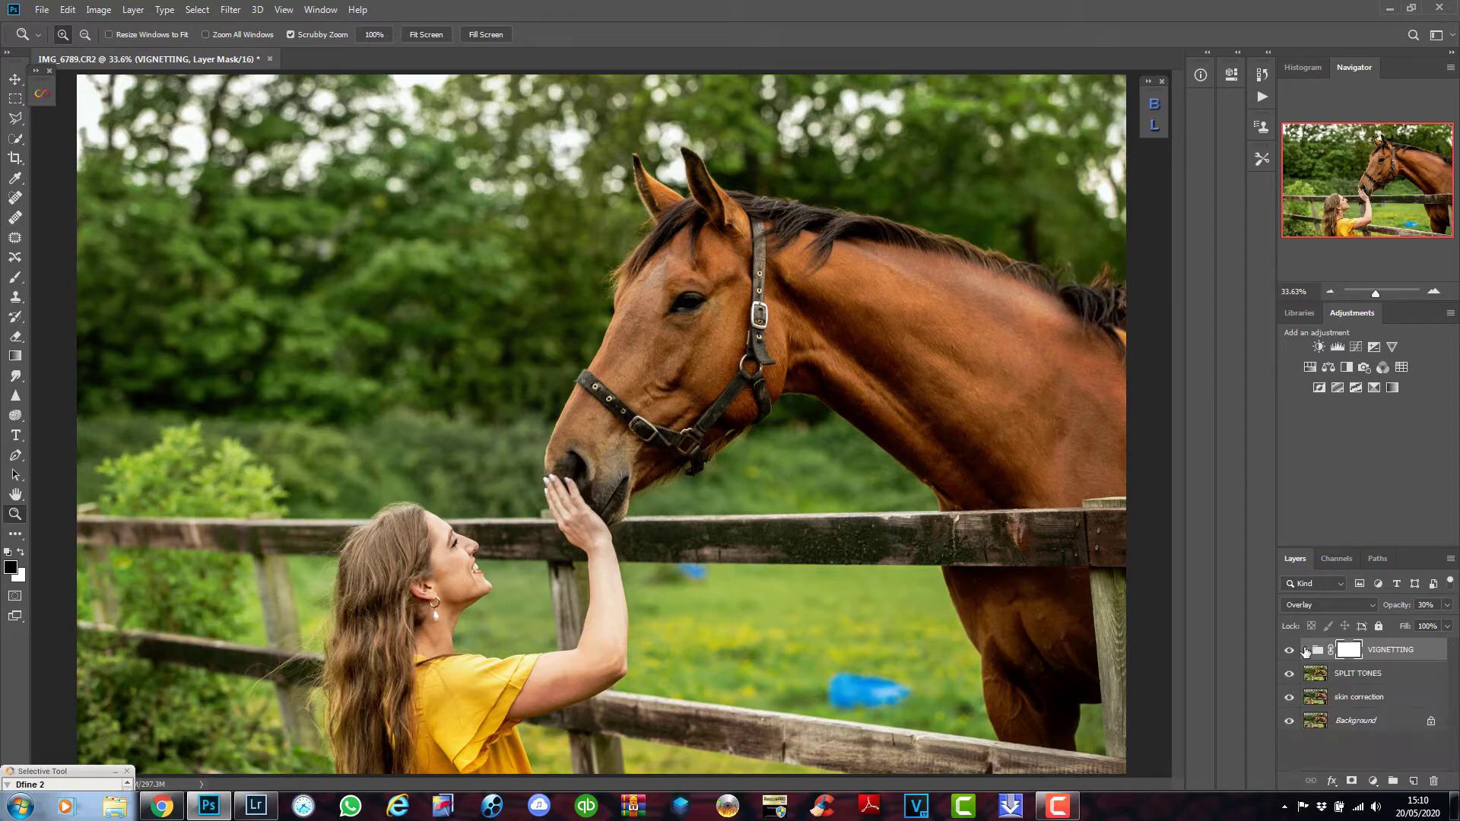
Merge the VIGNETTING group with the SPLIT TONES layer.
left_click(1356, 674)
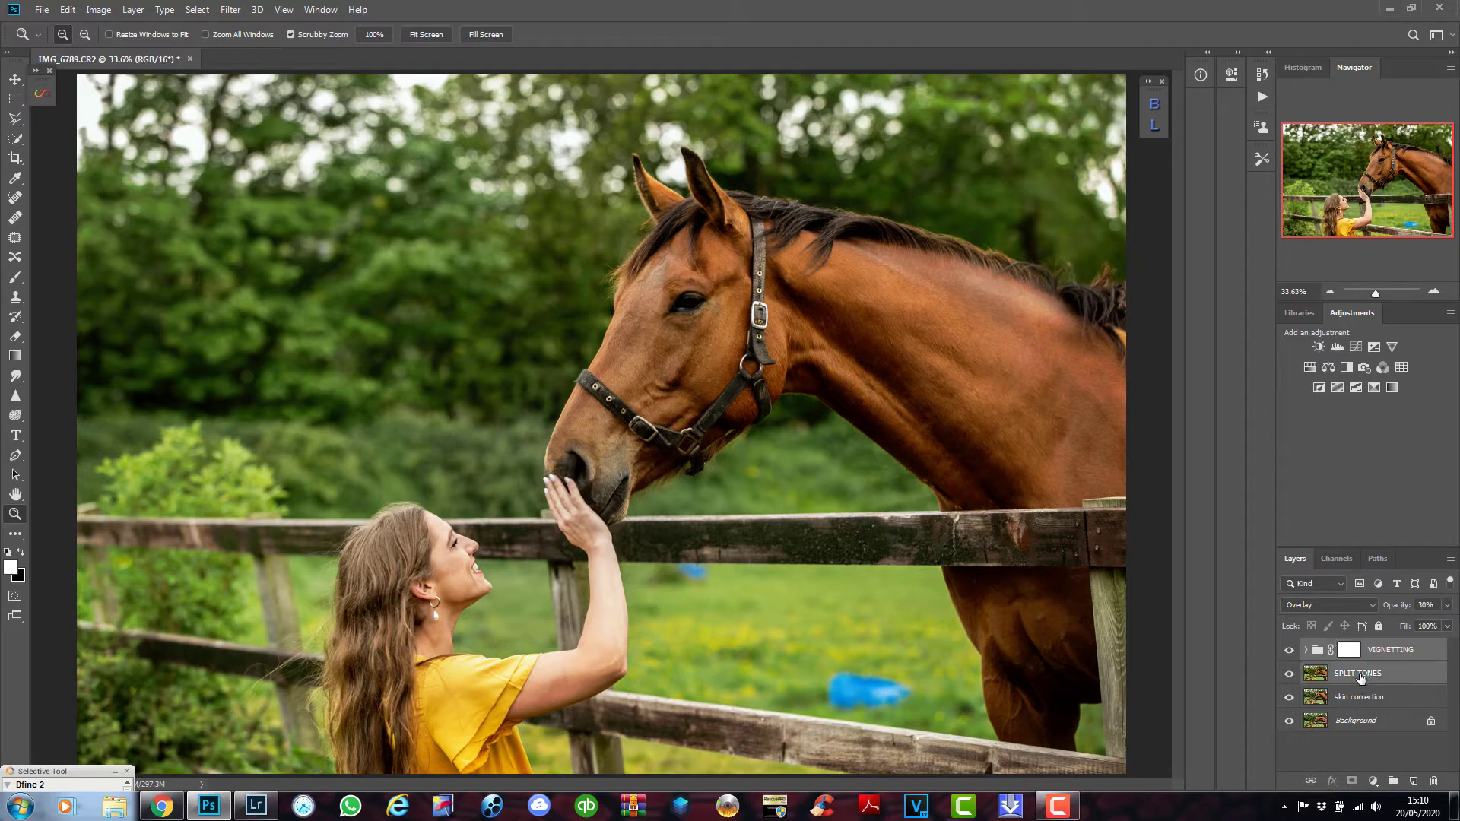
right_click(1357, 674)
left_click(1345, 478)
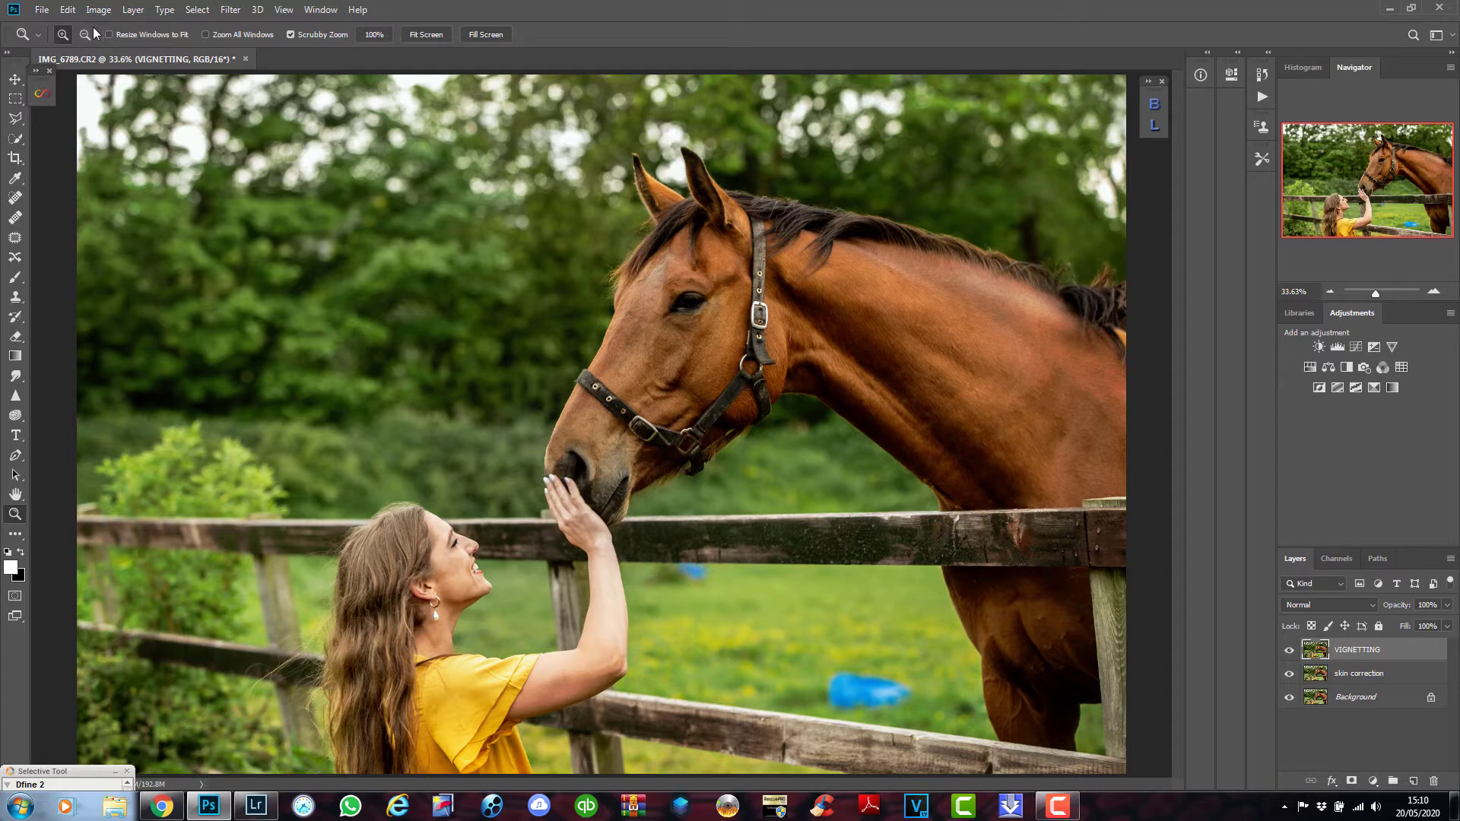
Place the Sun 1 image embedded from the Lightpack overlay folder under "april 2017 overlays" and "new overlays" on Local Disk (J:).
left_click(39, 12)
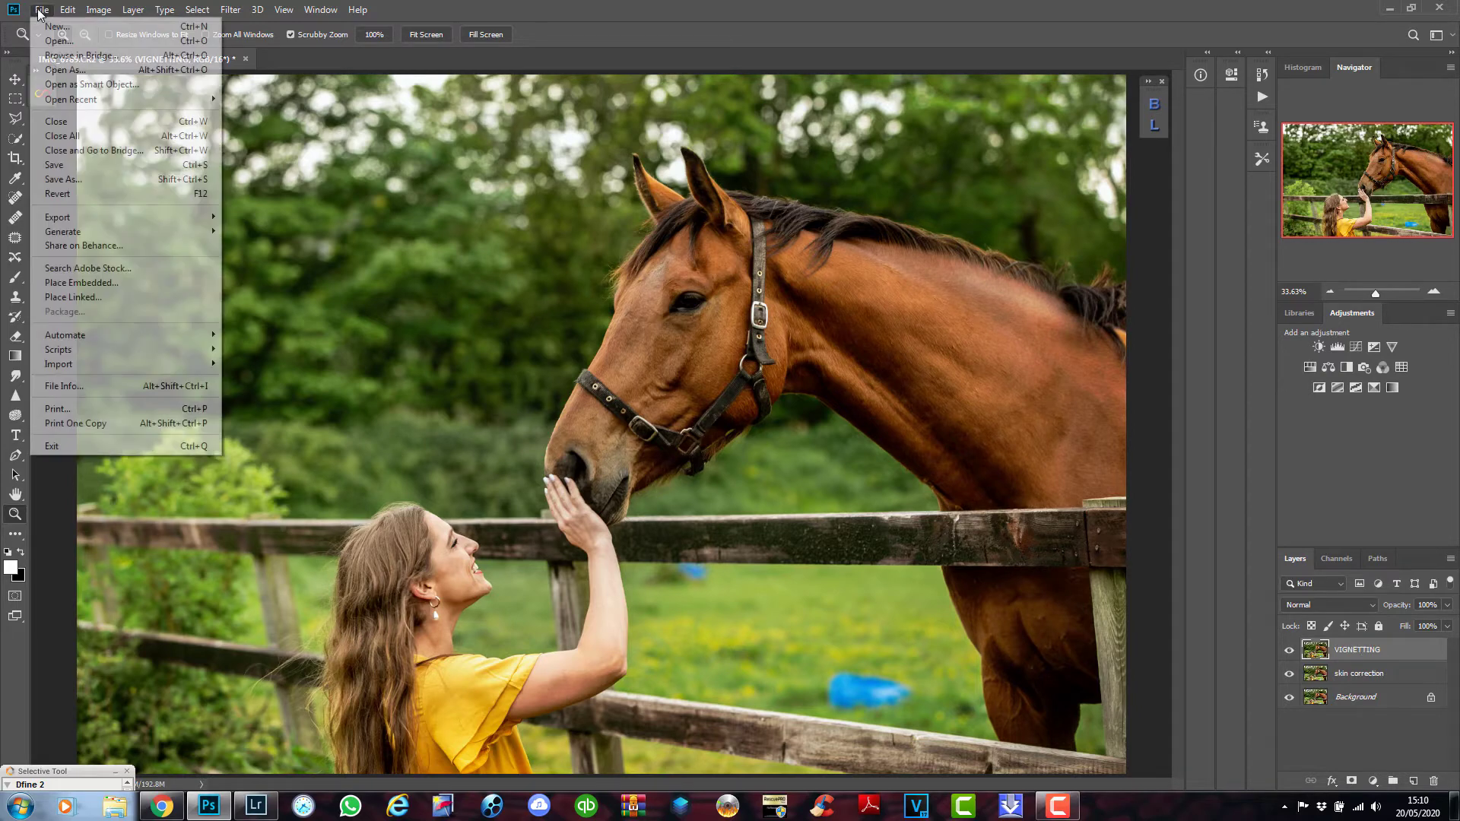
left_click(175, 285)
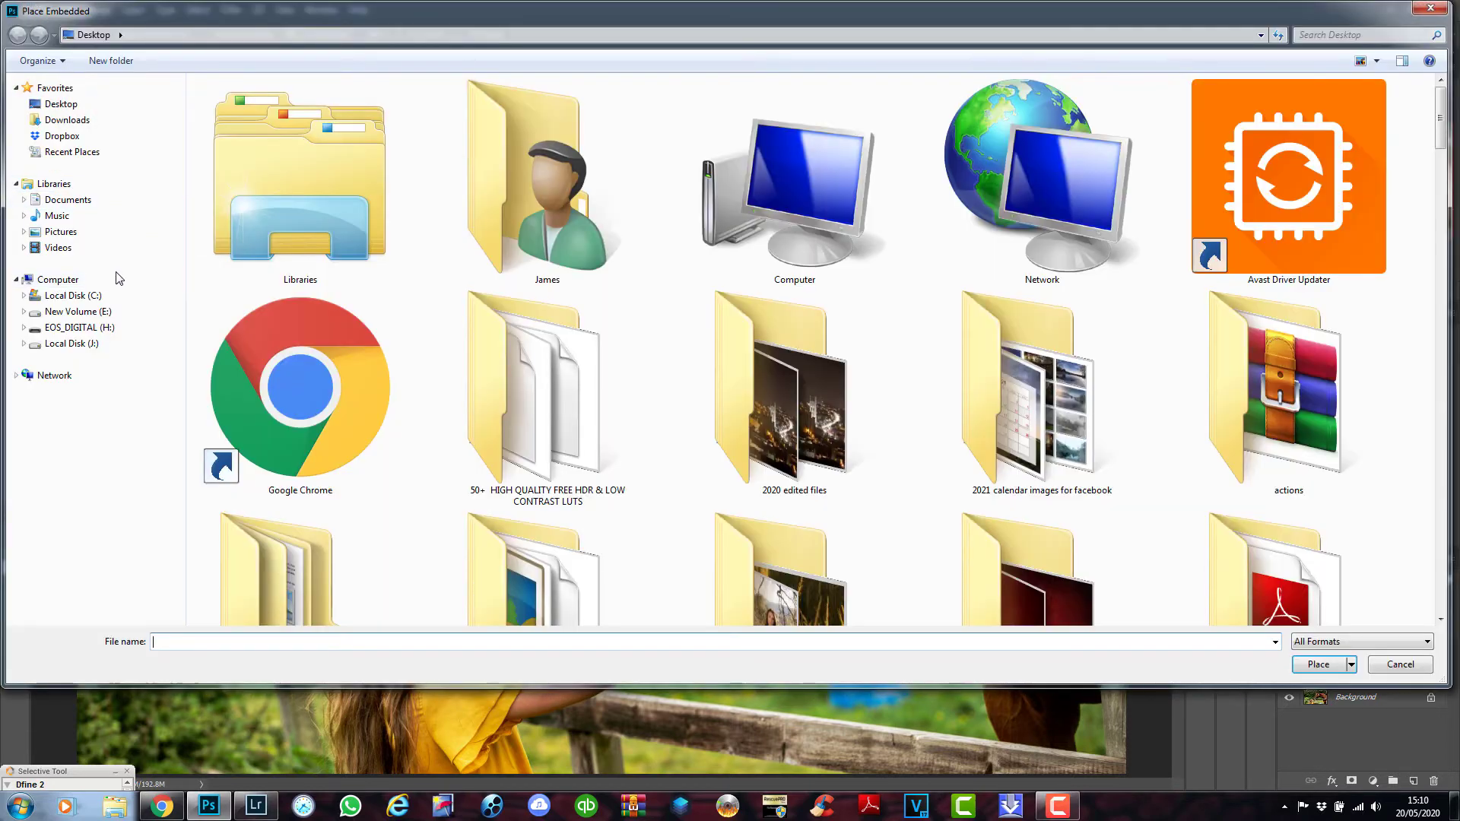
left_click(90, 343)
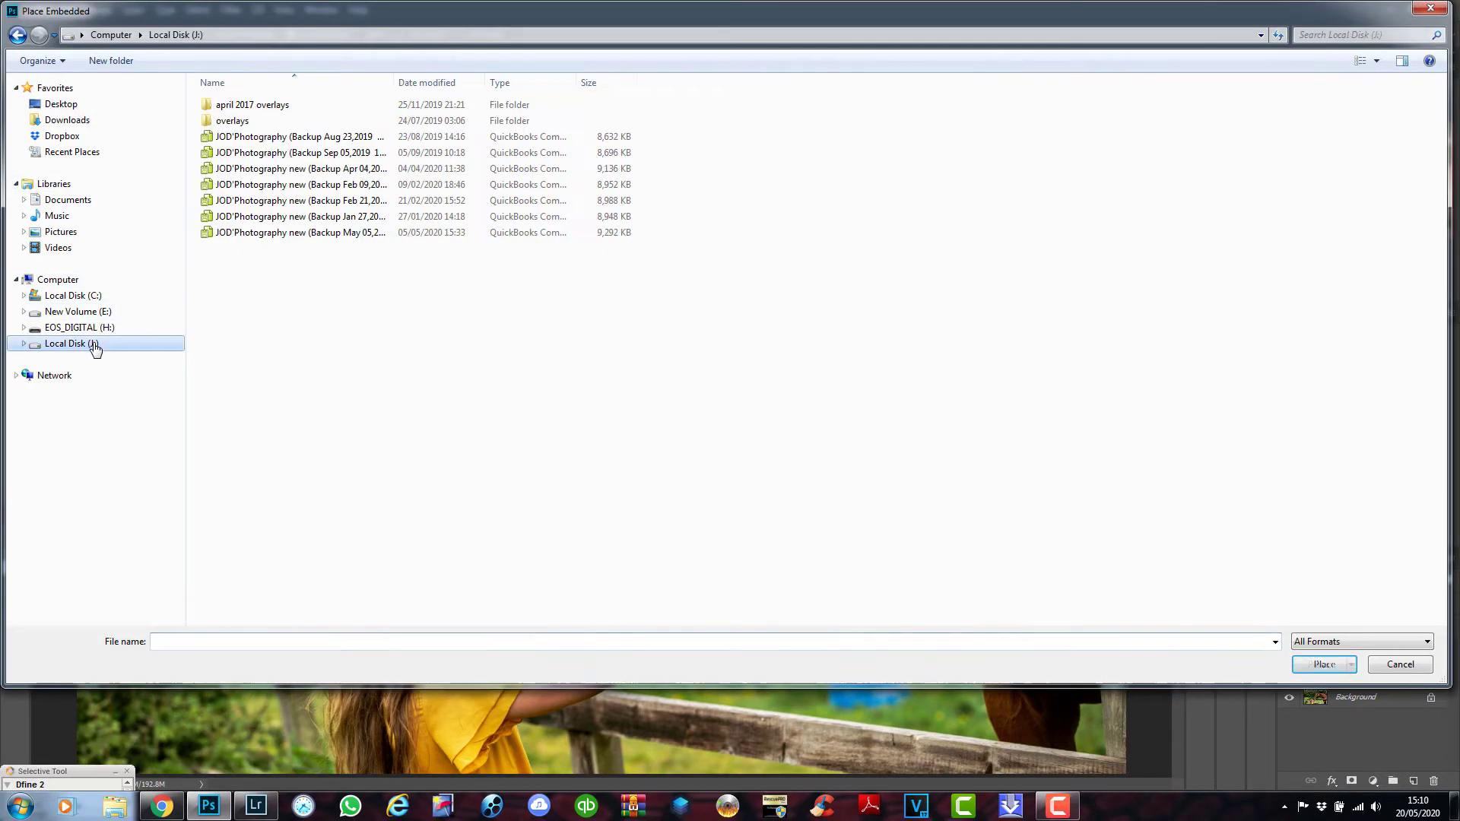
double_click(294, 109)
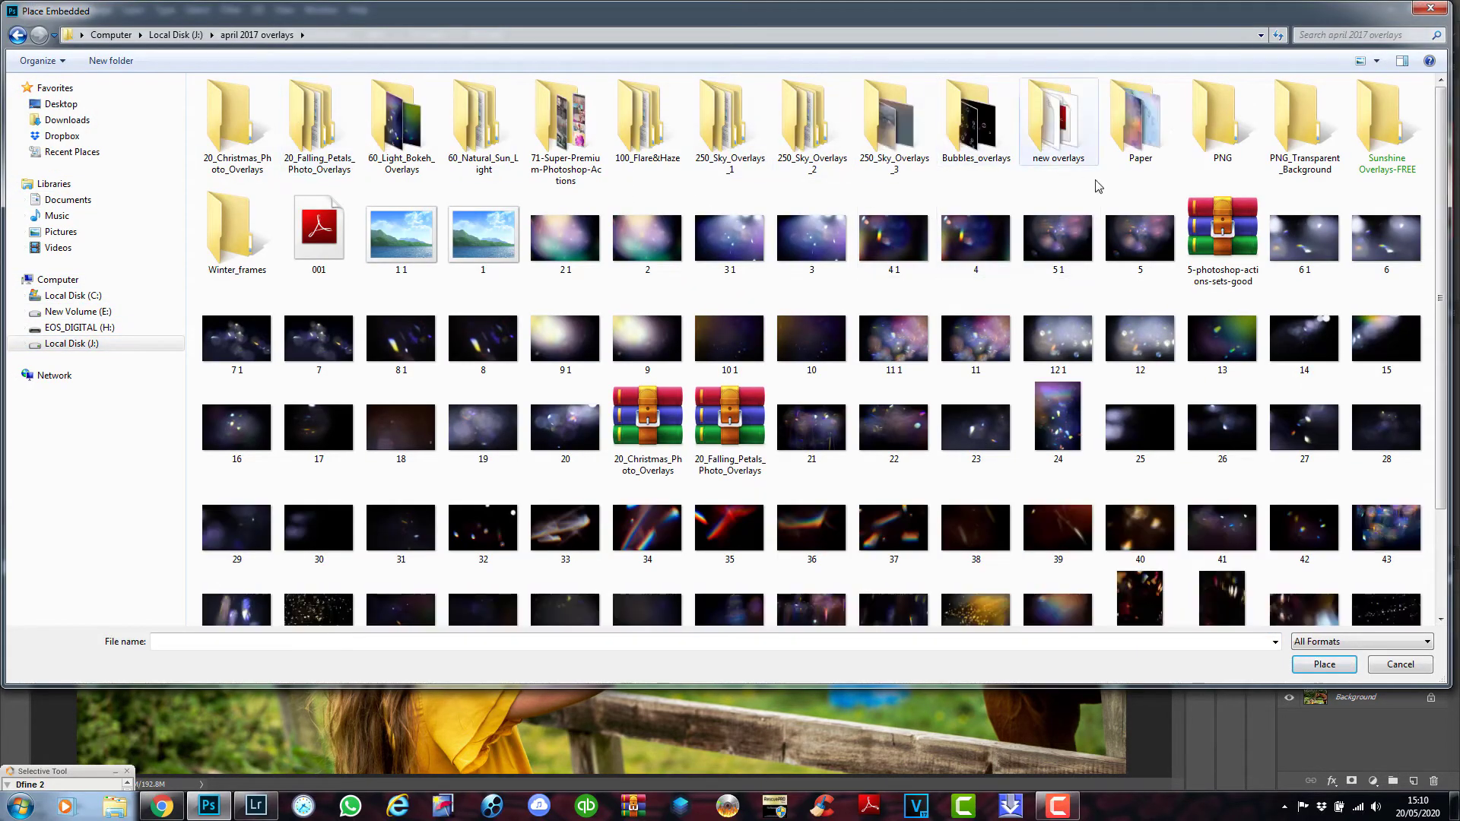
double_click(1059, 160)
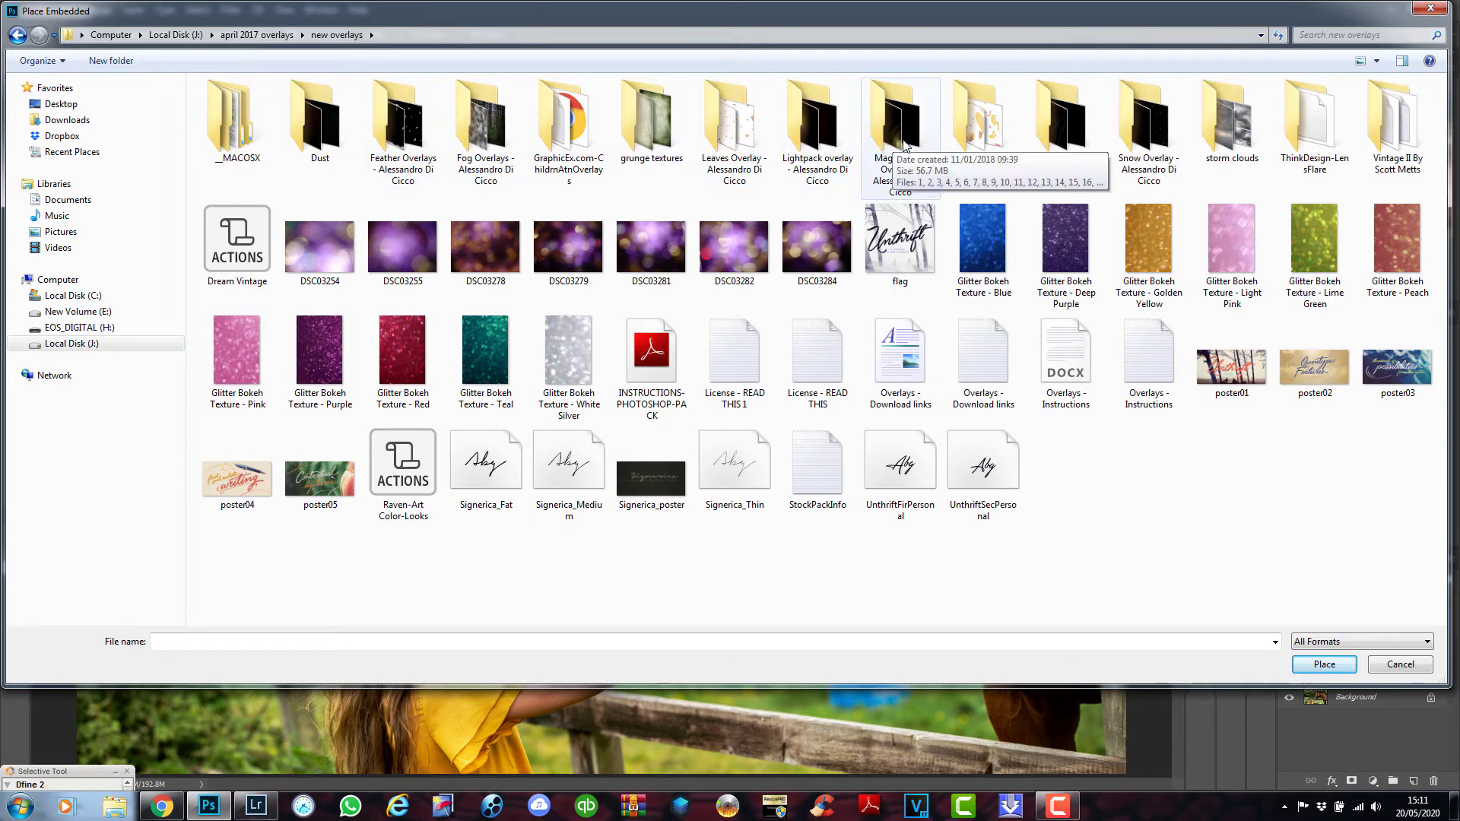
double_click(828, 143)
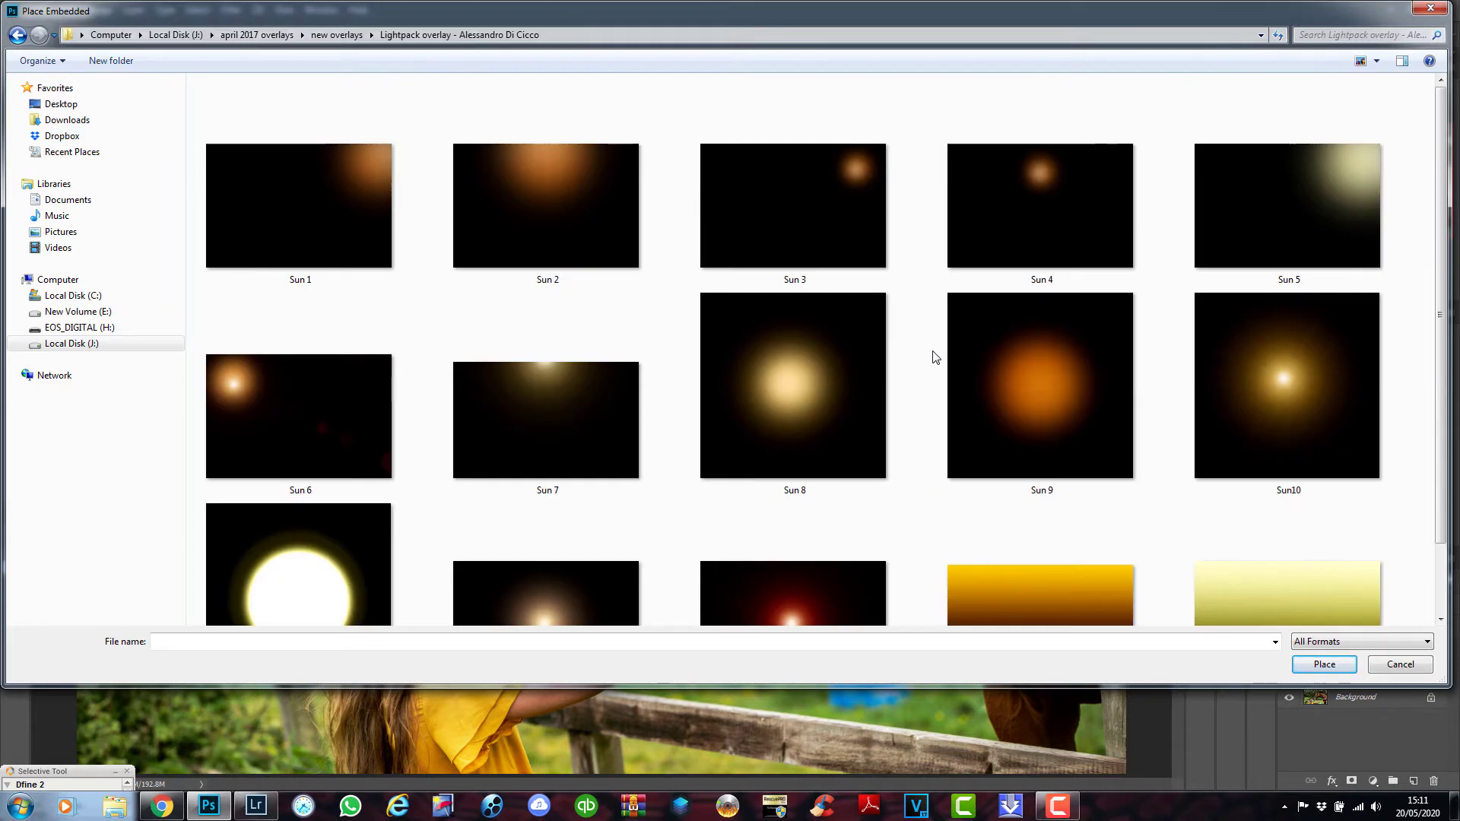
left_click(273, 228)
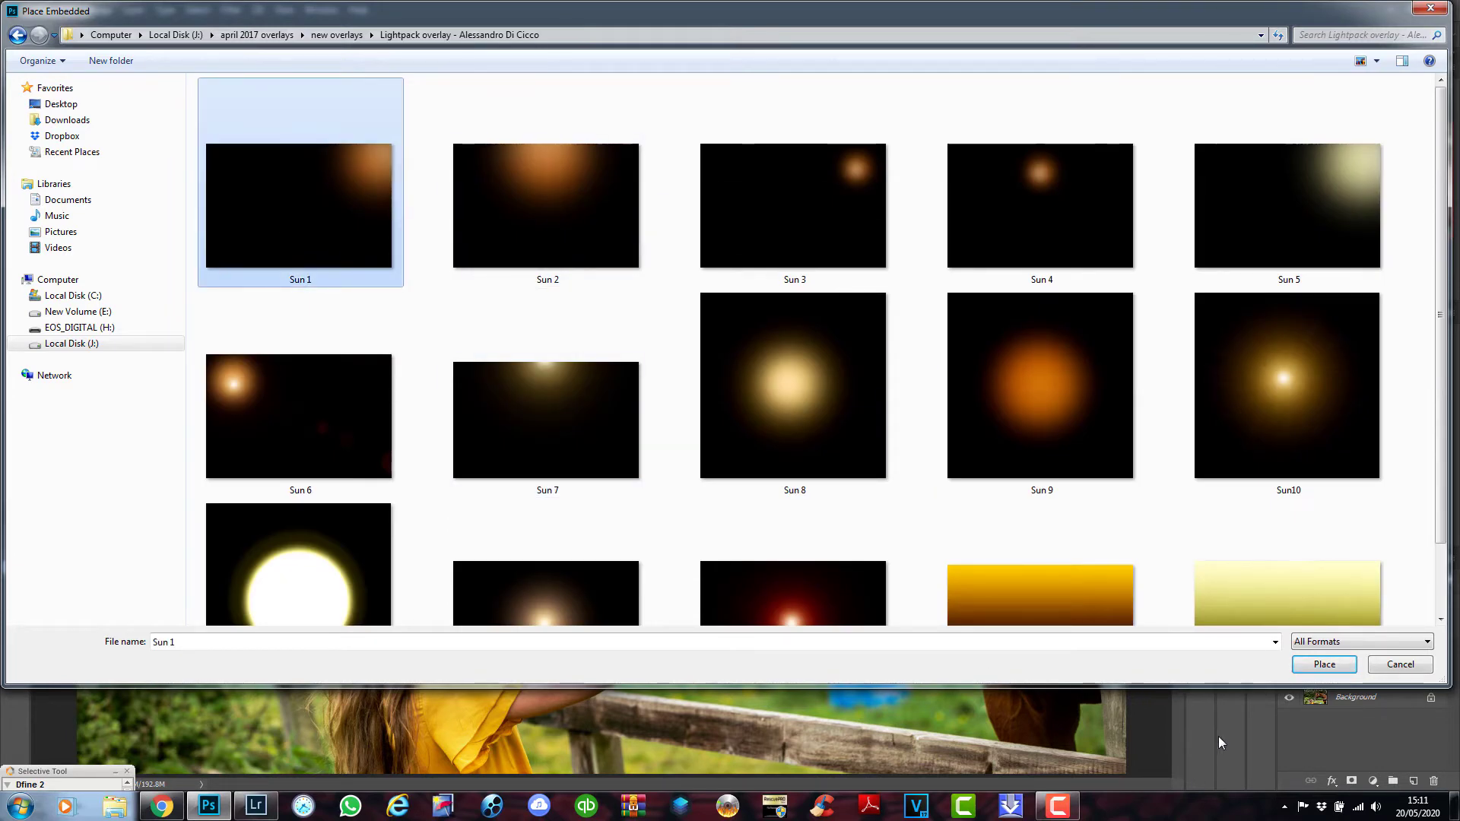
left_click(1339, 659)
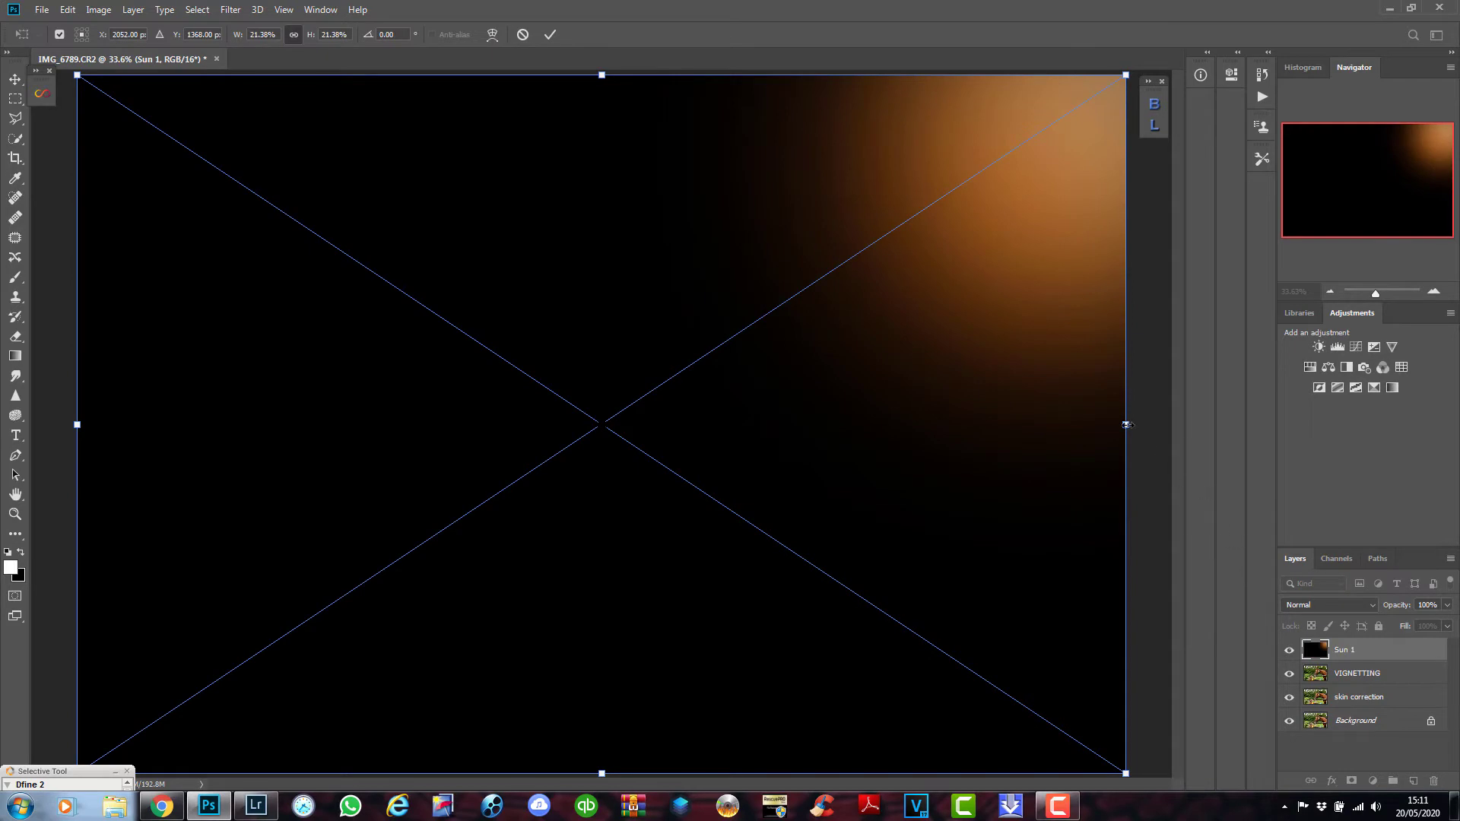
Mirror the Sun 1 overlay horizontally so its glow sits in the photo's upper-left corner, filling the whole canvas.
left_click_drag(1126, 424, 236, 424)
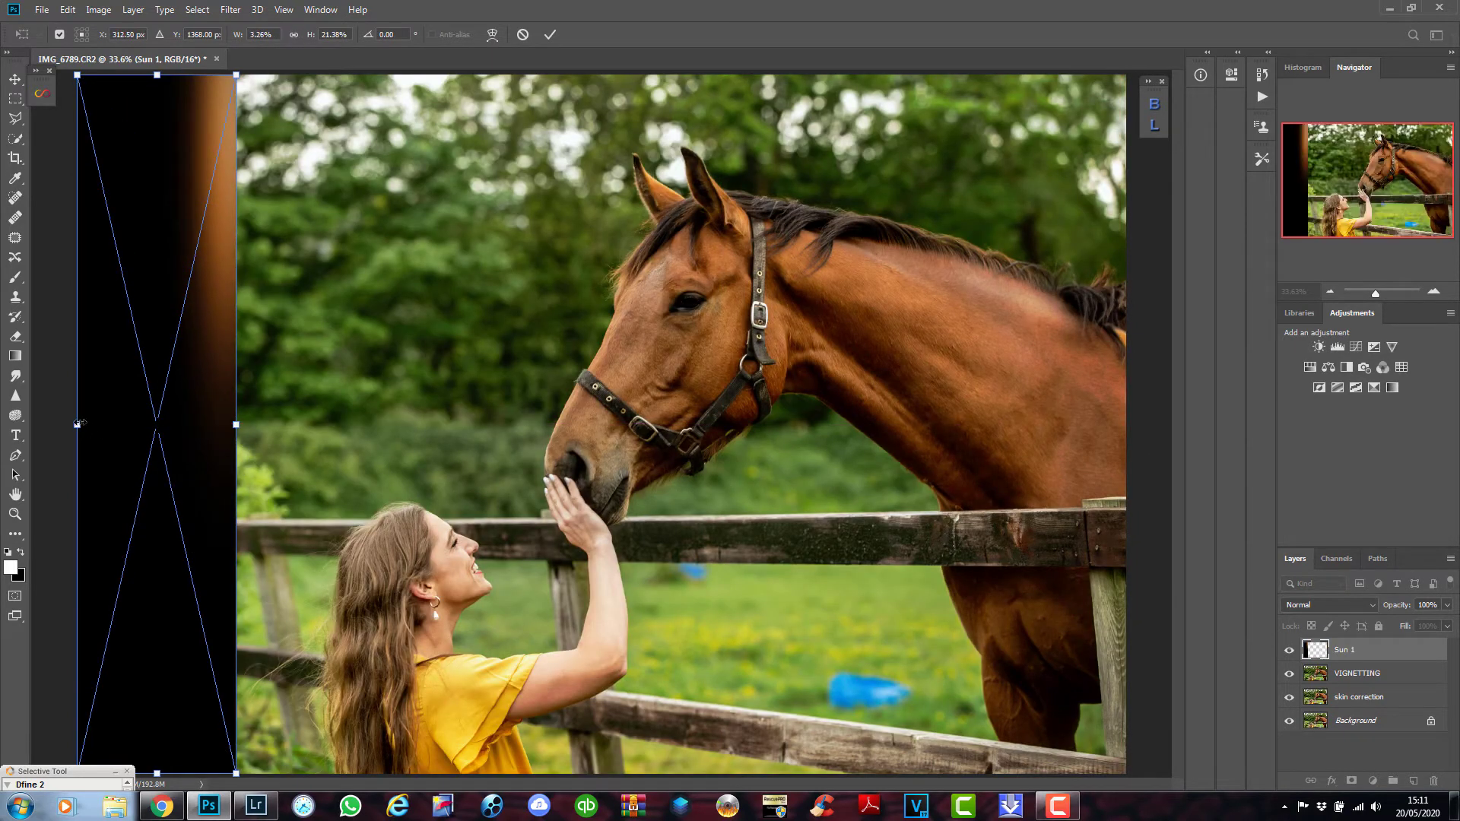
left_click_drag(77, 423, 1126, 460)
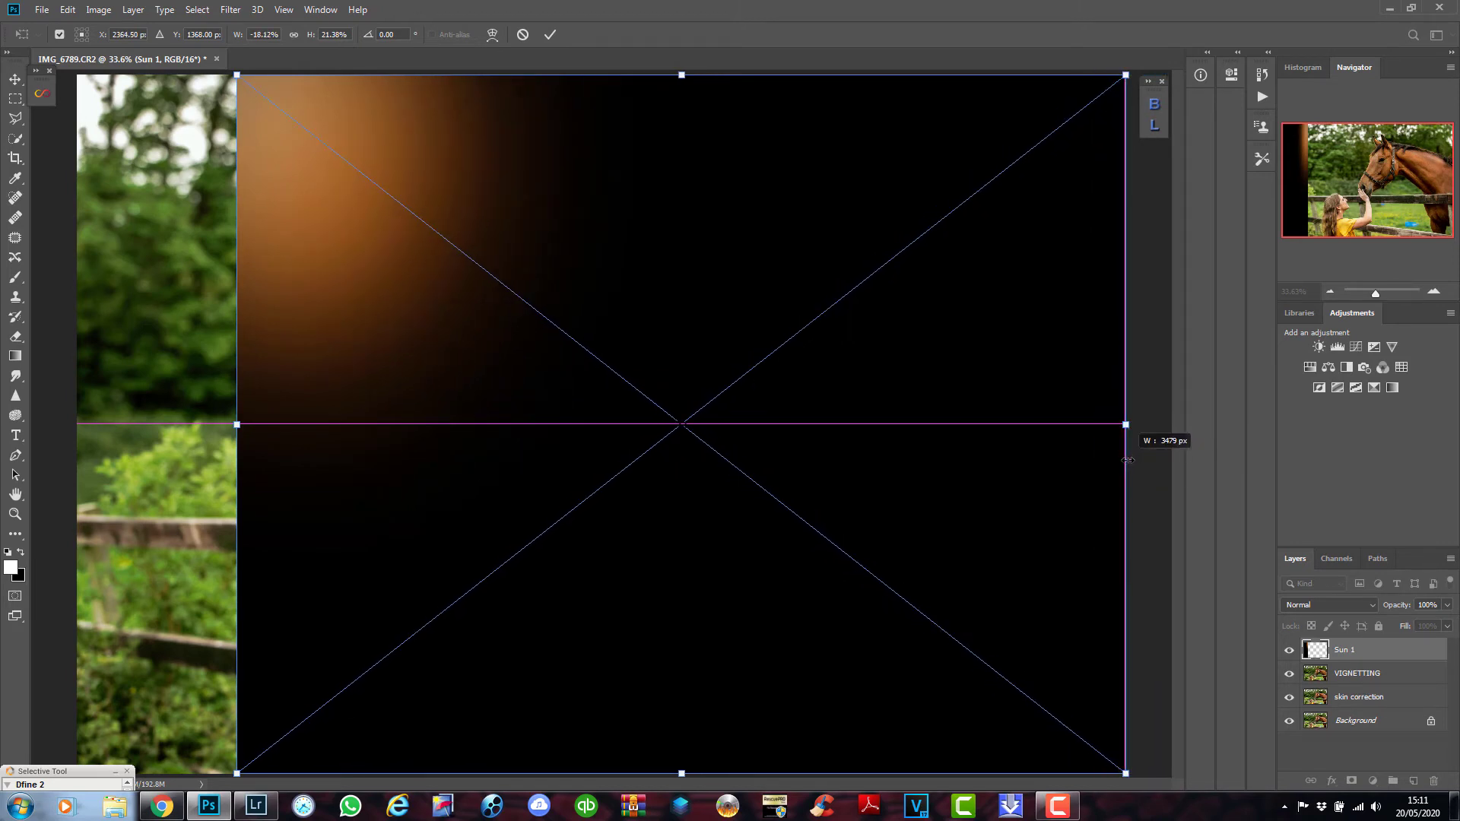
left_click_drag(237, 425, 76, 419)
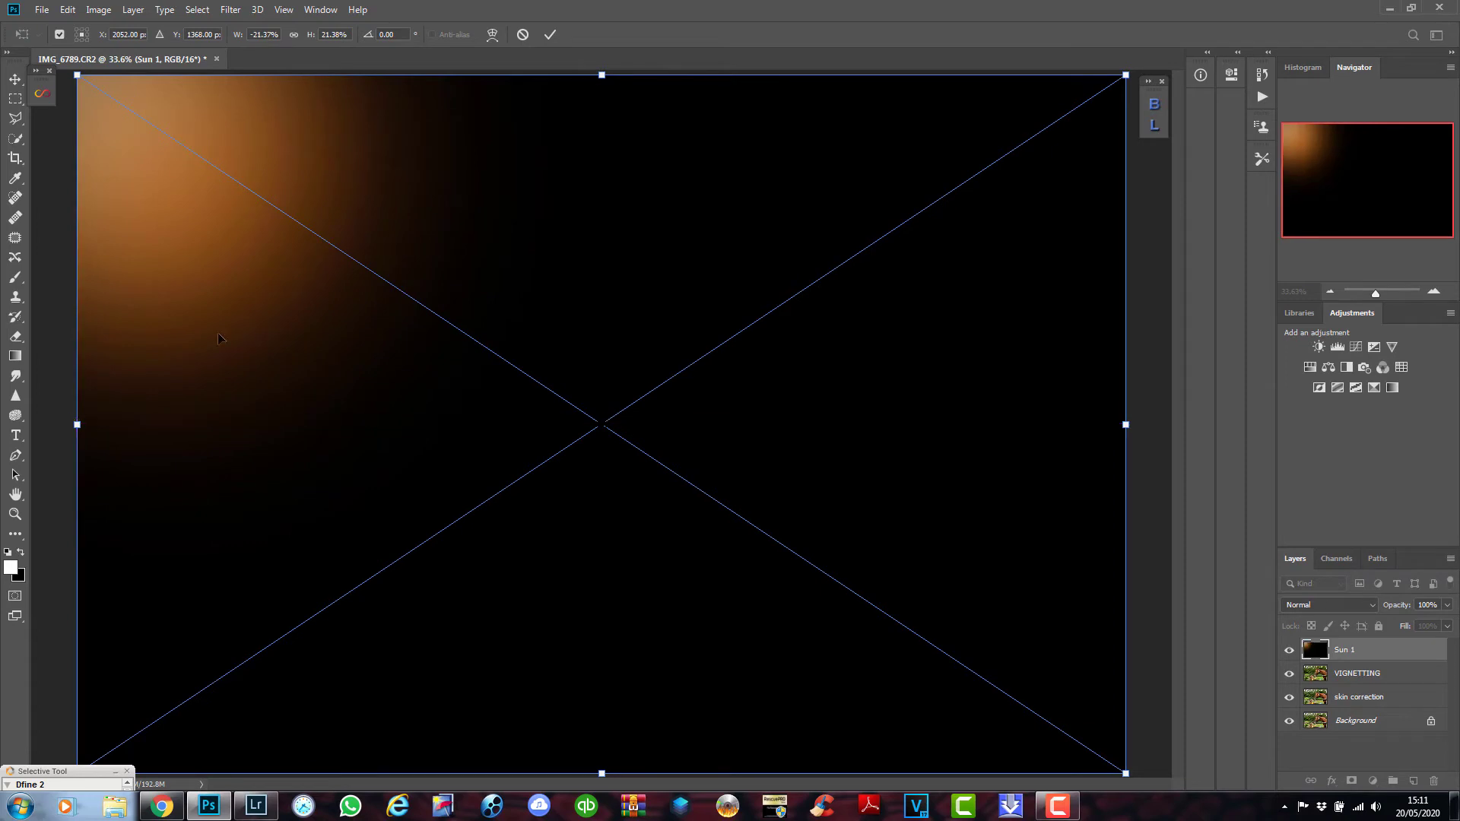
left_click(552, 37)
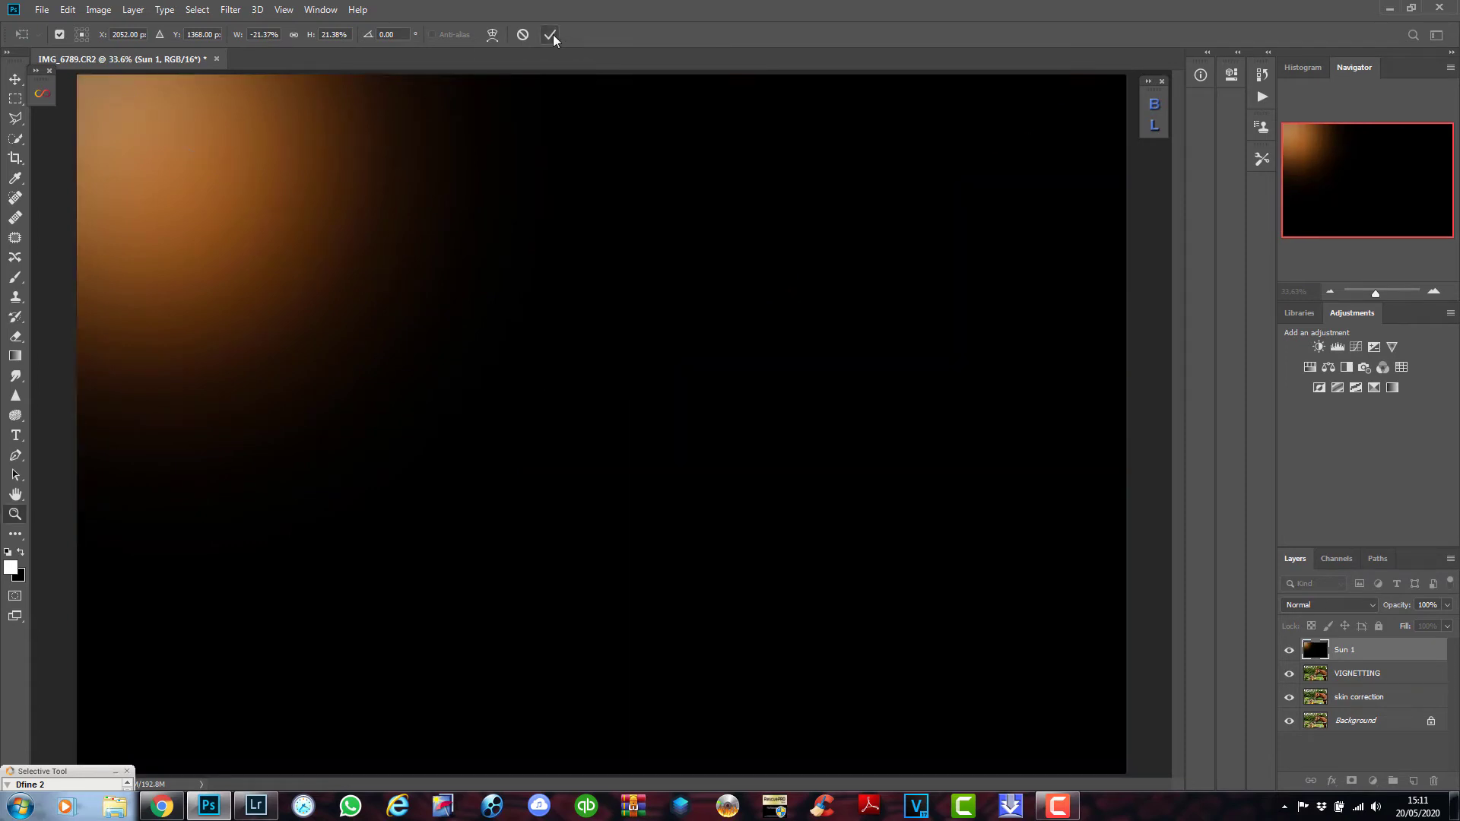
Set the Sun 1 layer's blend mode to Screen and duplicate the layer twice.
left_click(1328, 606)
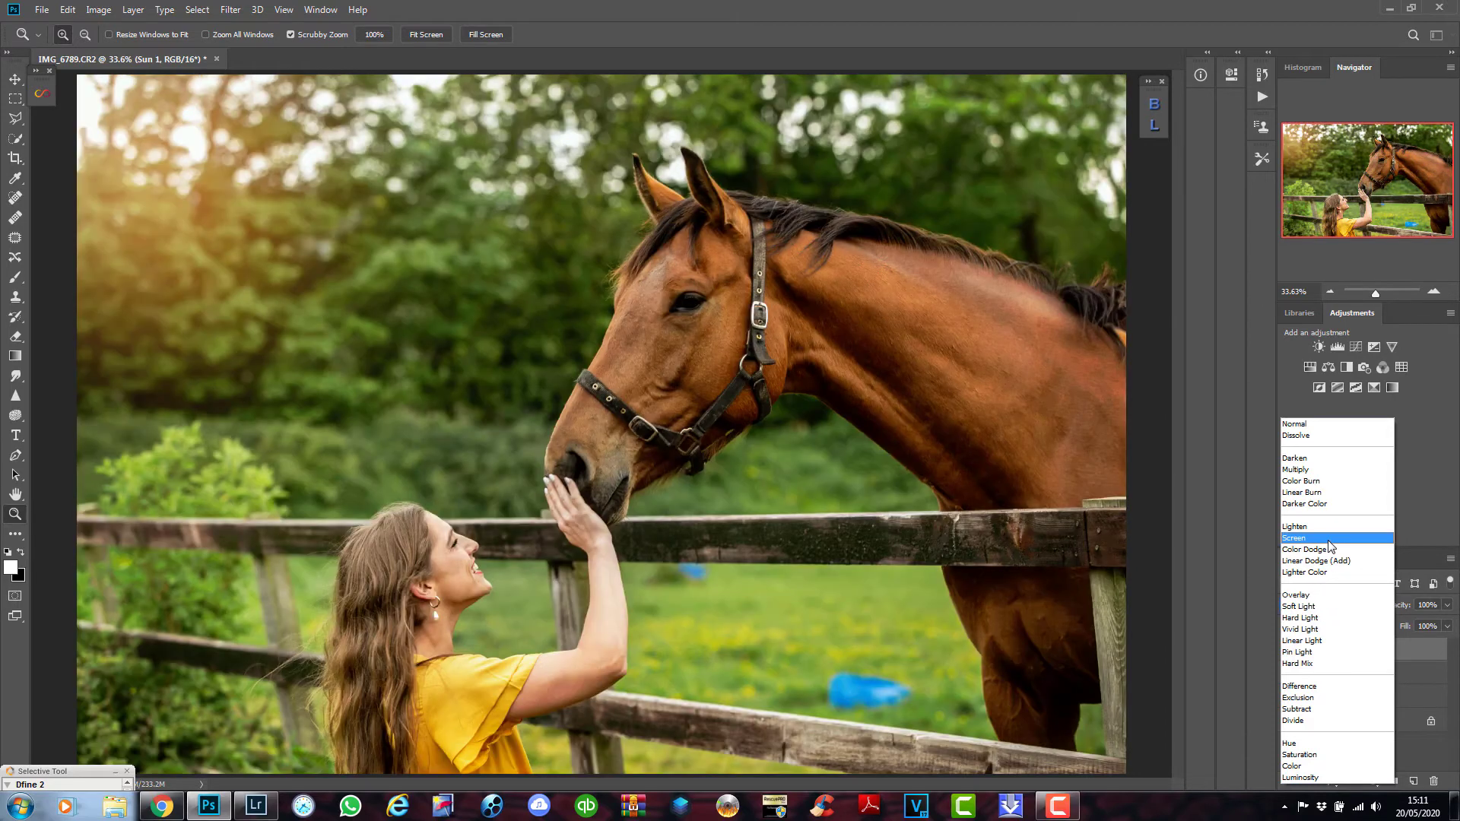
left_click(1328, 538)
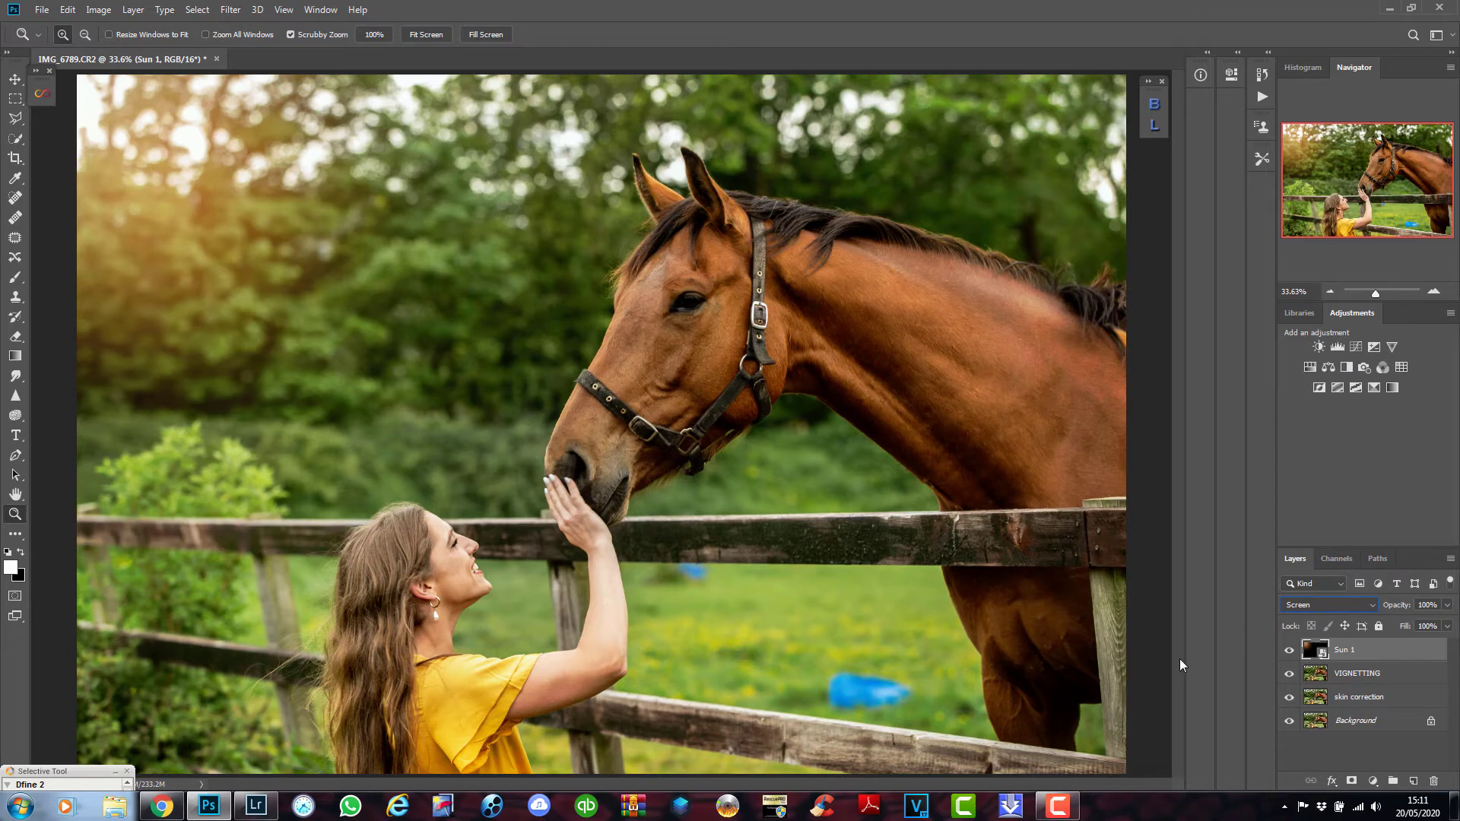
key("ctrl+j")
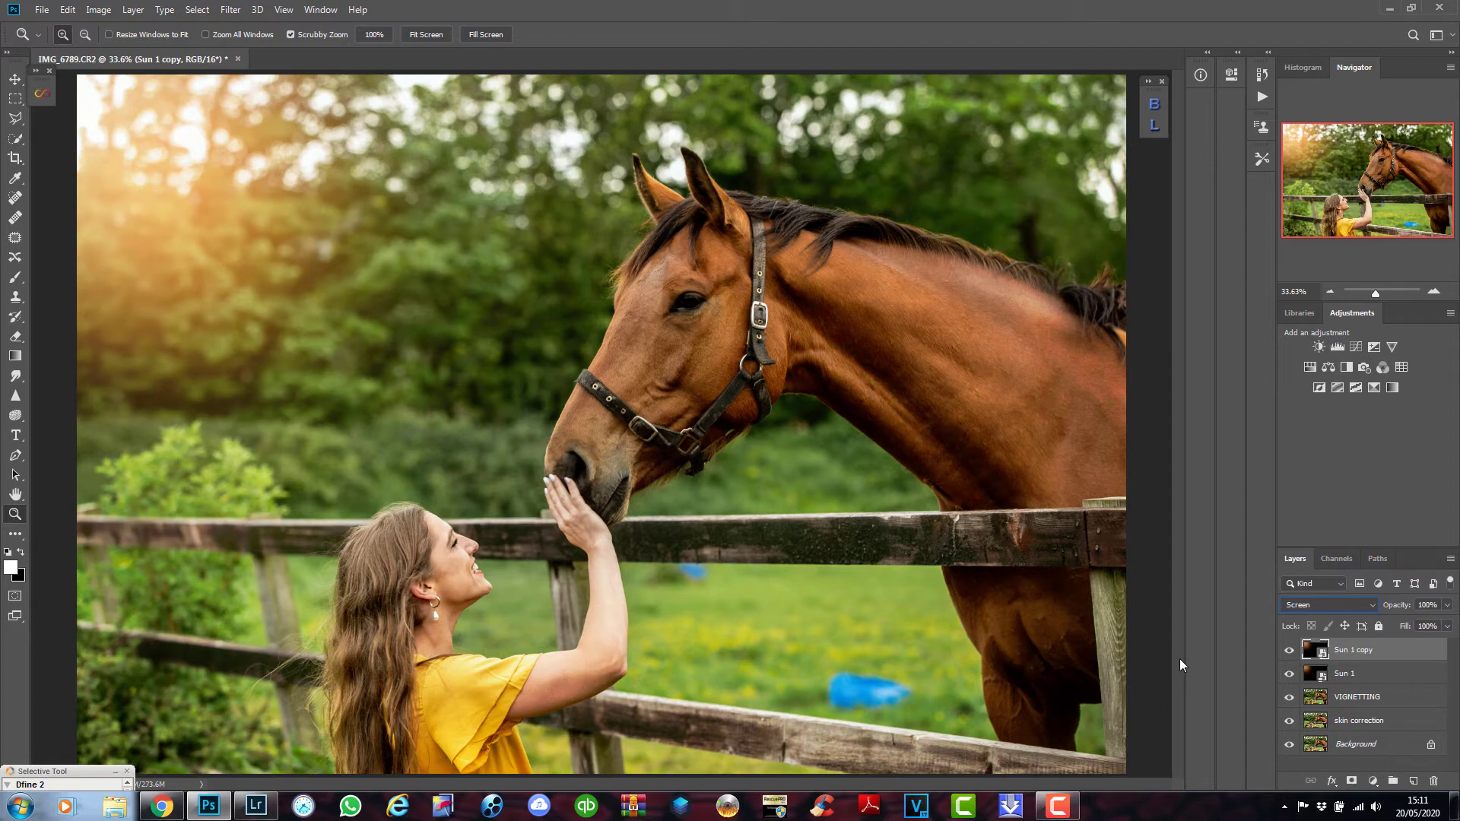
key("ctrl+j")
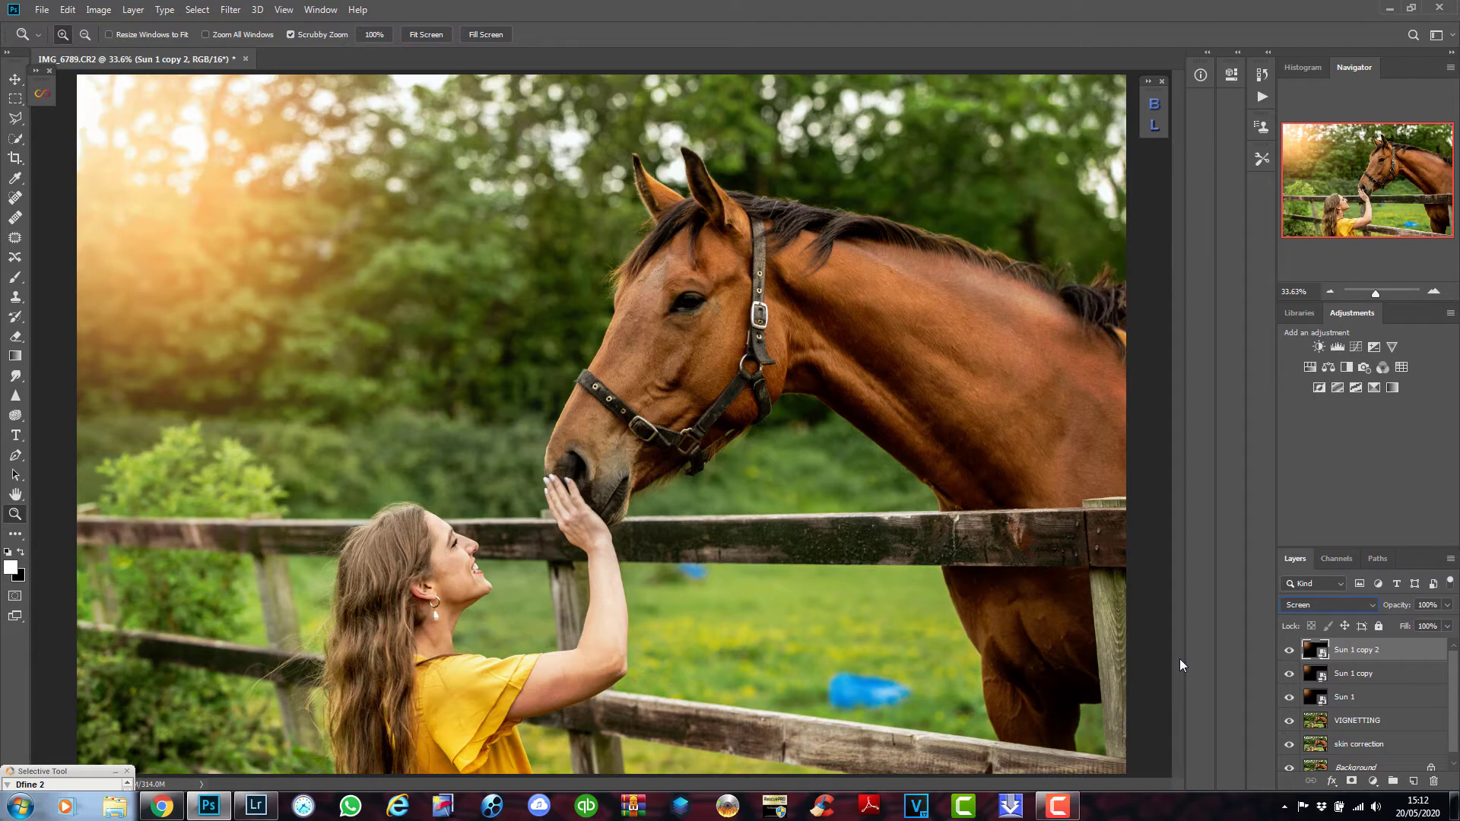
Set the Sun 1 copy 2 layer's fill to 50% and its opacity to 80%.
left_click(1447, 628)
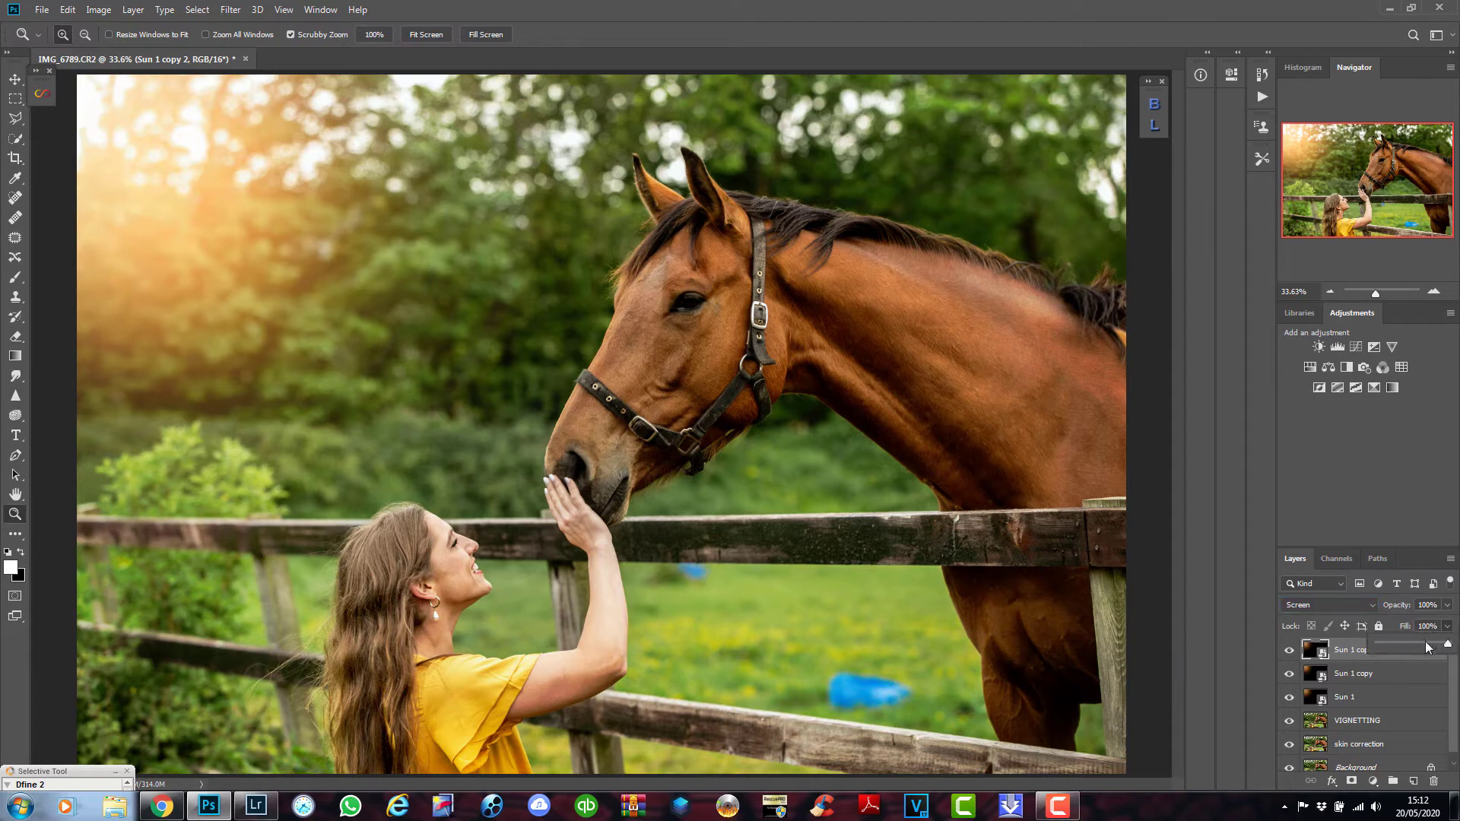
mouse_move(1426, 647)
left_mouse_down()
mouse_move(1412, 643)
mouse_move(1434, 626)
left_mouse_up()
left_click(1447, 605)
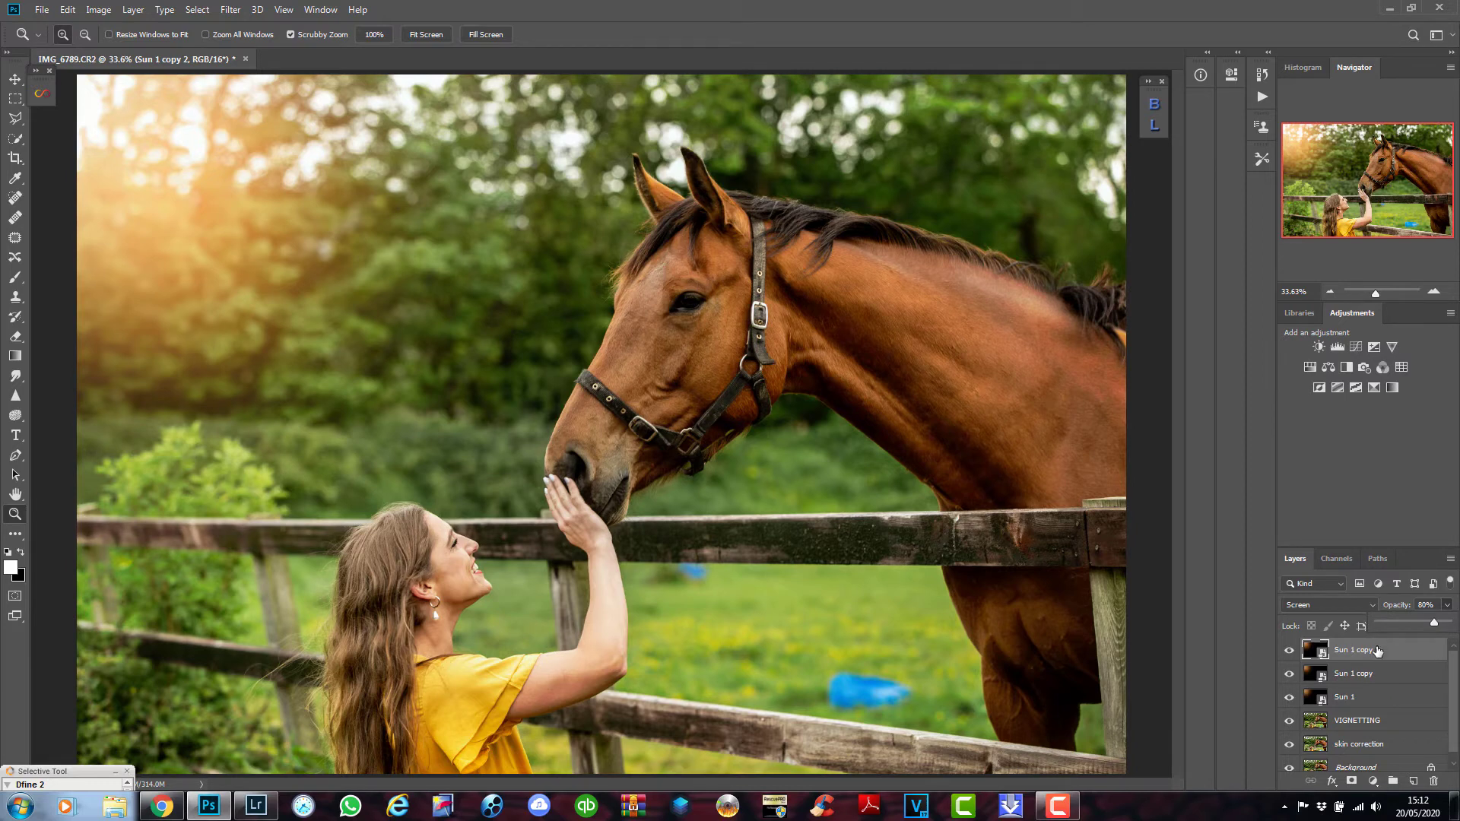
Merge the three Sun 1 overlay layers with the VIGNETTING layer.
left_click(1373, 728, "shift")
right_click(1374, 728)
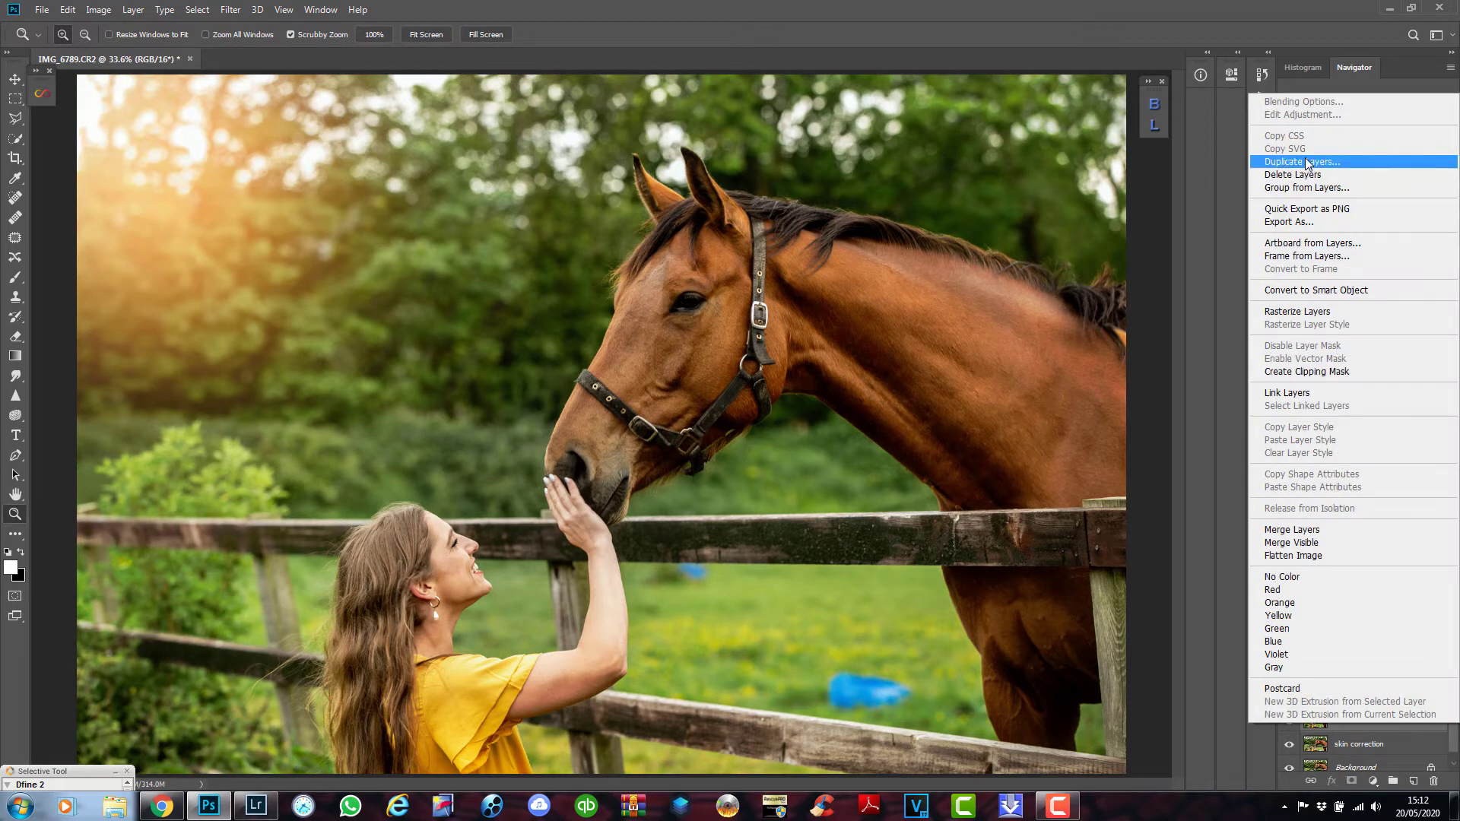
left_click(1361, 529)
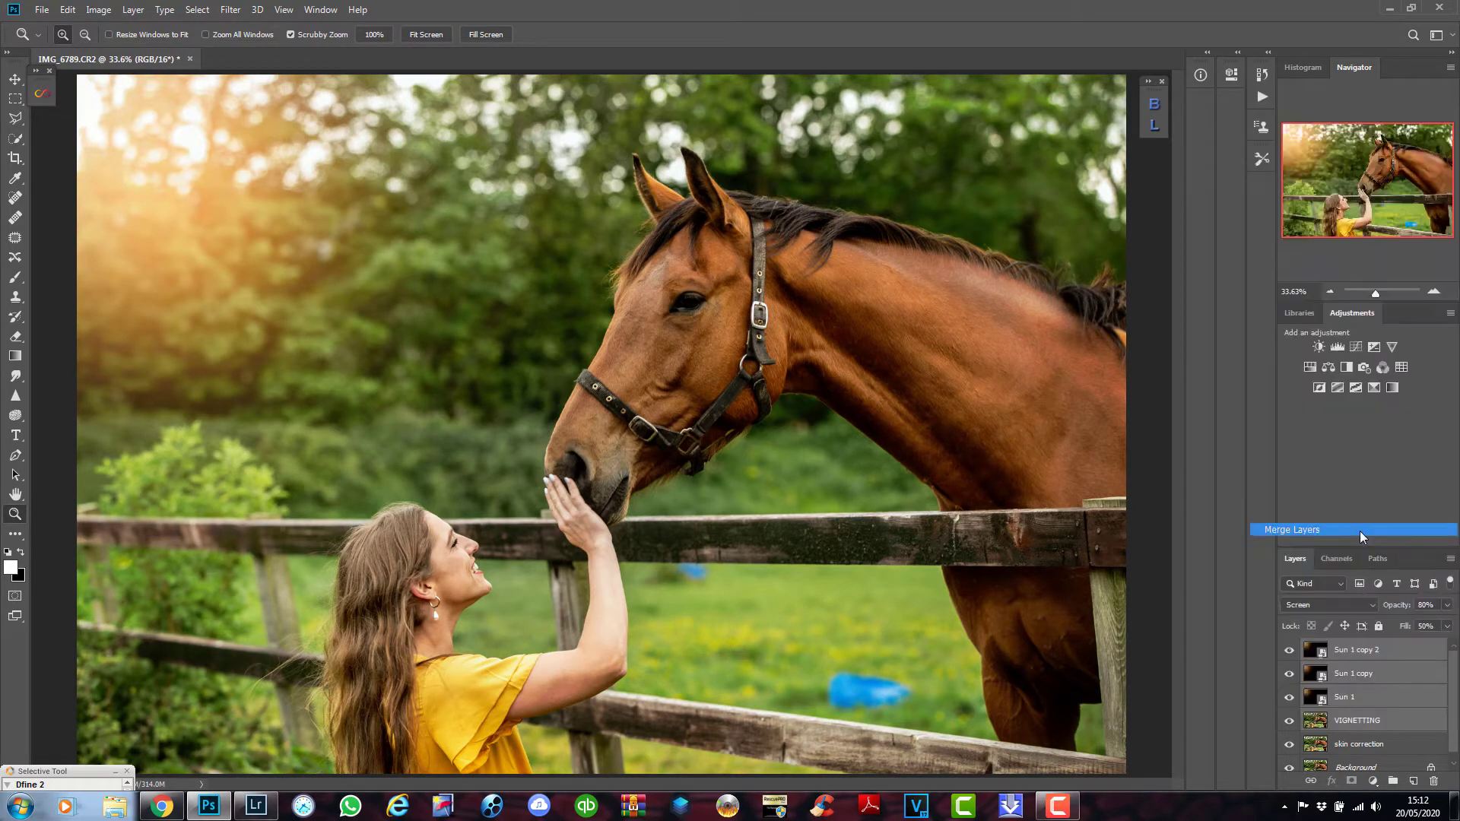
Duplicate the merged Sun 1 copy 2 layer and open the duplicate in the Skylum Luminar 4 filter.
right_click(1372, 654)
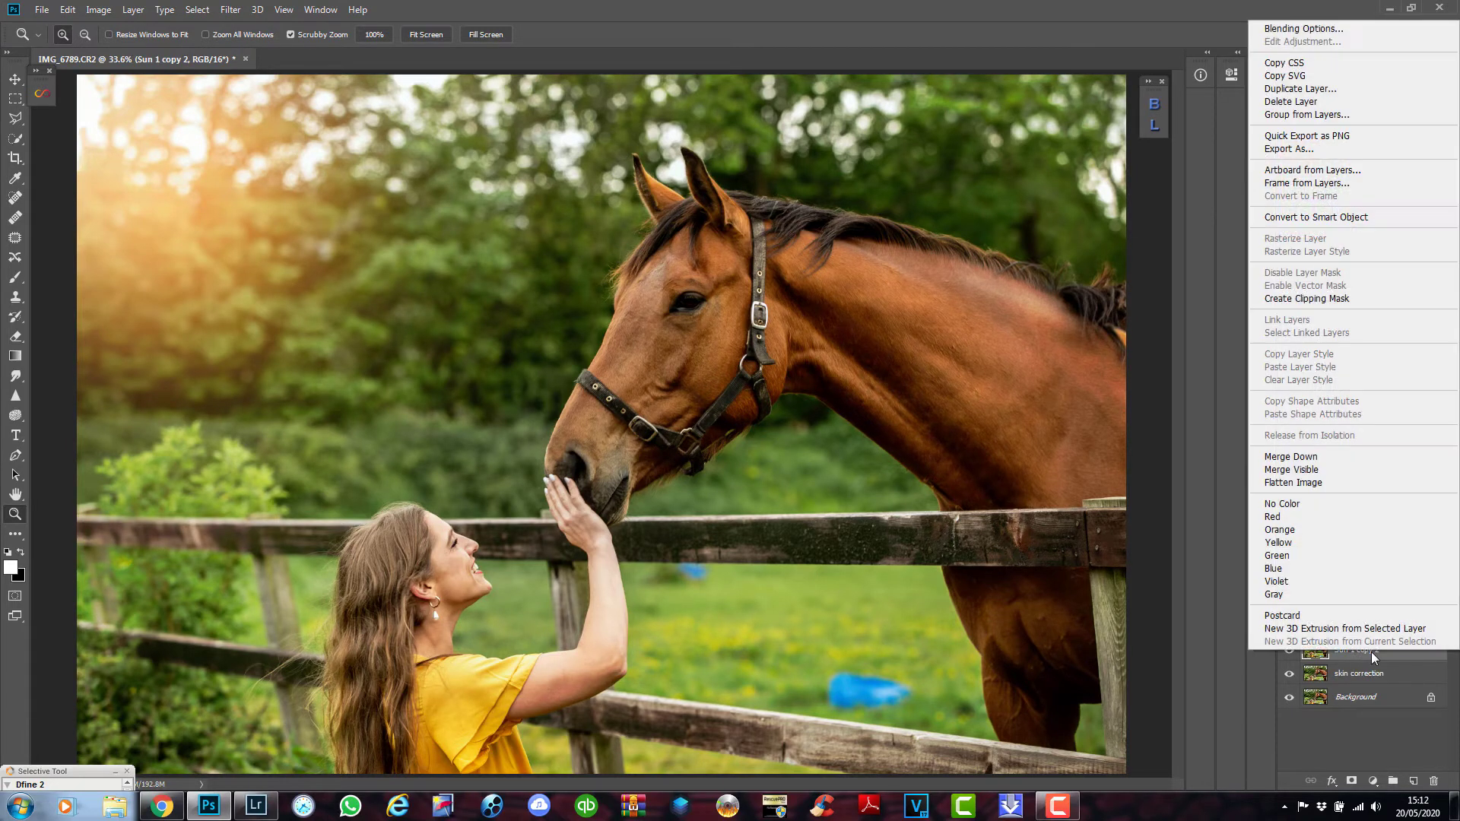
left_click(1311, 88)
left_click(861, 227)
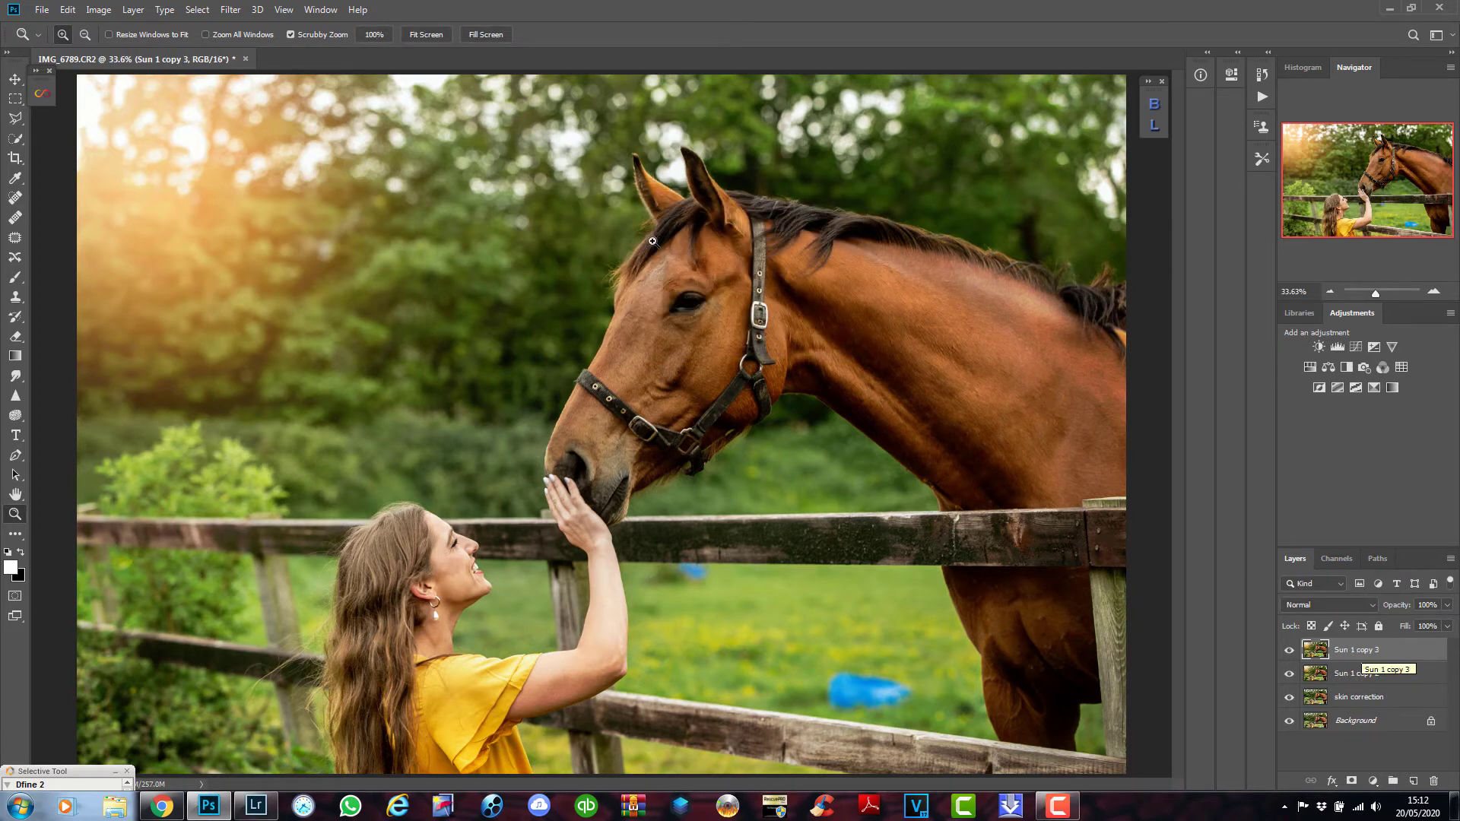
left_click(230, 10)
mouse_move(409, 393)
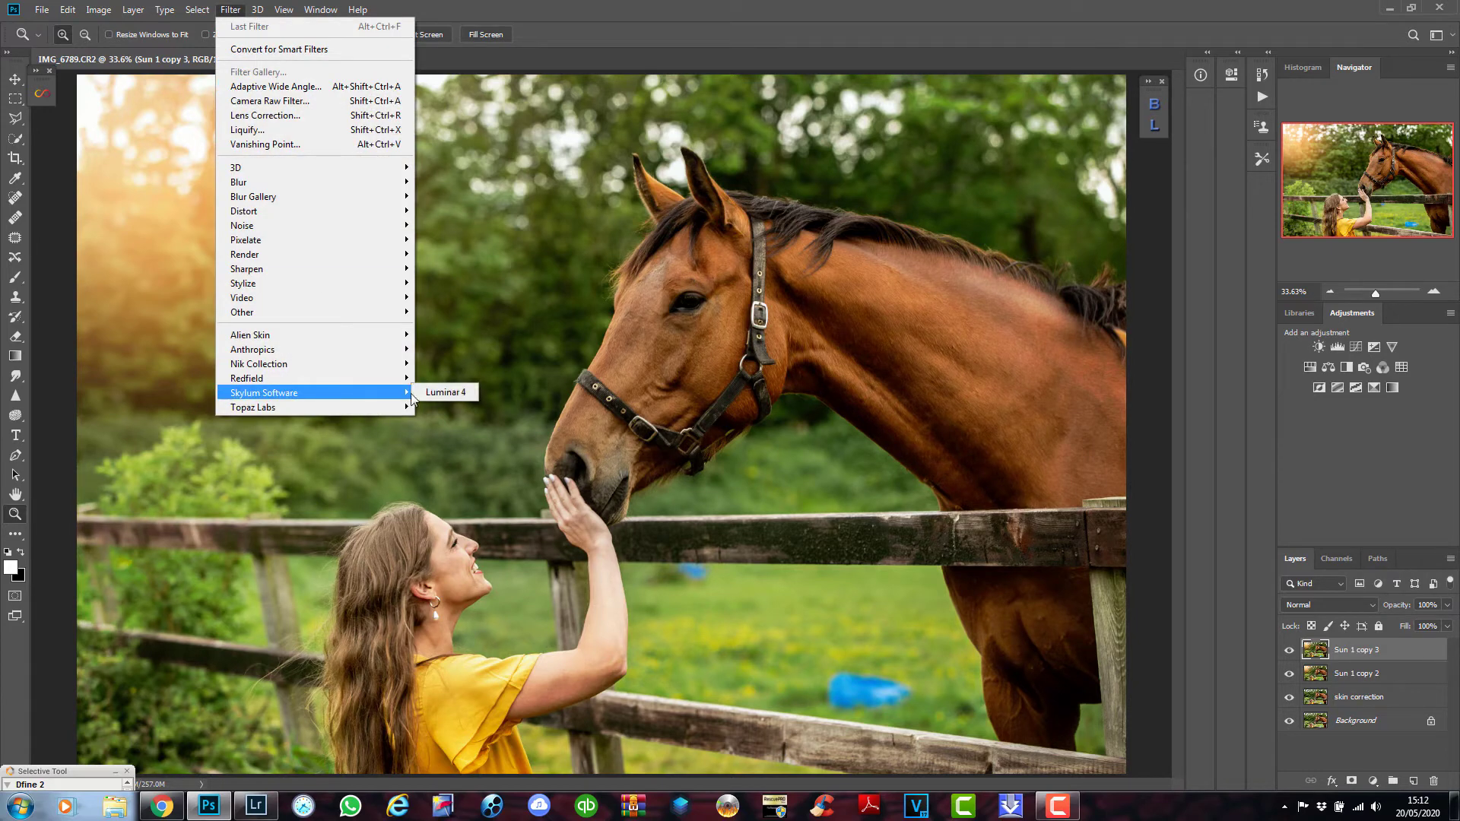
left_click(445, 392)
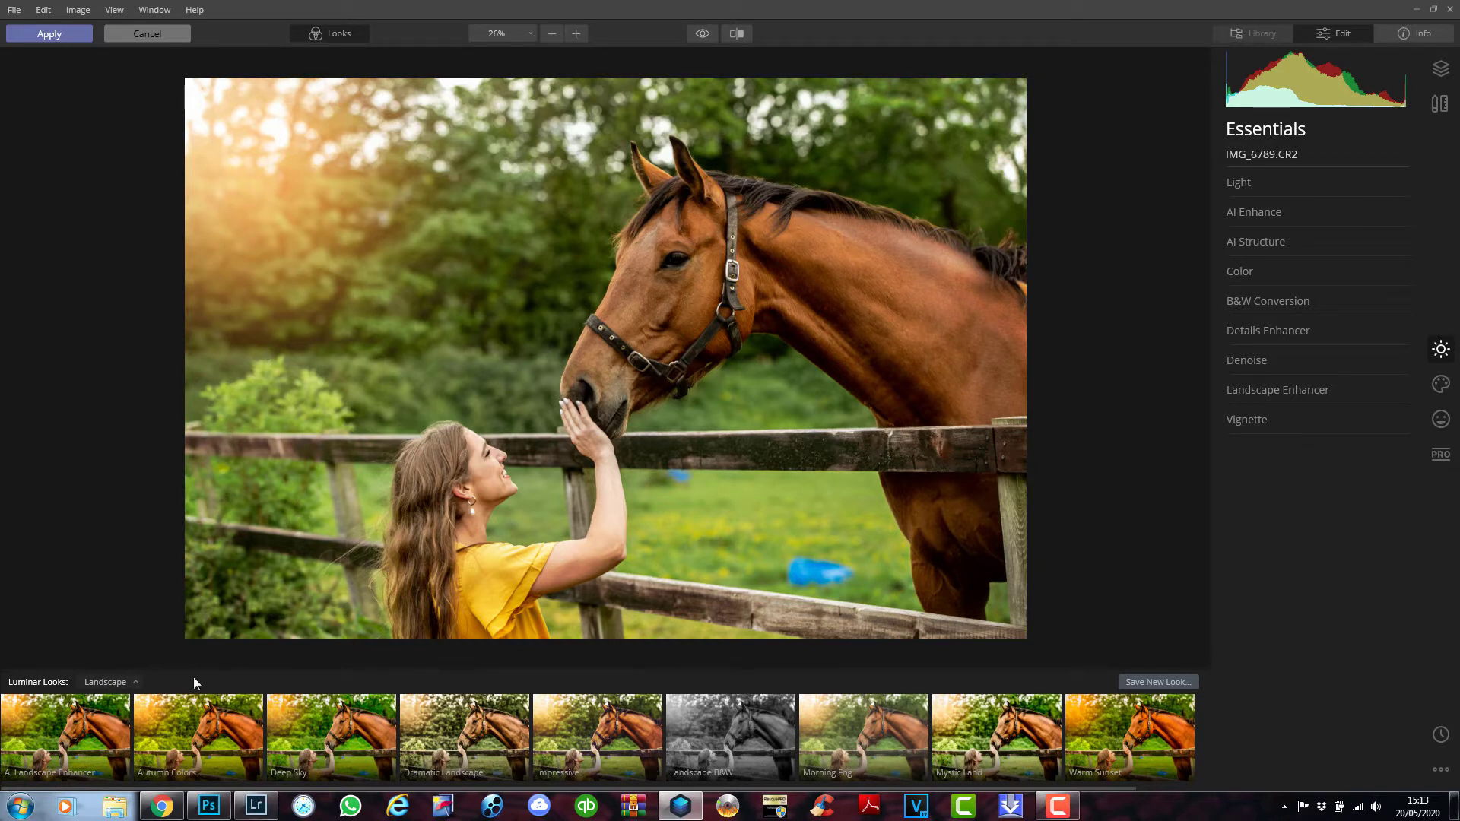
Switch the Luminar Looks to the Portrait collection and apply the Street Matte look at an amount of 100.
left_click(132, 688)
left_click(352, 494)
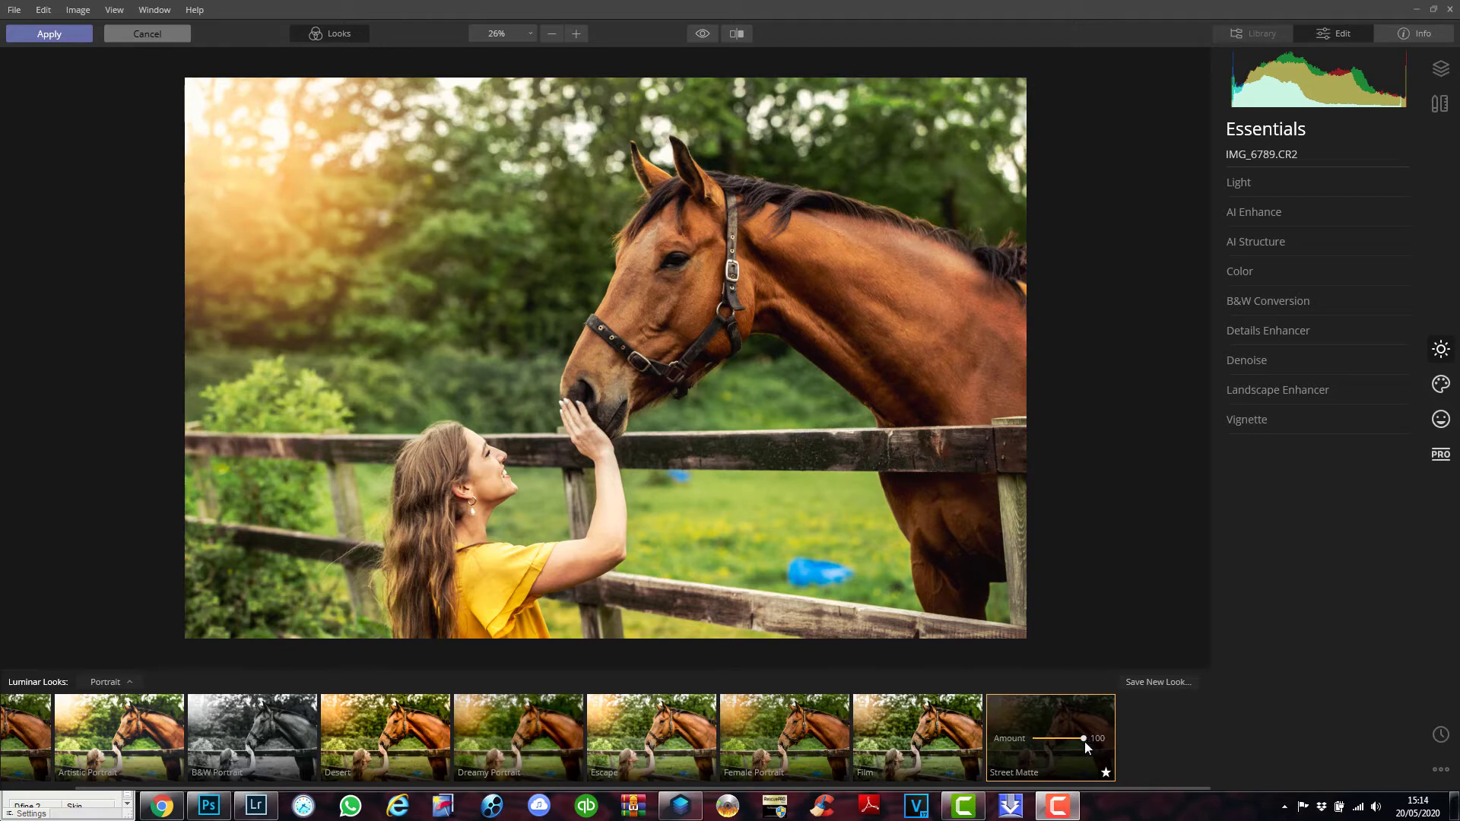
mouse_move(1082, 738)
left_mouse_down()
mouse_move(1029, 743)
mouse_move(1111, 745)
mouse_move(1016, 743)
mouse_move(1097, 745)
left_mouse_up()
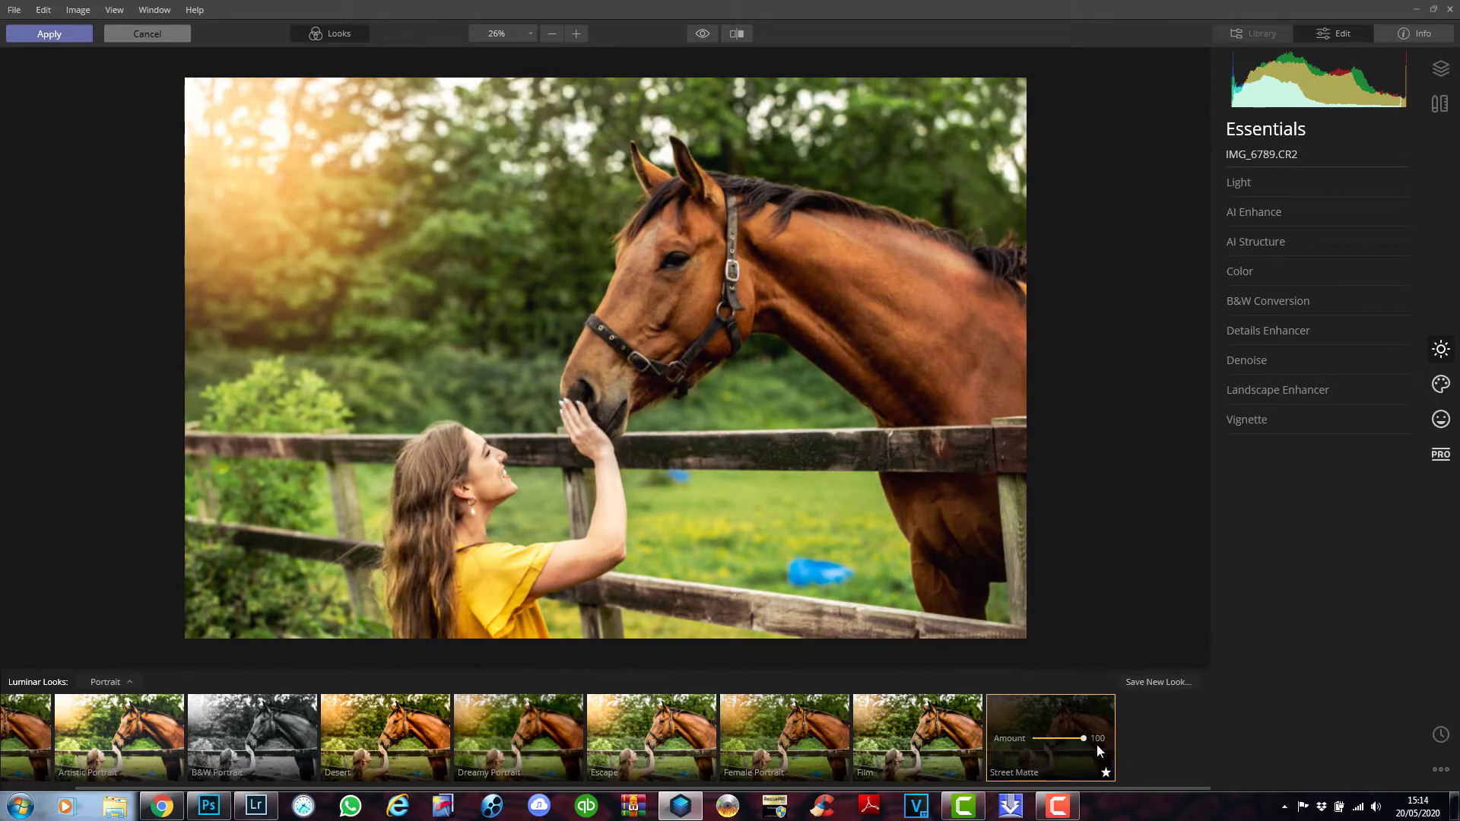
Compare different Matte Look amounts in the Creative tools, settle on 20, and adjust the Fade.
left_click(1442, 387)
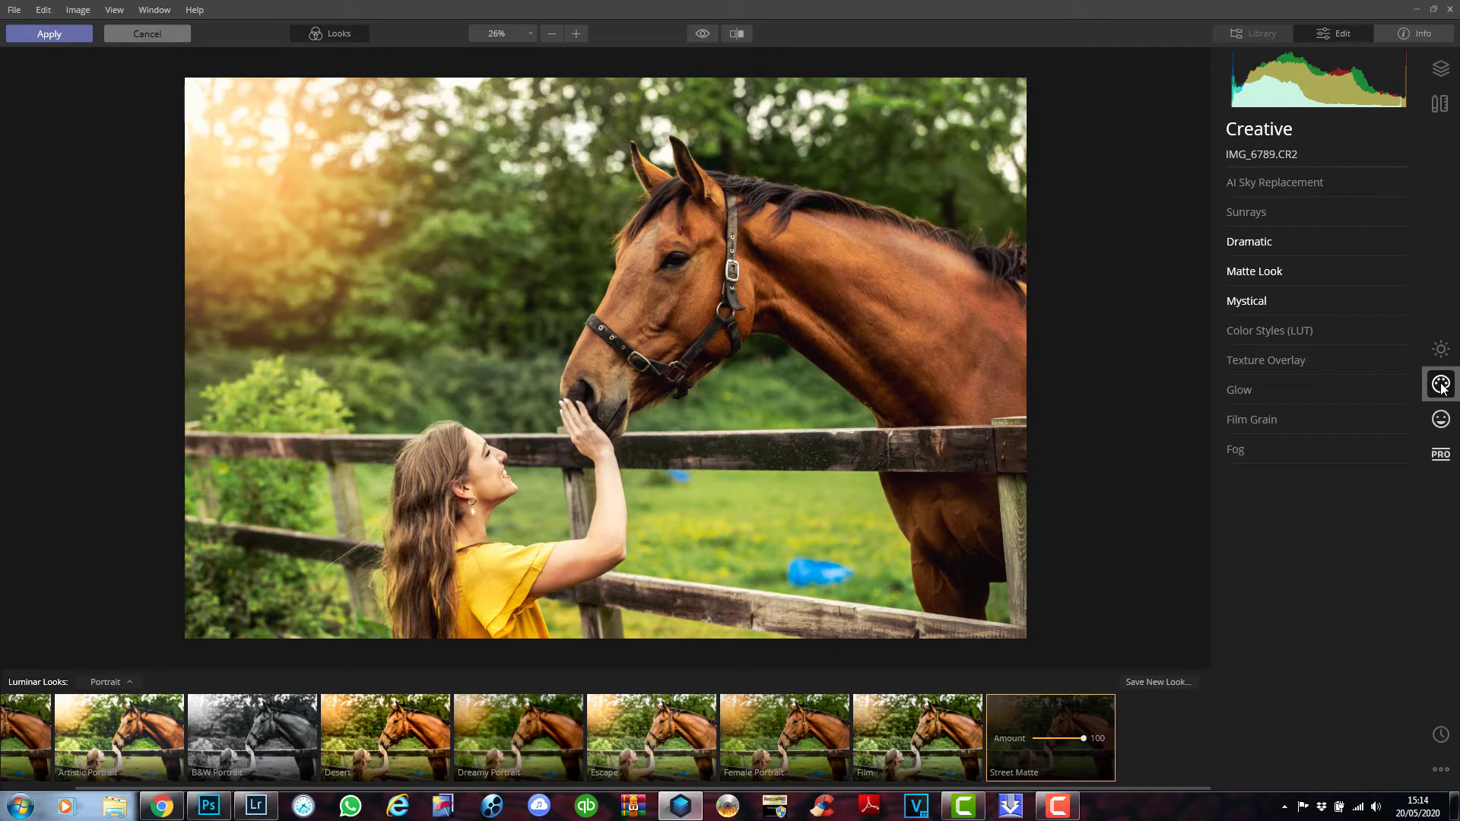
left_click(1272, 274)
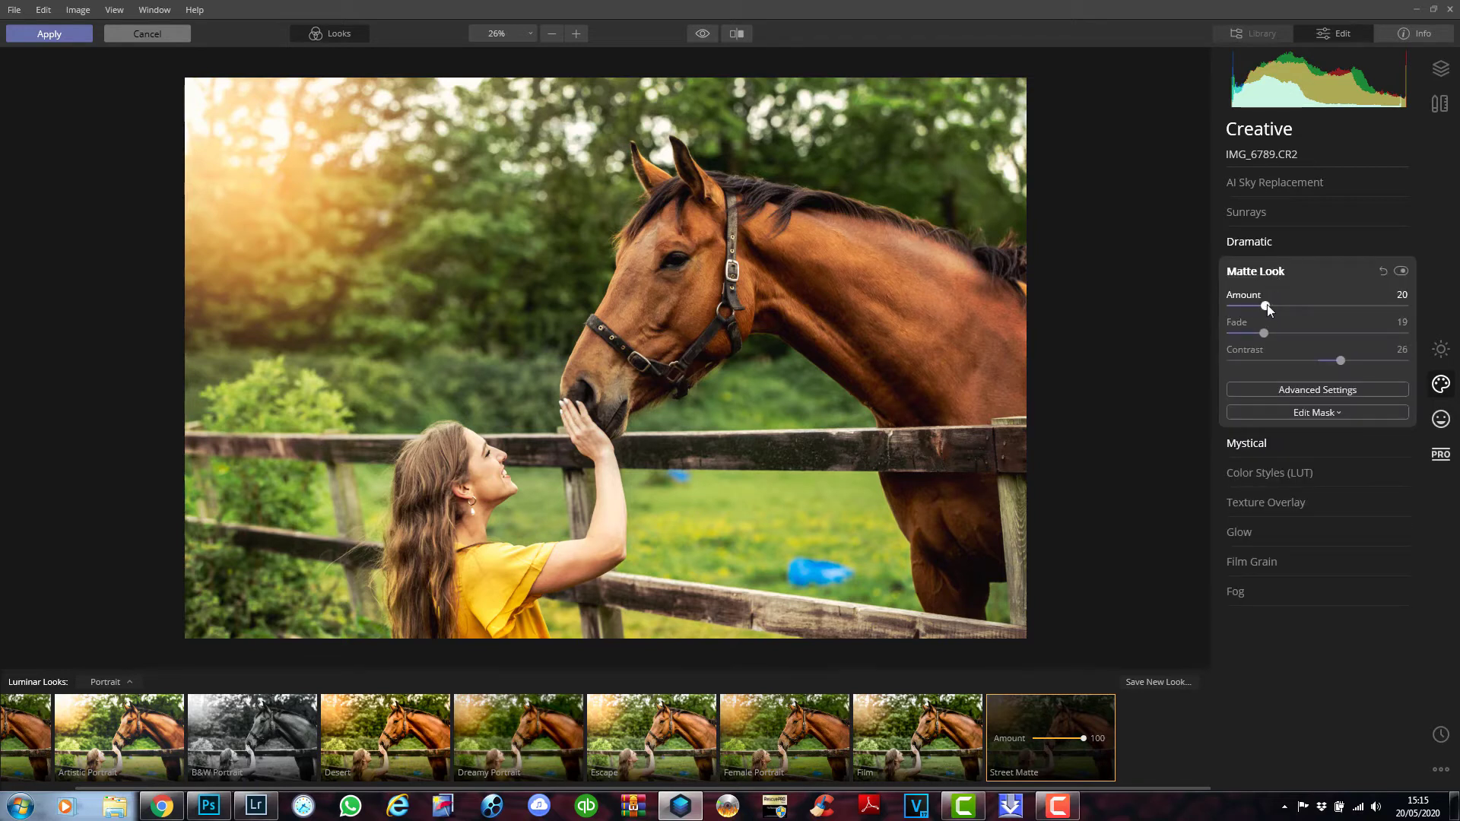
left_click_drag(1266, 305, 1276, 305)
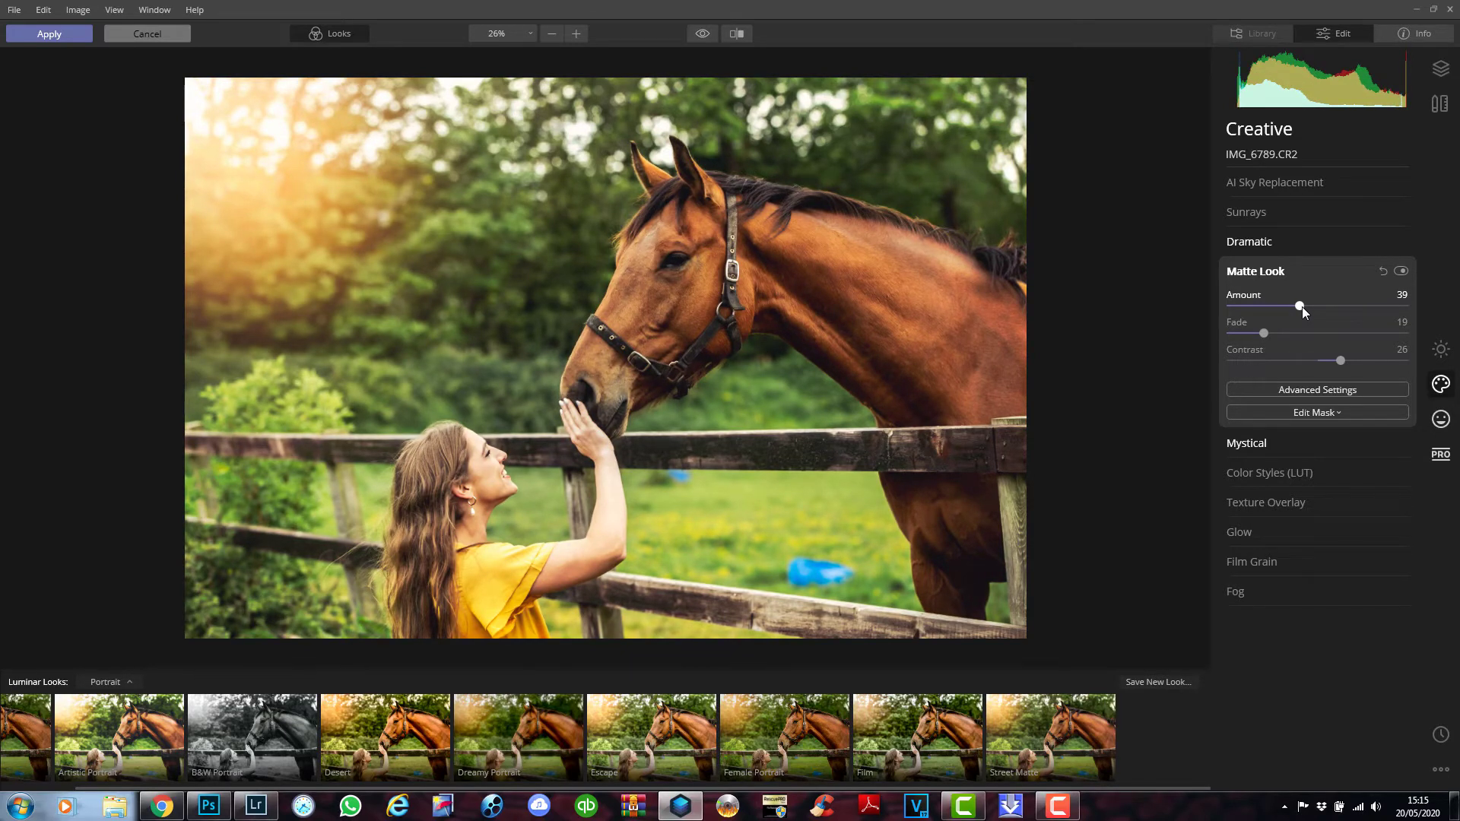
left_click_drag(1301, 307, 1311, 308)
left_click_drag(1307, 306, 1281, 308)
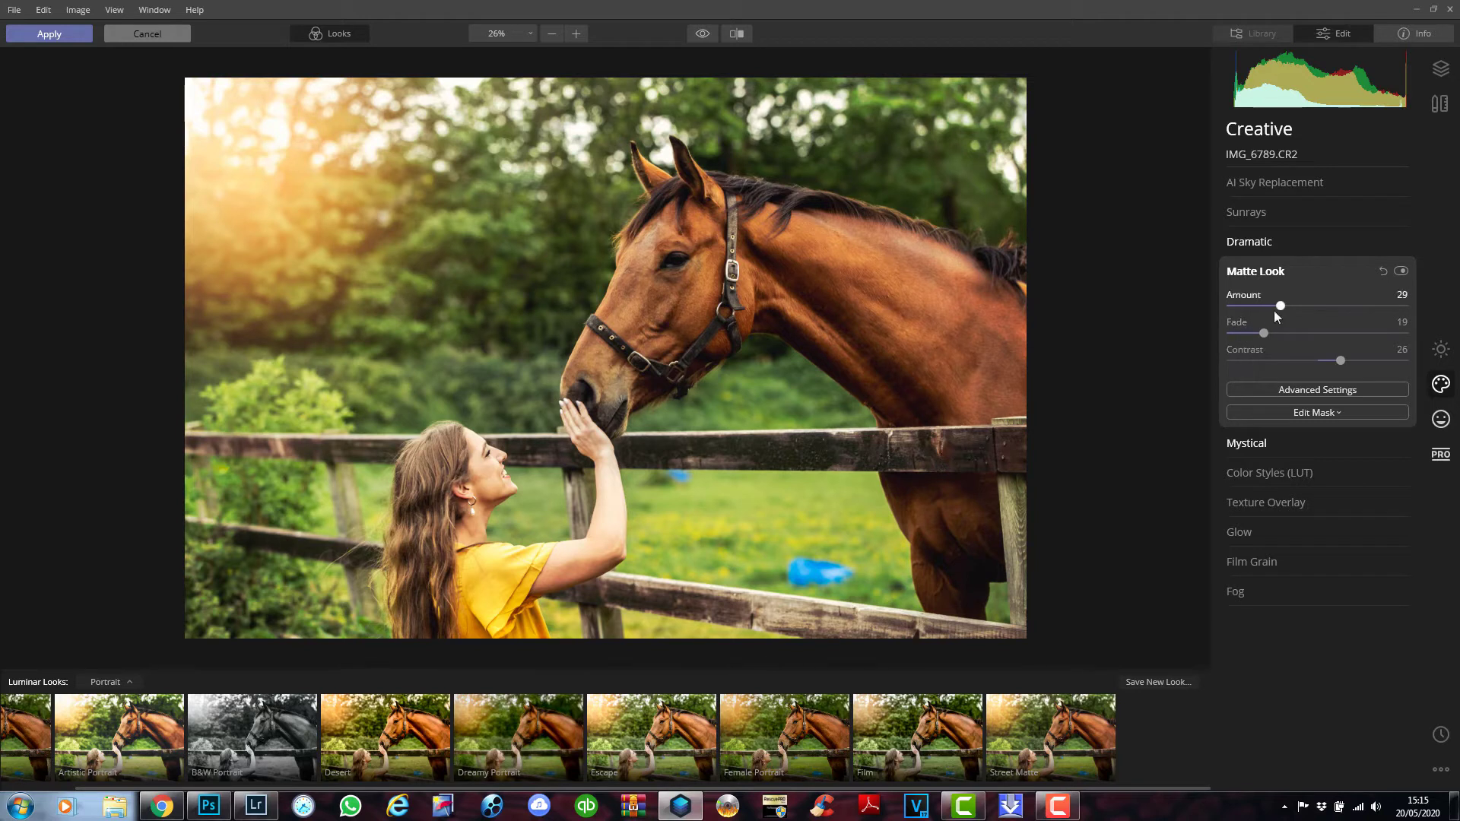
left_click_drag(1278, 307, 1256, 311)
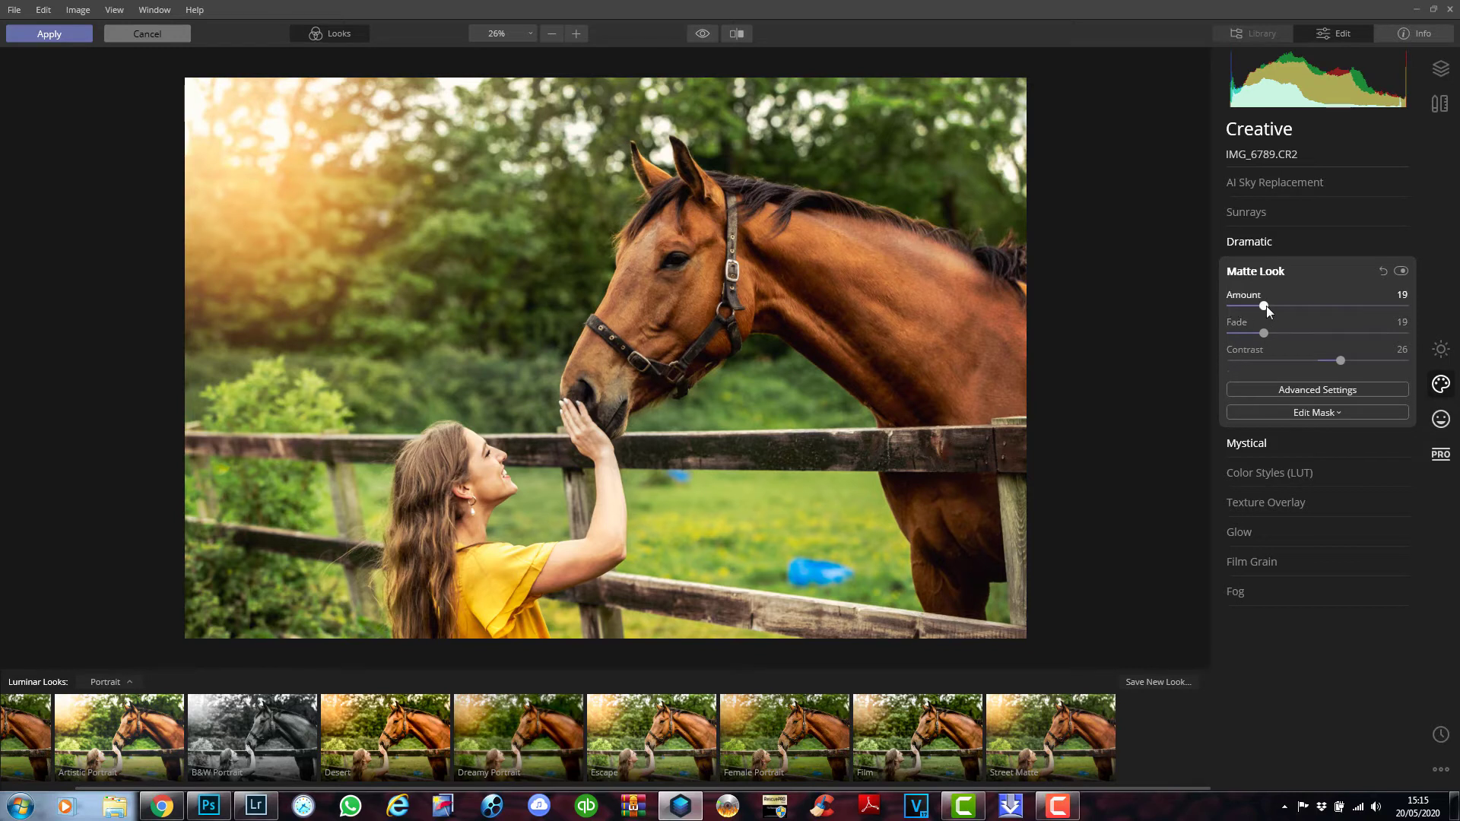
left_click_drag(1267, 307, 1269, 308)
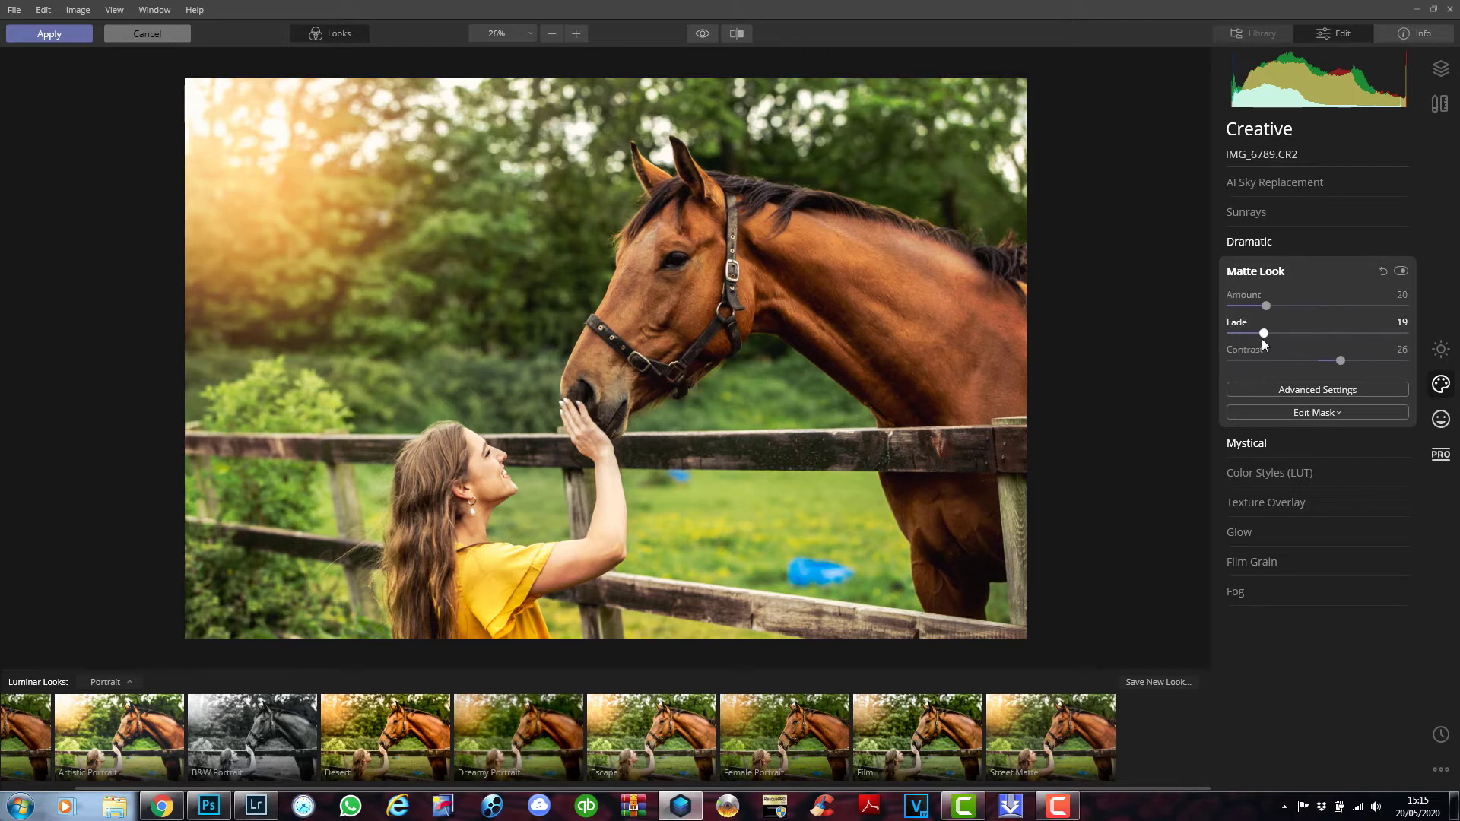
left_click_drag(1263, 334, 1283, 337)
Set the Mystical effect's amount to 30.
left_click(1275, 450)
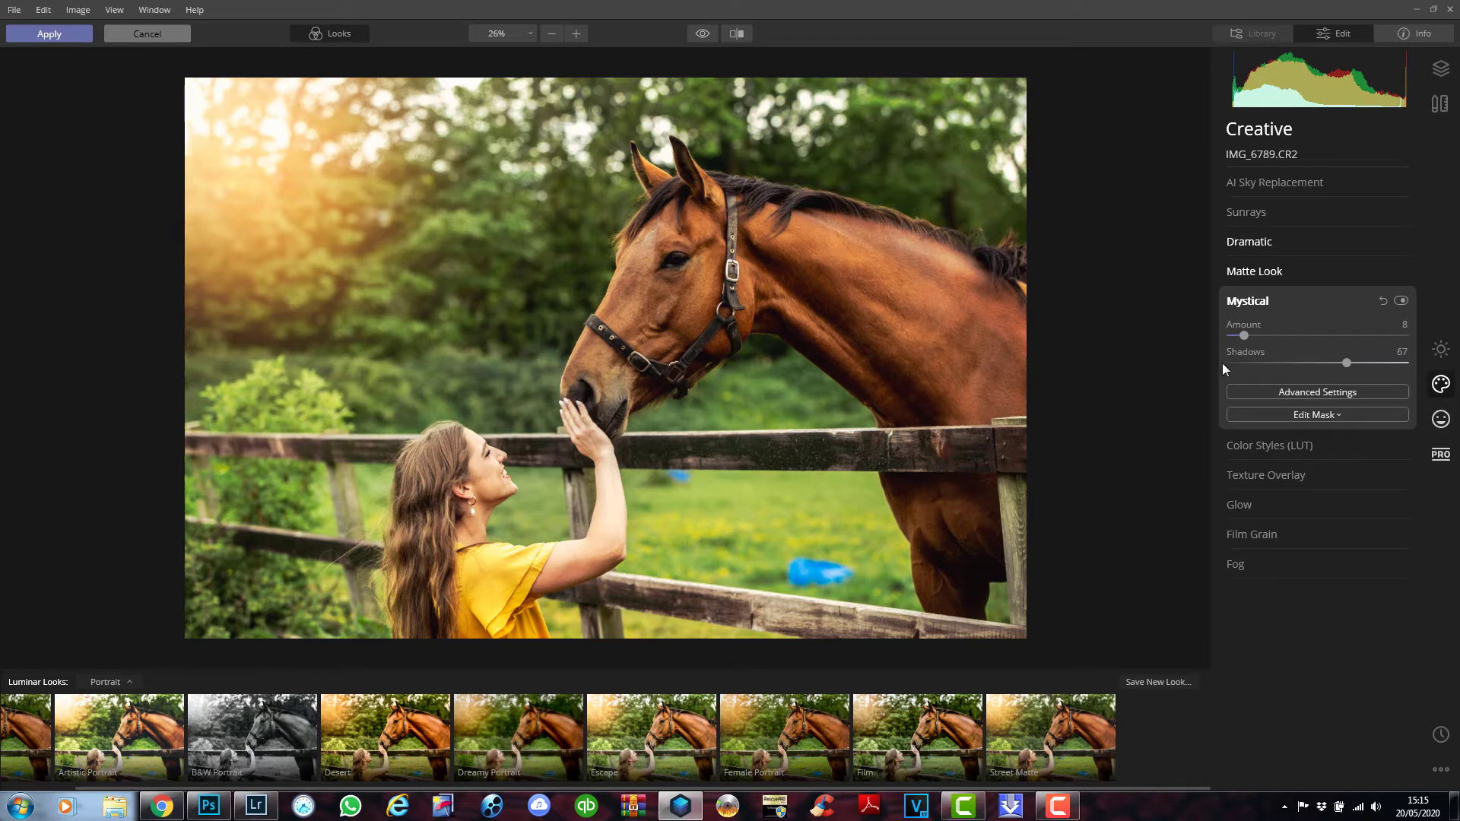
left_click_drag(1248, 336, 1293, 349)
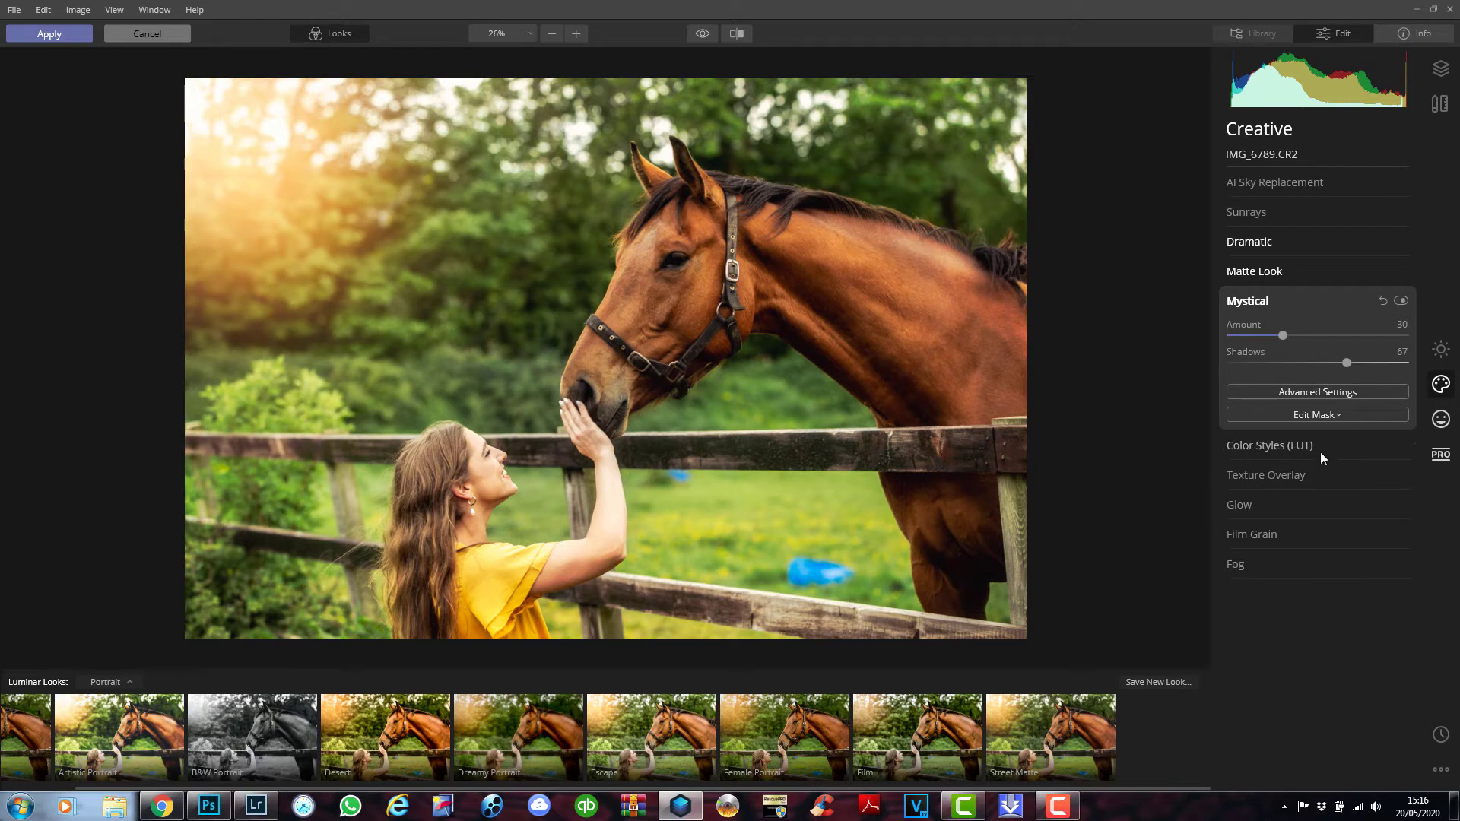
Choose the Smokey LUT in Color Styles and apply the Luminar edits to the photo.
left_click(1280, 444)
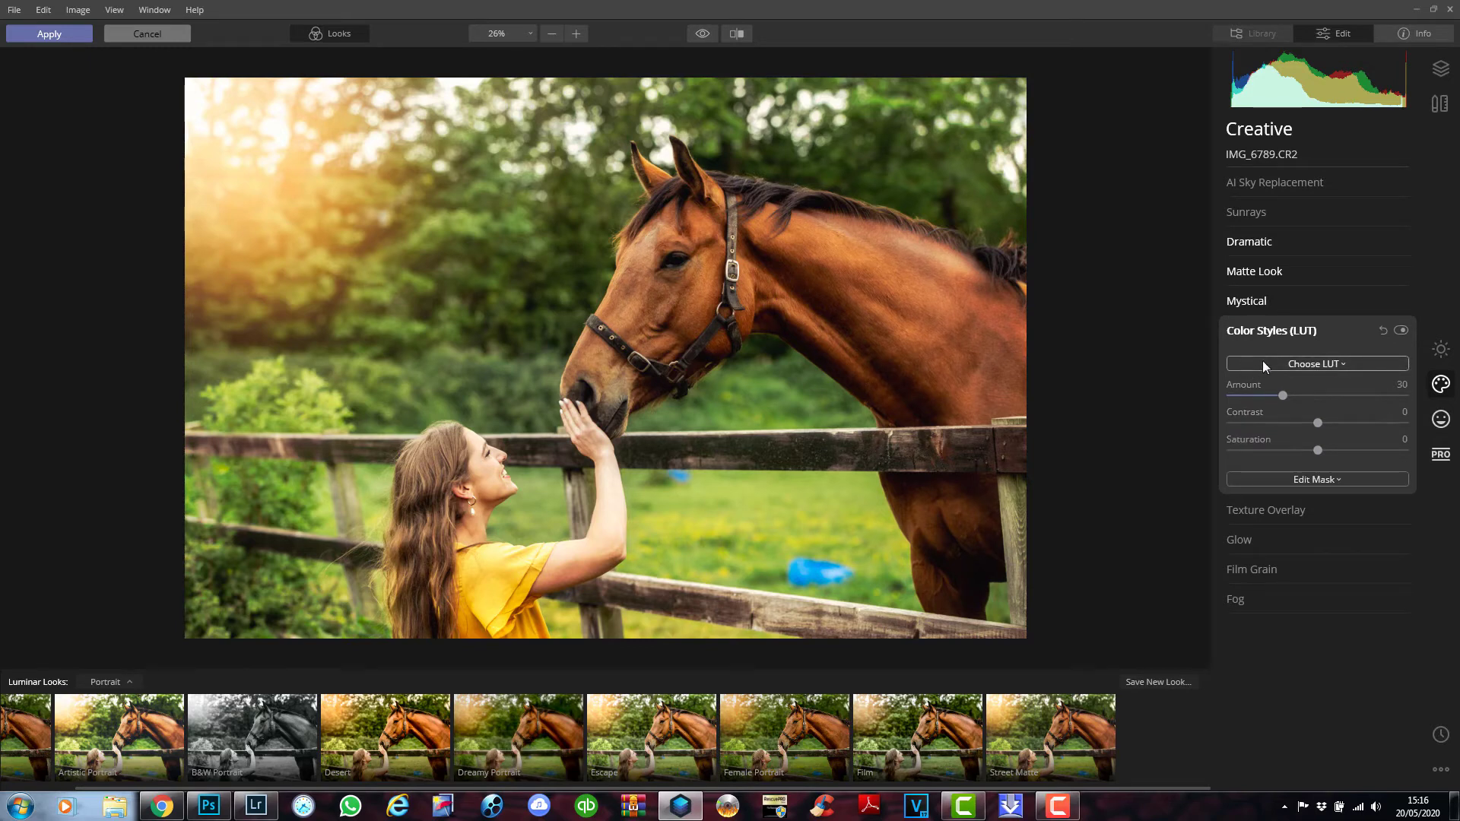
left_click(1263, 363)
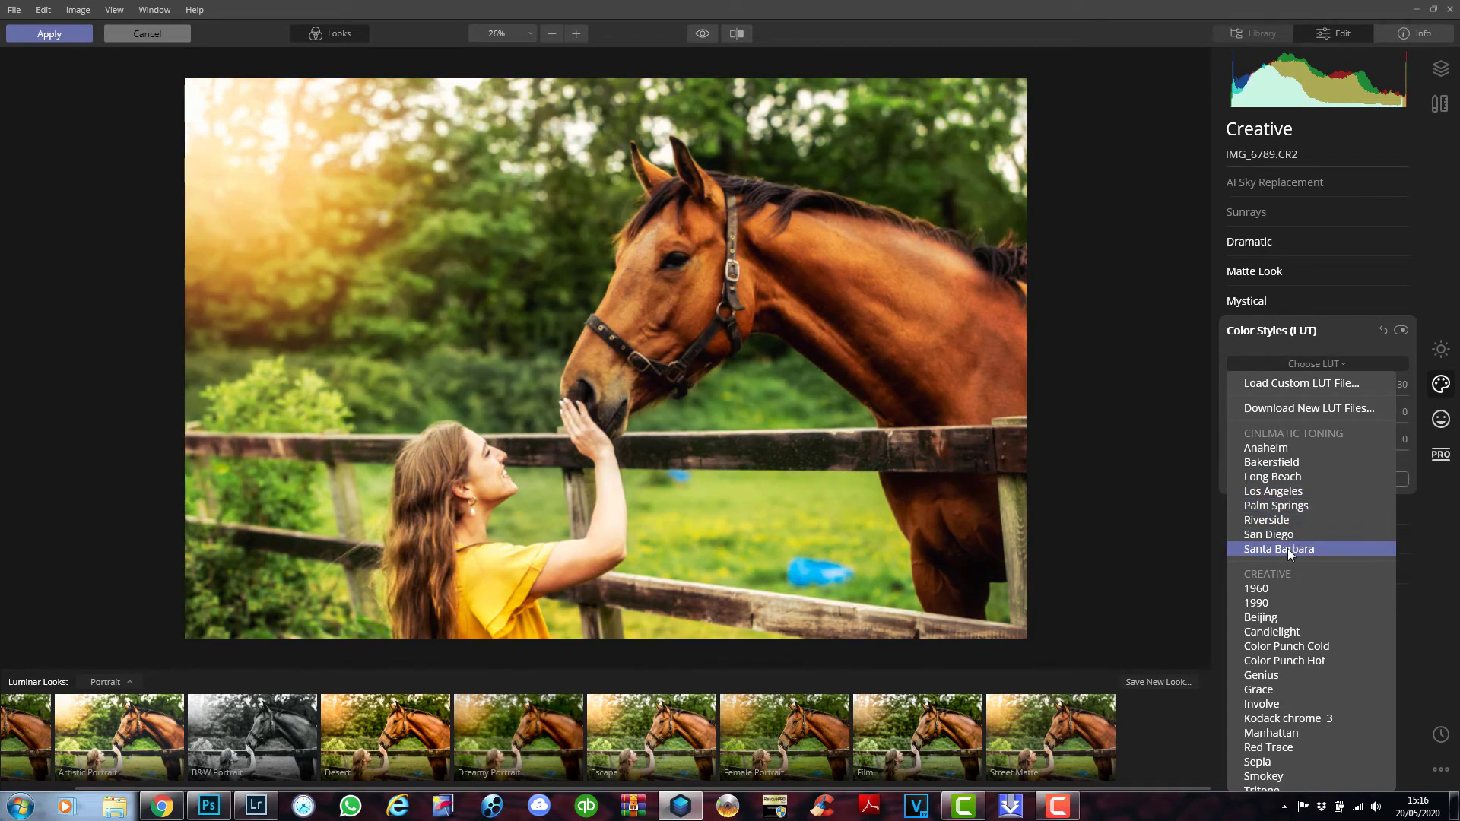
scroll(1304, 602, "down", 3)
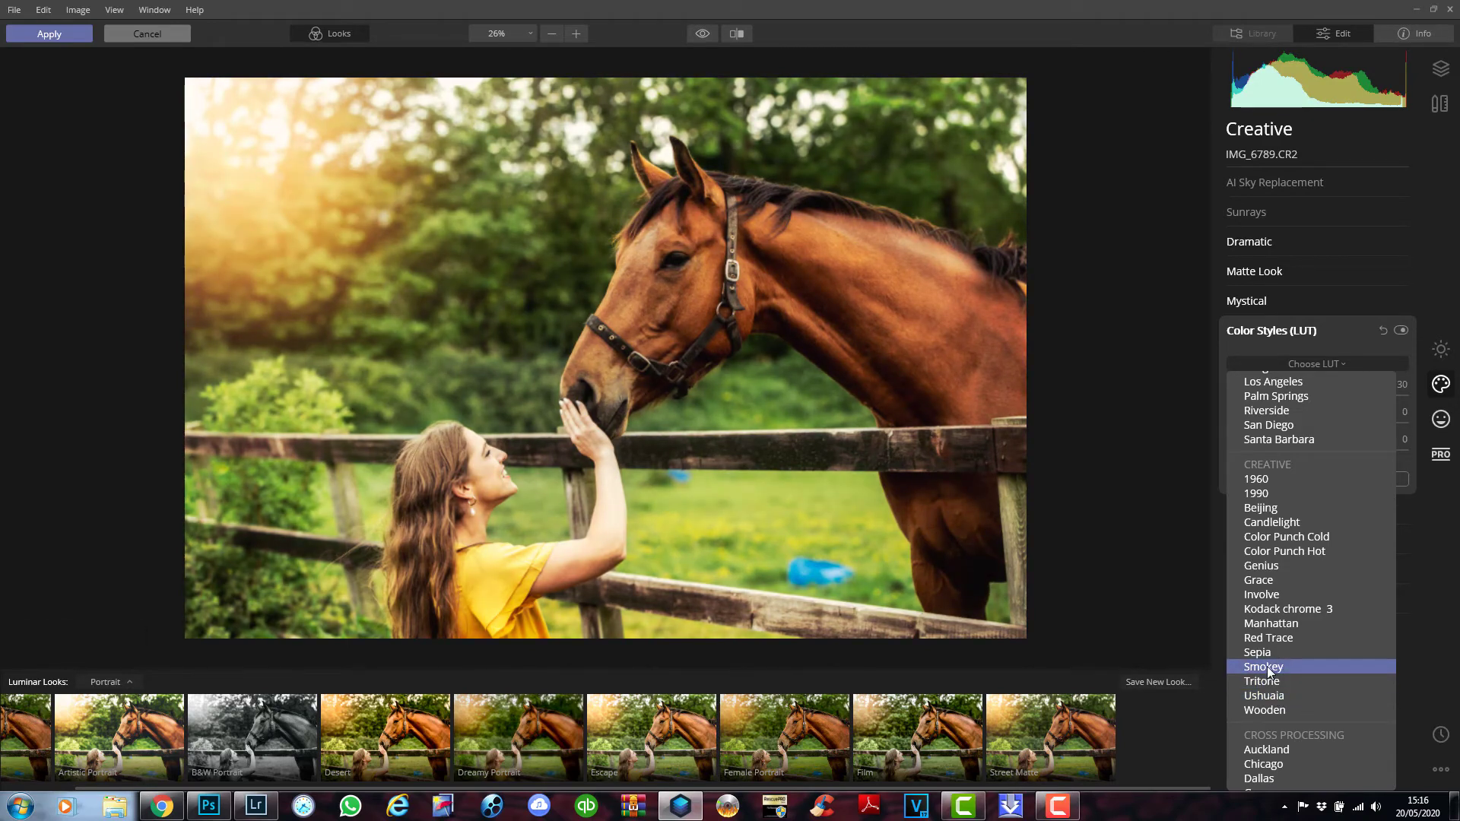
left_click(1267, 666)
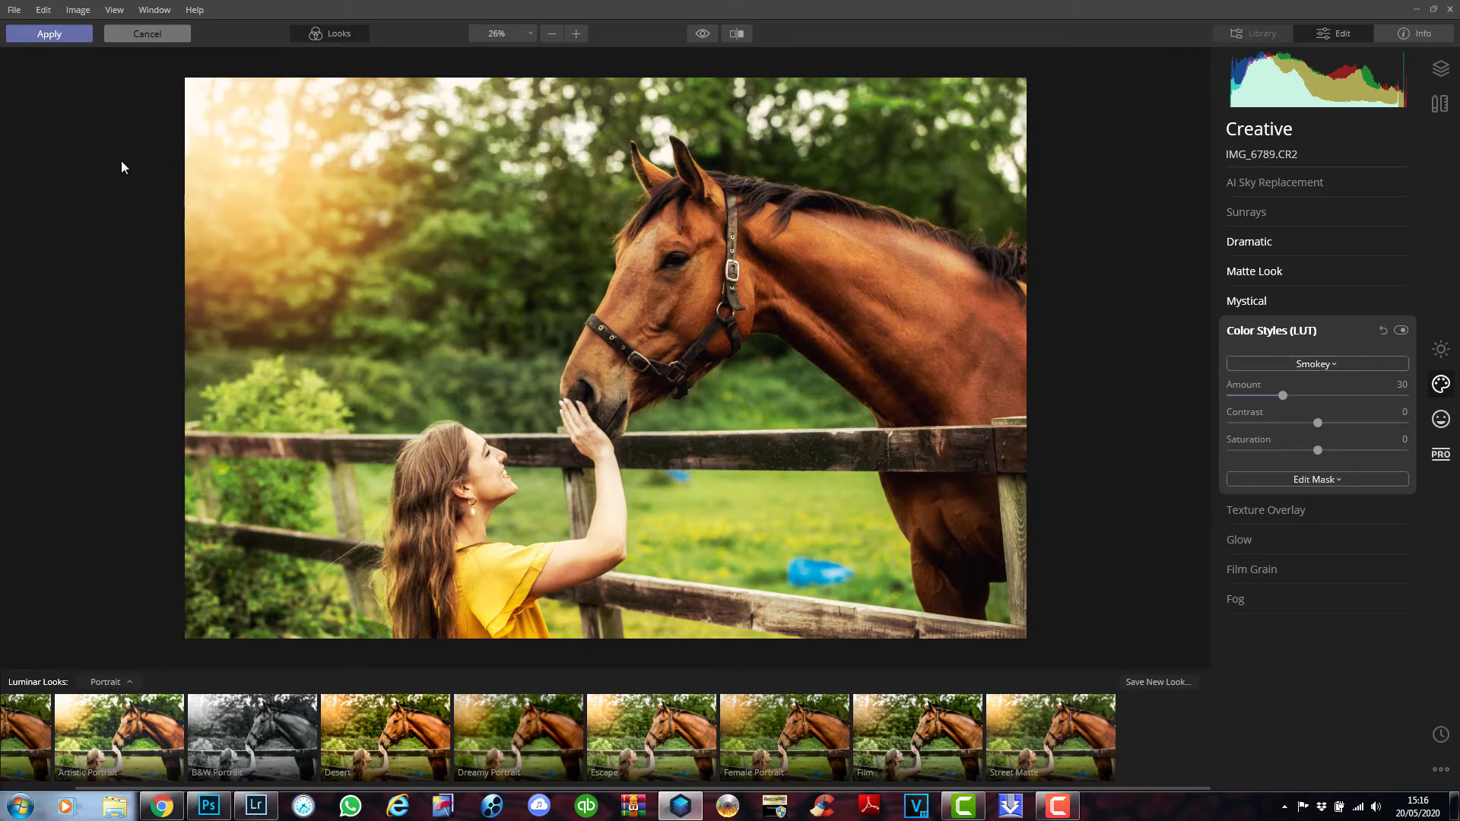
left_click(70, 34)
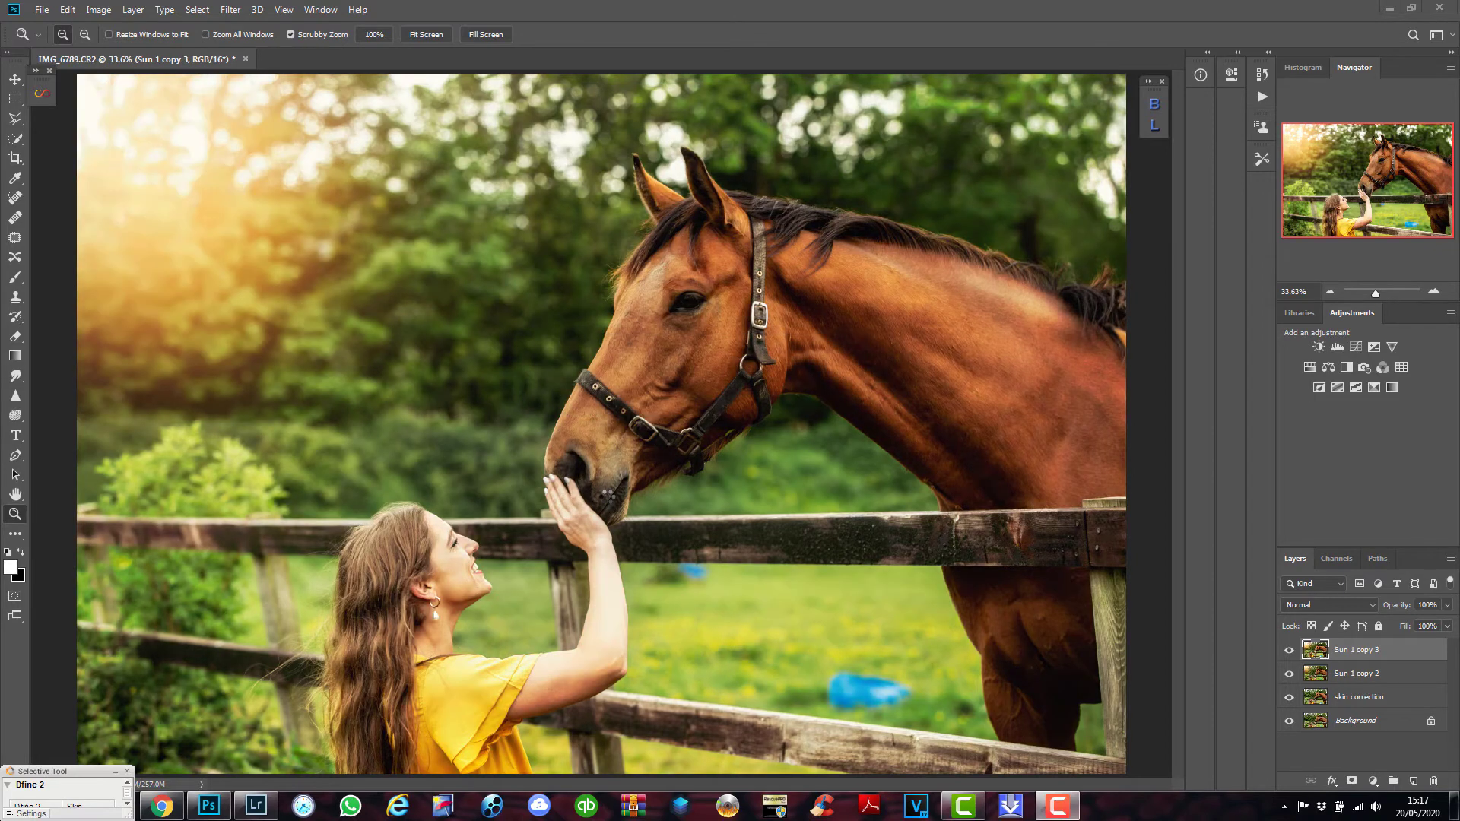
Compare the image with and without the Luminar-edited Sun 1 copy 3 layer.
left_click(1289, 652)
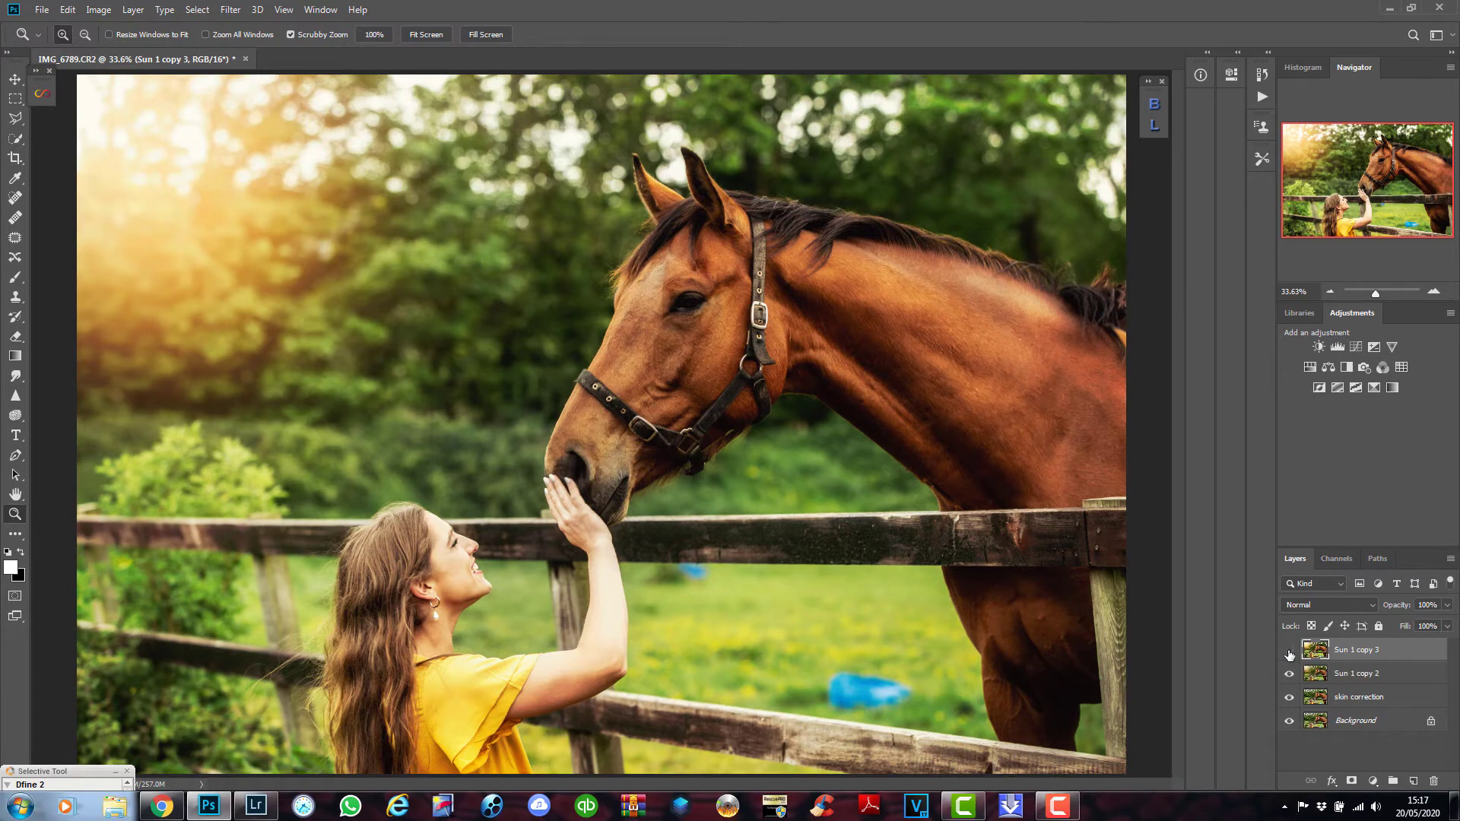
left_click(1288, 652)
left_click(1289, 652)
left_click(1289, 652)
left_click(1289, 653)
left_click(1289, 652)
left_click(1289, 653)
left_click(1289, 652)
Set the opacity of the Sun 1 copy 3 layer to 80%.
left_click(1447, 606)
mouse_move(1447, 623)
left_mouse_down()
mouse_move(1417, 632)
mouse_move(1434, 632)
left_mouse_up()
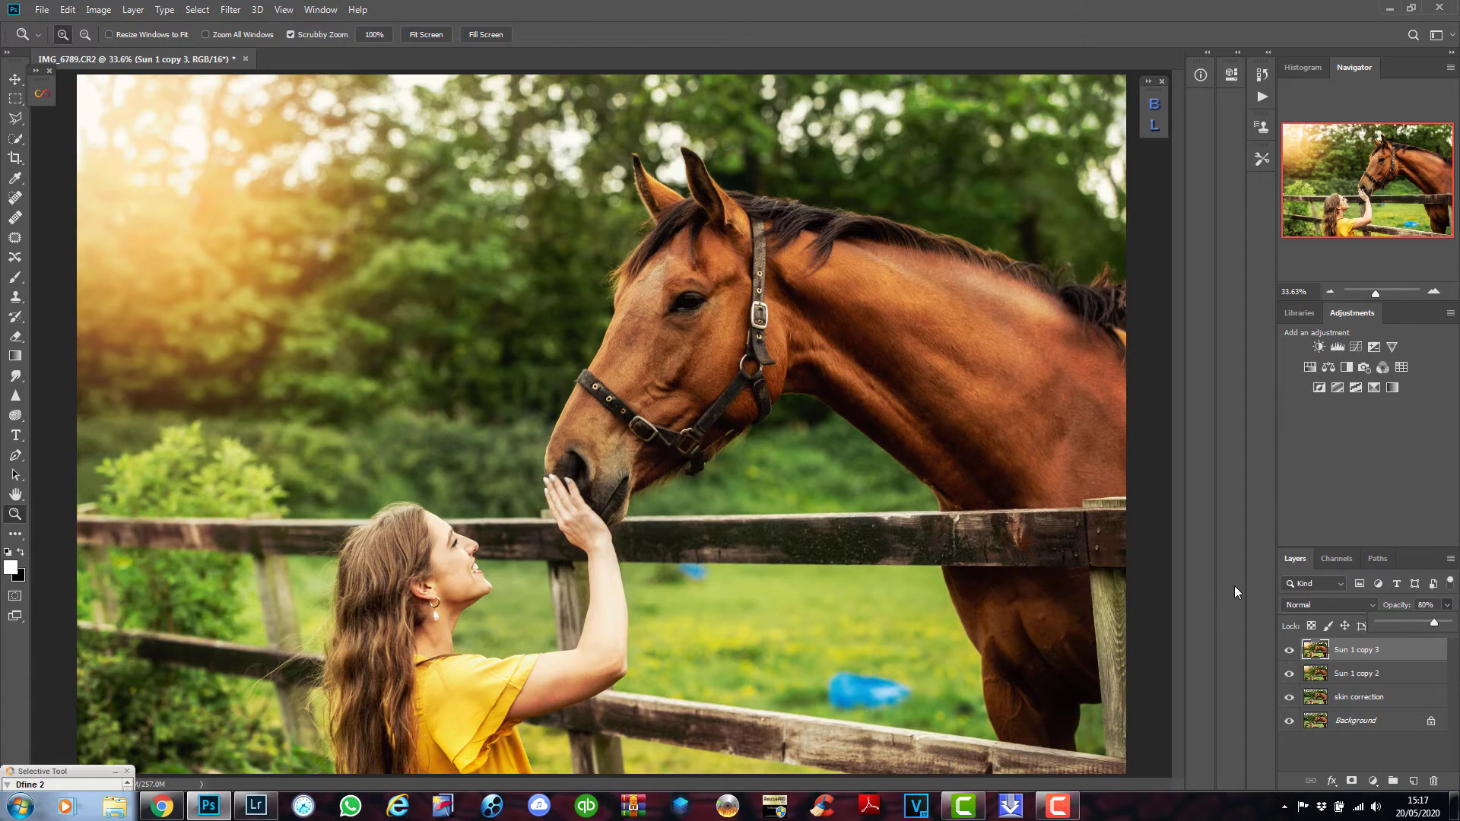
left_click(1261, 570)
Flatten all the layers into one image and duplicate the resulting Background layer.
left_click(1394, 722)
right_click(1394, 723)
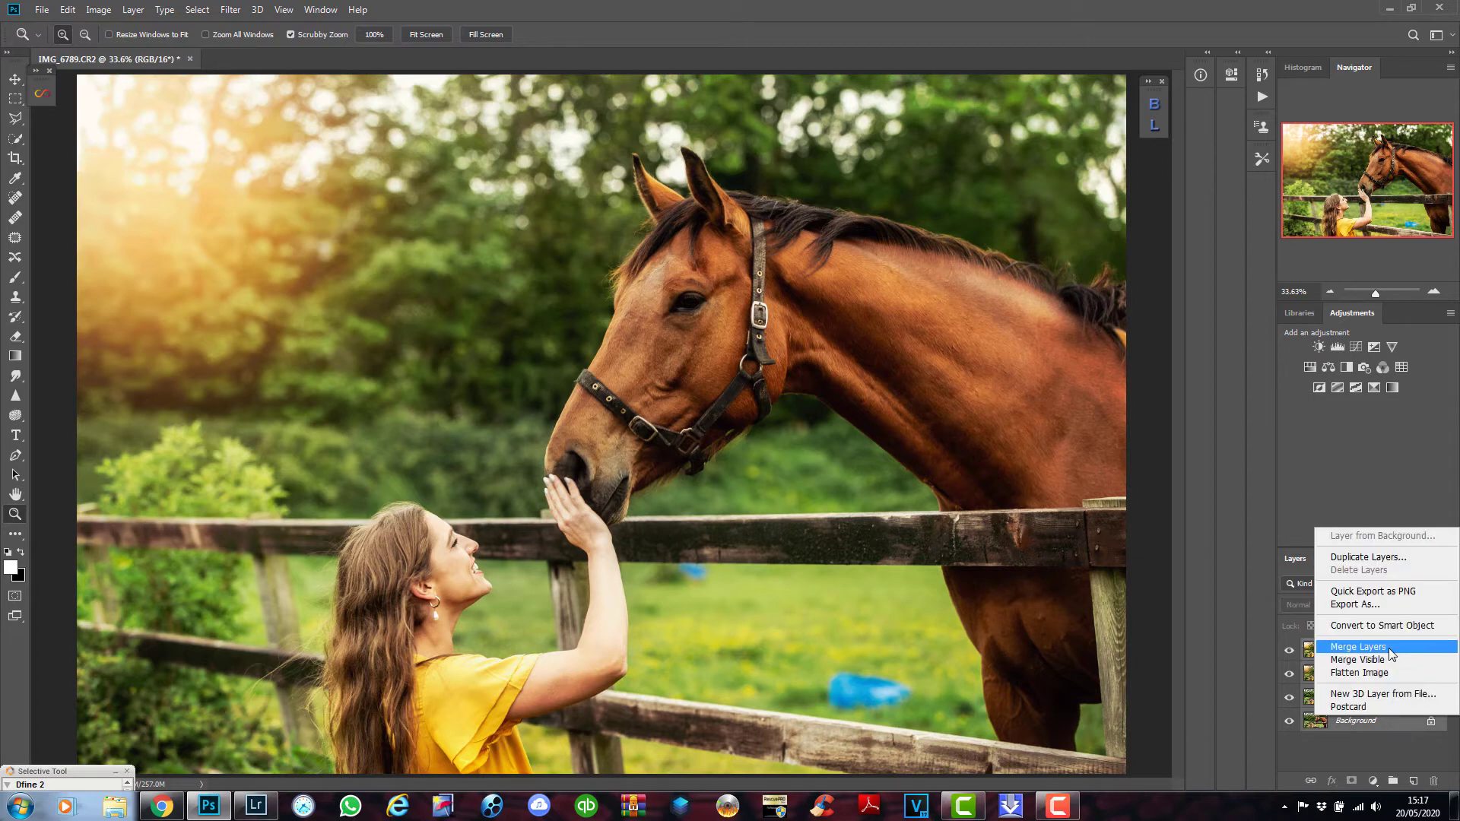
left_click(1385, 672)
right_click(1387, 653)
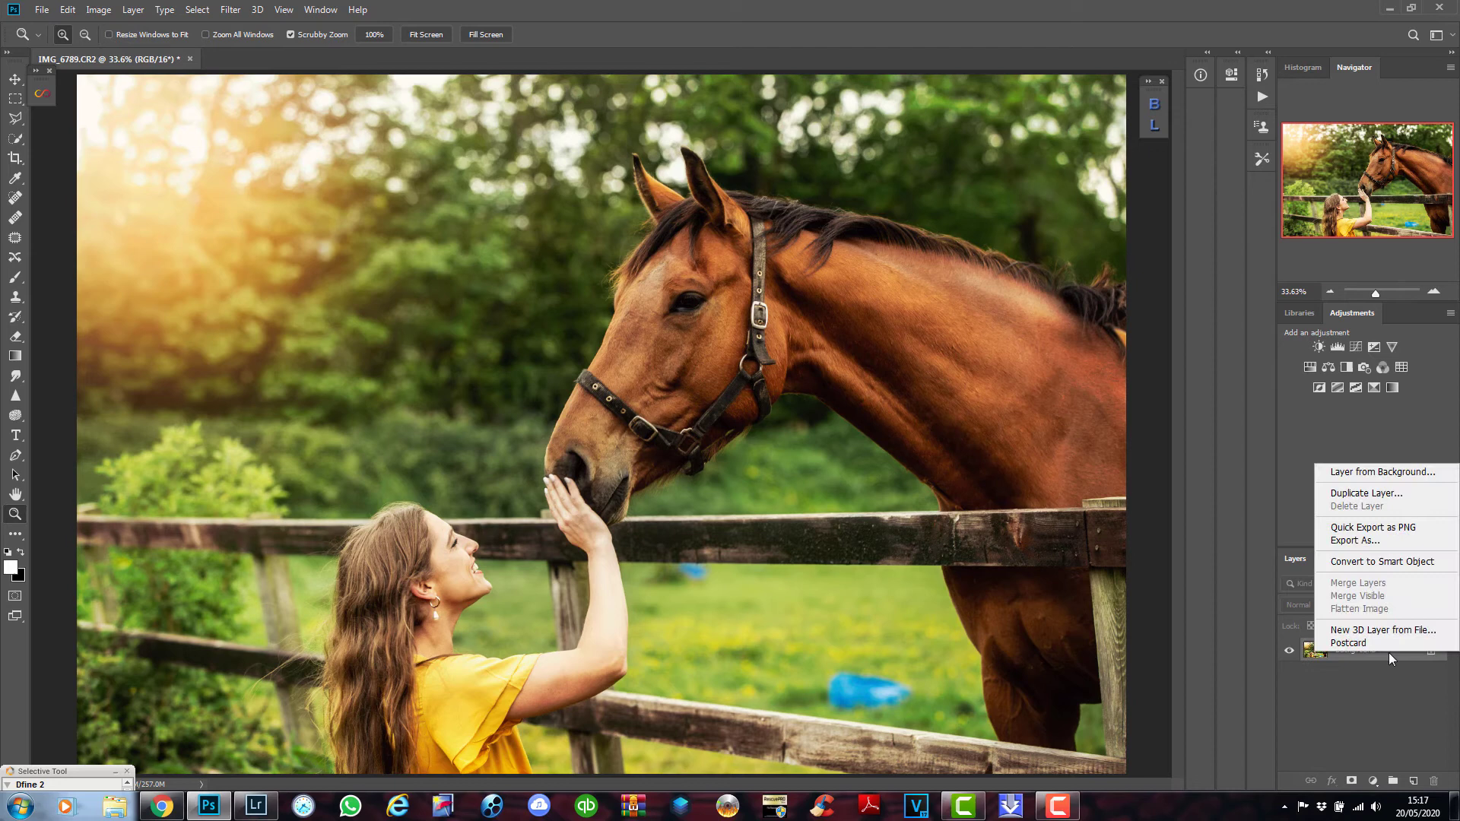
left_click(1398, 494)
left_click(874, 226)
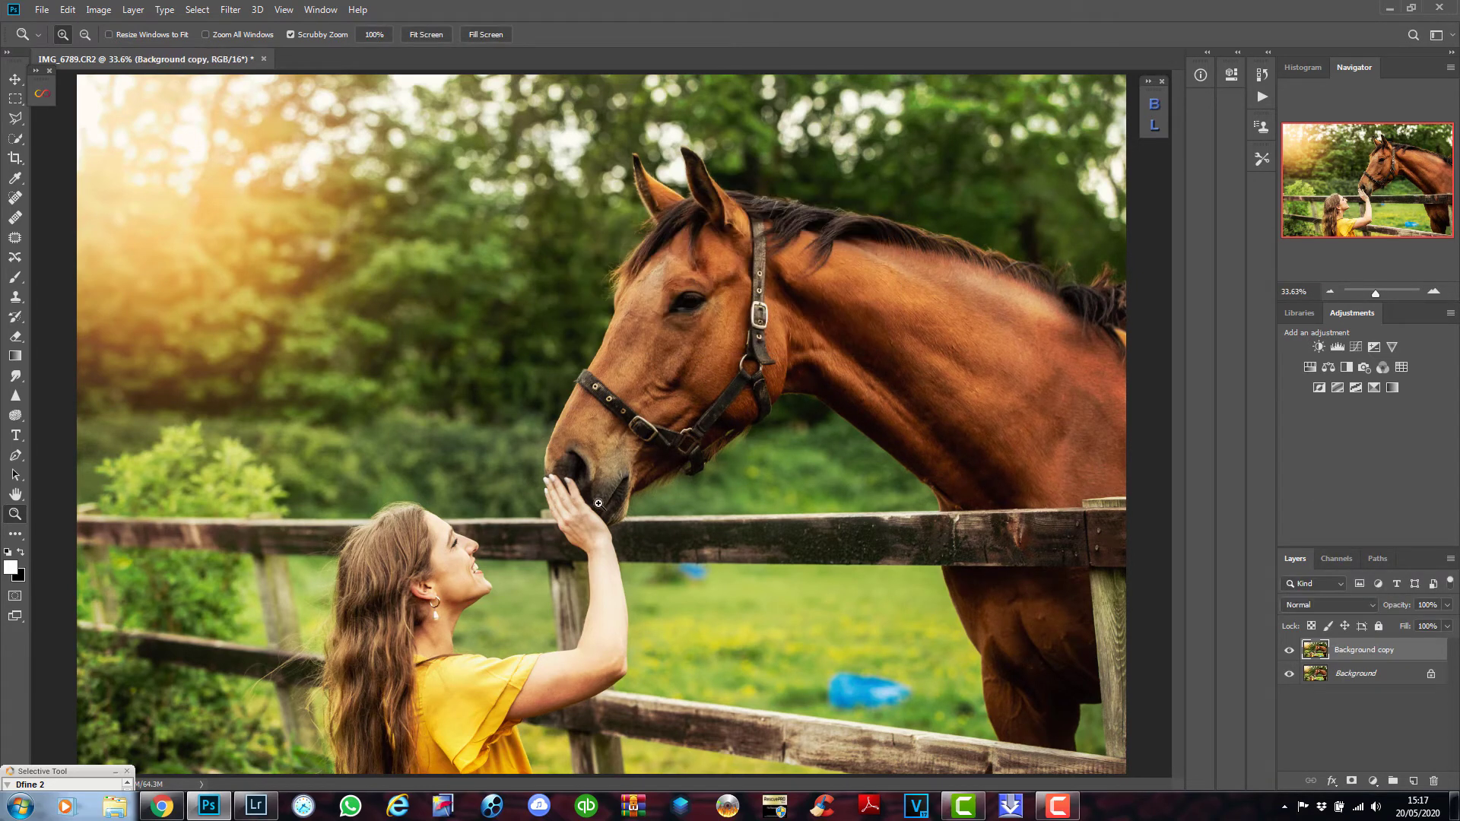
Add a Curves adjustment layer with the Multiply blend mode and invert its mask to black.
left_click(1356, 348)
left_click(1328, 606)
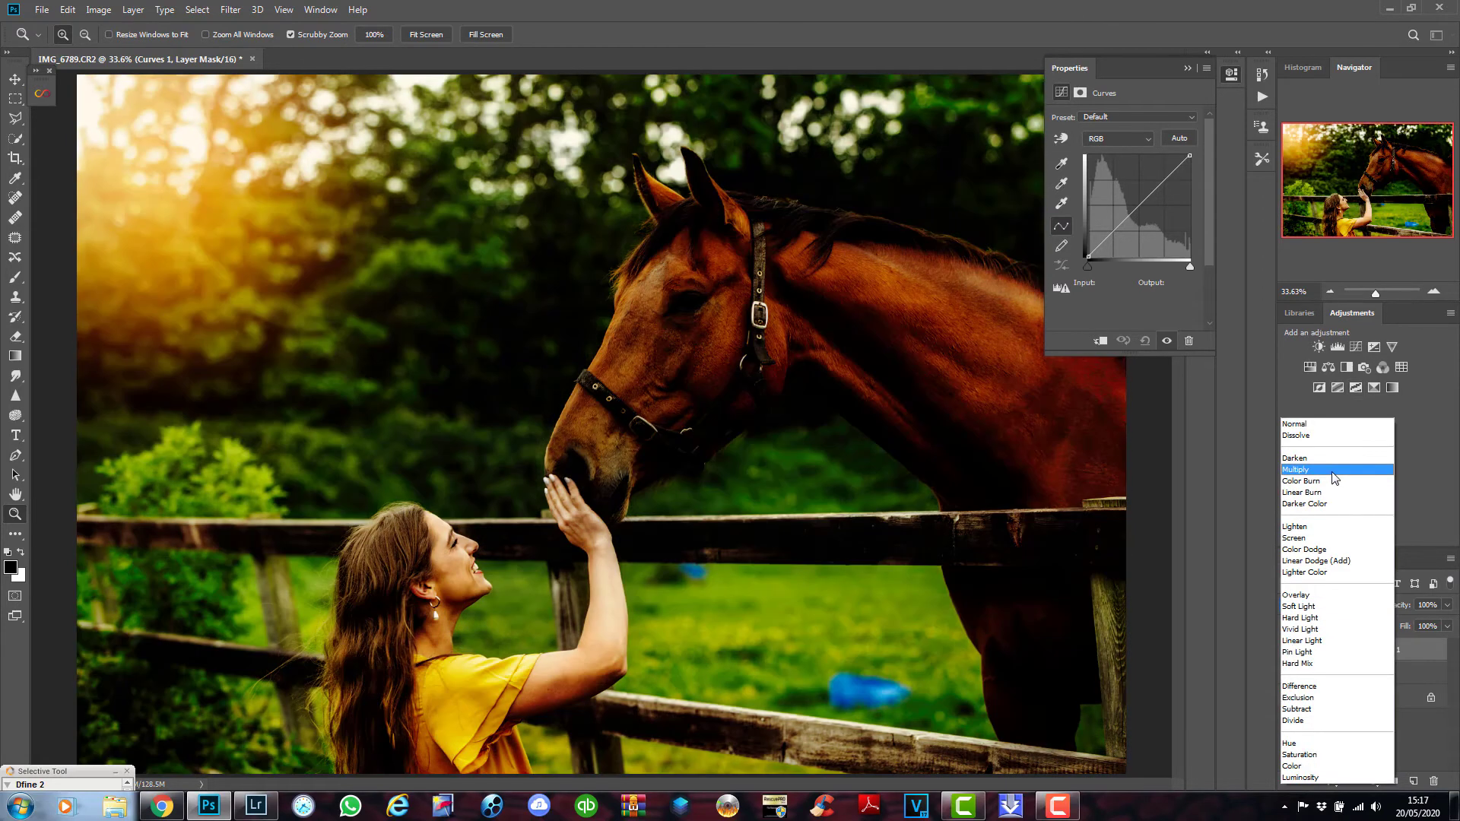
left_click(1332, 471)
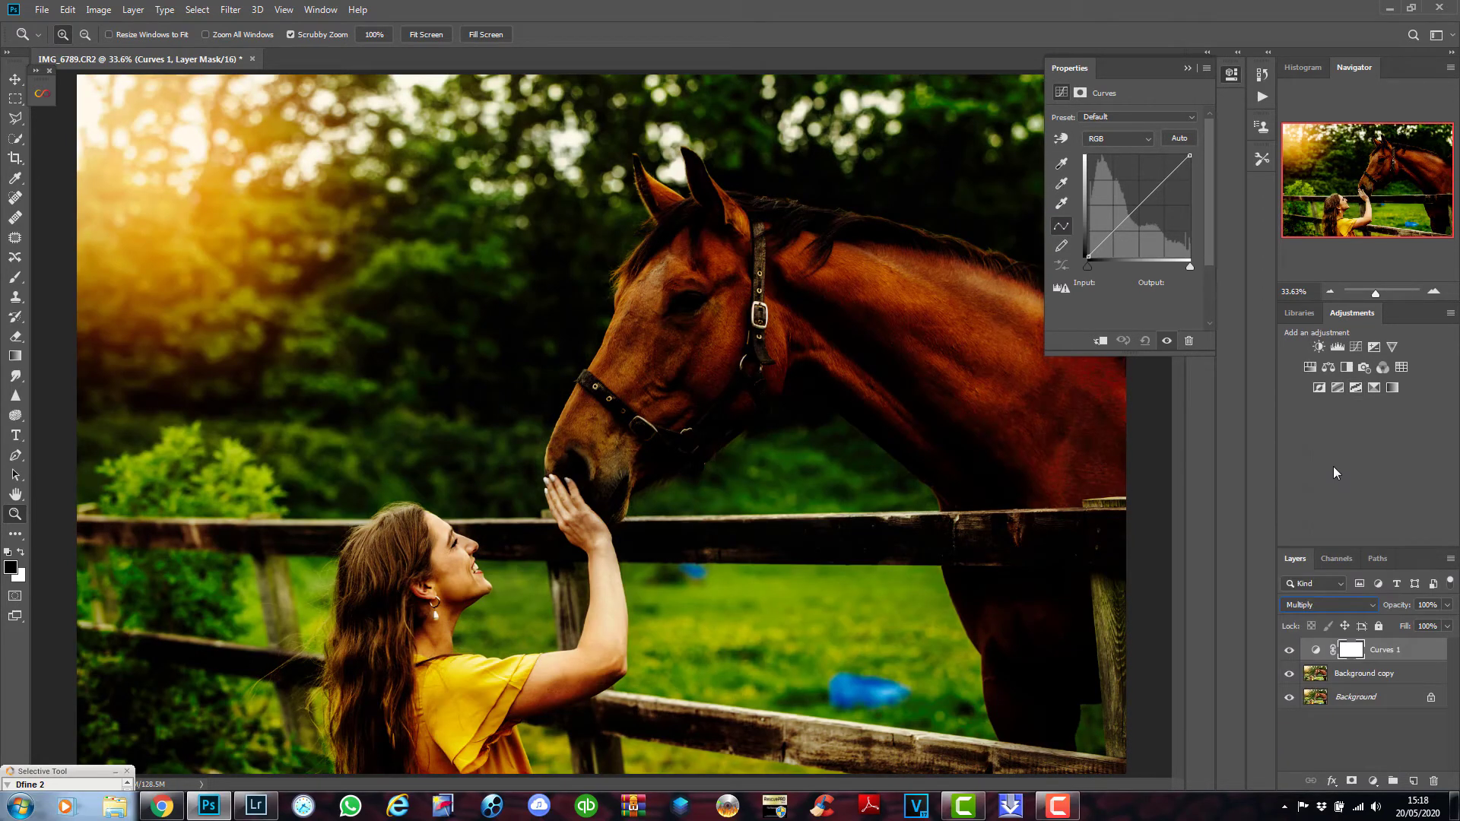
key("ctrl+i")
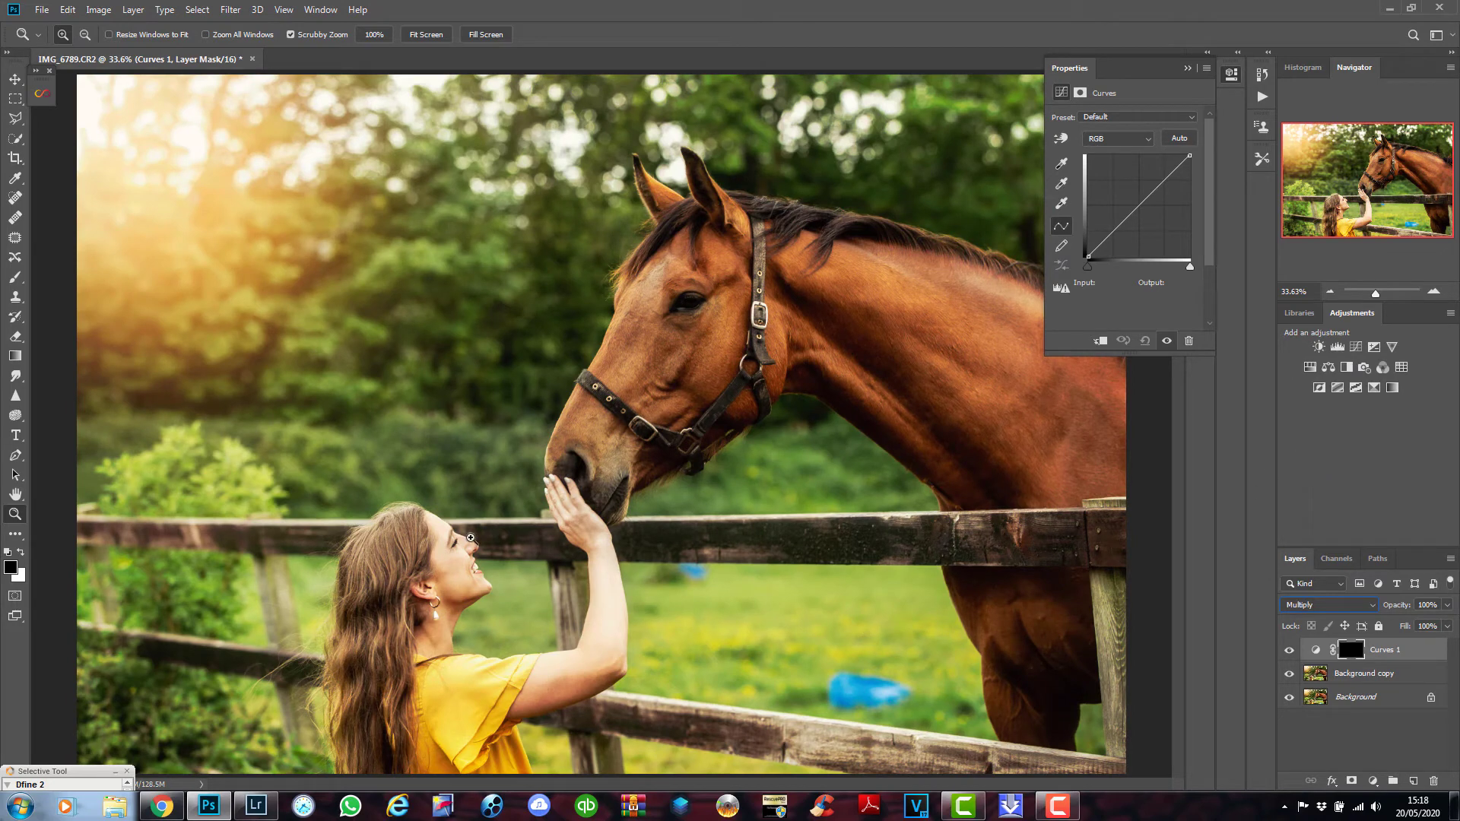
Set up a white Soft Round brush at 25% opacity and 1102 px for painting on the Curves mask.
left_click(15, 276)
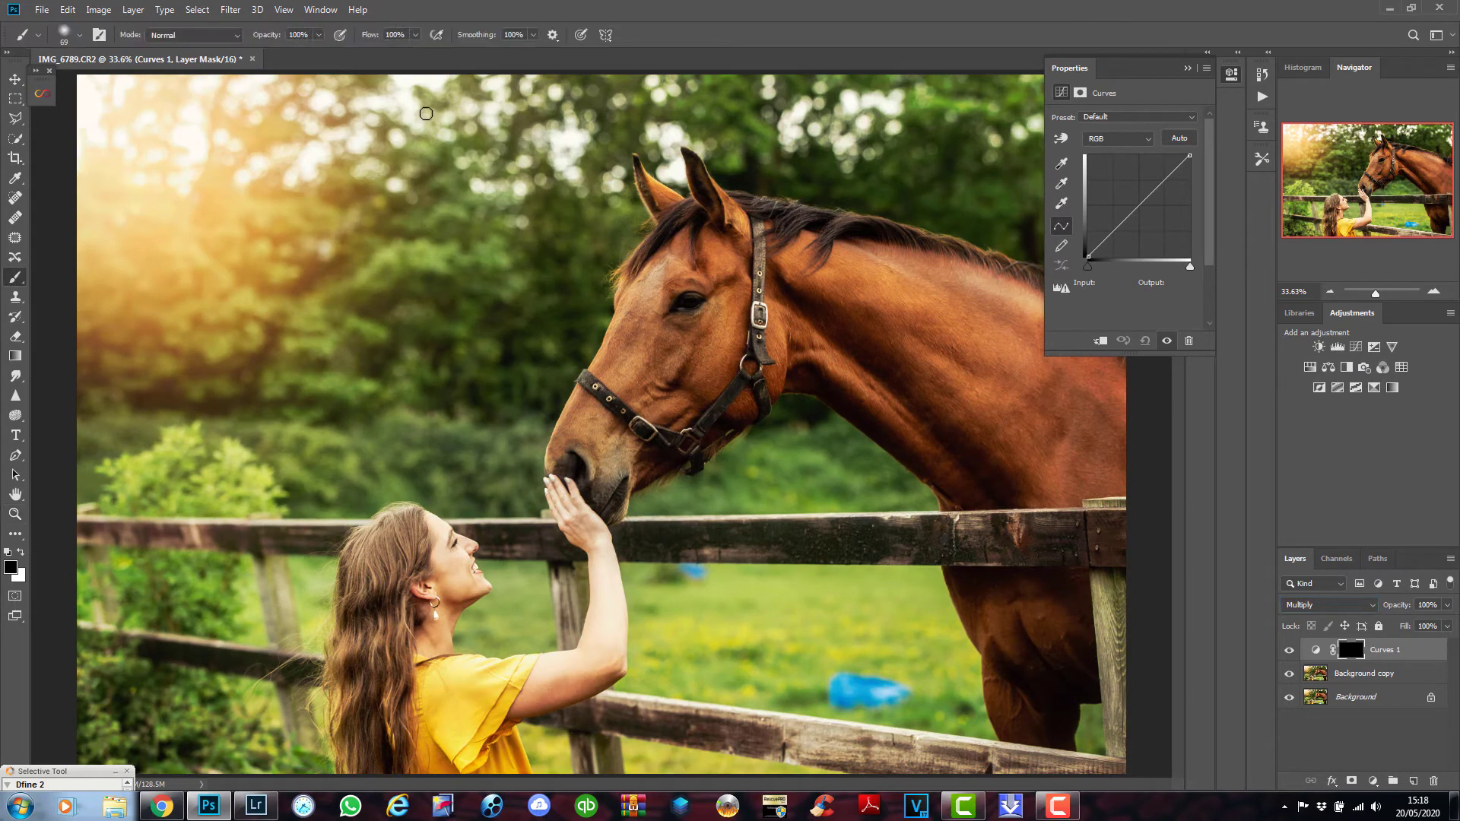
left_click_drag(318, 35, 266, 54)
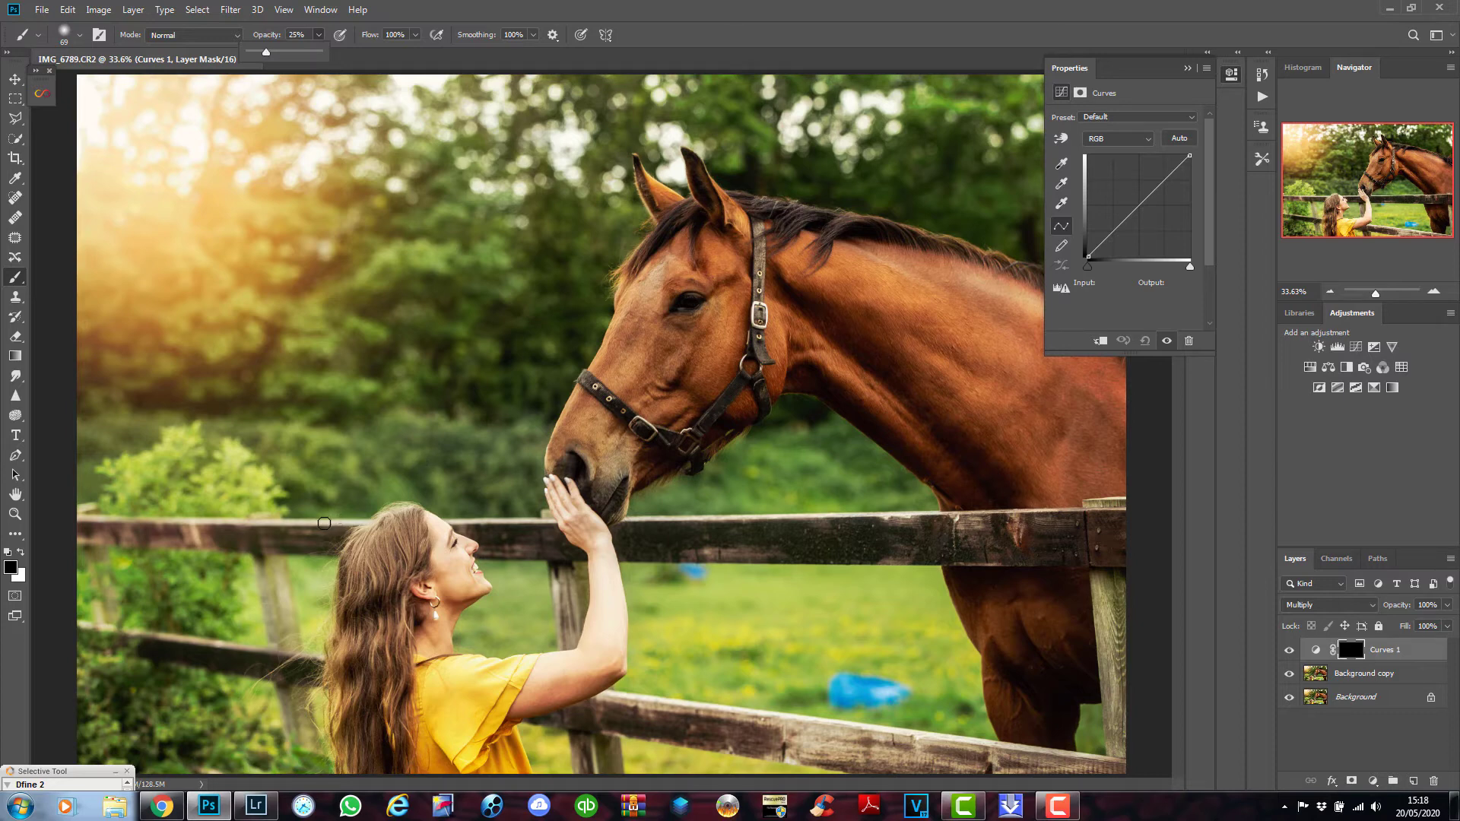
right_click(316, 361)
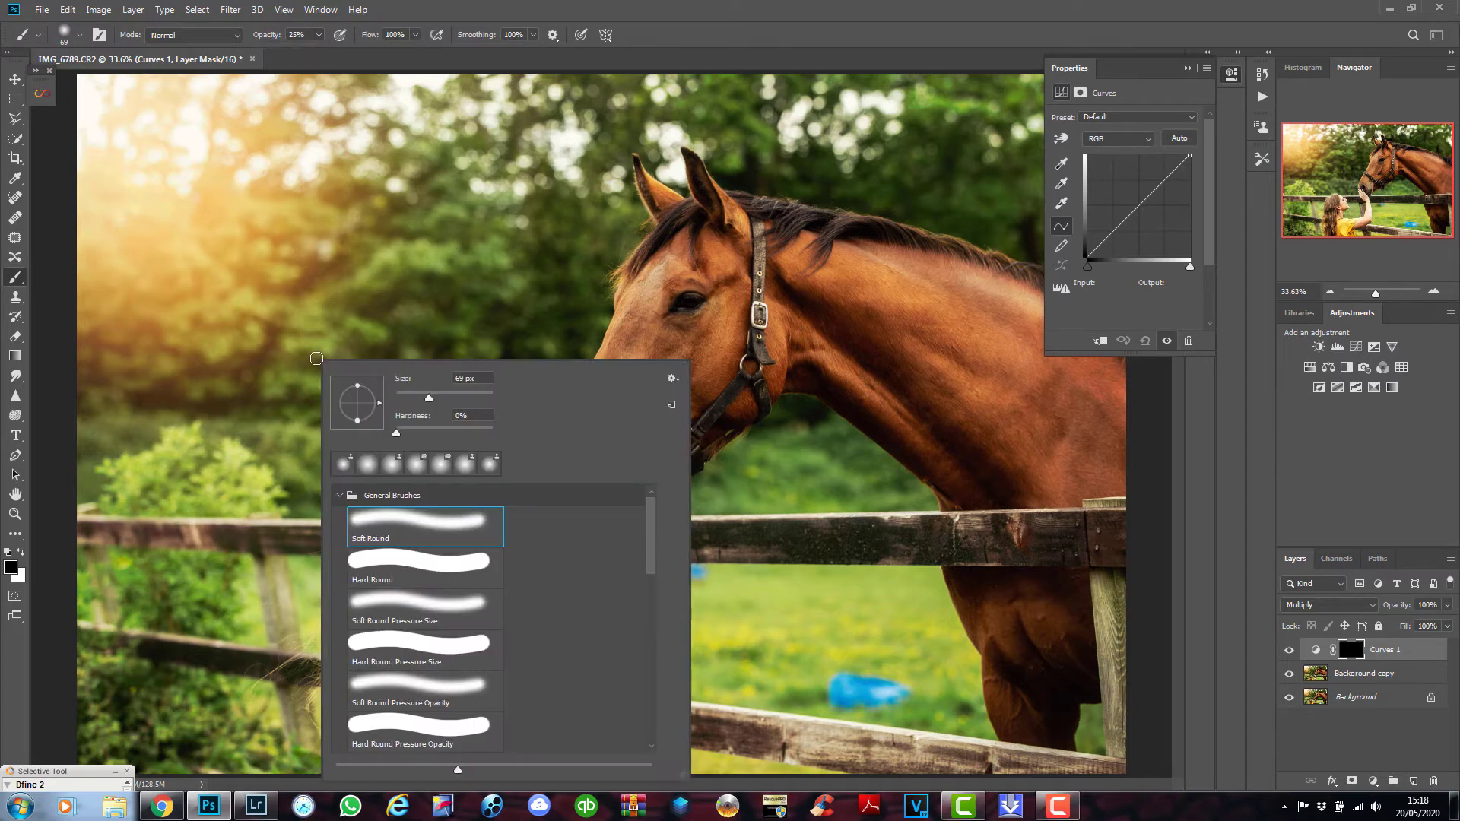
left_click(487, 397)
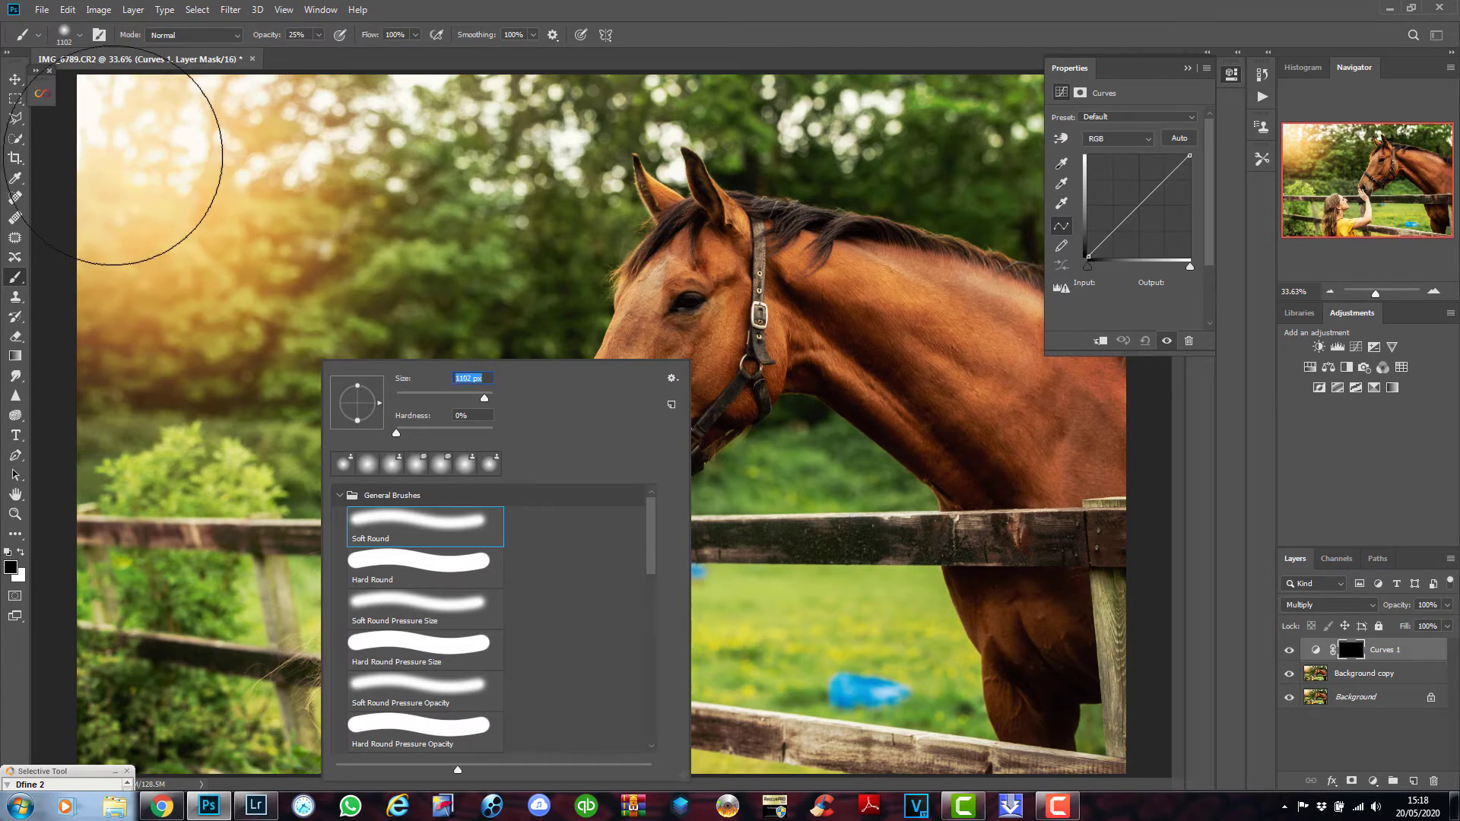
left_click(137, 146)
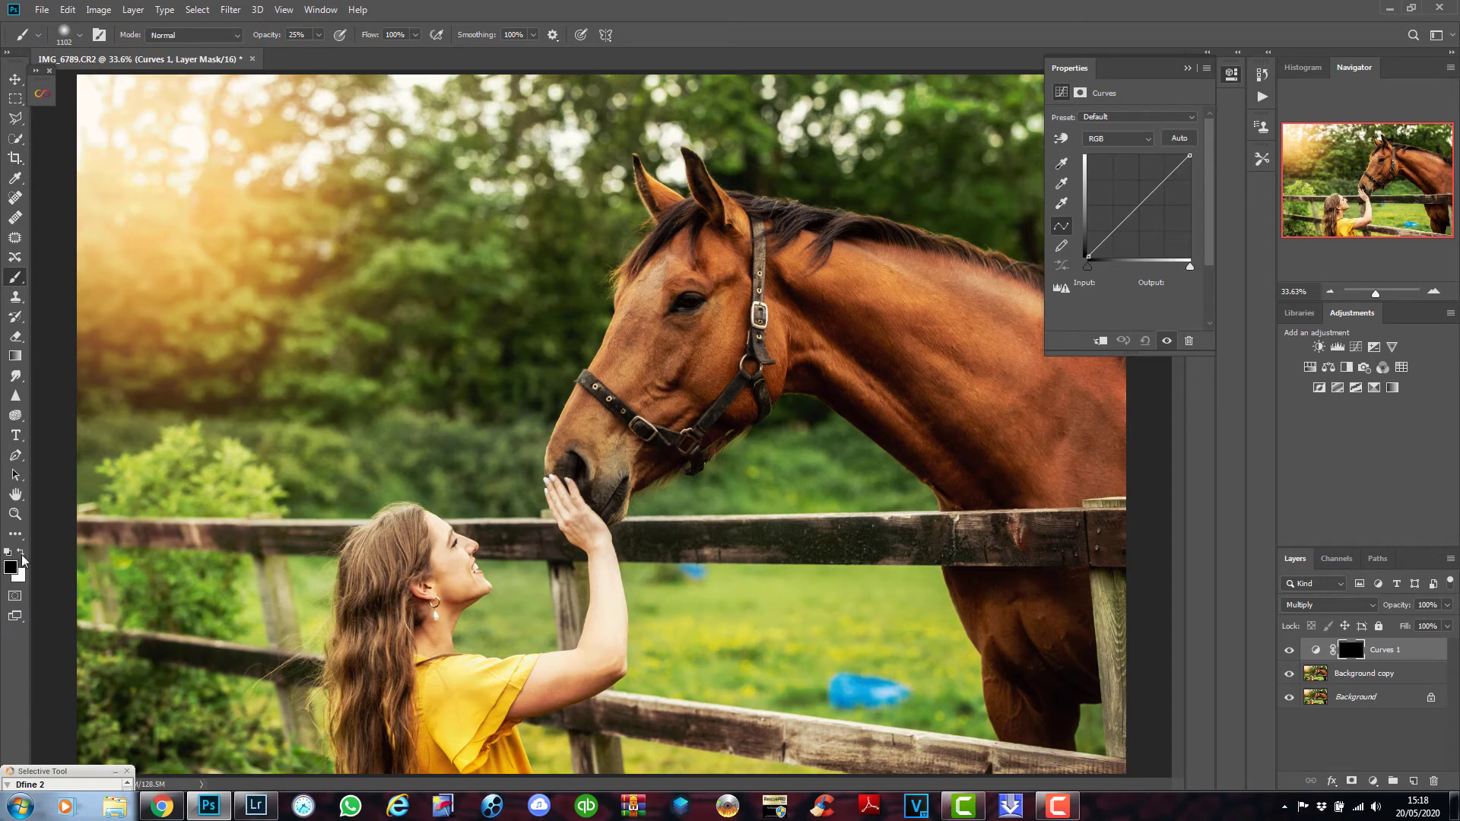
left_click(21, 553)
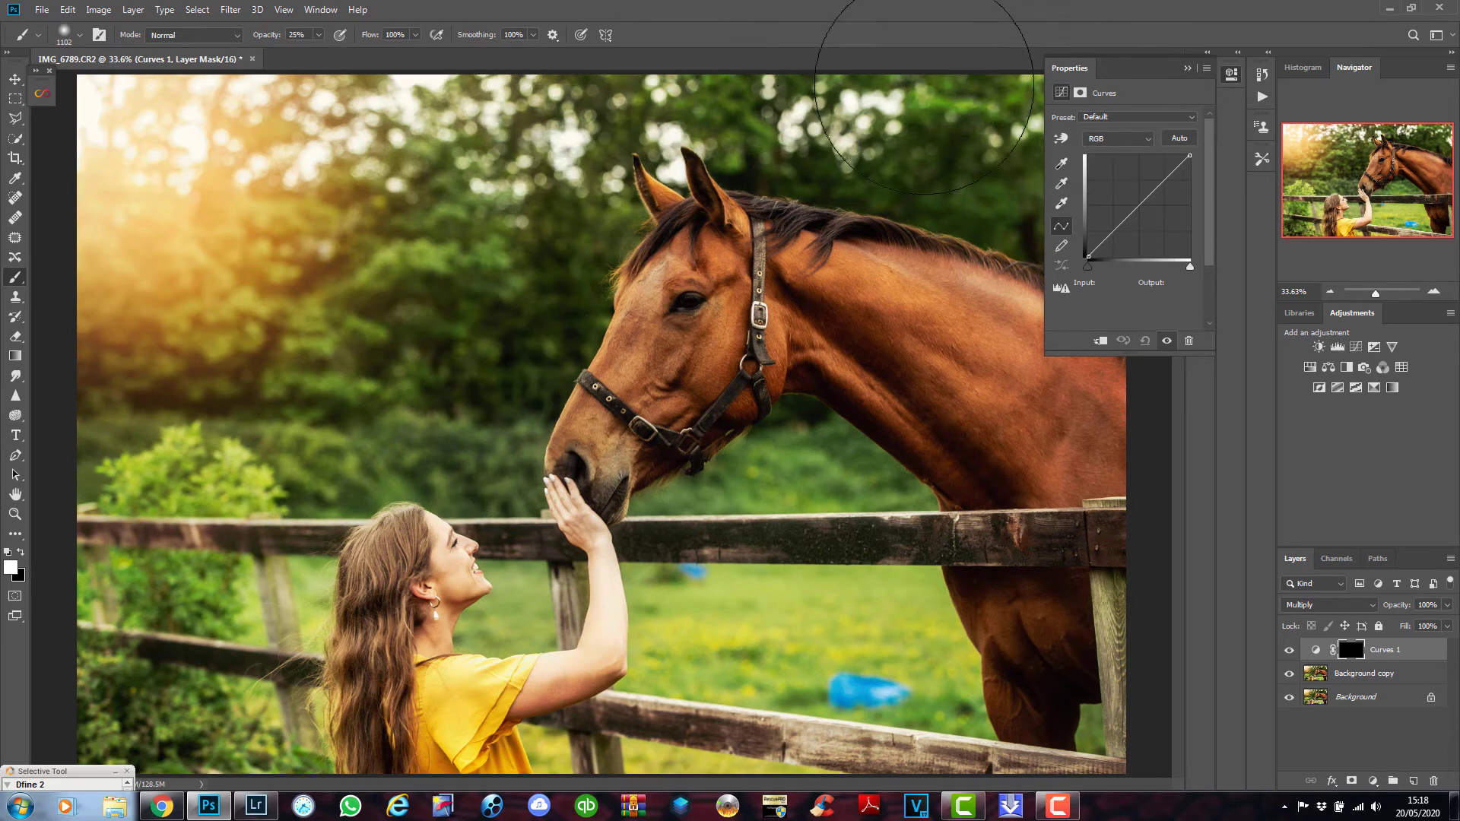
Paint the Curves mask with the large soft brush to darken the outer areas of the photo, including the grass and fence.
left_click(1186, 68)
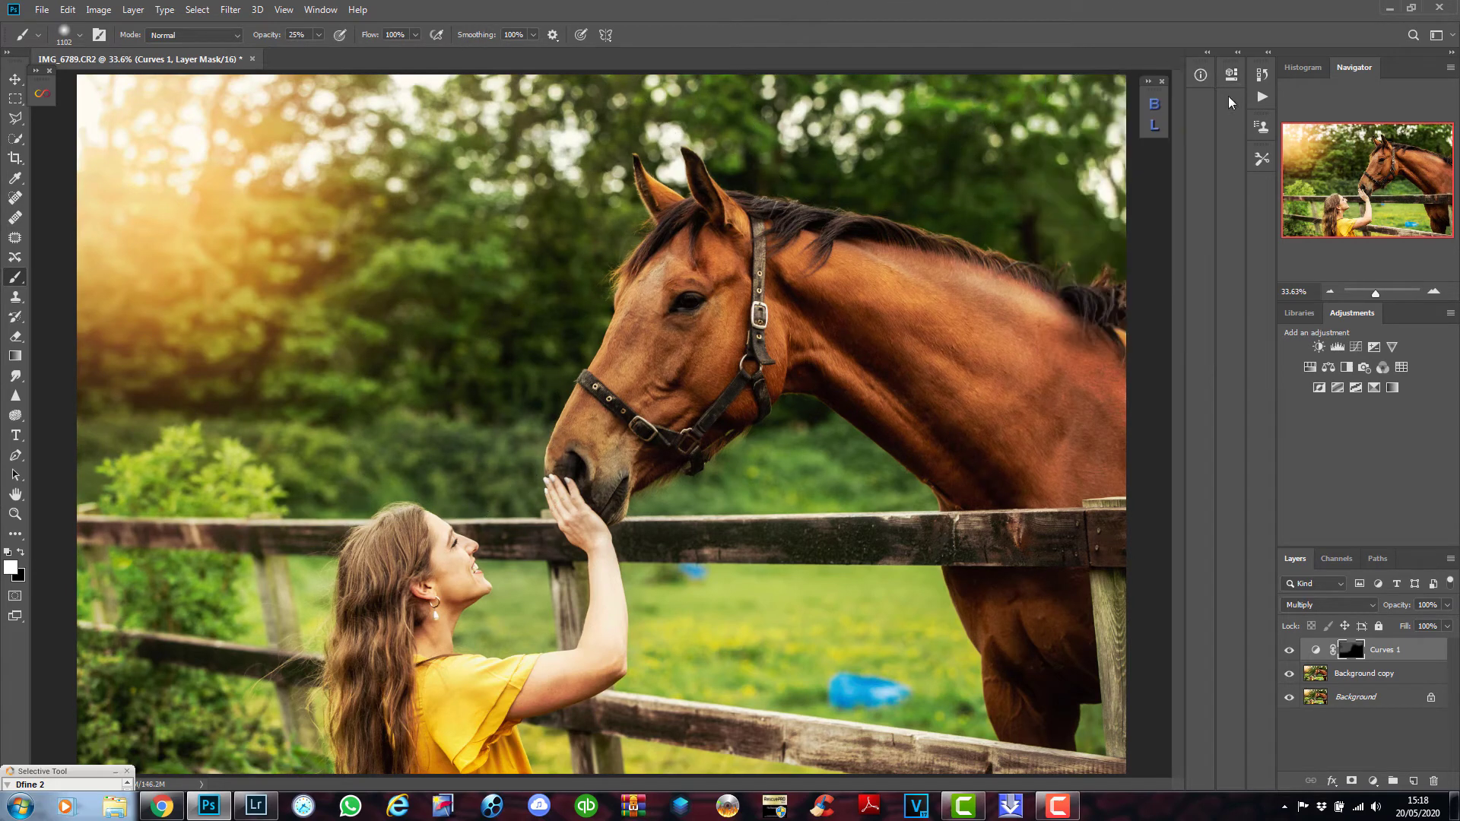
mouse_move(794, 692)
left_mouse_down()
mouse_move(773, 642)
mouse_move(766, 652)
mouse_move(798, 636)
mouse_move(808, 525)
mouse_move(857, 623)
mouse_move(874, 713)
mouse_move(864, 669)
mouse_move(755, 685)
mouse_move(723, 717)
mouse_move(829, 654)
mouse_move(772, 574)
mouse_move(776, 589)
mouse_move(798, 525)
mouse_move(884, 735)
left_mouse_up()
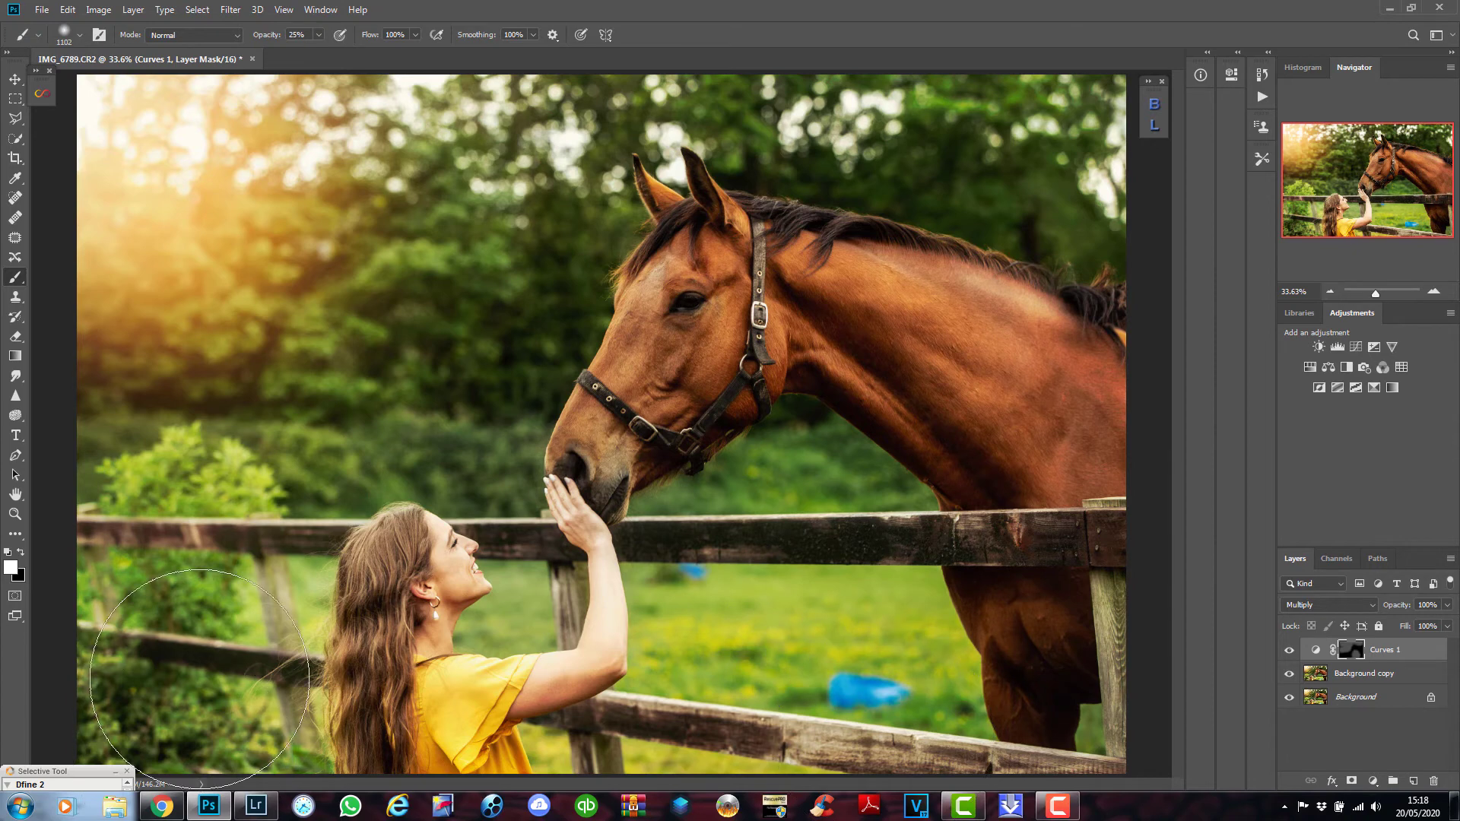
mouse_move(224, 688)
left_mouse_down()
mouse_move(234, 629)
mouse_move(187, 608)
mouse_move(254, 471)
mouse_move(215, 467)
mouse_move(210, 383)
mouse_move(160, 444)
mouse_move(144, 419)
mouse_move(116, 465)
mouse_move(123, 559)
mouse_move(159, 535)
mouse_move(171, 575)
mouse_move(193, 471)
mouse_move(209, 500)
mouse_move(267, 430)
mouse_move(364, 381)
mouse_move(457, 404)
mouse_move(447, 333)
mouse_move(546, 225)
mouse_move(467, 172)
mouse_move(480, 155)
mouse_move(281, 221)
mouse_move(132, 233)
mouse_move(18, 124)
mouse_move(566, 101)
mouse_move(684, 79)
mouse_move(1059, 78)
mouse_move(969, 93)
mouse_move(1085, 129)
left_mouse_up()
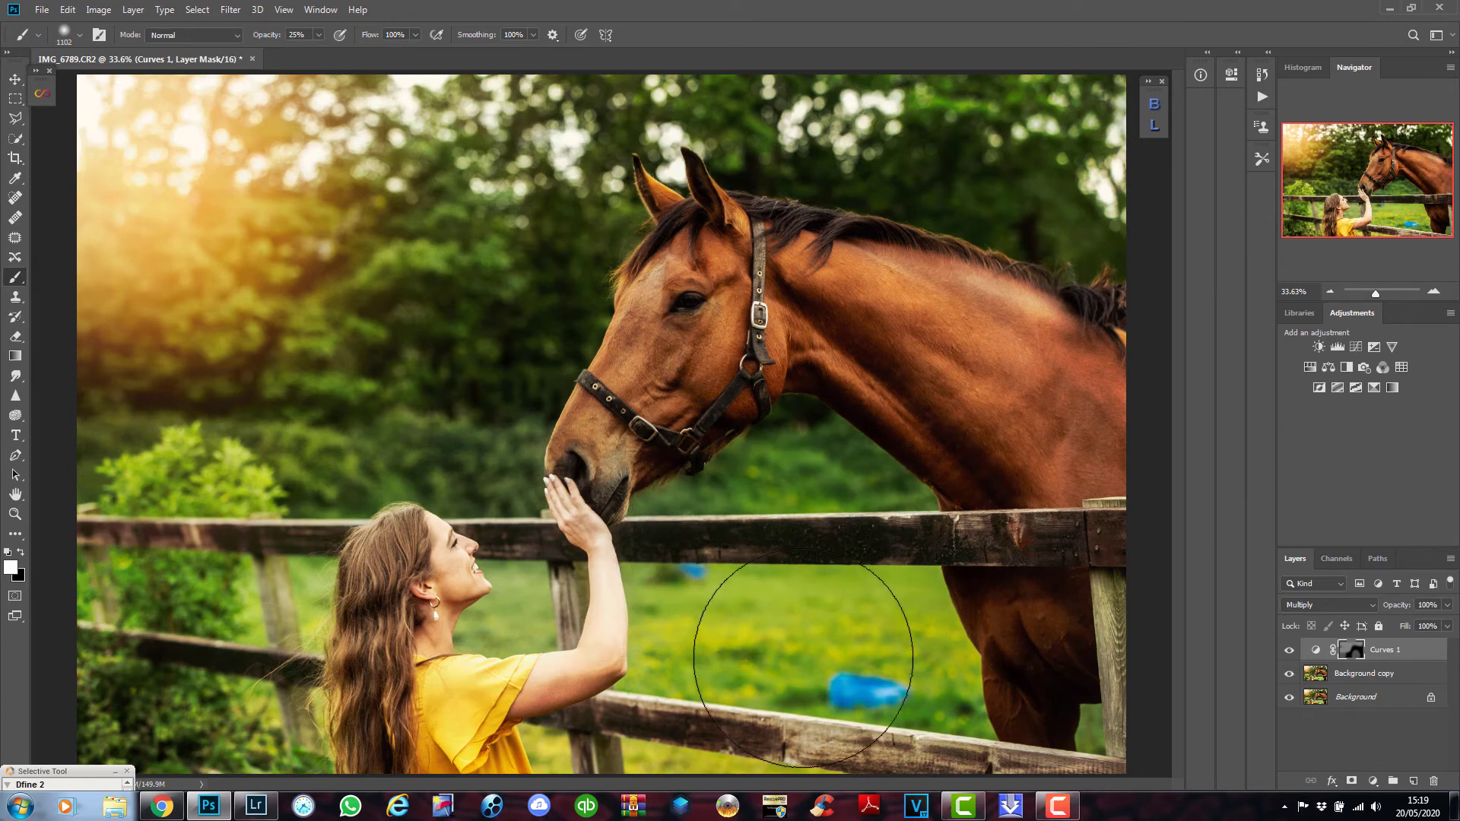
left_click_drag(866, 707, 882, 713)
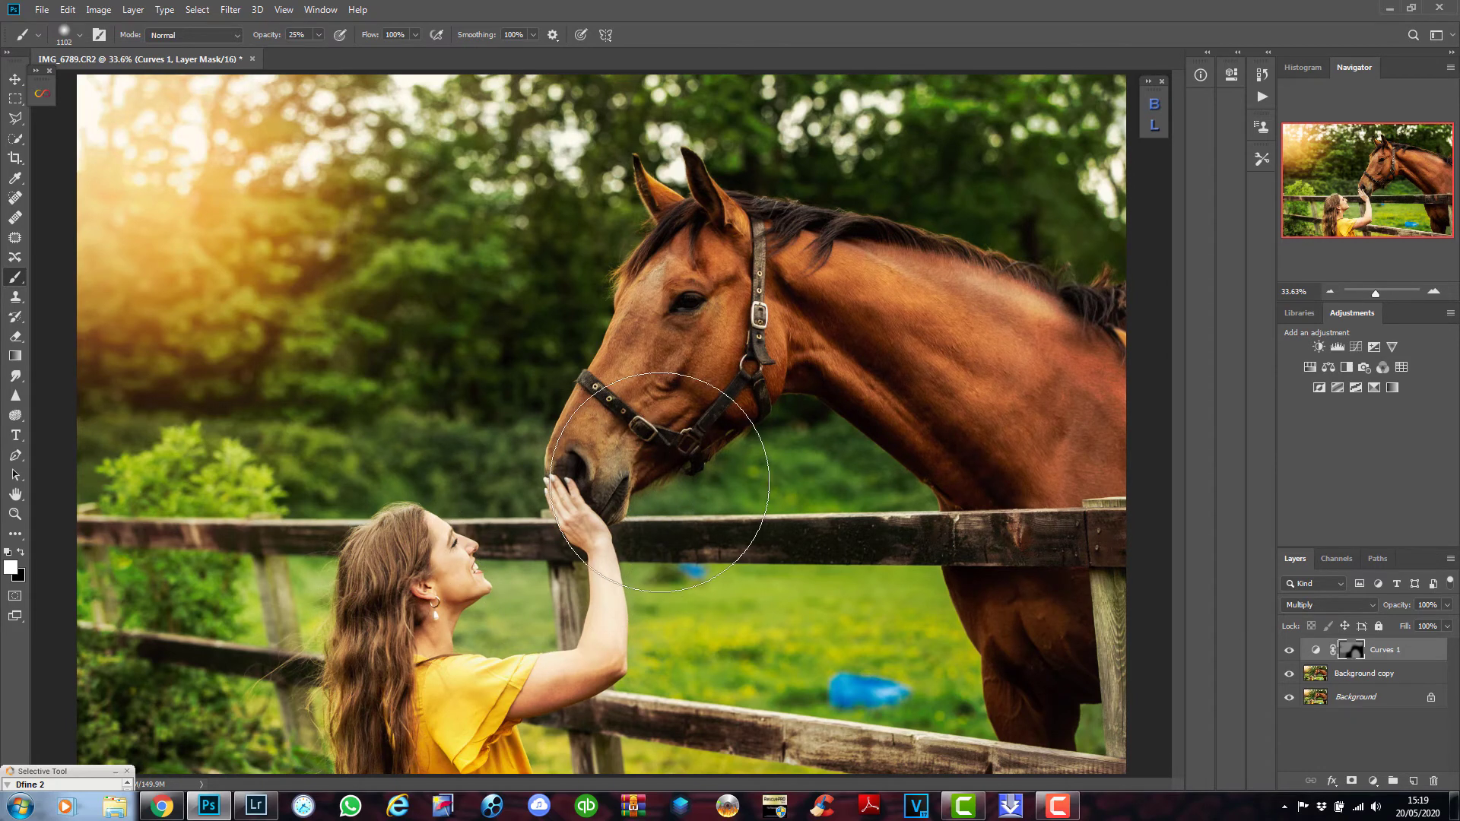
Reduce the brush size to 94 px for finer burning on the Curves mask.
right_click(760, 487)
left_click(791, 405)
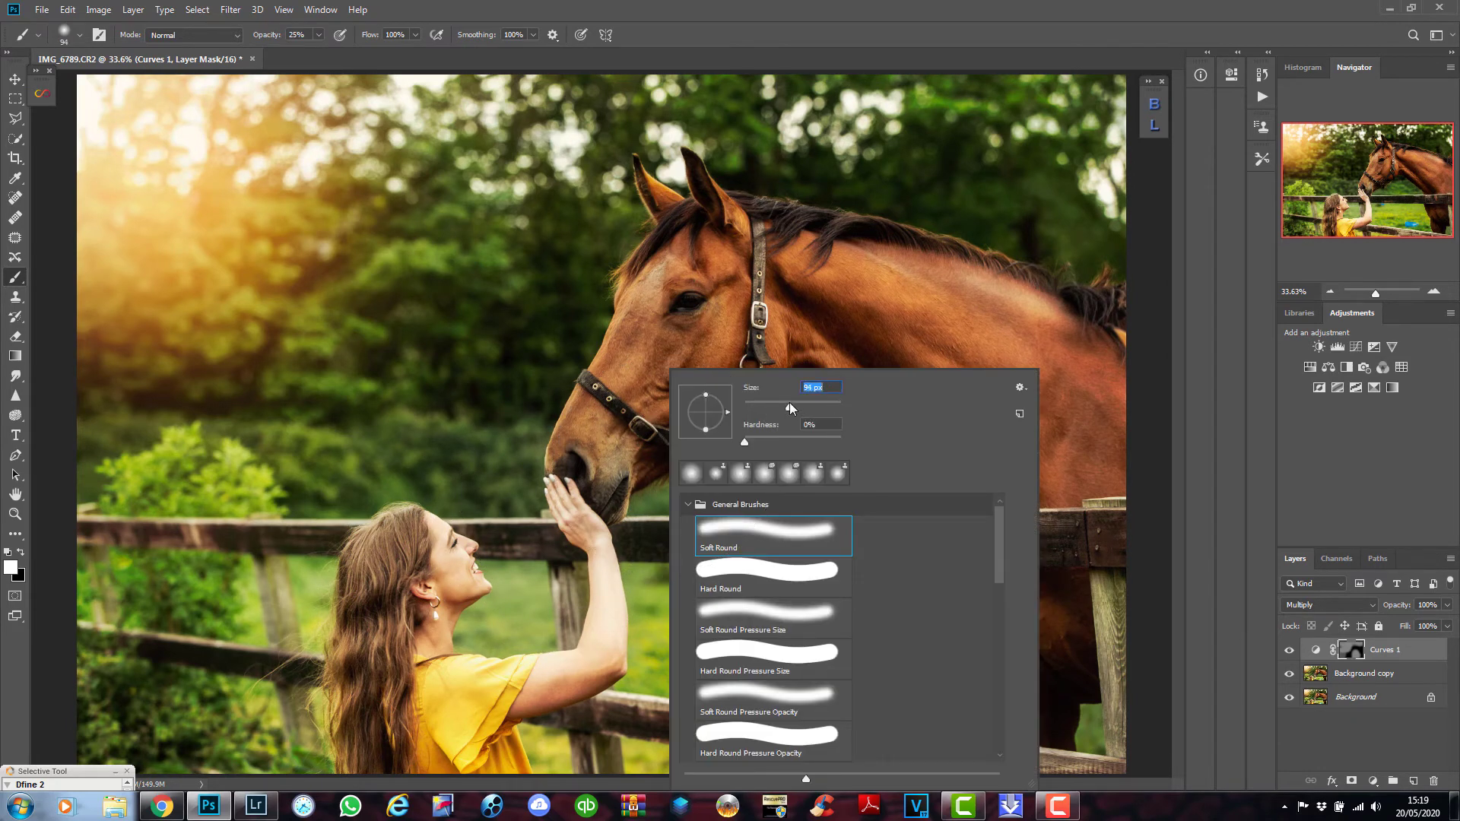
left_click(838, 8)
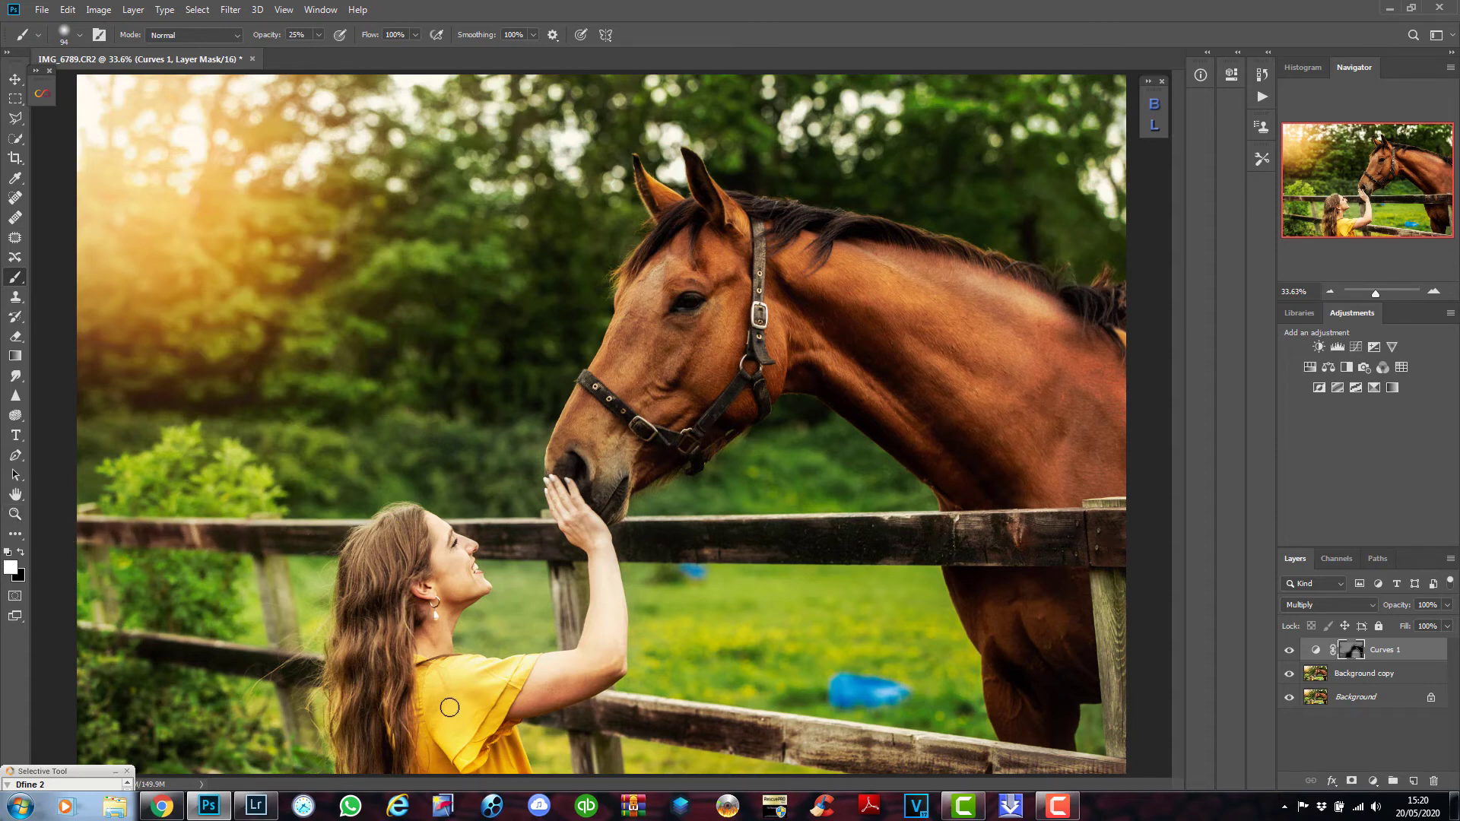
Darken the shadows in the woman's hair on the Curves mask with a 51 px brush at 15% opacity.
scroll(449, 708, "up", 5)
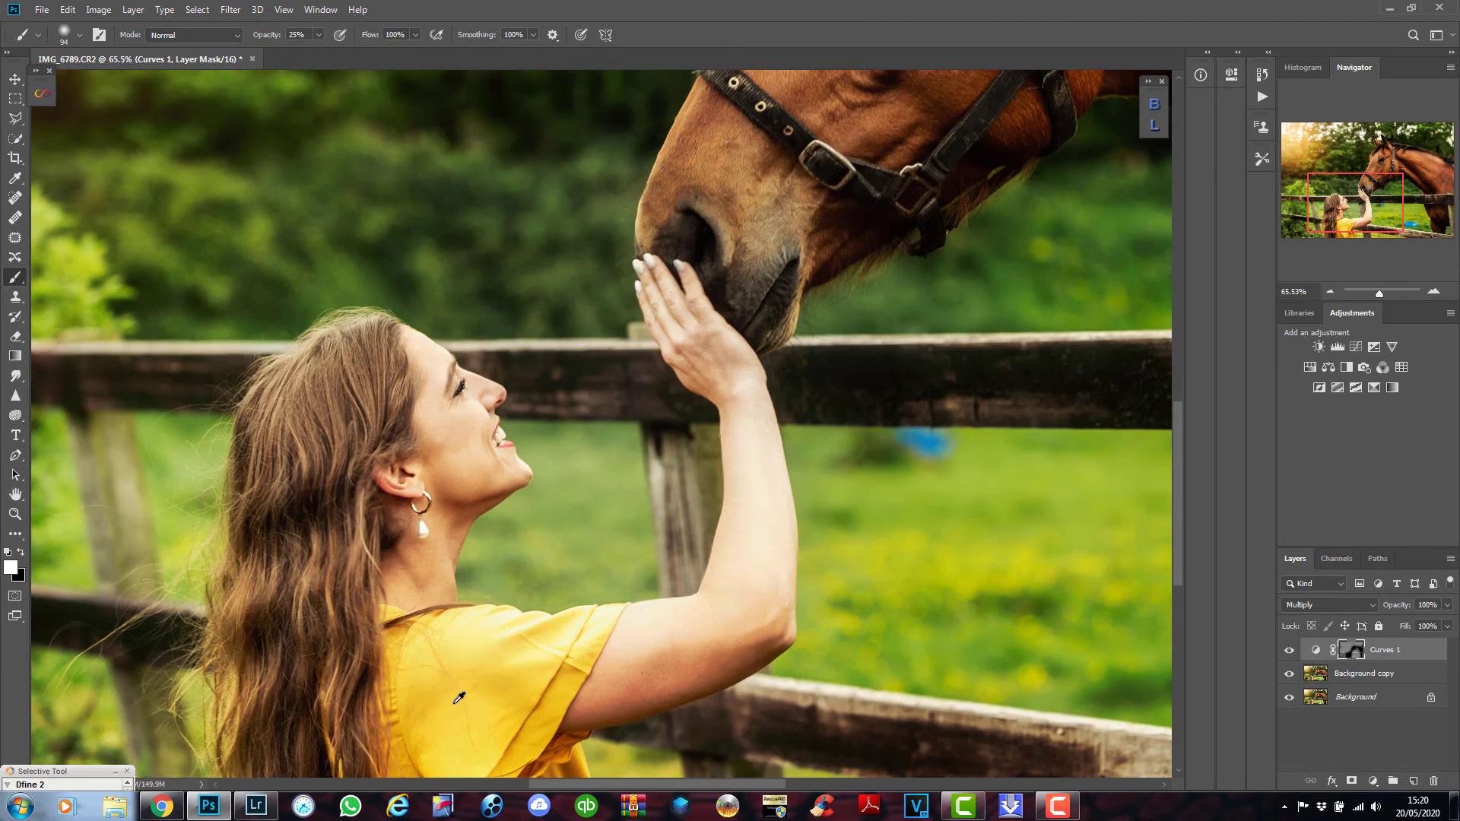
scroll(646, 532, "down", 3)
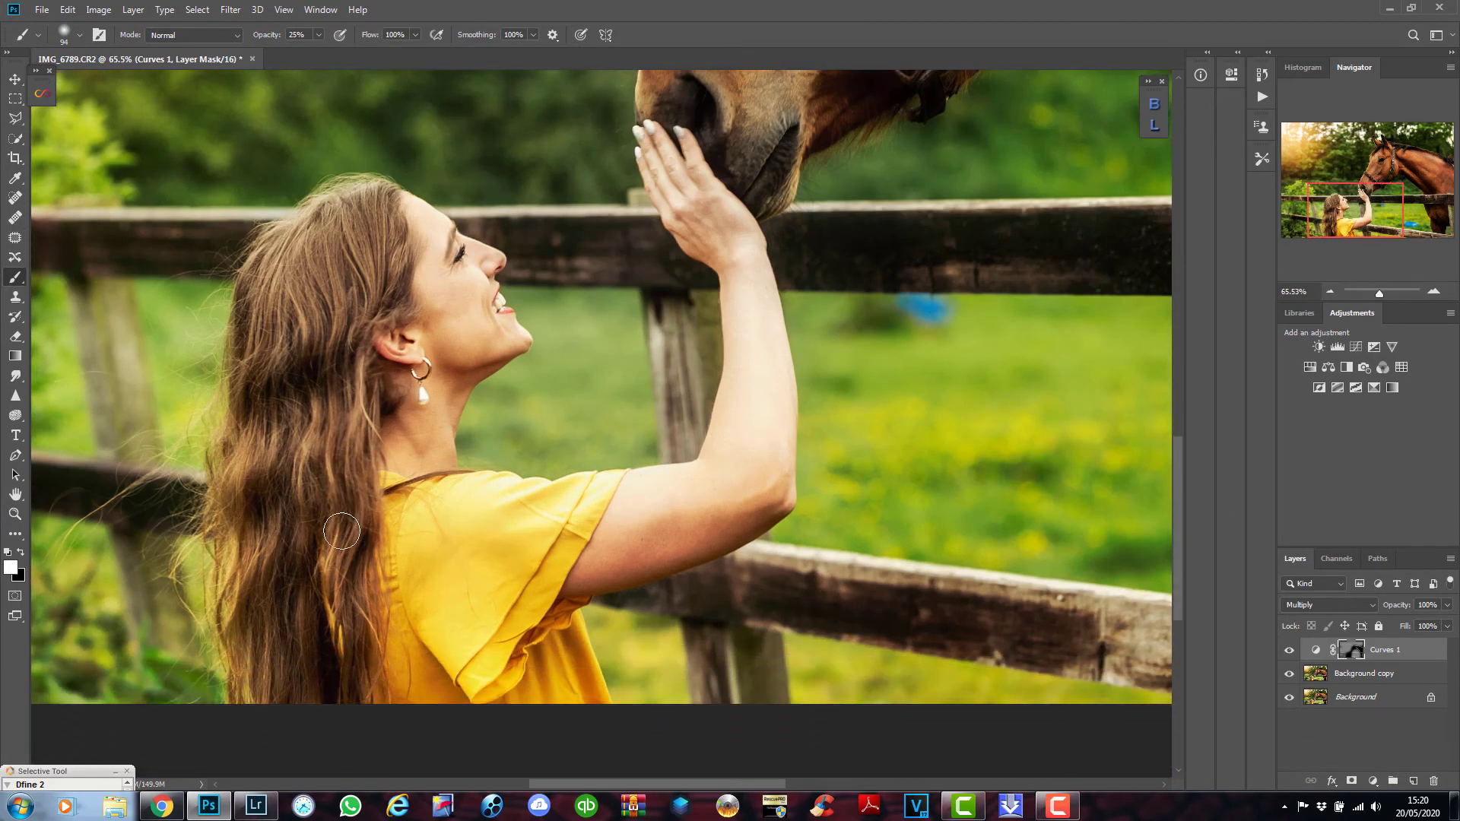
left_click(317, 35)
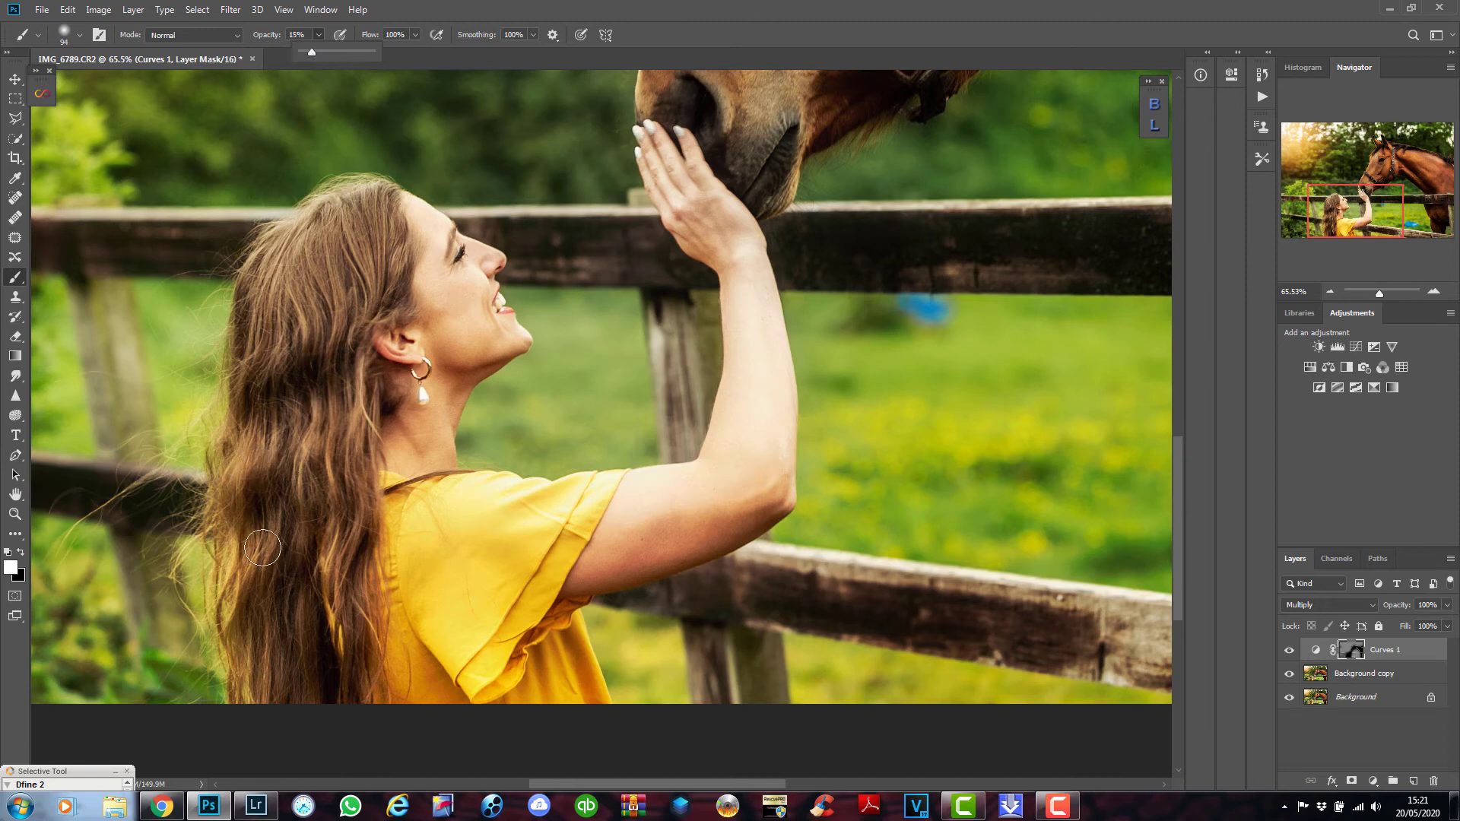
right_click(295, 423)
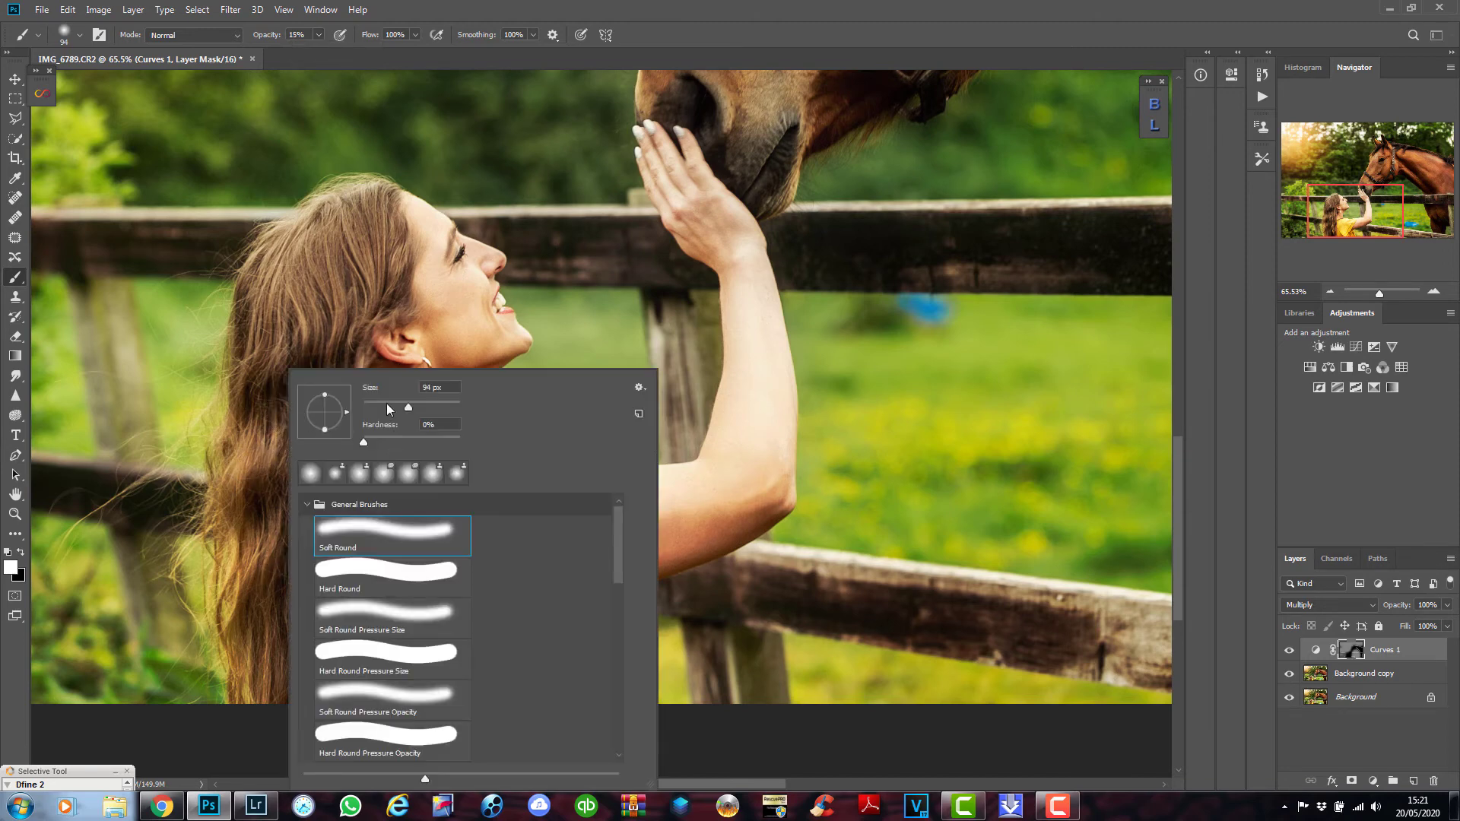
left_click(651, 6)
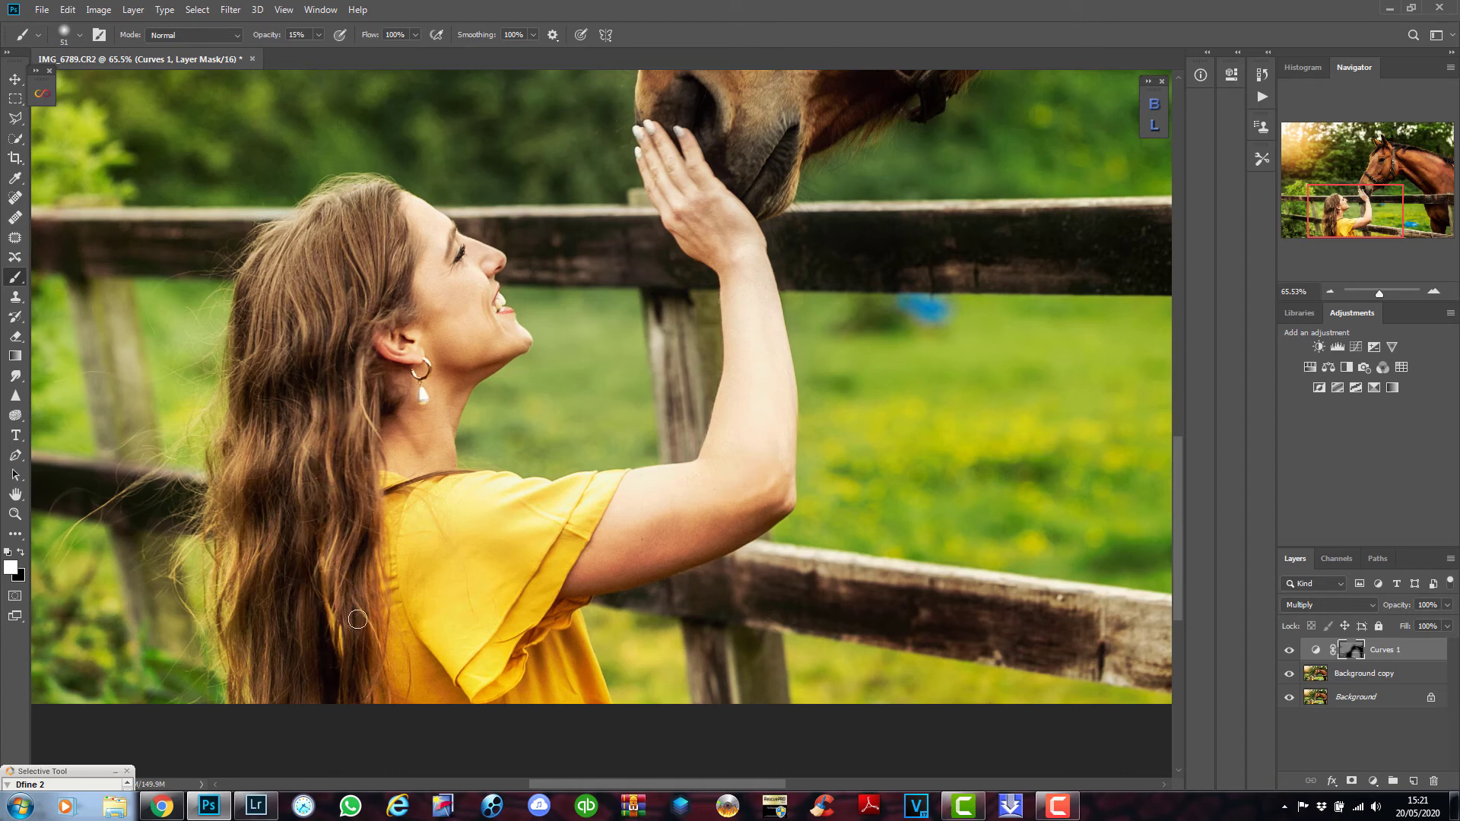
Set the brush opacity to 26% and paint the Curves mask around the horse's eye to deepen its shadows.
left_click(15, 514)
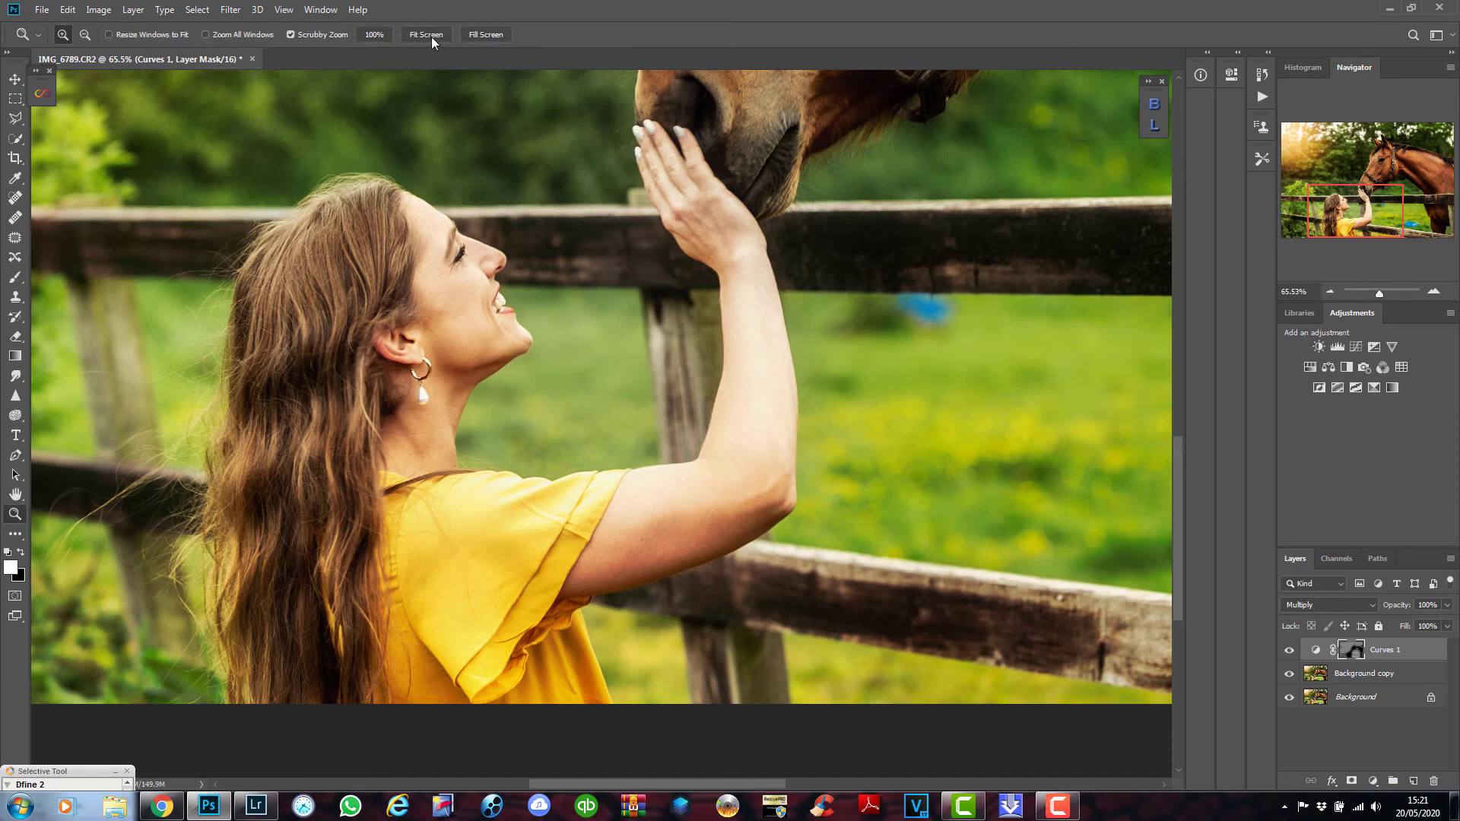
scroll(832, 216, "up", 5)
scroll(832, 217, "up", 3)
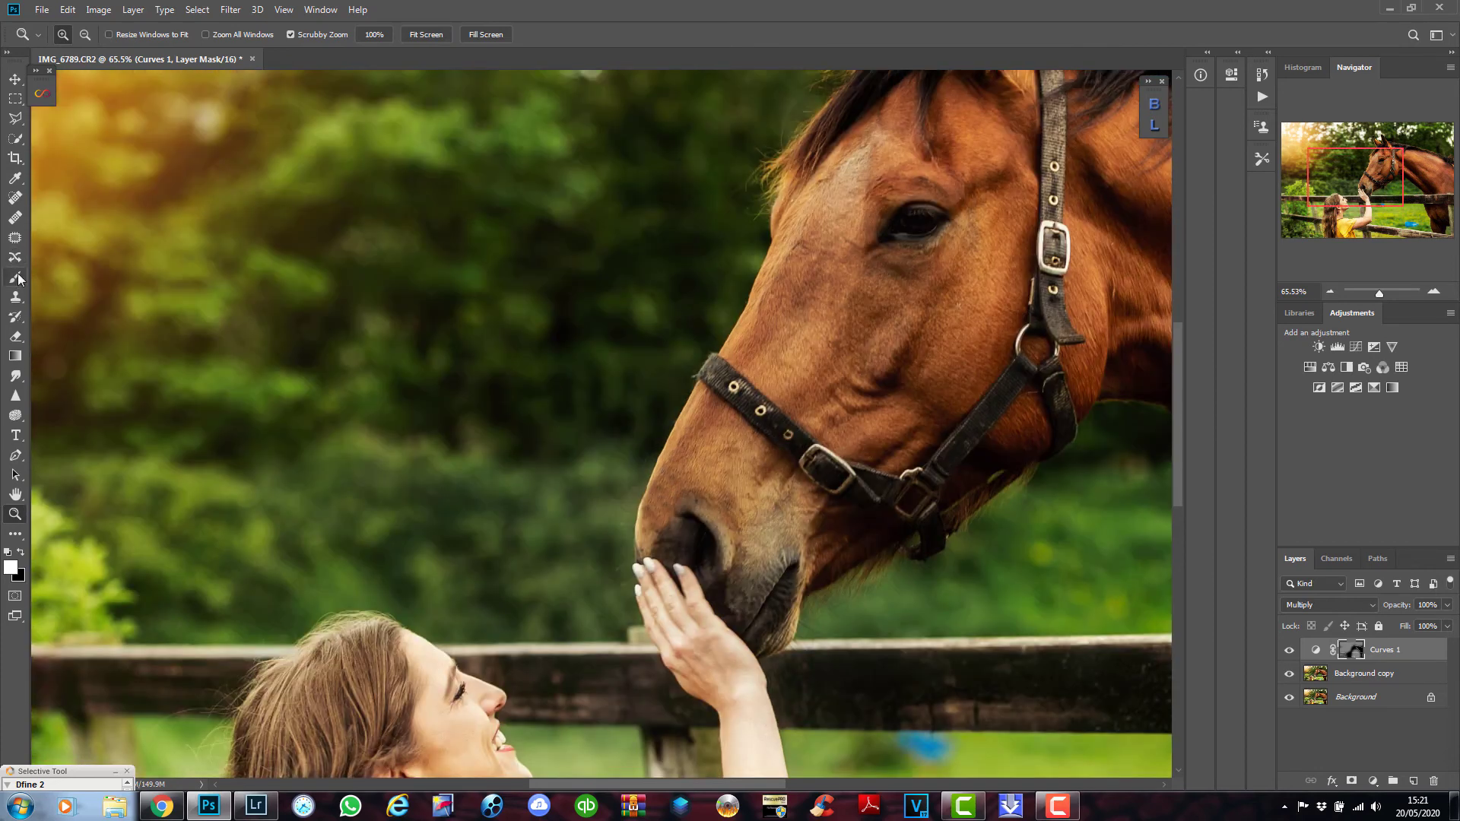
left_click(15, 277)
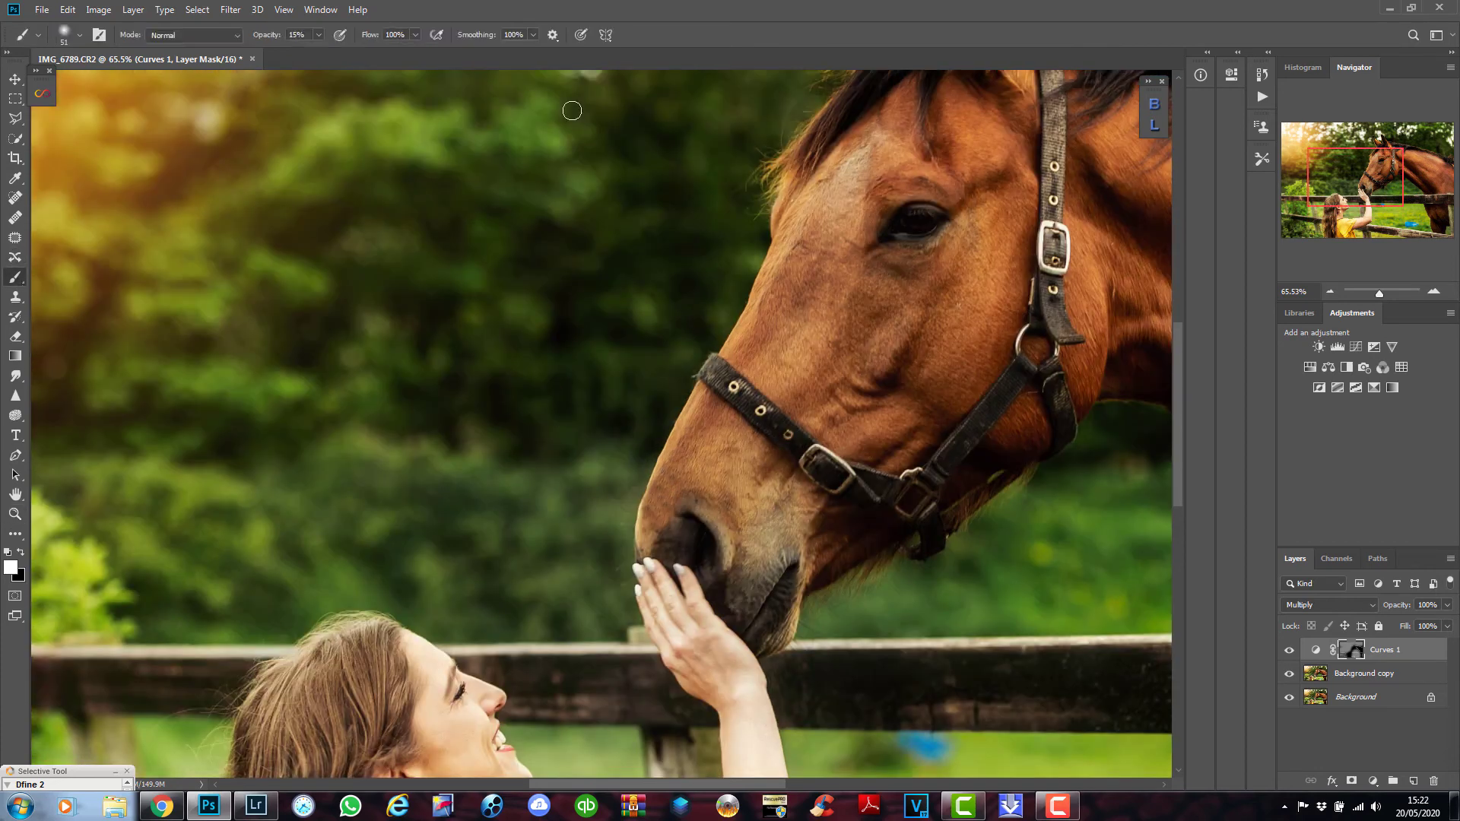
left_click(316, 35)
left_click_drag(325, 53, 326, 53)
scroll(943, 258, "up", 3)
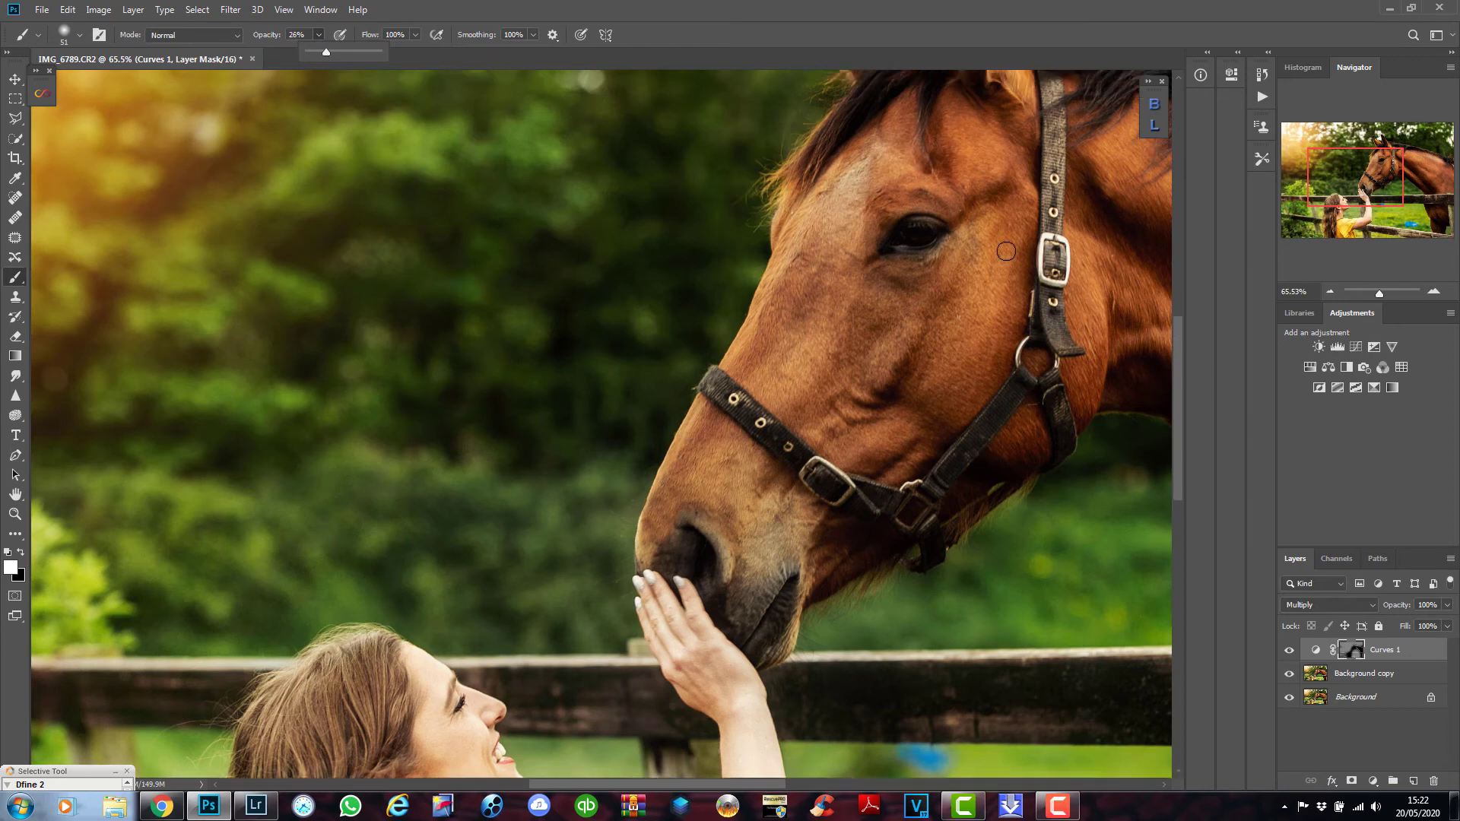
left_click_drag(902, 201, 894, 213)
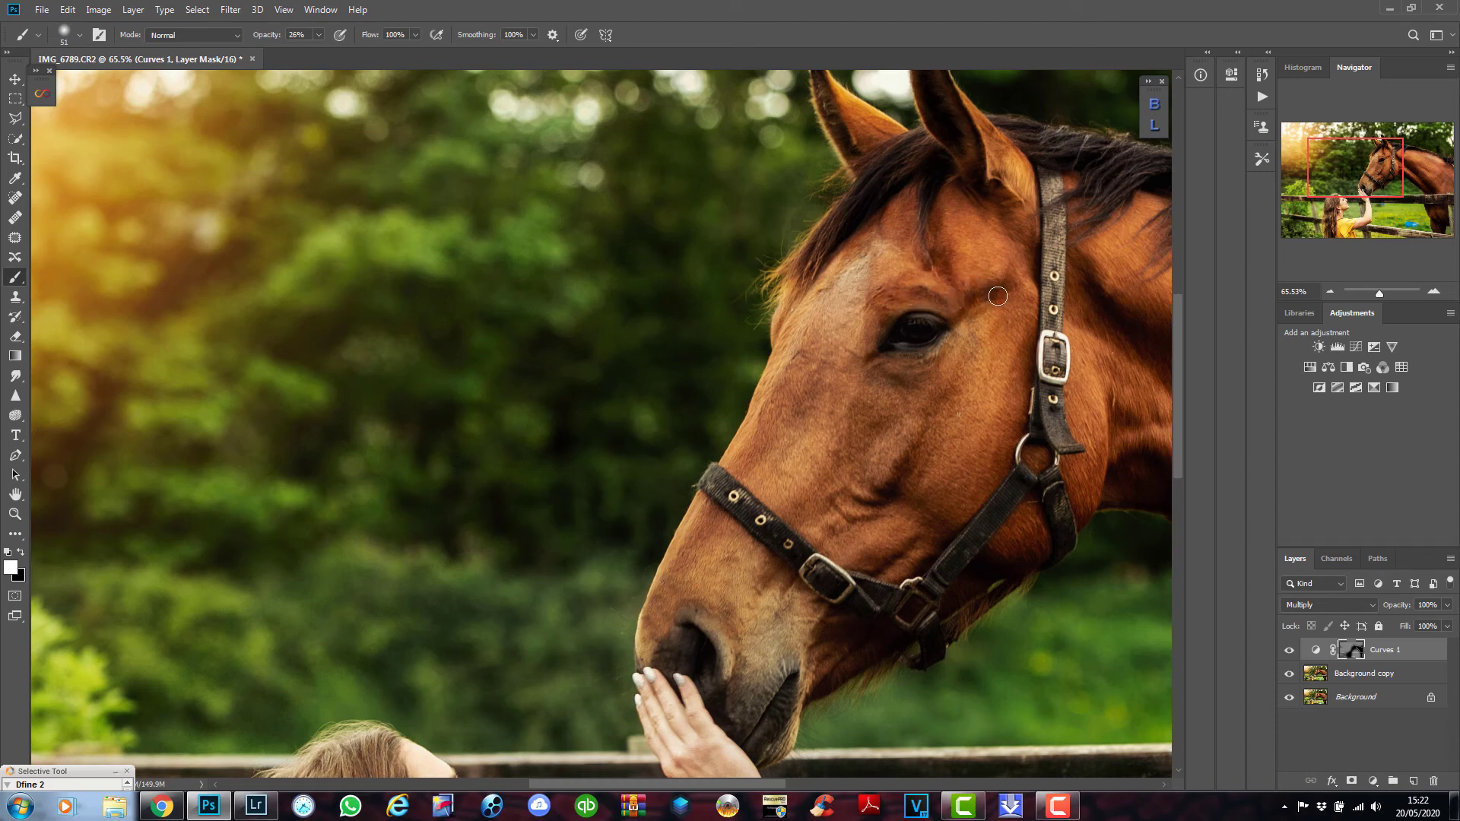
Paint the Curves mask over the horse's cheek, nose and muzzle to deepen the shadows on its face.
mouse_move(1015, 300)
left_mouse_down()
mouse_move(1027, 330)
mouse_move(1011, 443)
mouse_move(971, 495)
mouse_move(945, 465)
mouse_move(917, 473)
mouse_move(906, 459)
mouse_move(890, 487)
mouse_move(874, 425)
mouse_move(857, 463)
mouse_move(855, 403)
mouse_move(882, 383)
mouse_move(876, 363)
mouse_move(926, 361)
mouse_move(913, 415)
mouse_move(927, 386)
mouse_move(859, 444)
mouse_move(856, 497)
mouse_move(836, 501)
mouse_move(864, 546)
mouse_move(908, 522)
mouse_move(889, 577)
mouse_move(804, 534)
mouse_move(837, 540)
mouse_move(774, 420)
mouse_move(753, 479)
mouse_move(743, 449)
mouse_move(806, 371)
mouse_move(794, 348)
mouse_move(755, 437)
left_mouse_up()
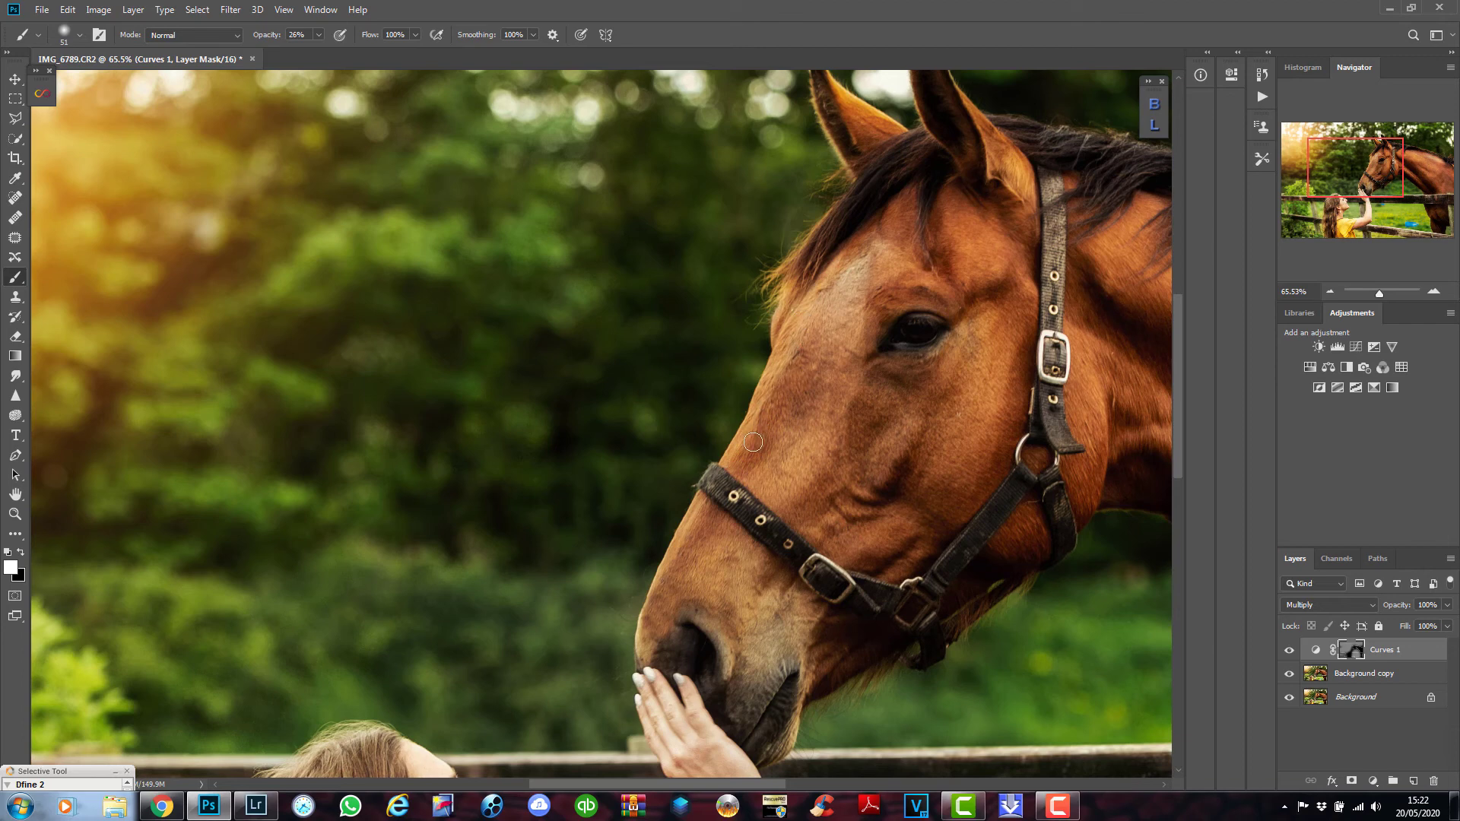
mouse_move(802, 396)
left_mouse_down()
mouse_move(828, 423)
mouse_move(835, 404)
mouse_move(848, 417)
mouse_move(881, 316)
mouse_move(882, 357)
mouse_move(927, 363)
left_mouse_up()
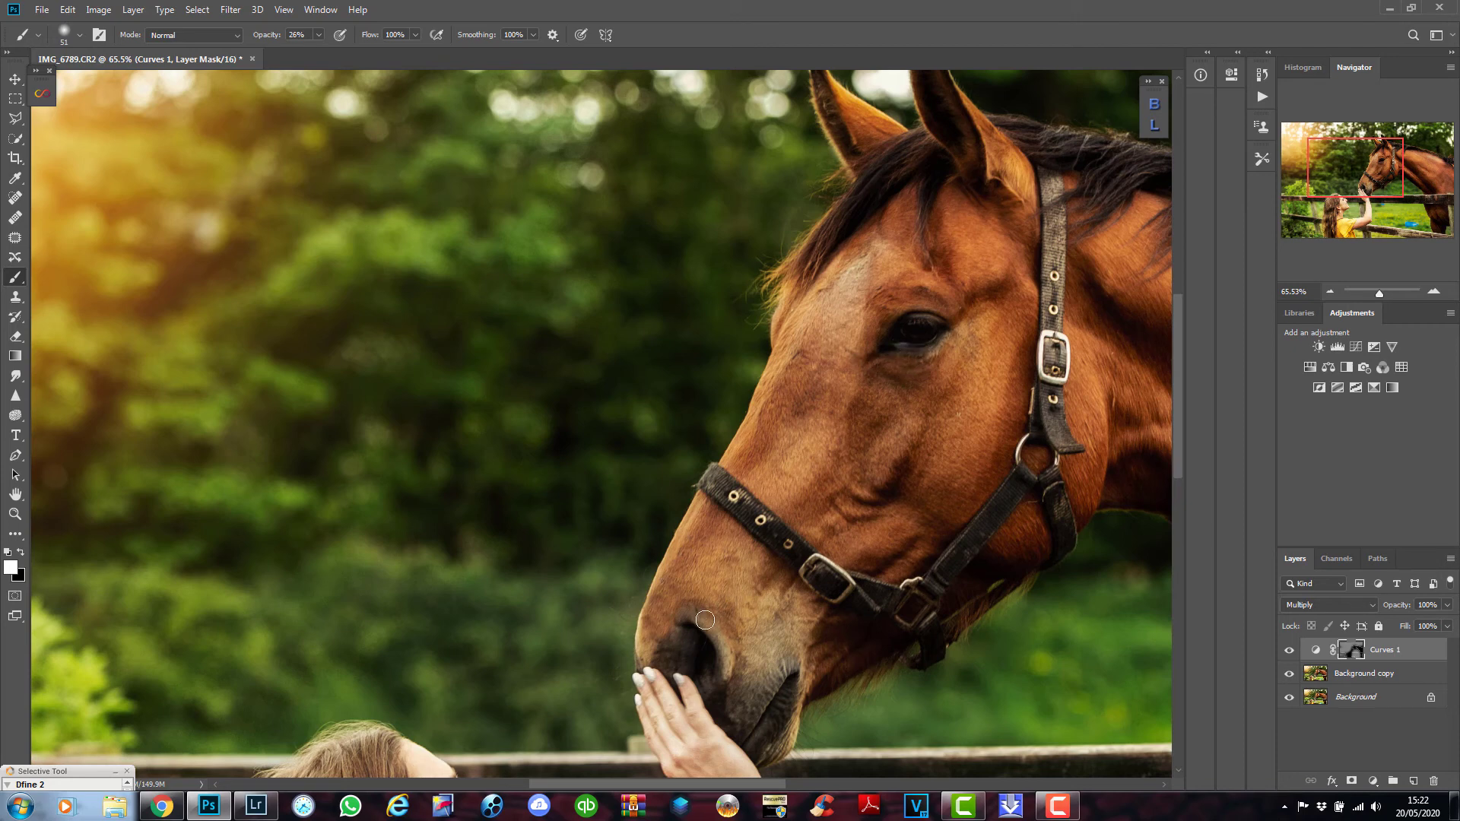
scroll(728, 598, "down", 1)
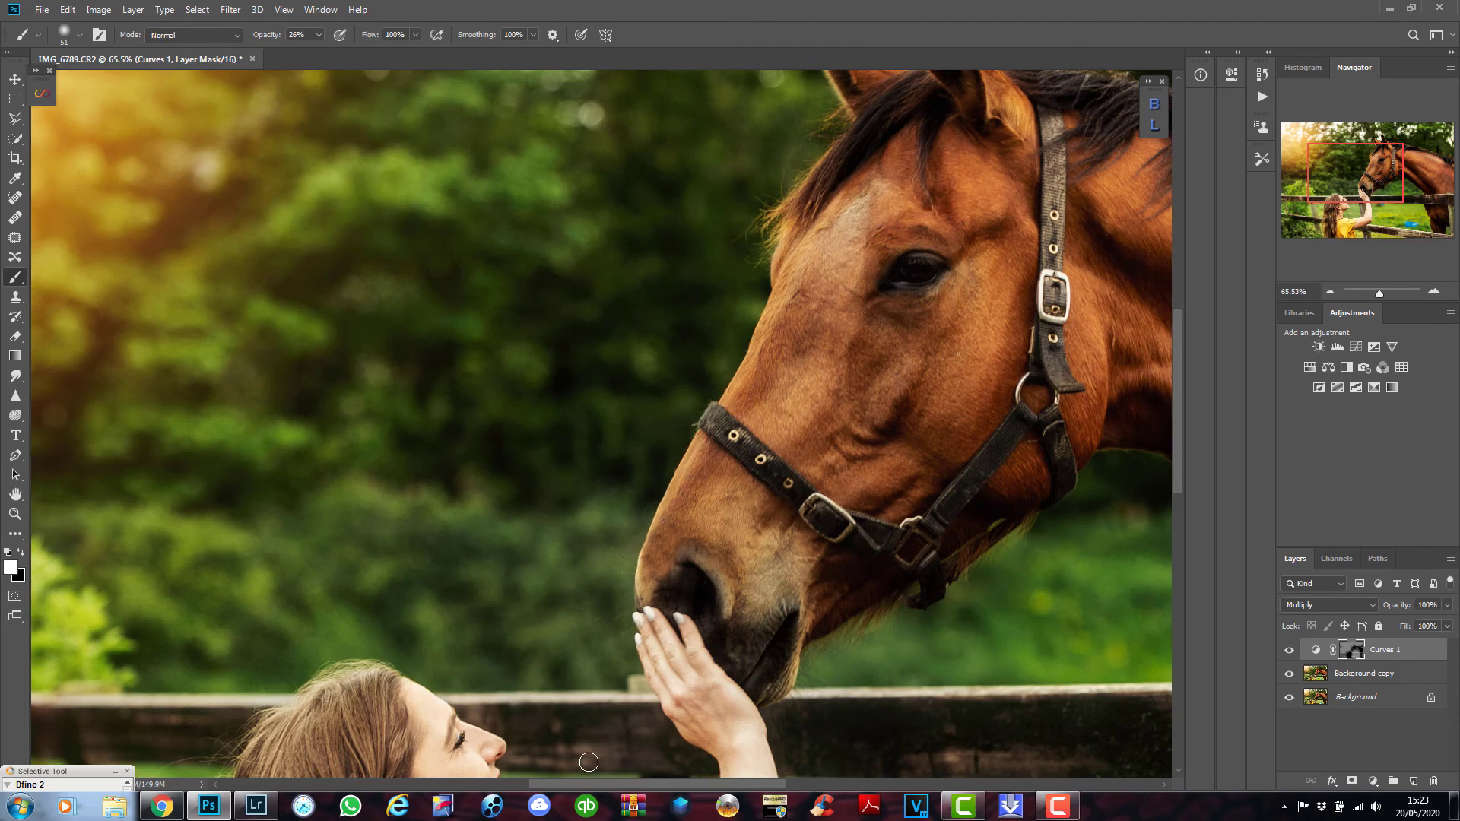
Set the brush size to 130 px for burning the horse's neck on the Curves mask.
left_click_drag(659, 781, 855, 779)
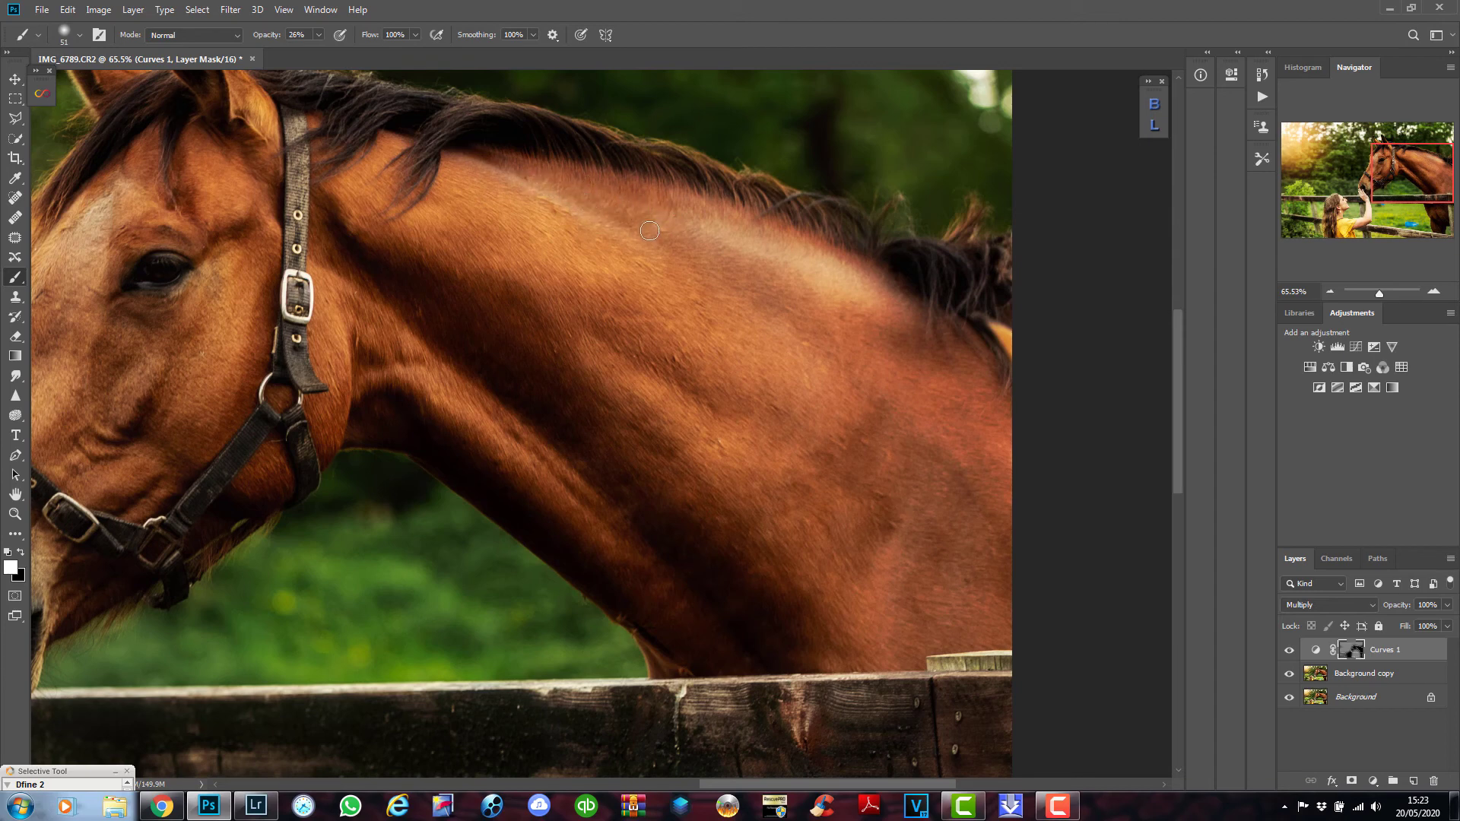
right_click(697, 244)
left_click_drag(813, 283, 834, 285)
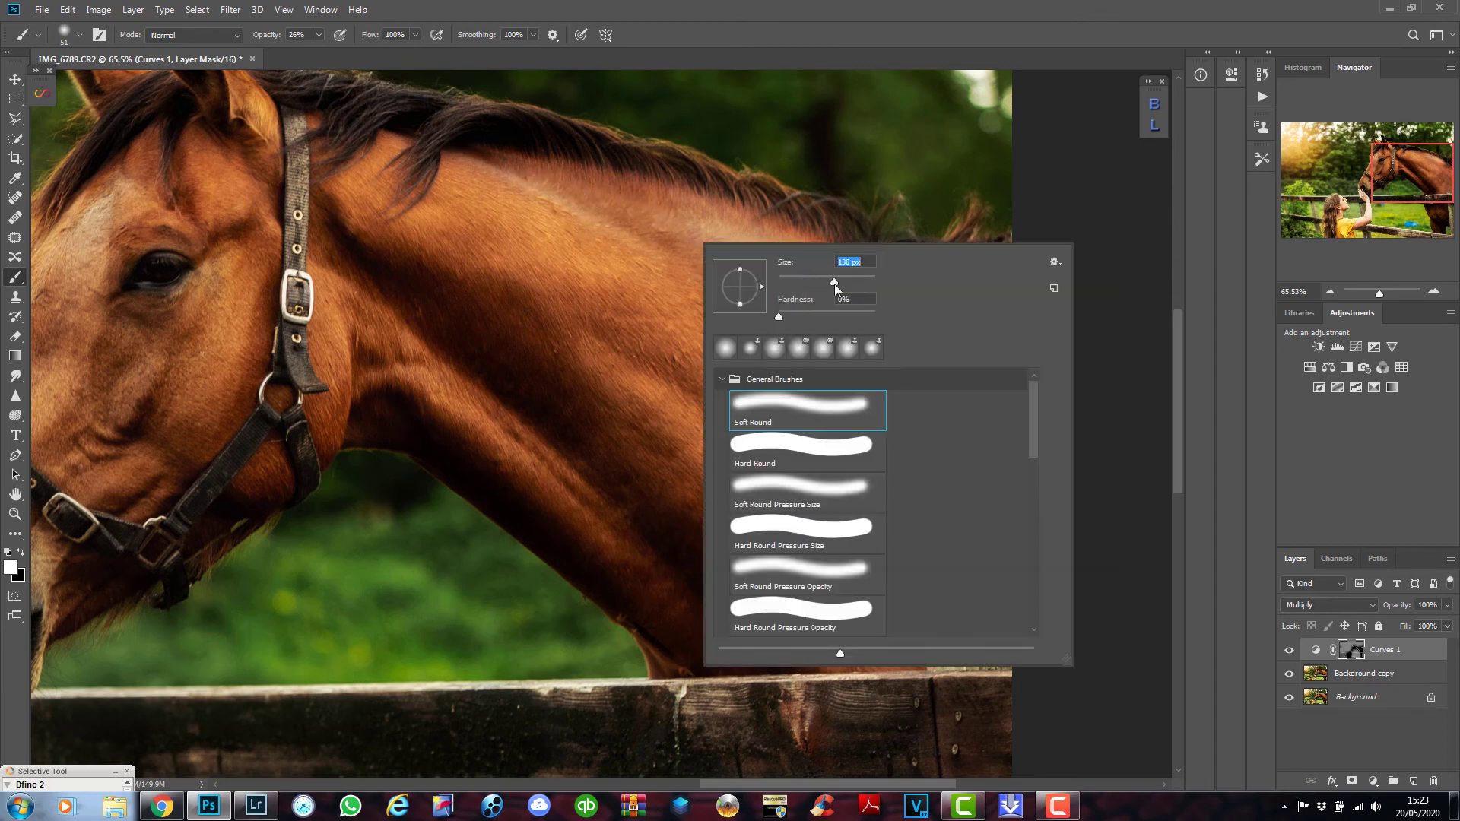
left_click(751, 12)
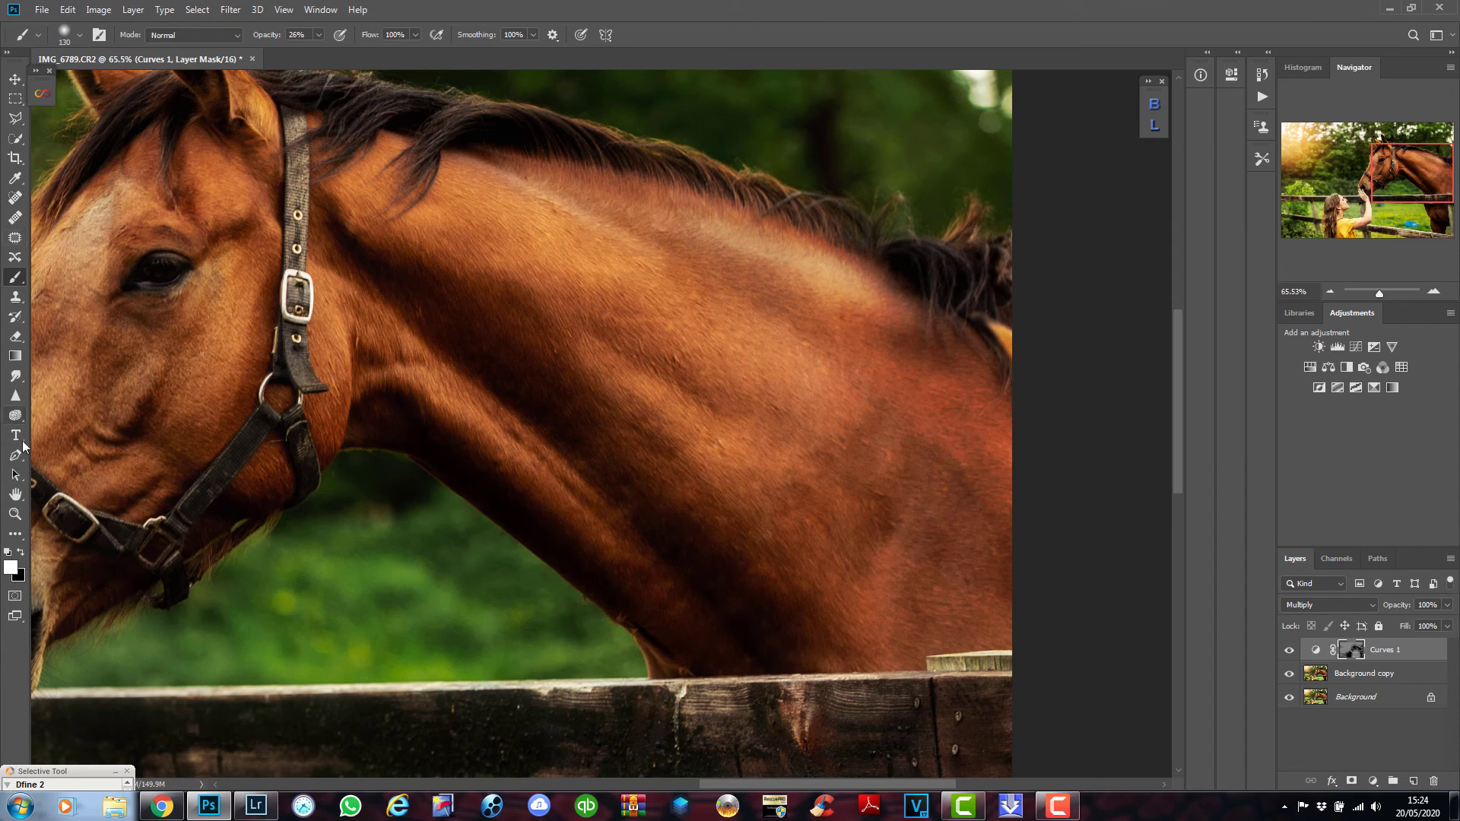
Fit the whole photo on screen and toggle the Curves 1 layer's visibility to compare the image with and without the burning.
left_click(14, 513)
left_click(426, 34)
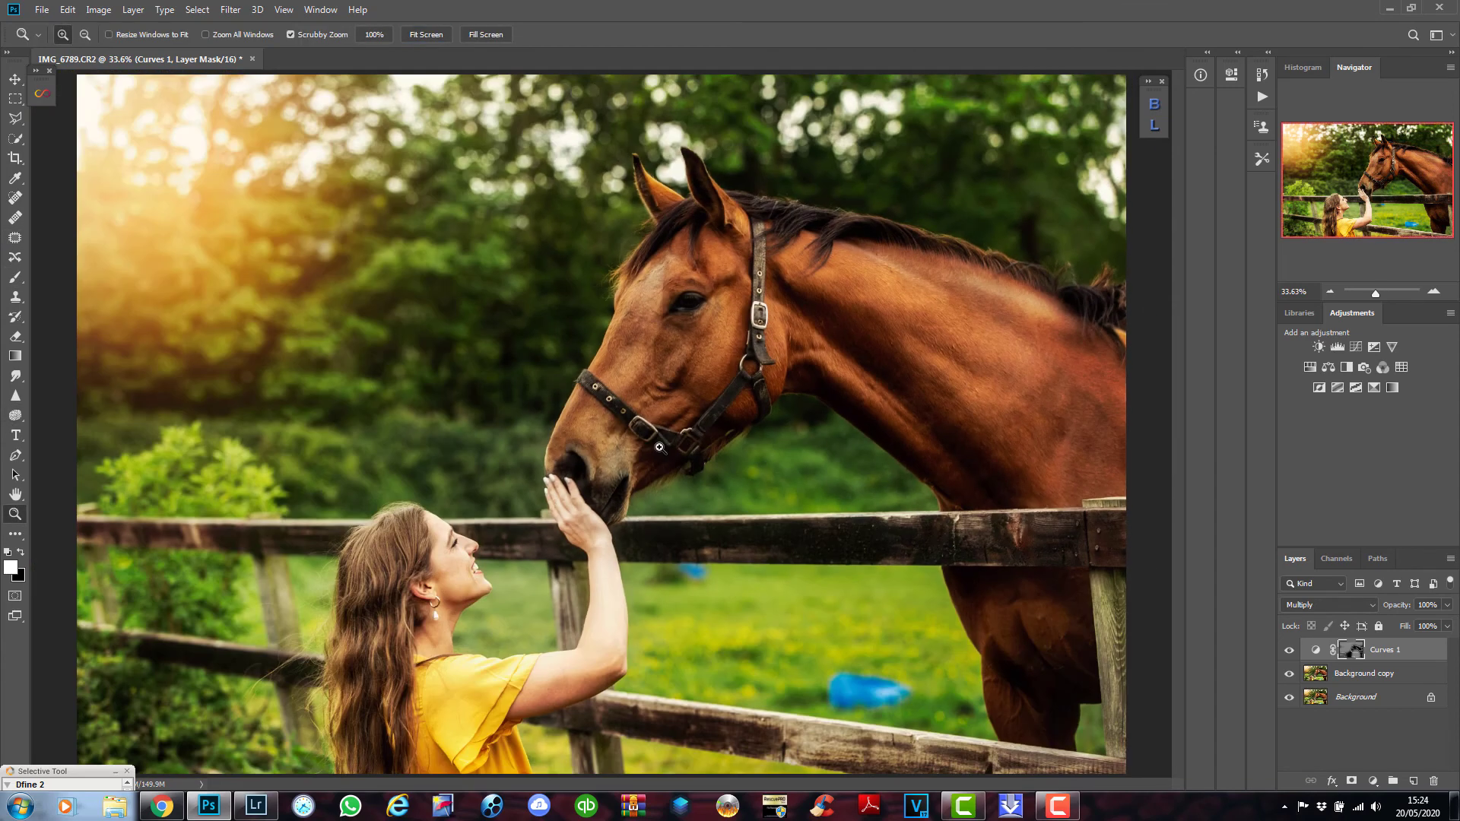
left_click(1289, 650)
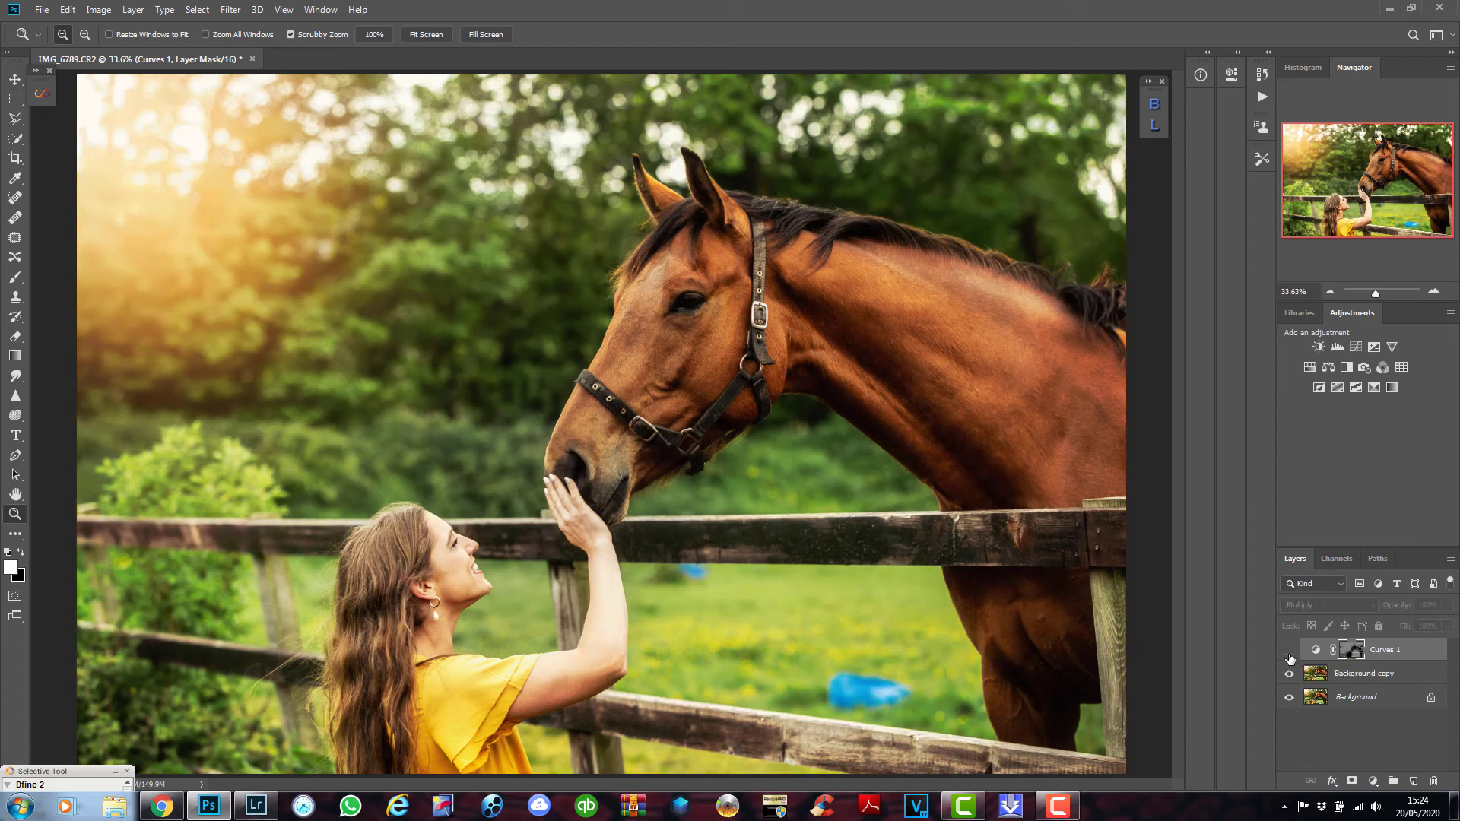
left_click(1289, 651)
left_click(1289, 651)
left_click(1288, 651)
left_click(1289, 651)
left_click(1289, 651)
left_click(1289, 651)
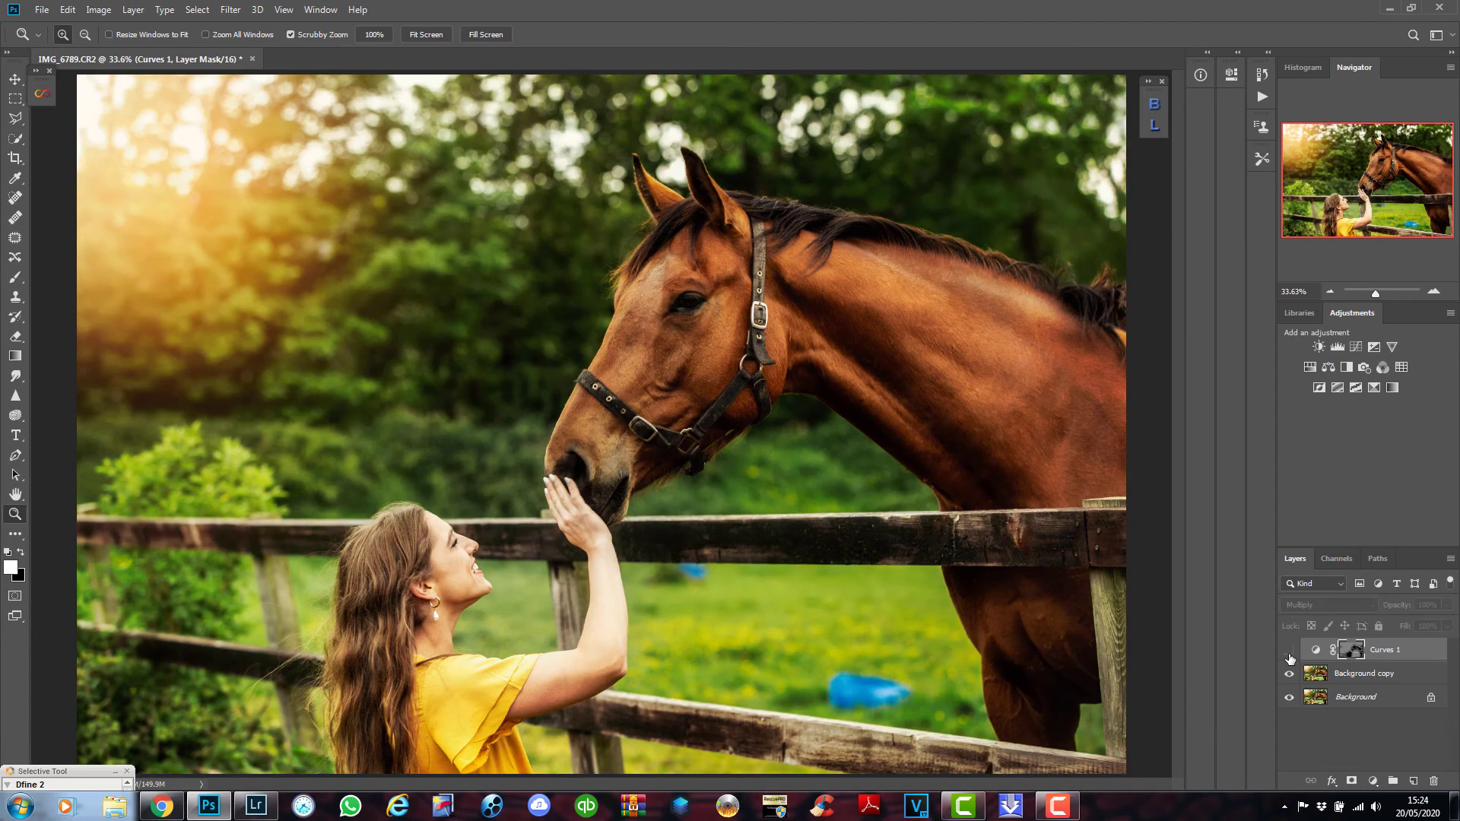
left_click(1289, 651)
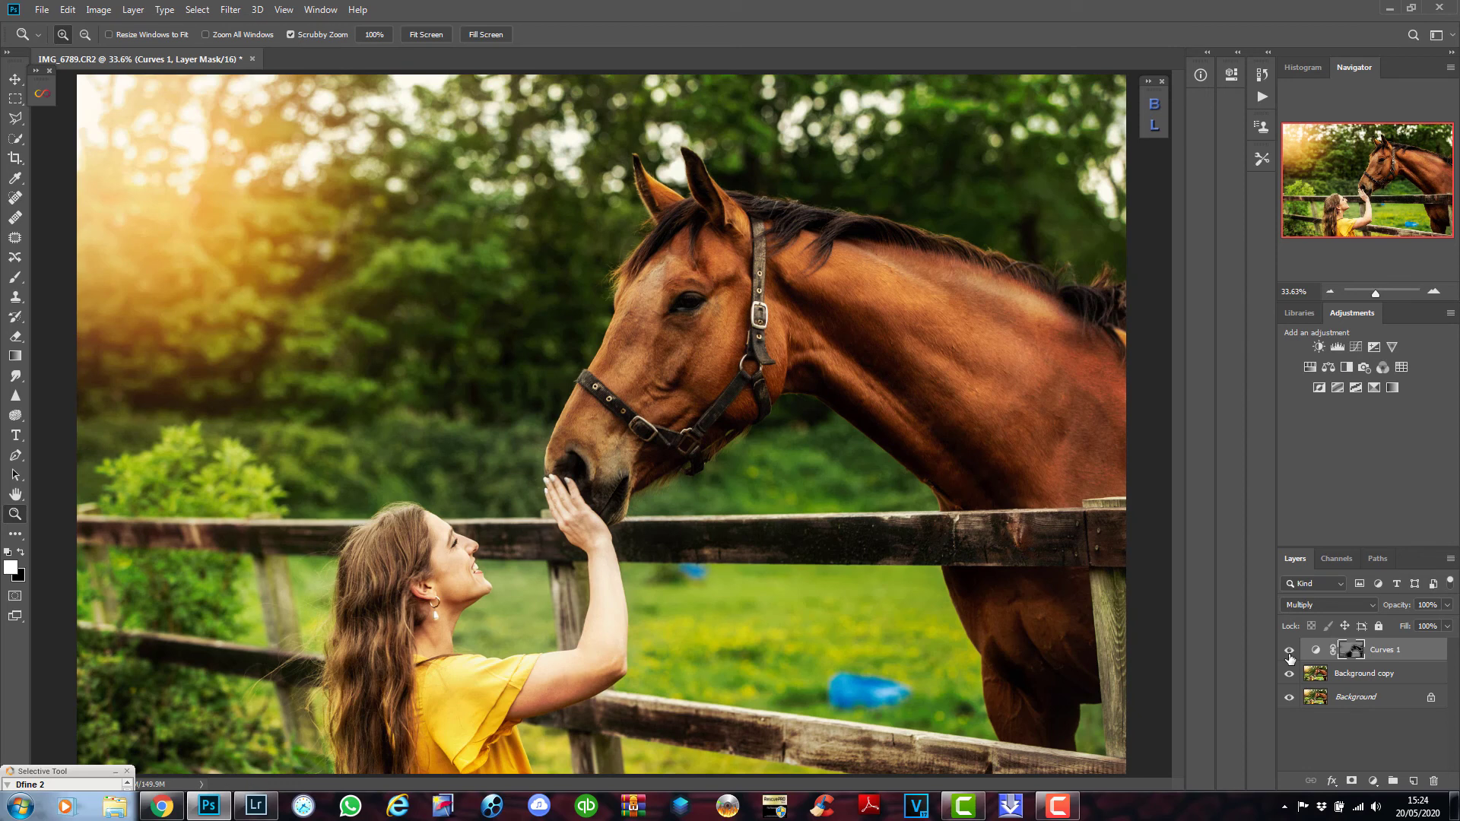
Merge the Curves 1 and Background copy layers and duplicate the merged layer as Curves 1 copy.
left_click(1397, 676)
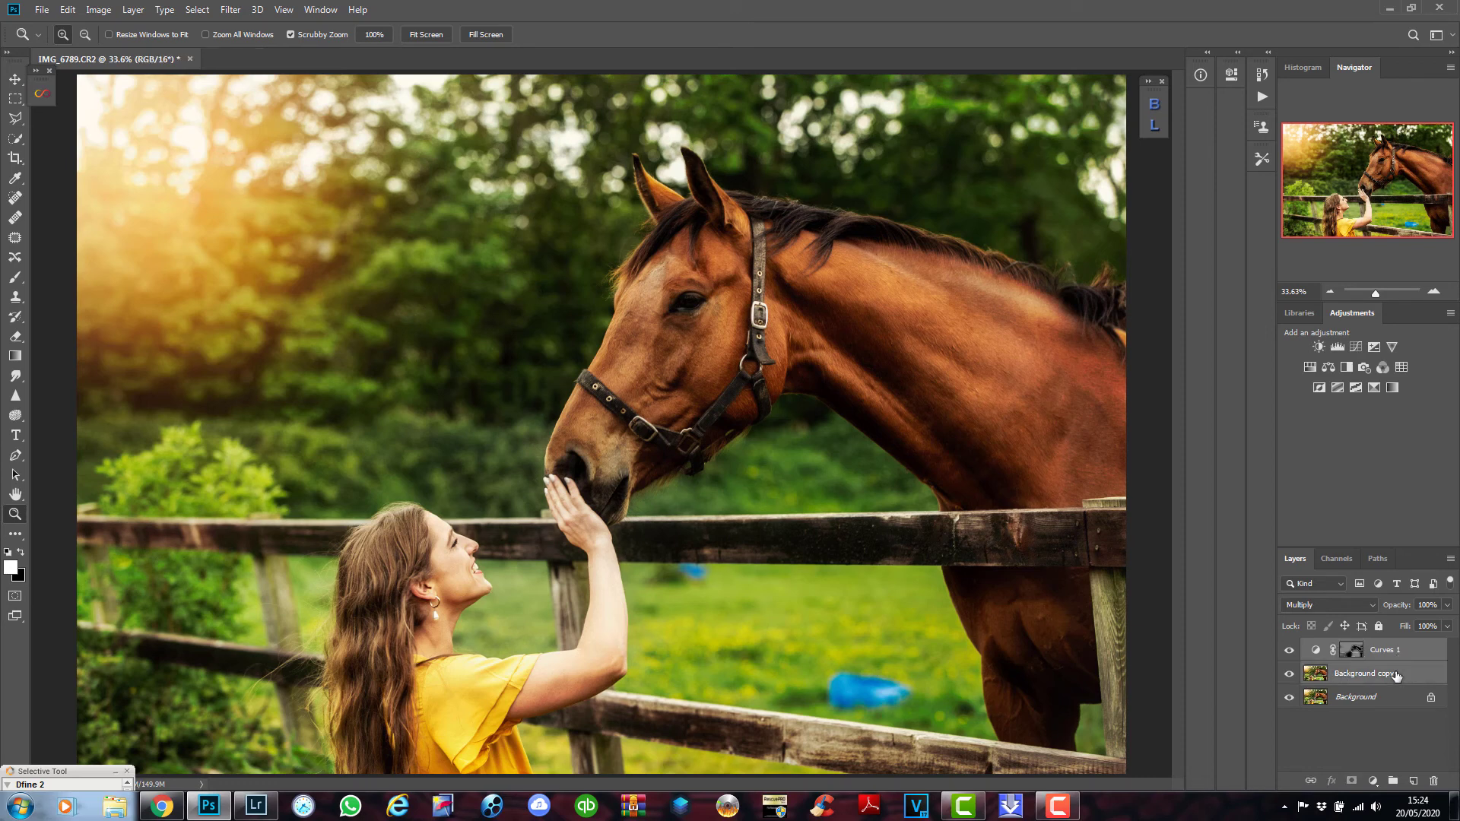
right_click(1396, 676)
left_click(1365, 474)
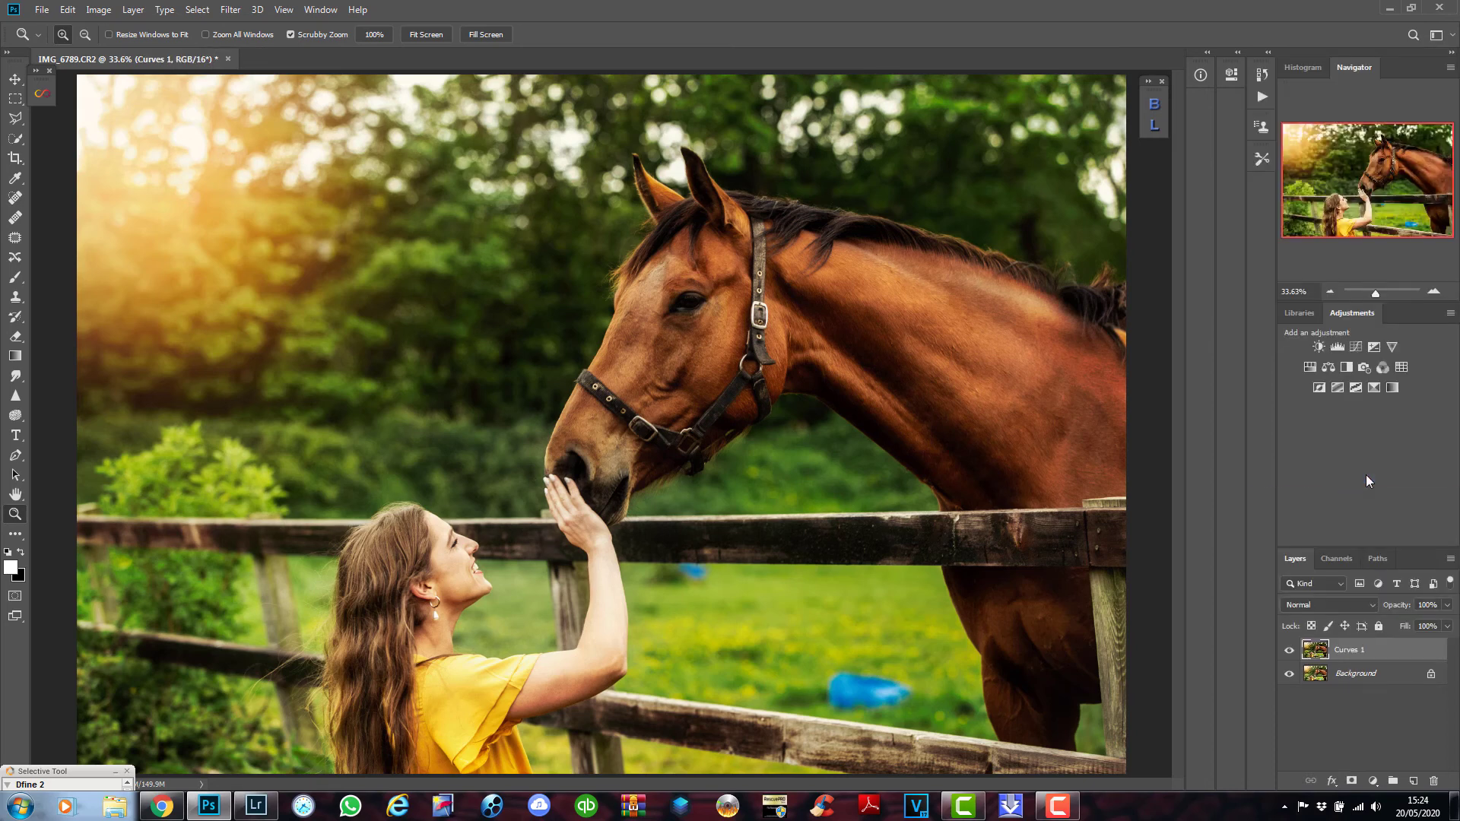
right_click(1411, 661)
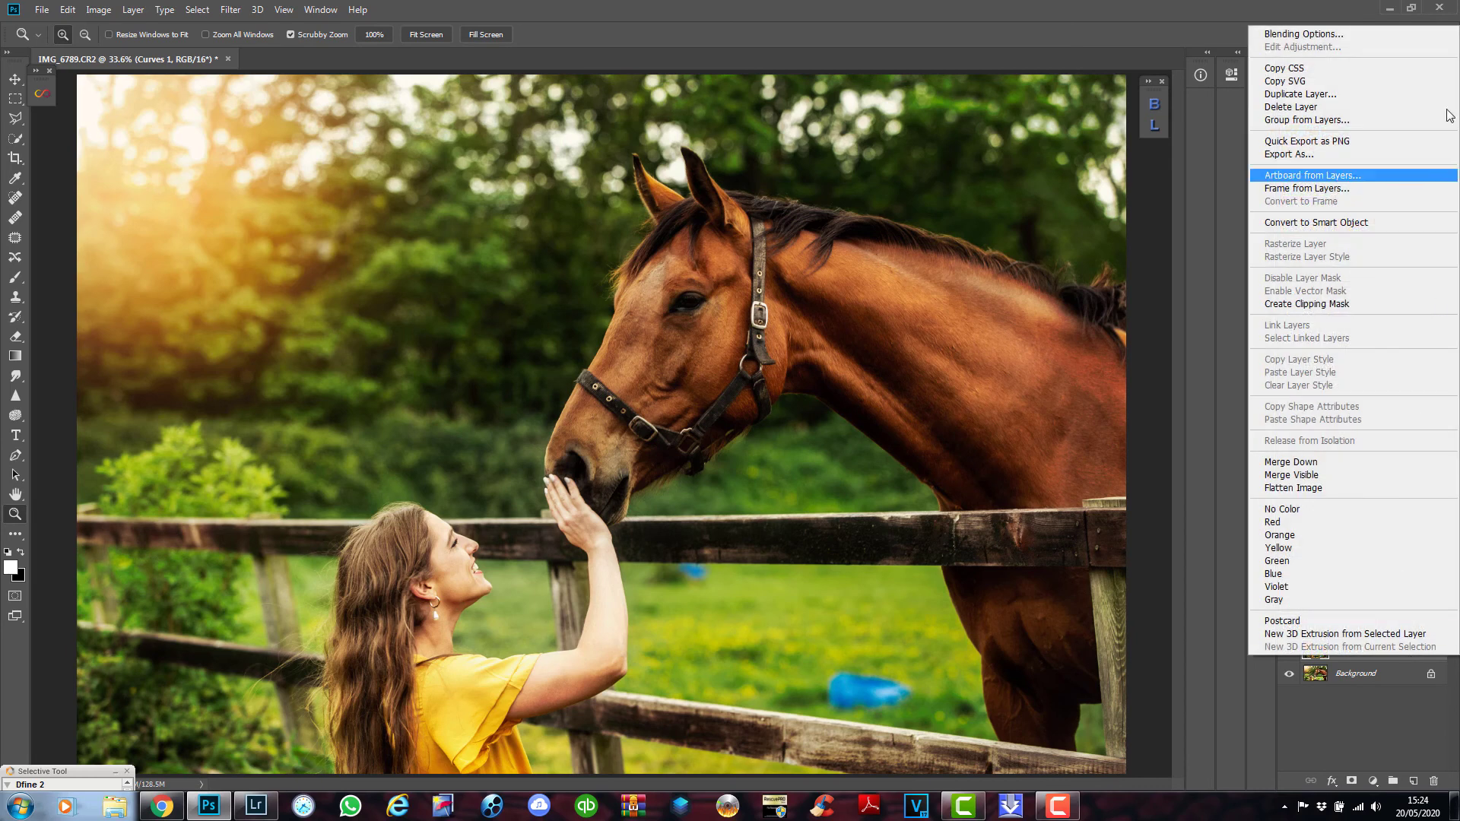
left_click(1395, 94)
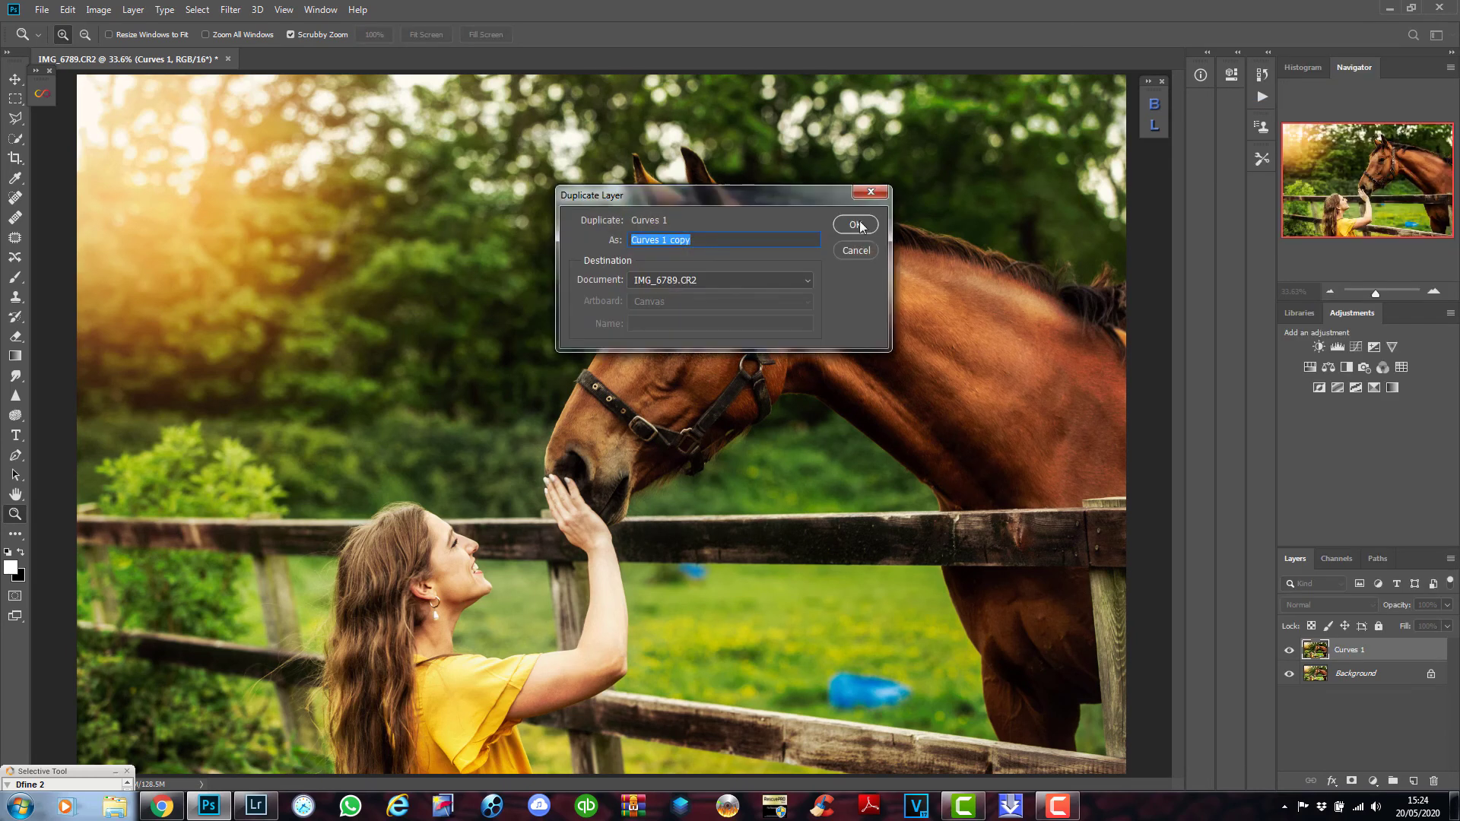
left_click(857, 225)
Run the FINISHING FX action from Sean Archer Portrait Suite 3 on the duplicate layer, accepting its instruction messages.
left_click(1259, 99)
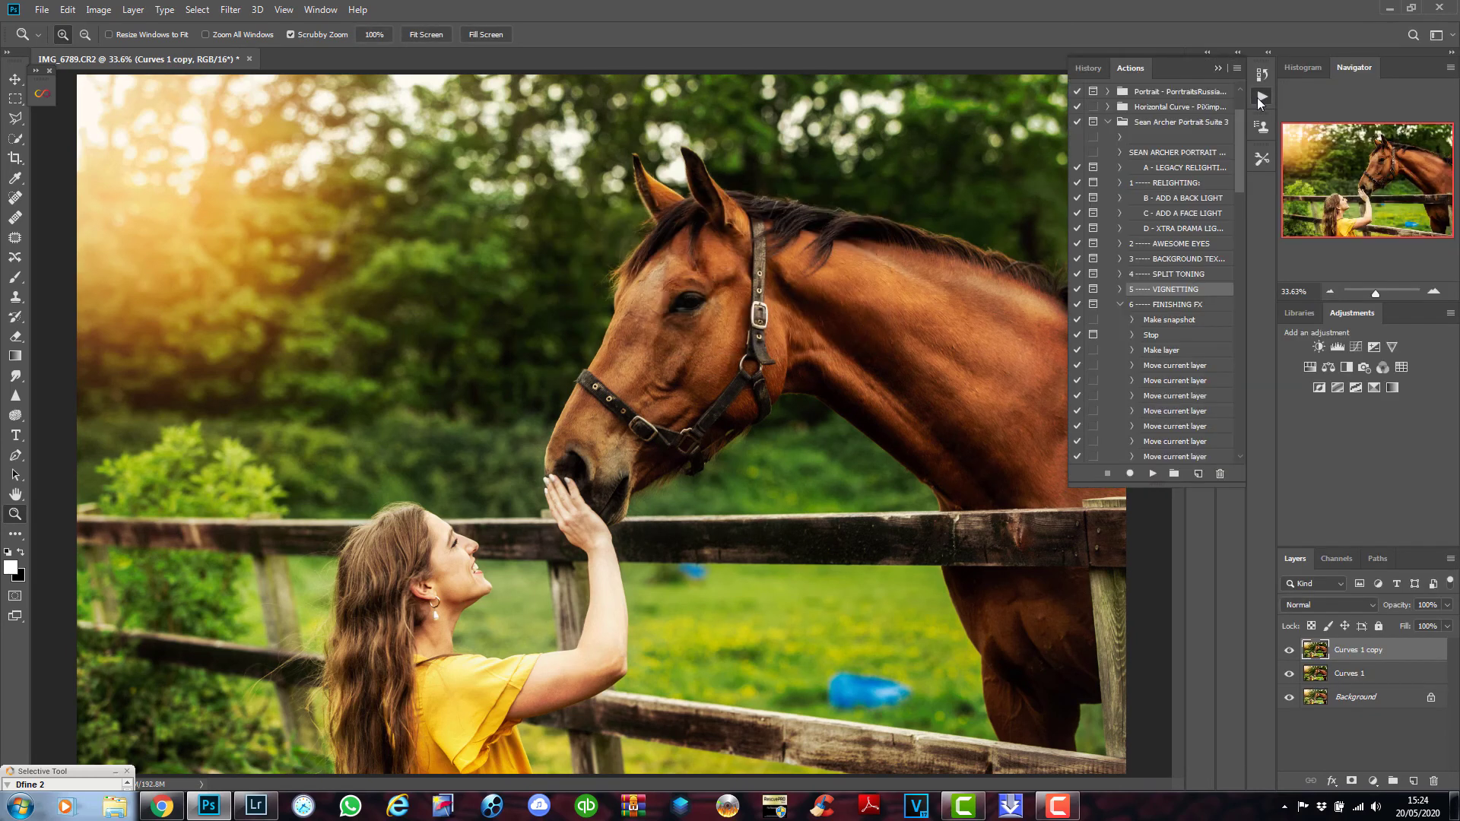
left_click(1179, 306)
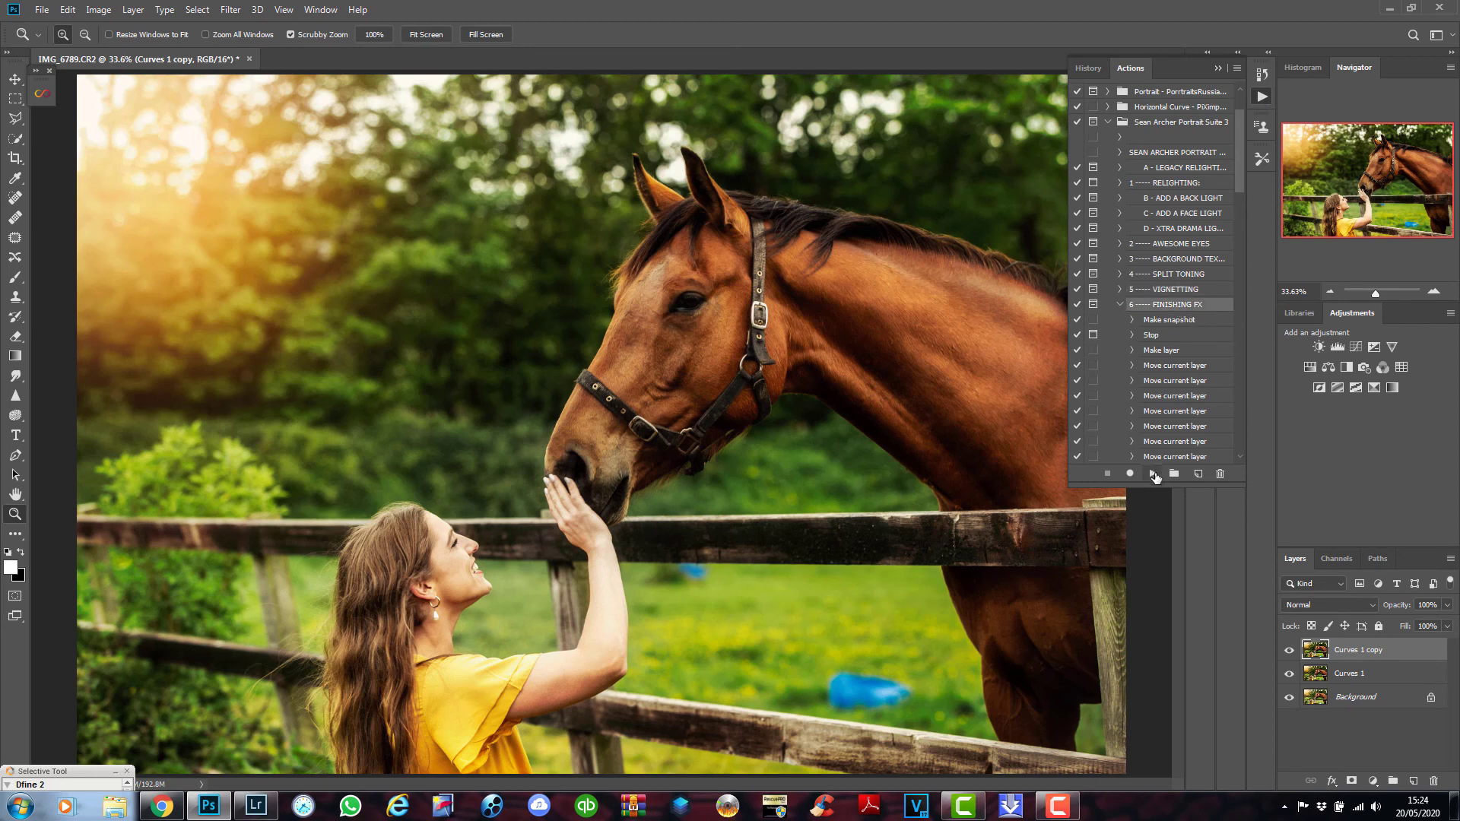
left_click(1153, 474)
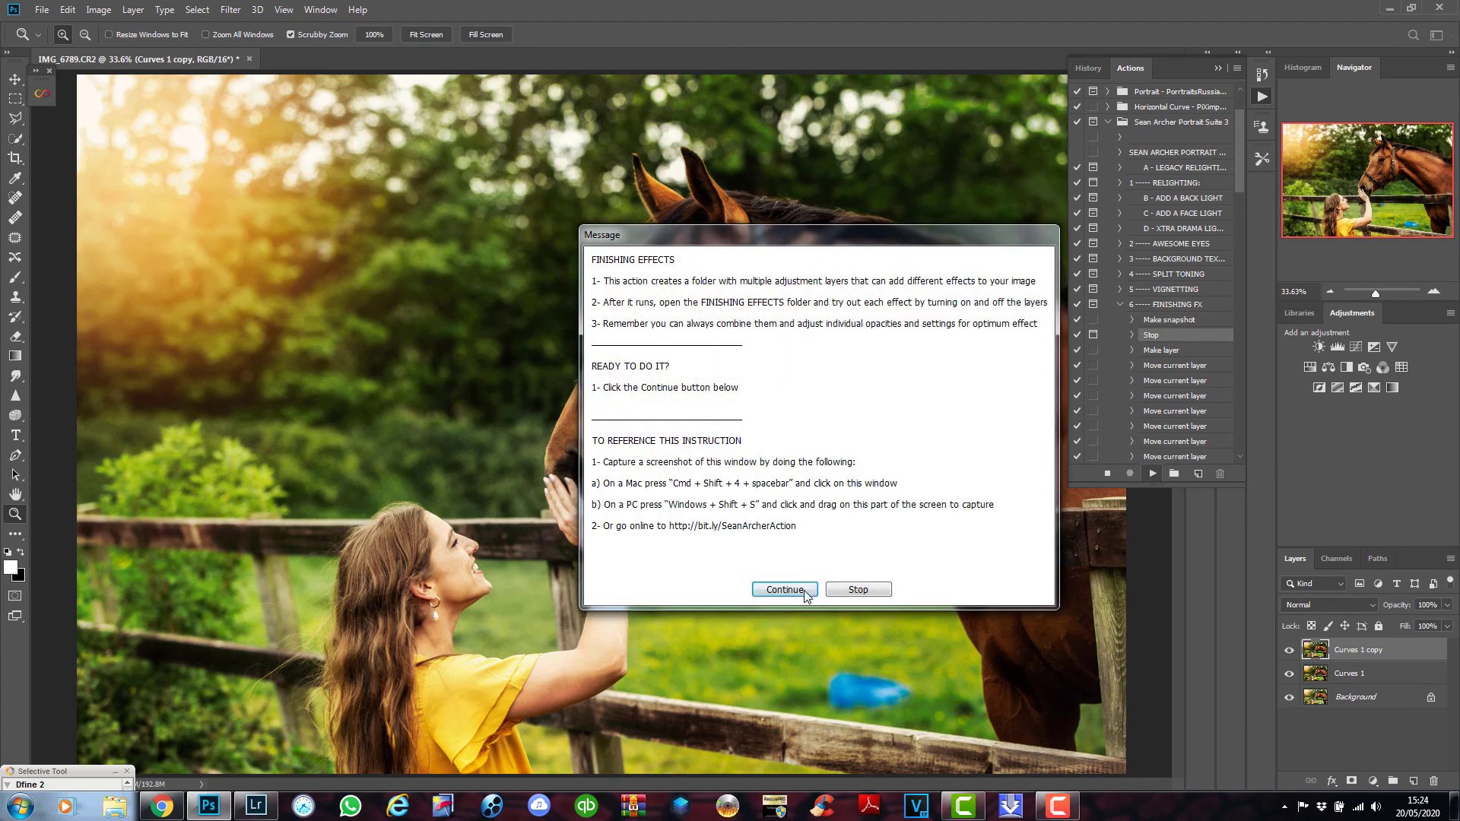
left_click(804, 593)
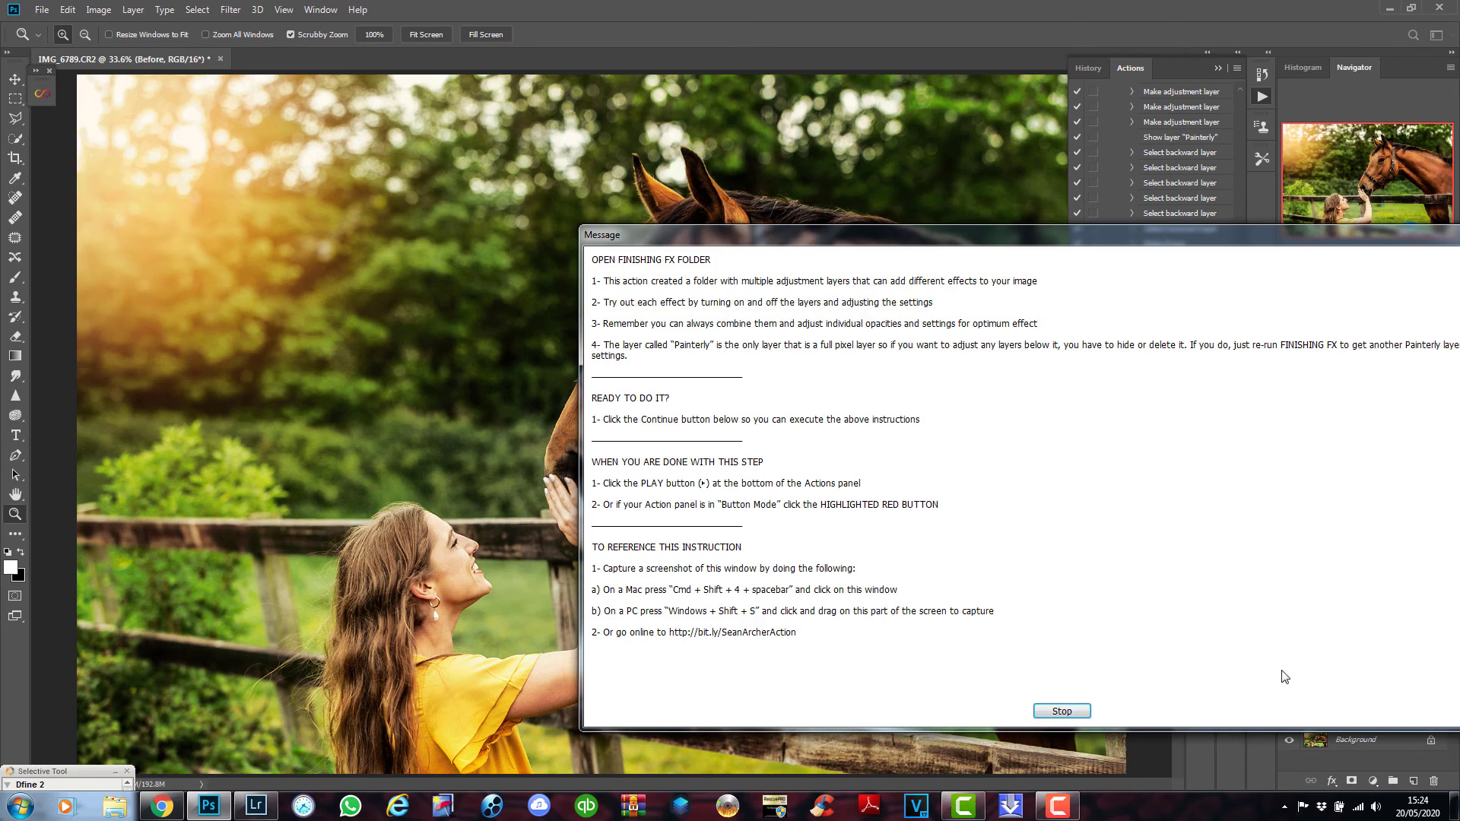
left_click(1072, 712)
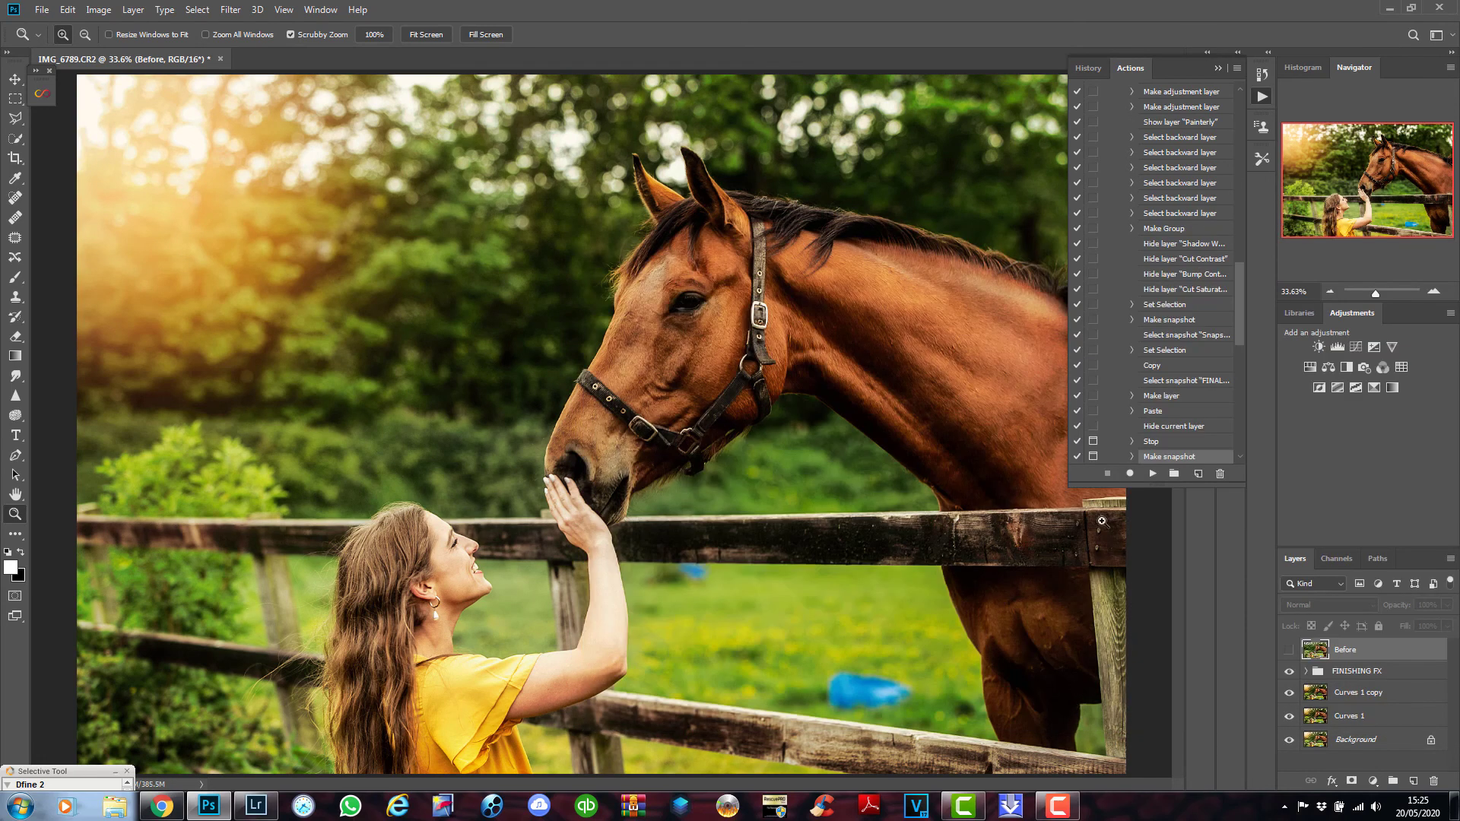
Expand the FINISHING FX group and toggle the Painterly, Sharpen, Bump Contrast and Shadow Wash layers to preview each effect.
left_click(1306, 671)
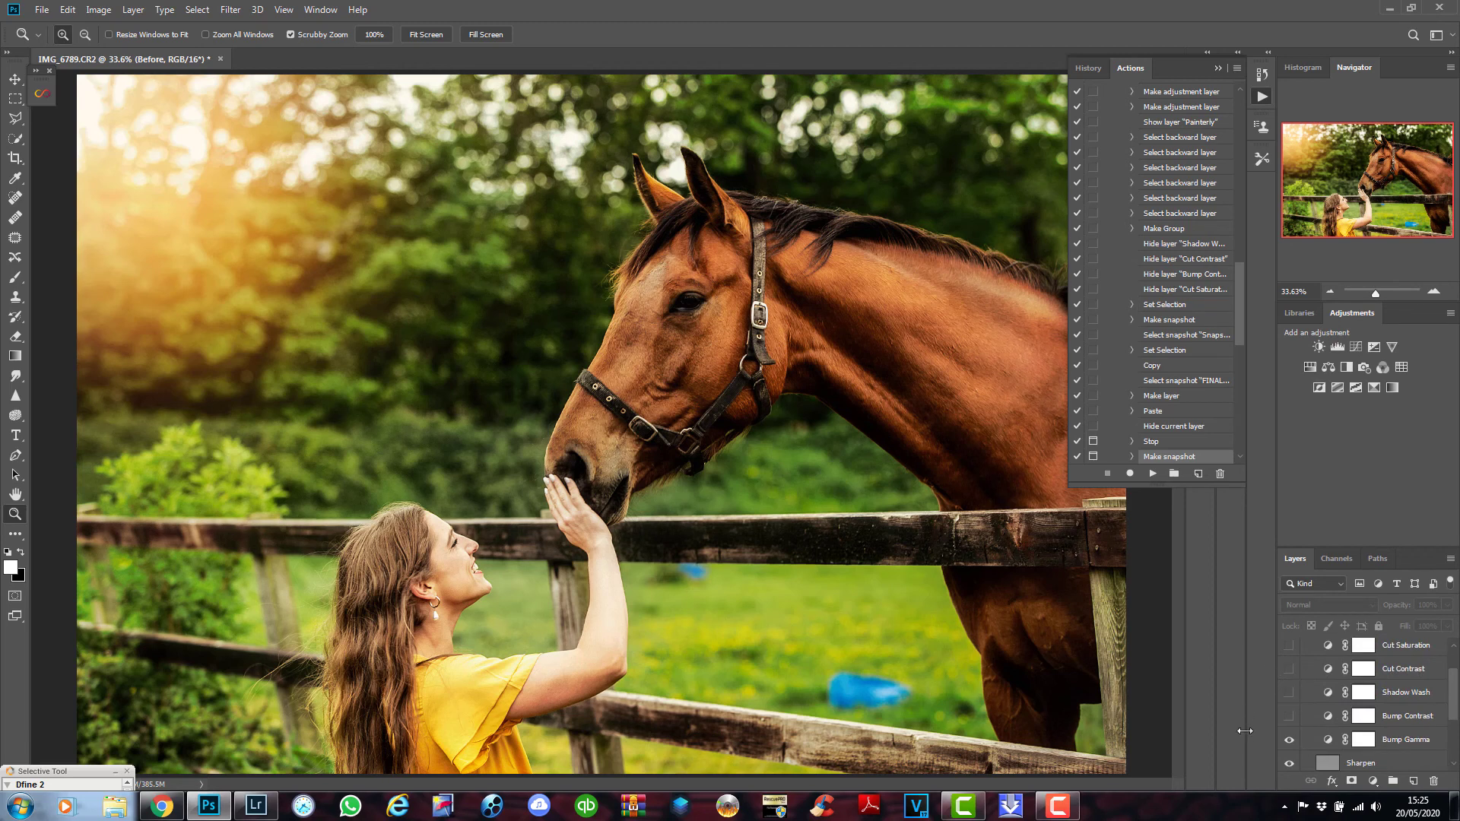
scroll(1309, 718, "down", 1)
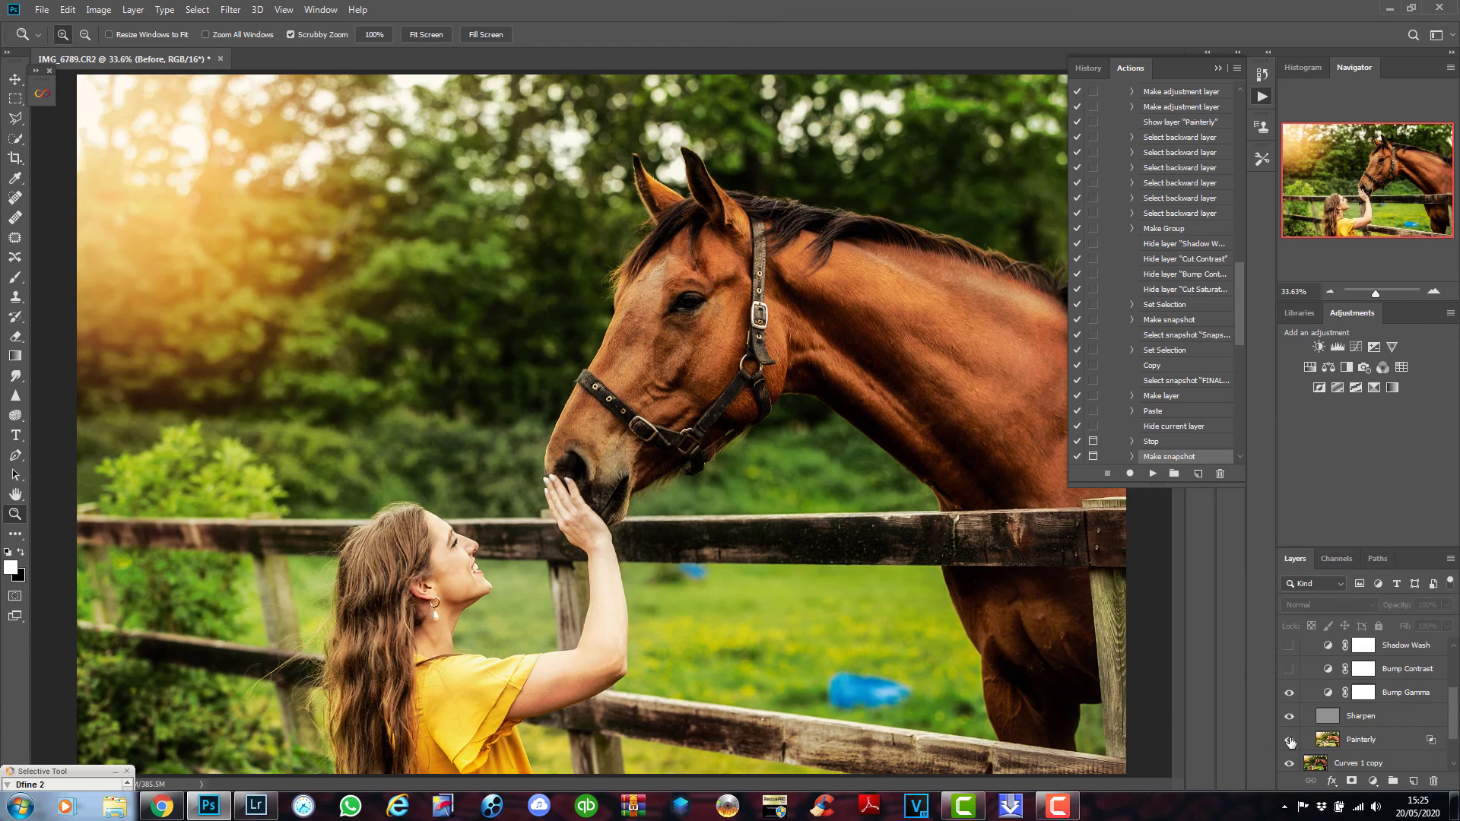
left_click(1289, 741)
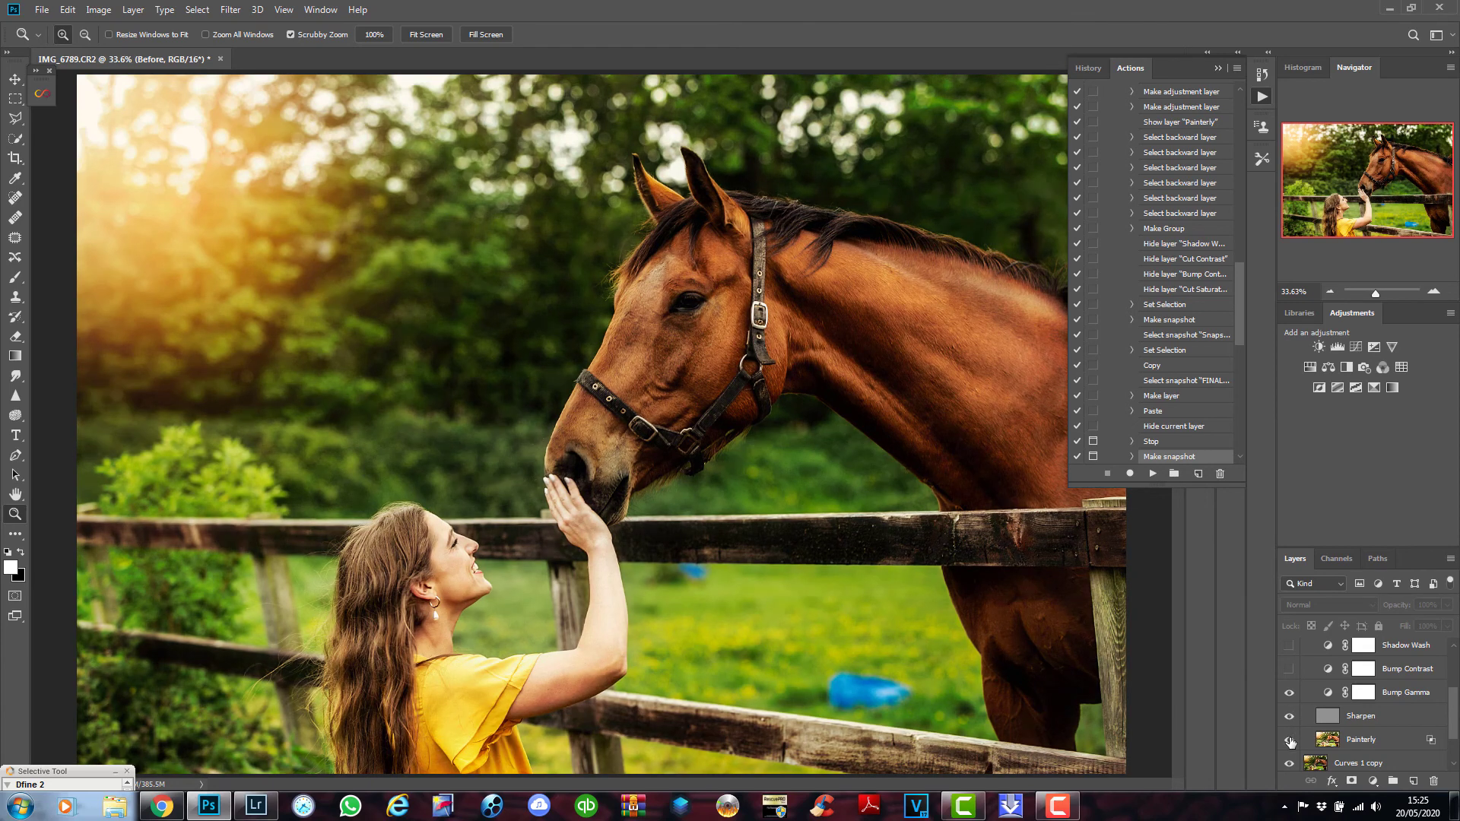
left_click(1291, 741)
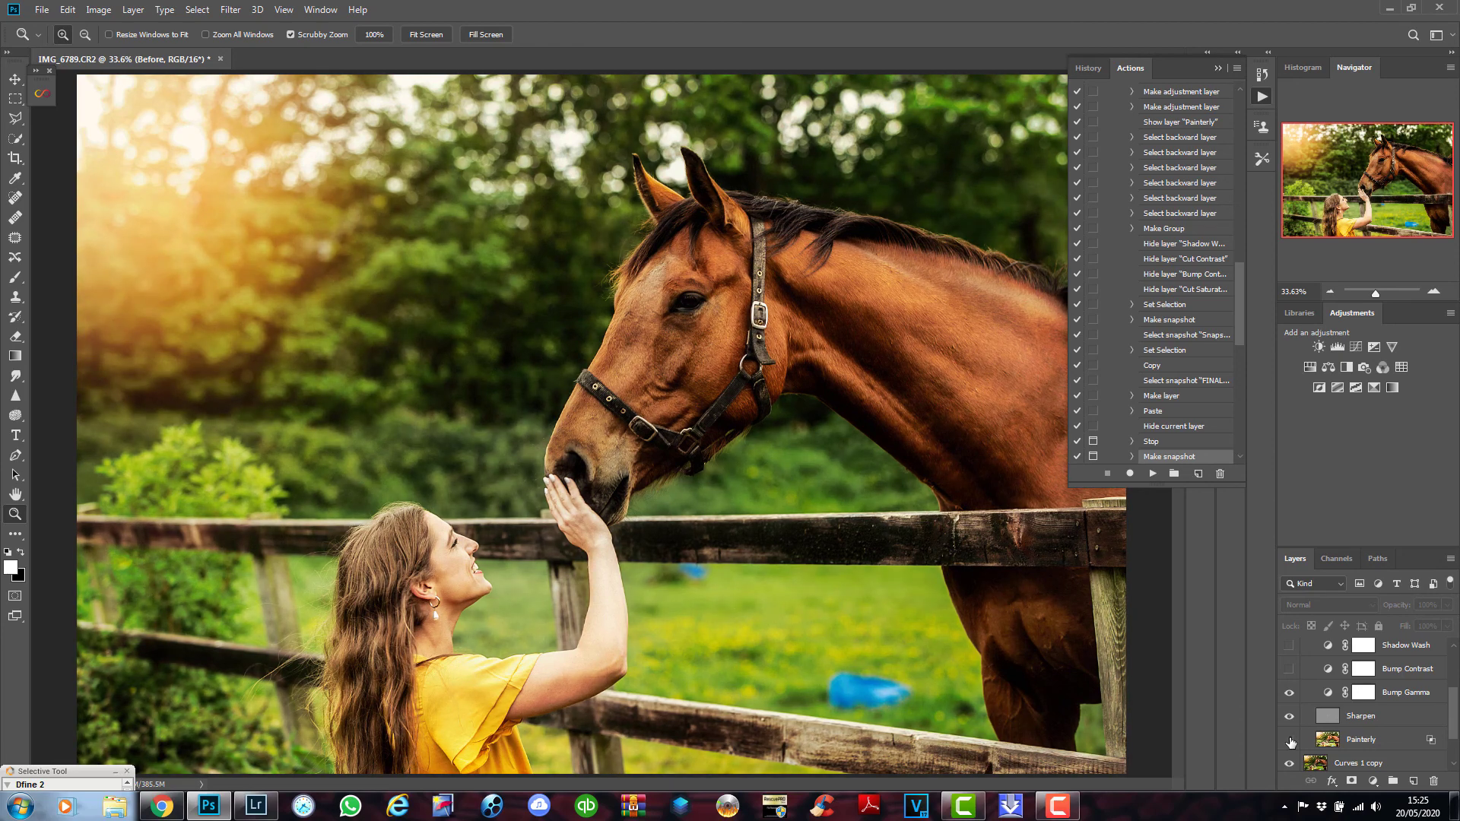
left_click(1290, 742)
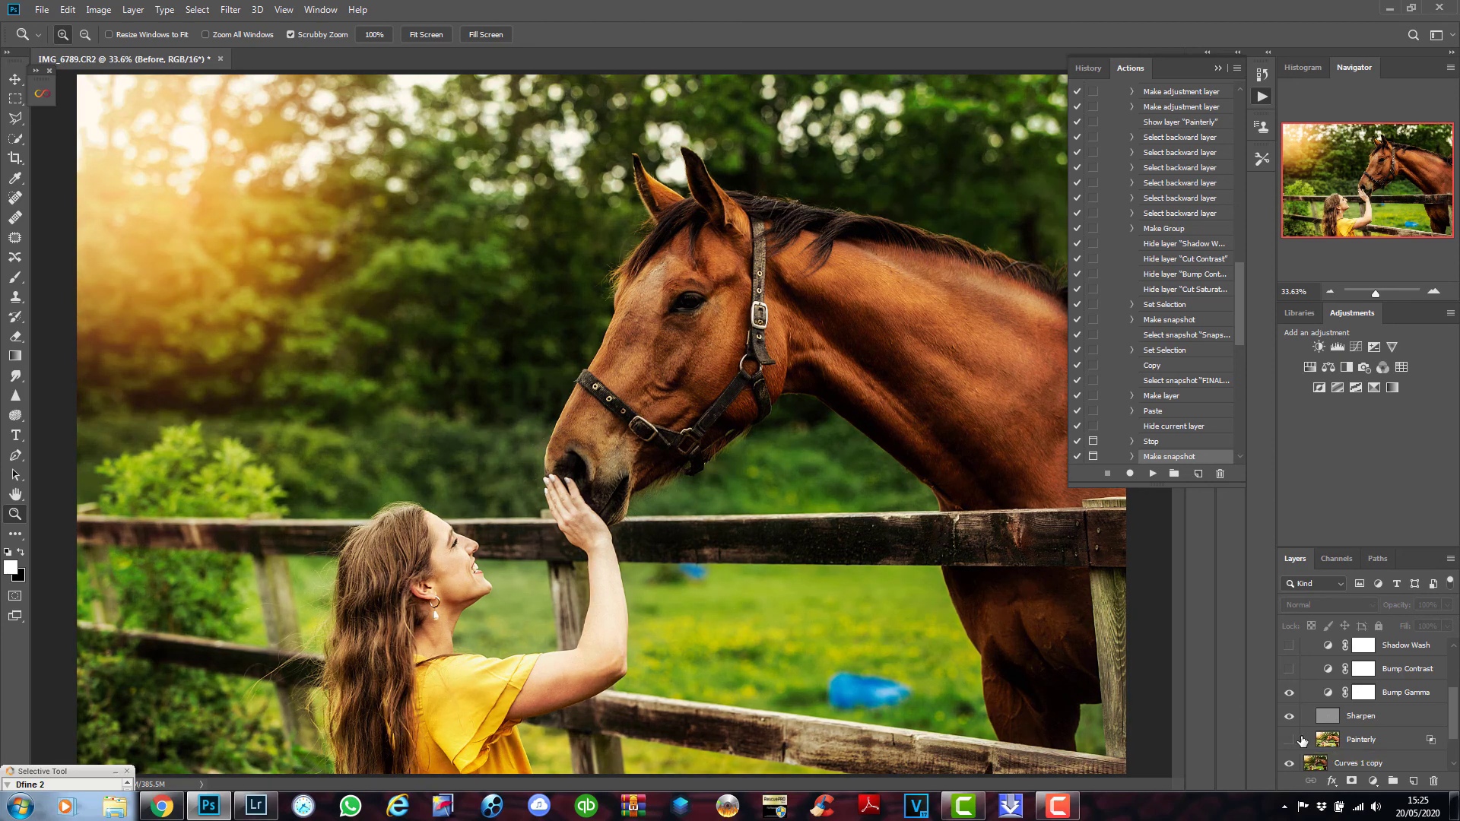
left_click(1290, 742)
left_click(1289, 720)
left_click(1289, 669)
left_click(1289, 647)
left_click(1290, 647)
Turn on the Cut Saturation and Cut Contrast effects in the FINISHING FX group and collapse the group.
scroll(1291, 666, "up", 2)
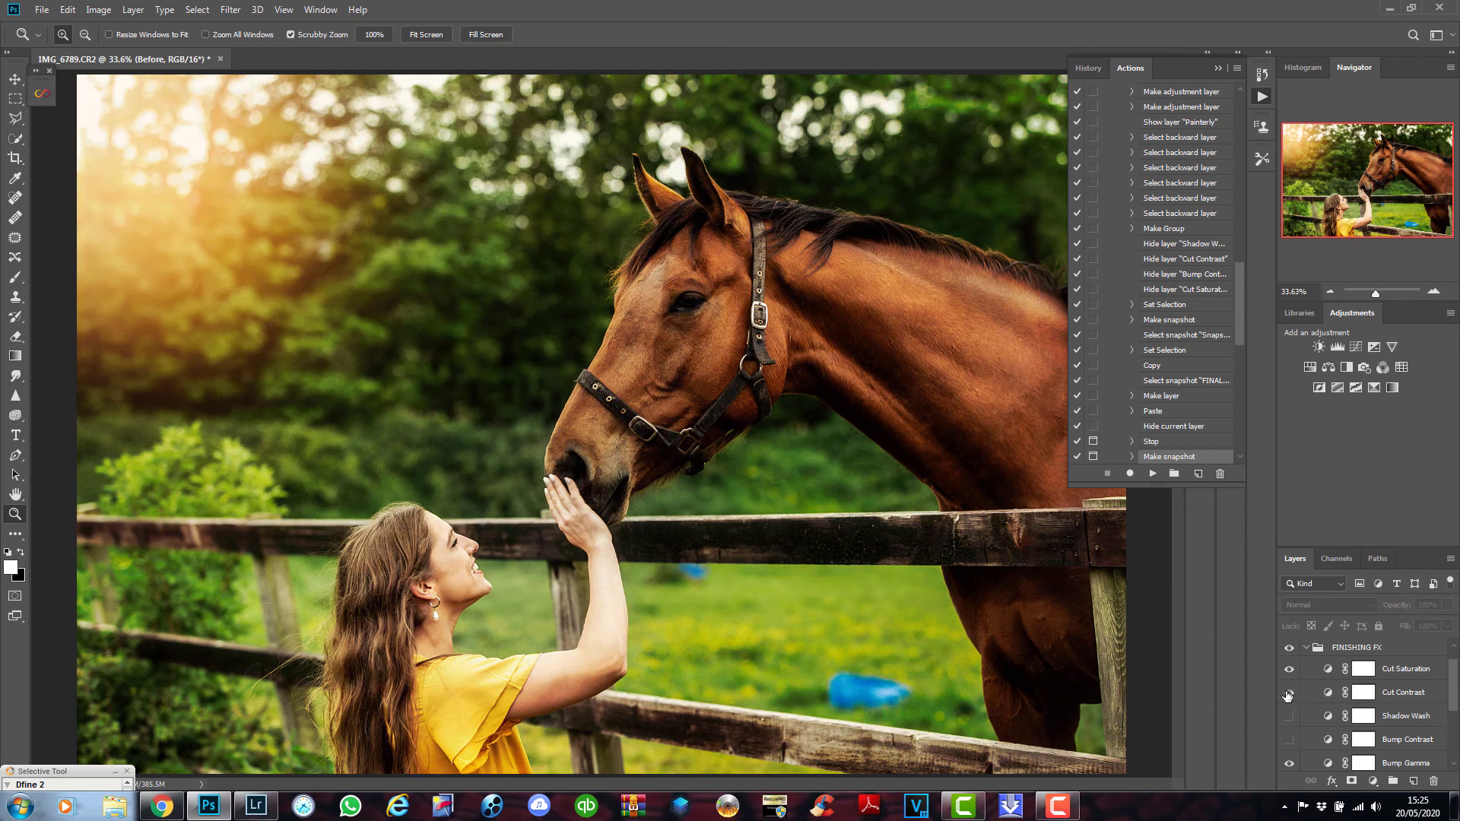
left_click(1288, 693)
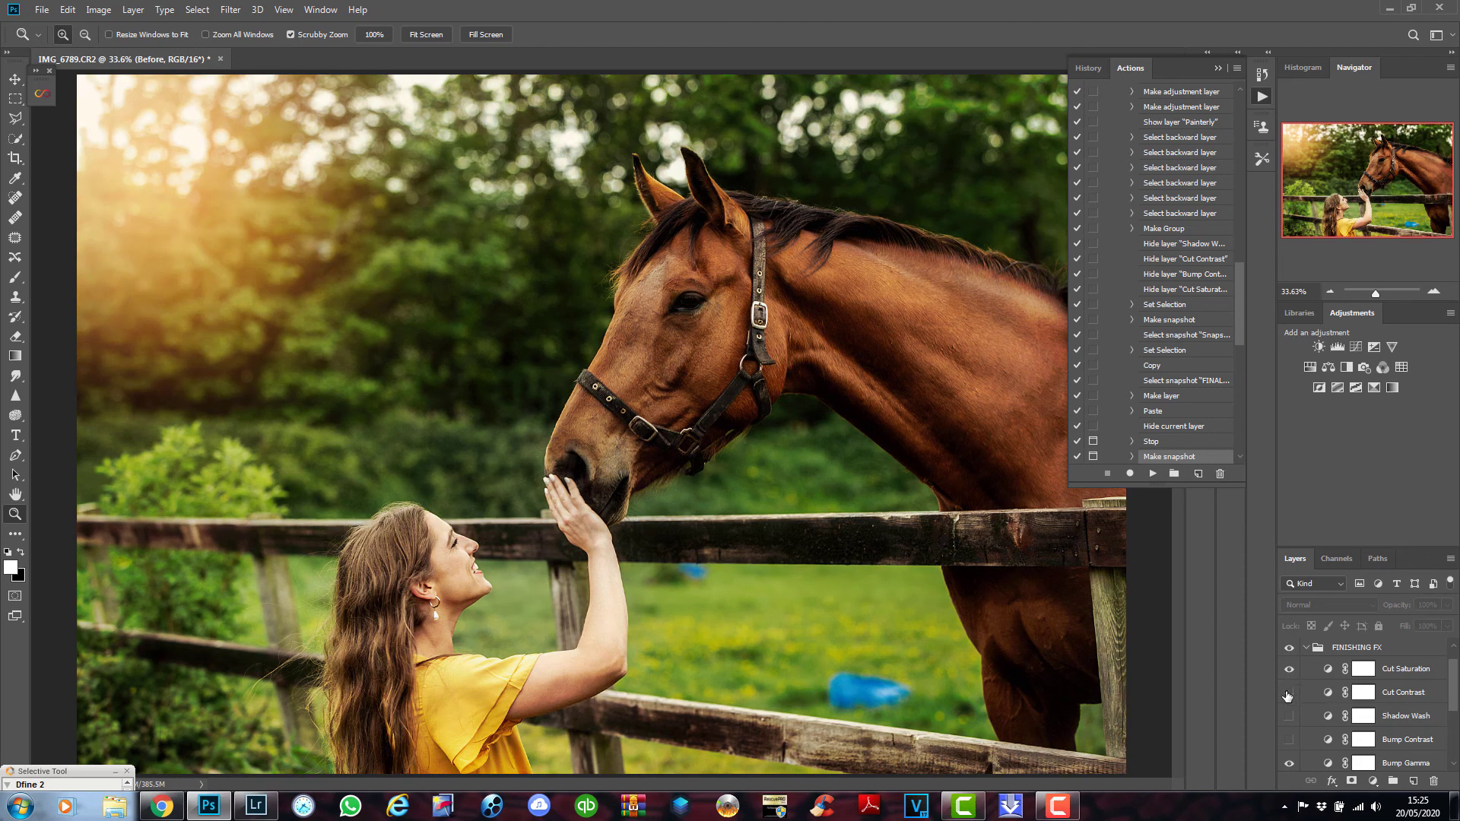
left_click(1288, 693)
left_click(1288, 693)
left_click(1306, 648)
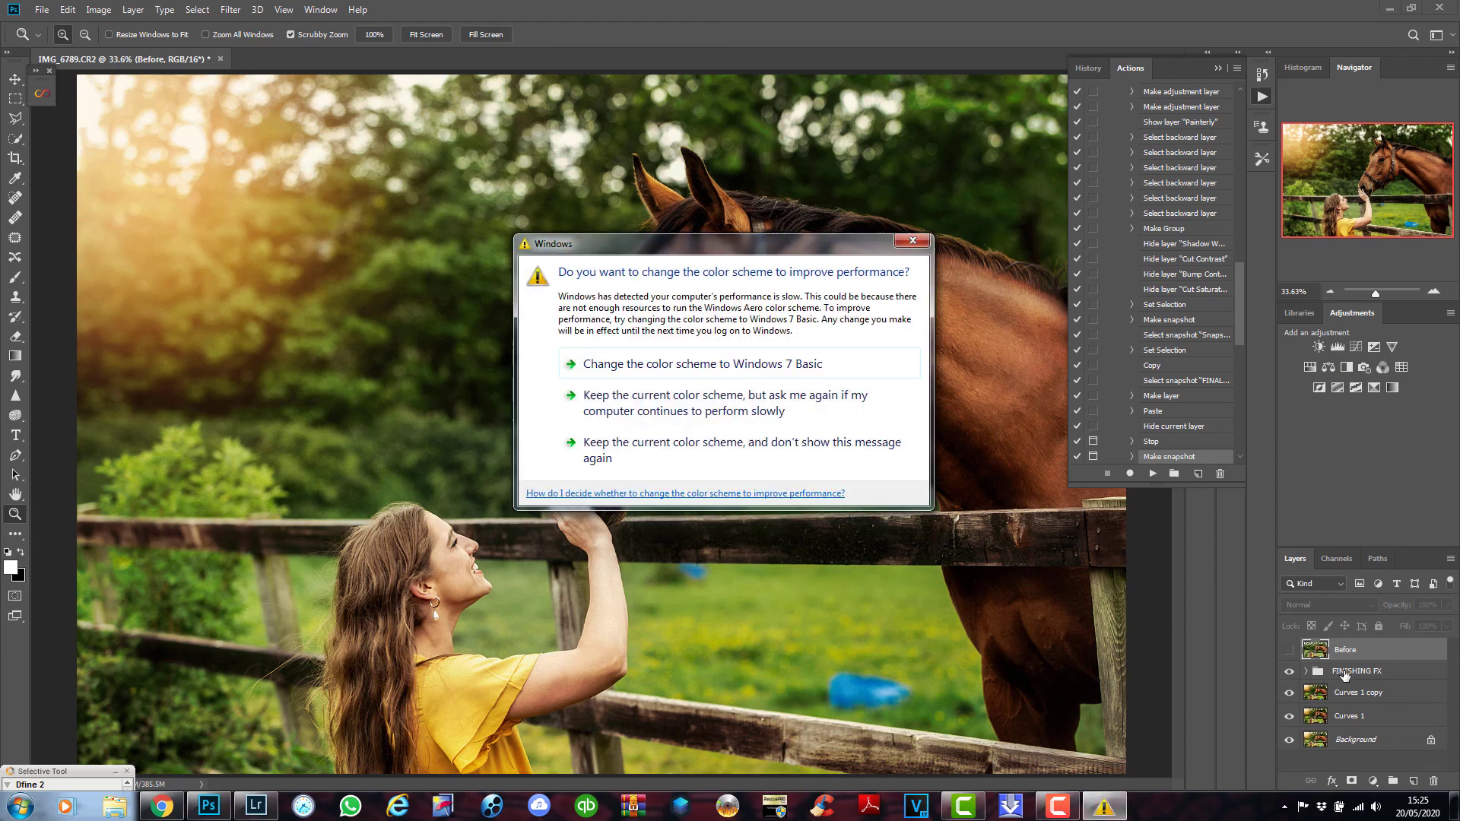
Keep the current Windows color scheme without further messages, and merge all layers, including the FINISHING FX group, into the Background.
left_click(639, 450)
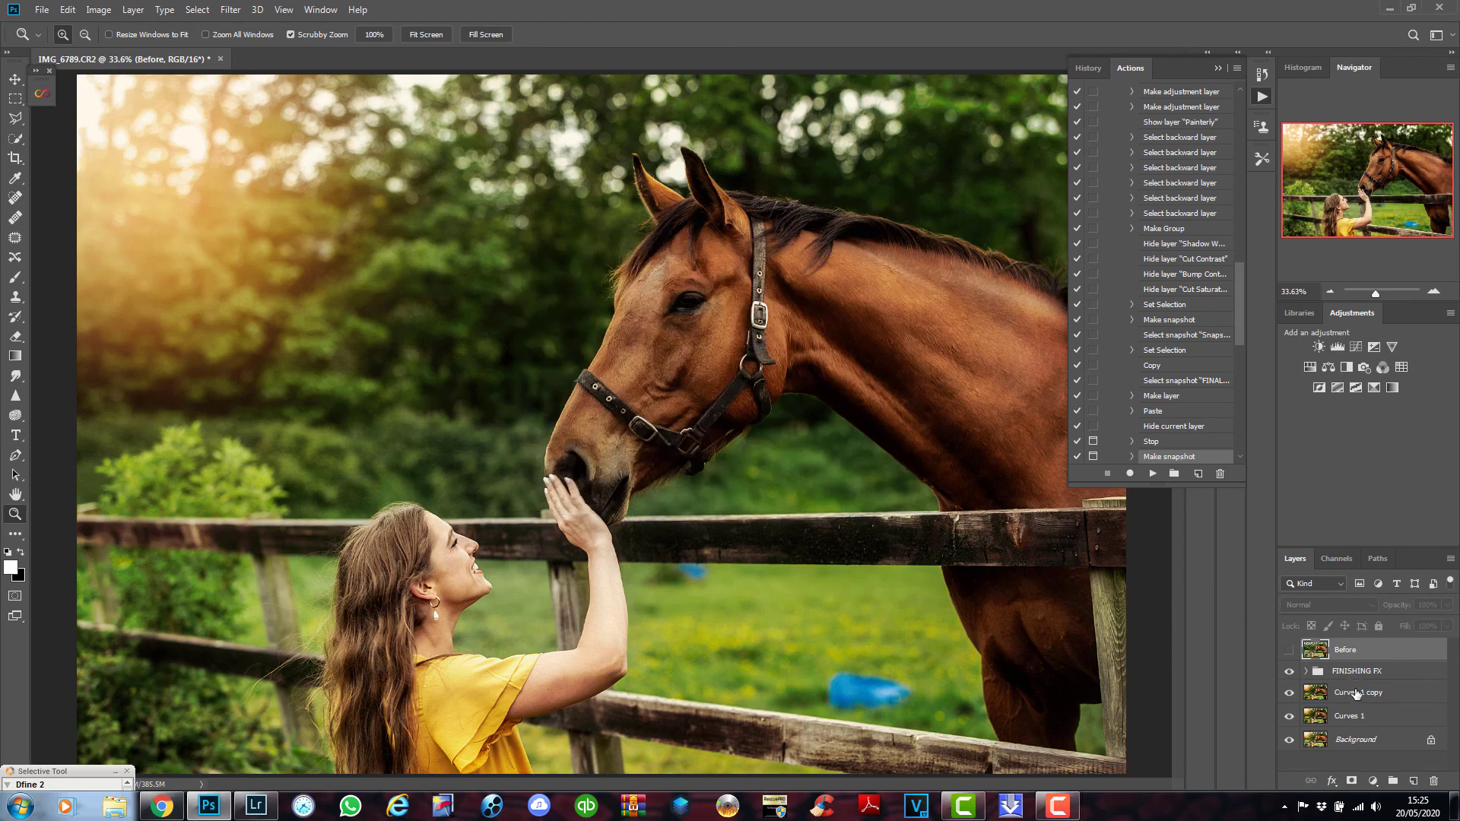
right_click(1366, 745)
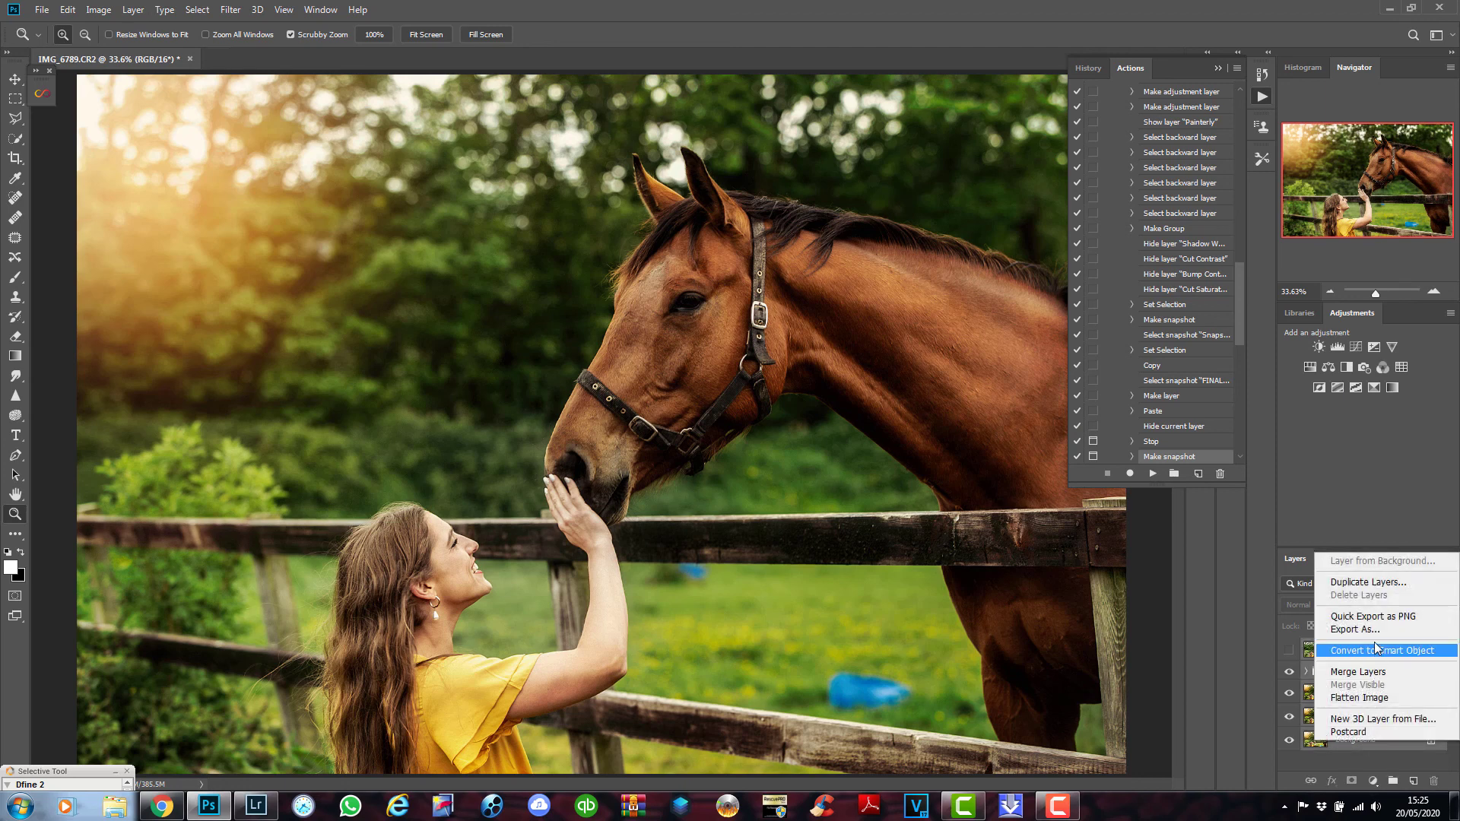
left_click(1380, 675)
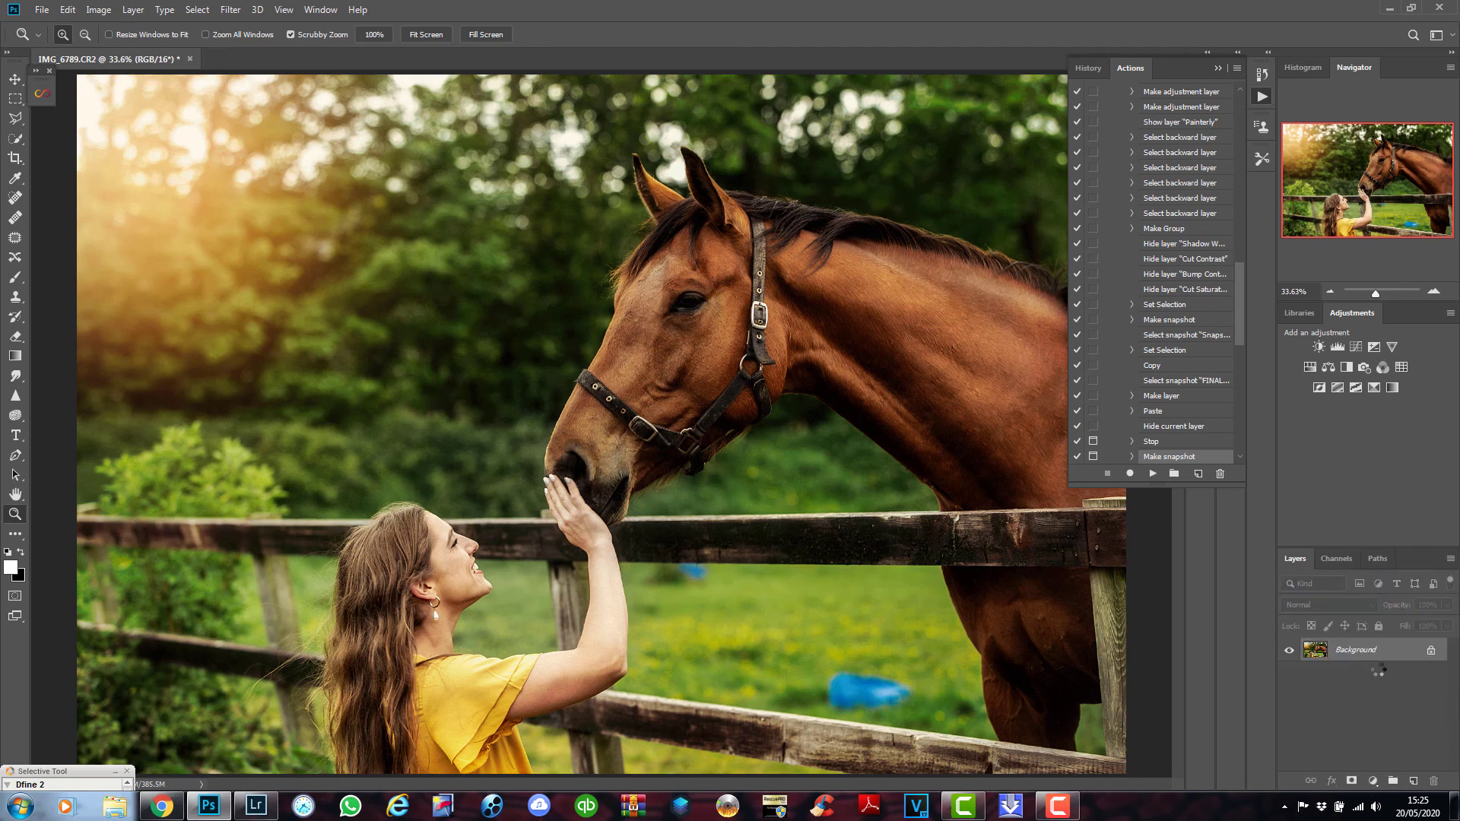
left_click(1217, 68)
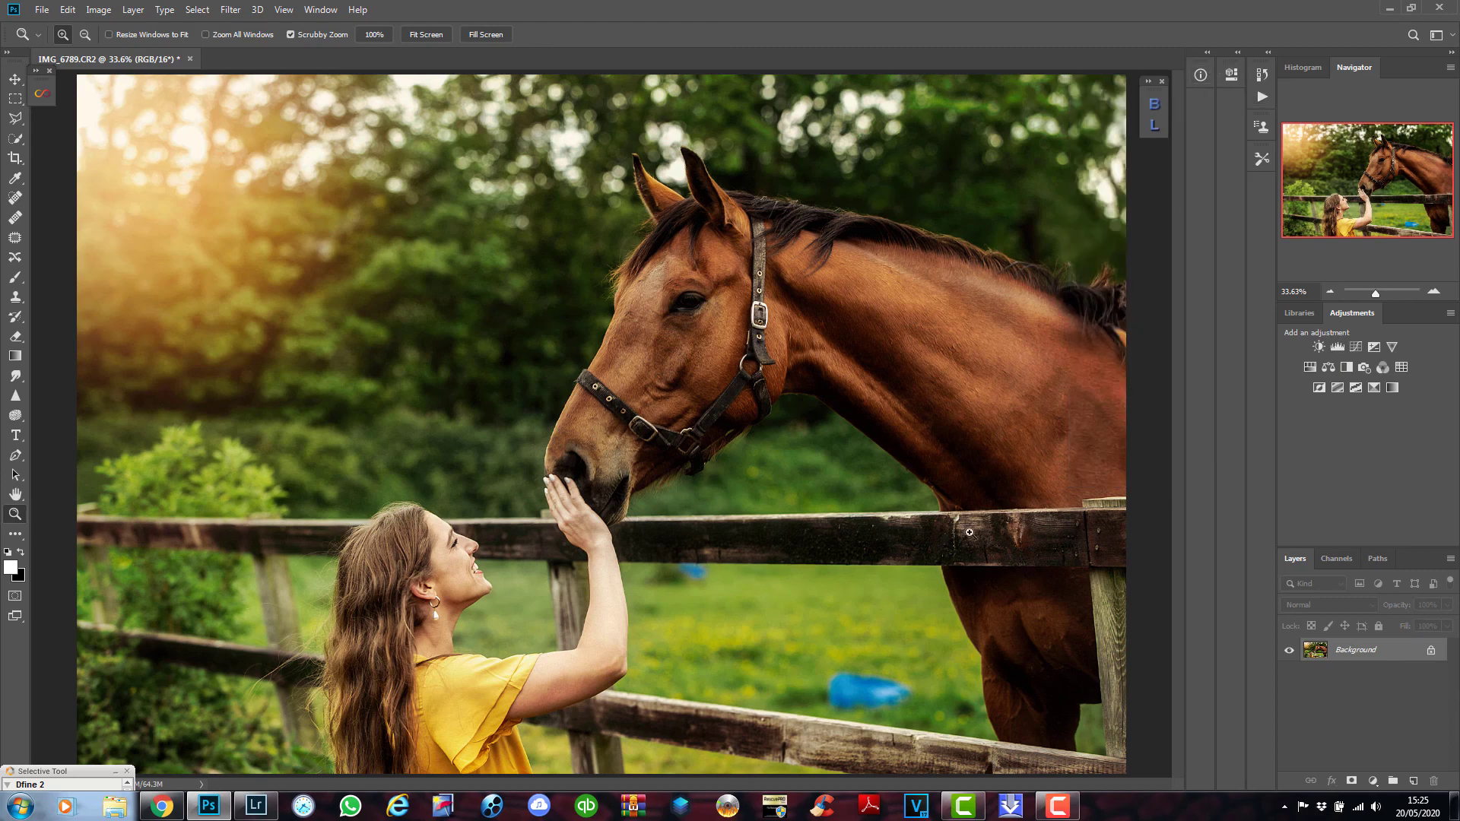
Switch to Lightroom Classic, reset the develop settings of IMG_6789.CR2 and open the unedited photo in Photoshop.
left_click(259, 804)
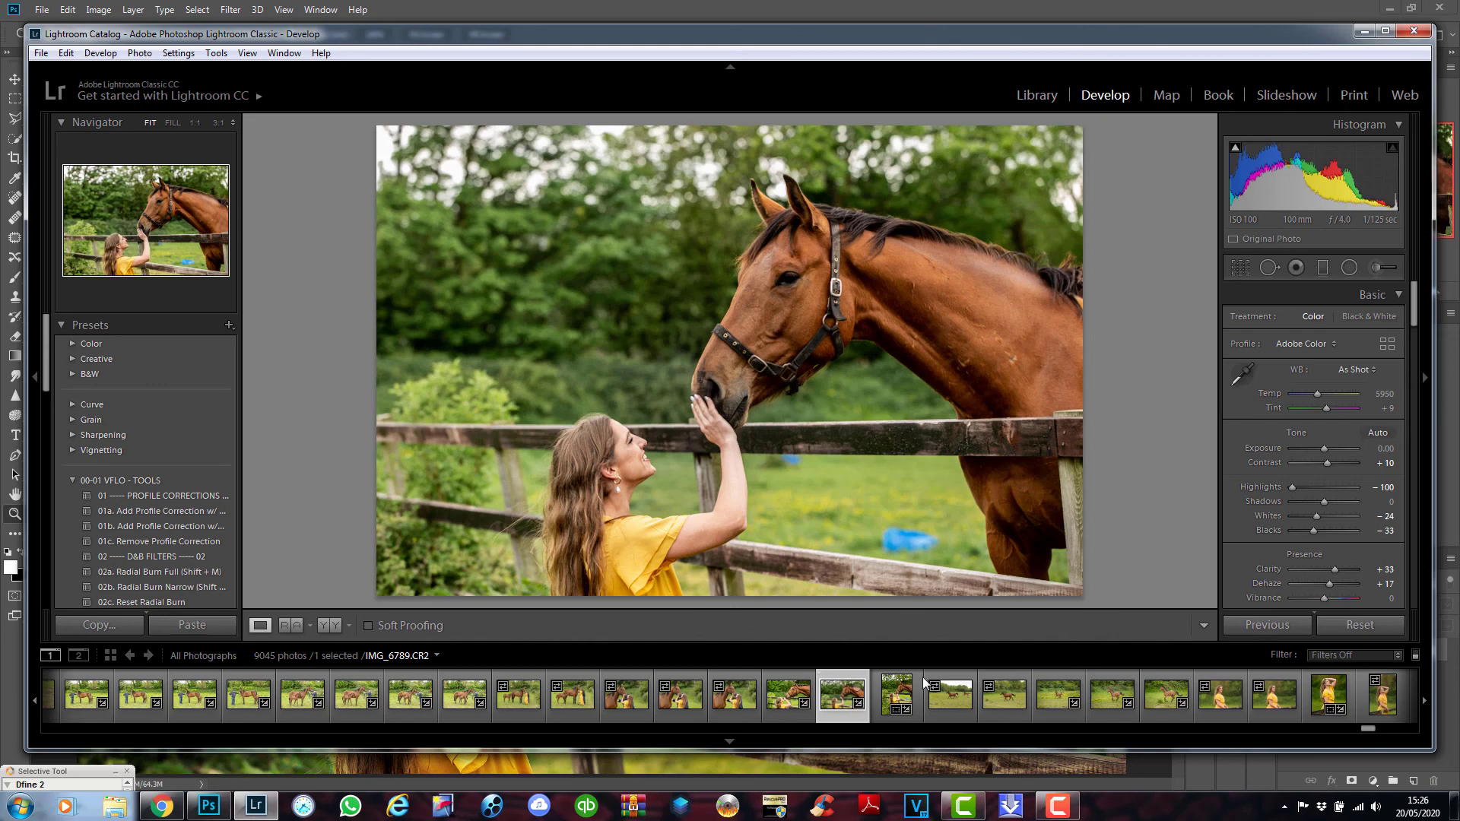
left_click(1360, 624)
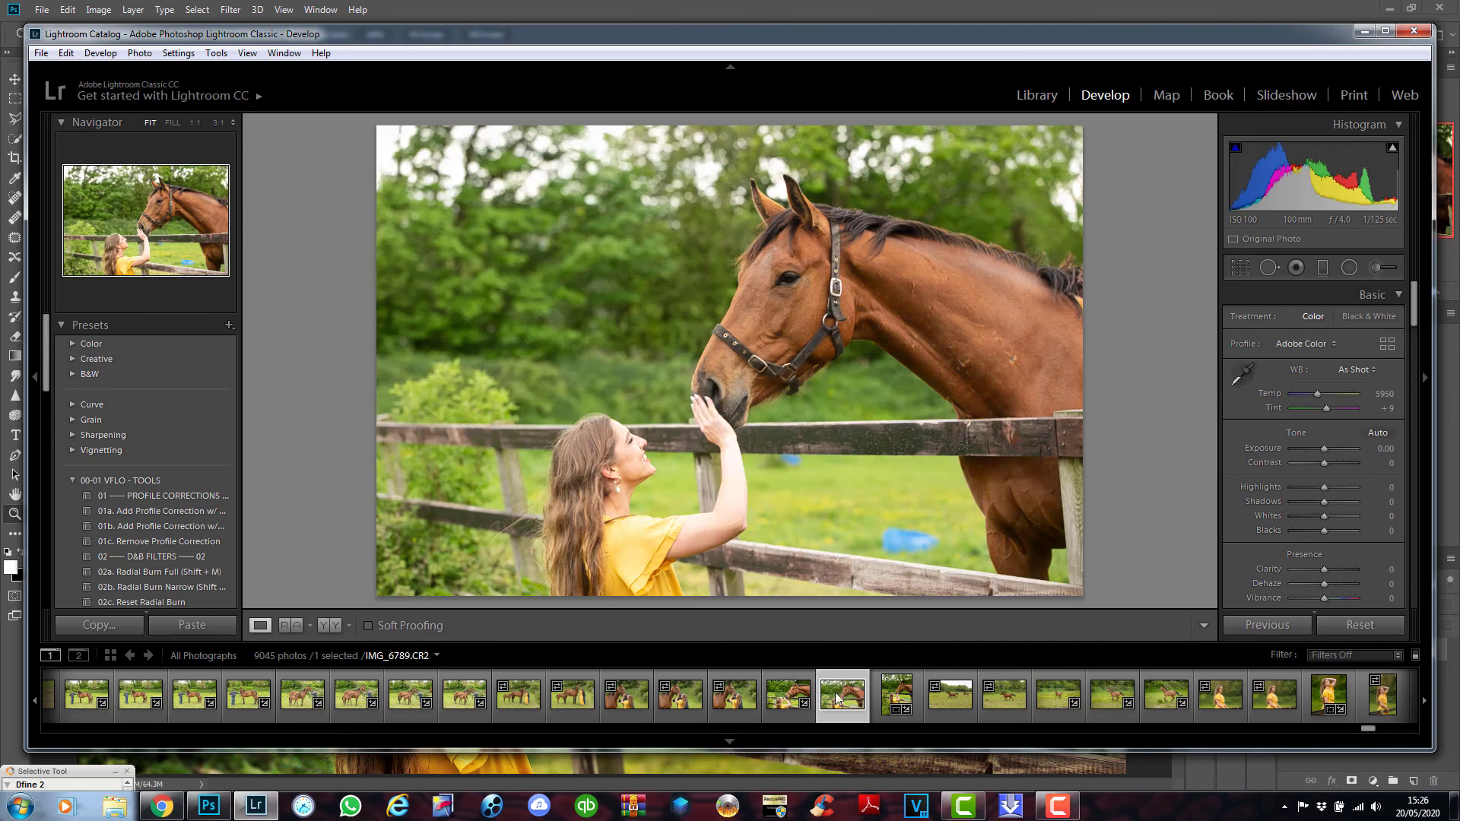
right_click(837, 698)
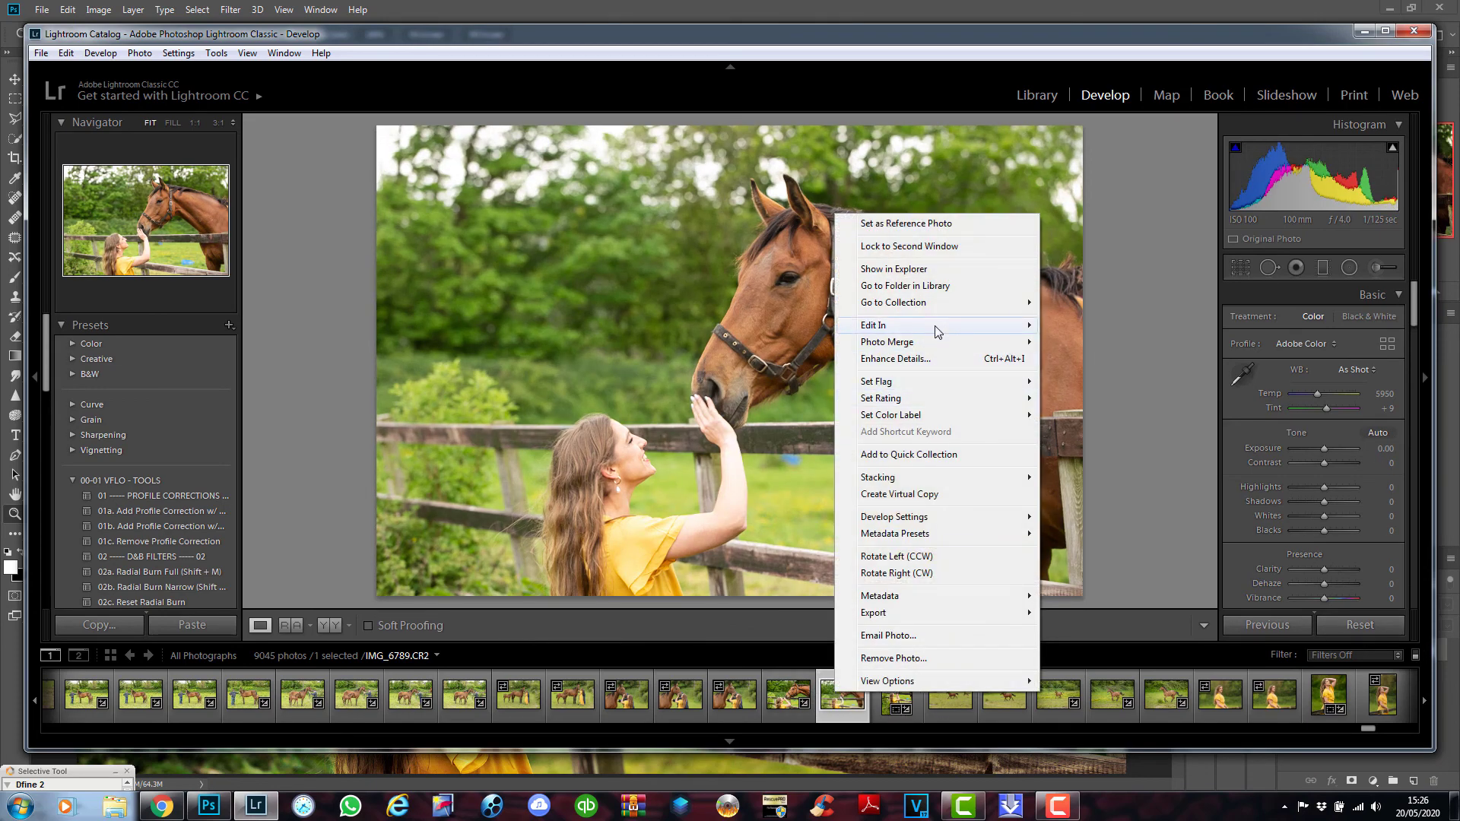
mouse_move(936, 327)
left_click(1150, 327)
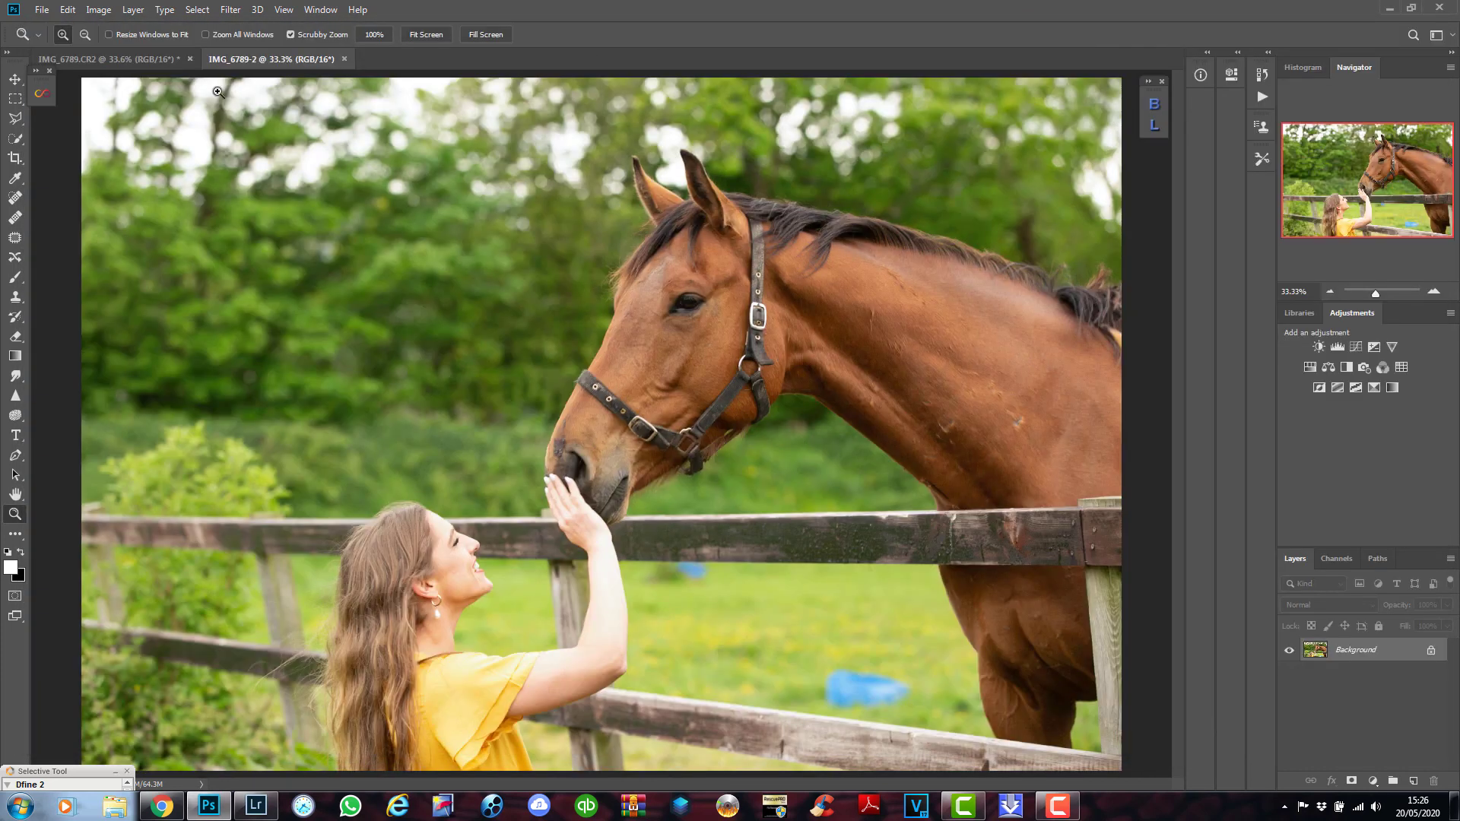
Compare the finished IMG_6789.CR2 edit with the unedited IMG_6789-2 by alternating between both documents, ending on the finished edit.
left_click(155, 61)
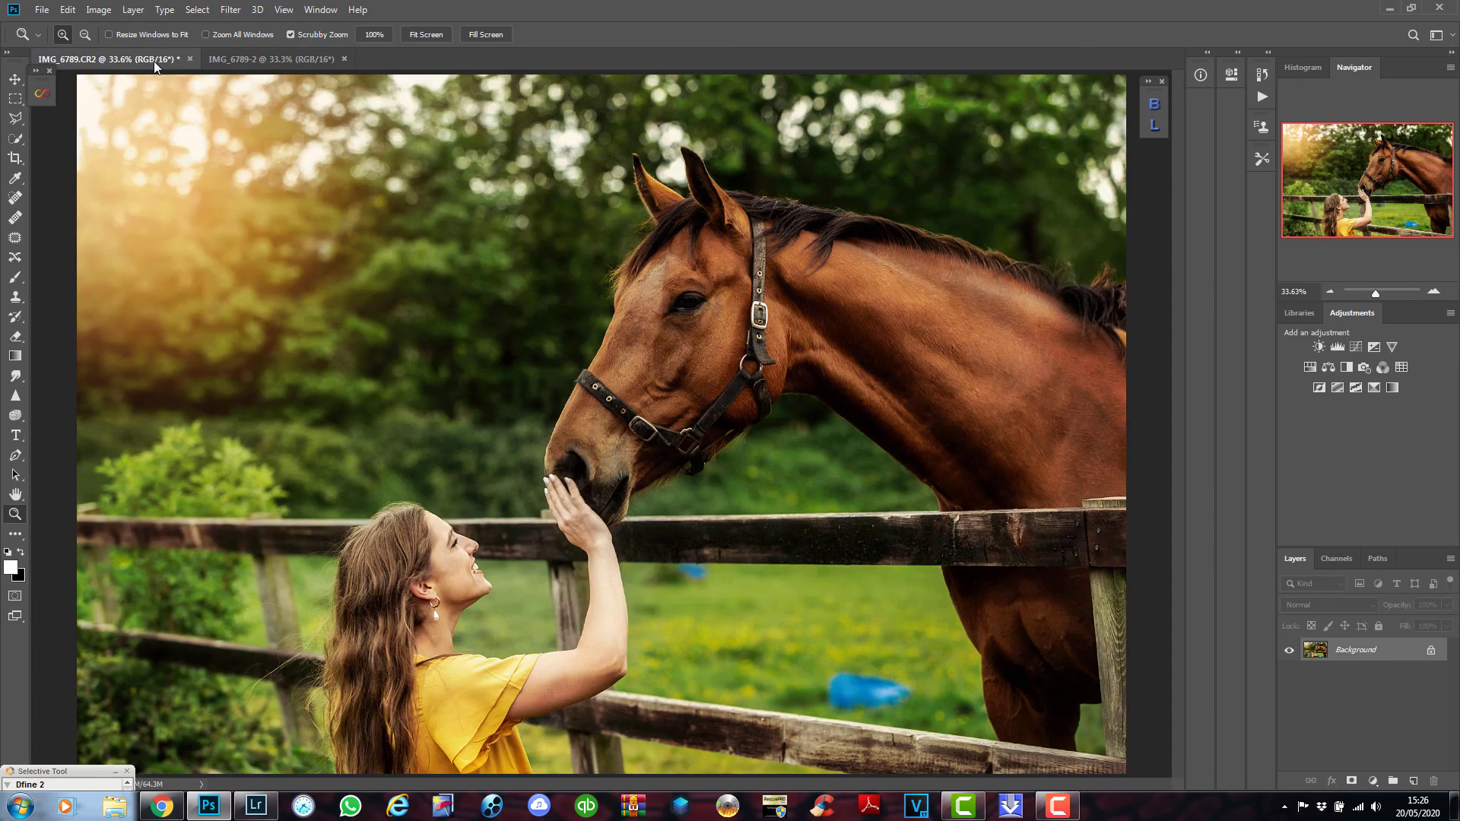
left_click(236, 65)
left_click(167, 67)
left_click(273, 68)
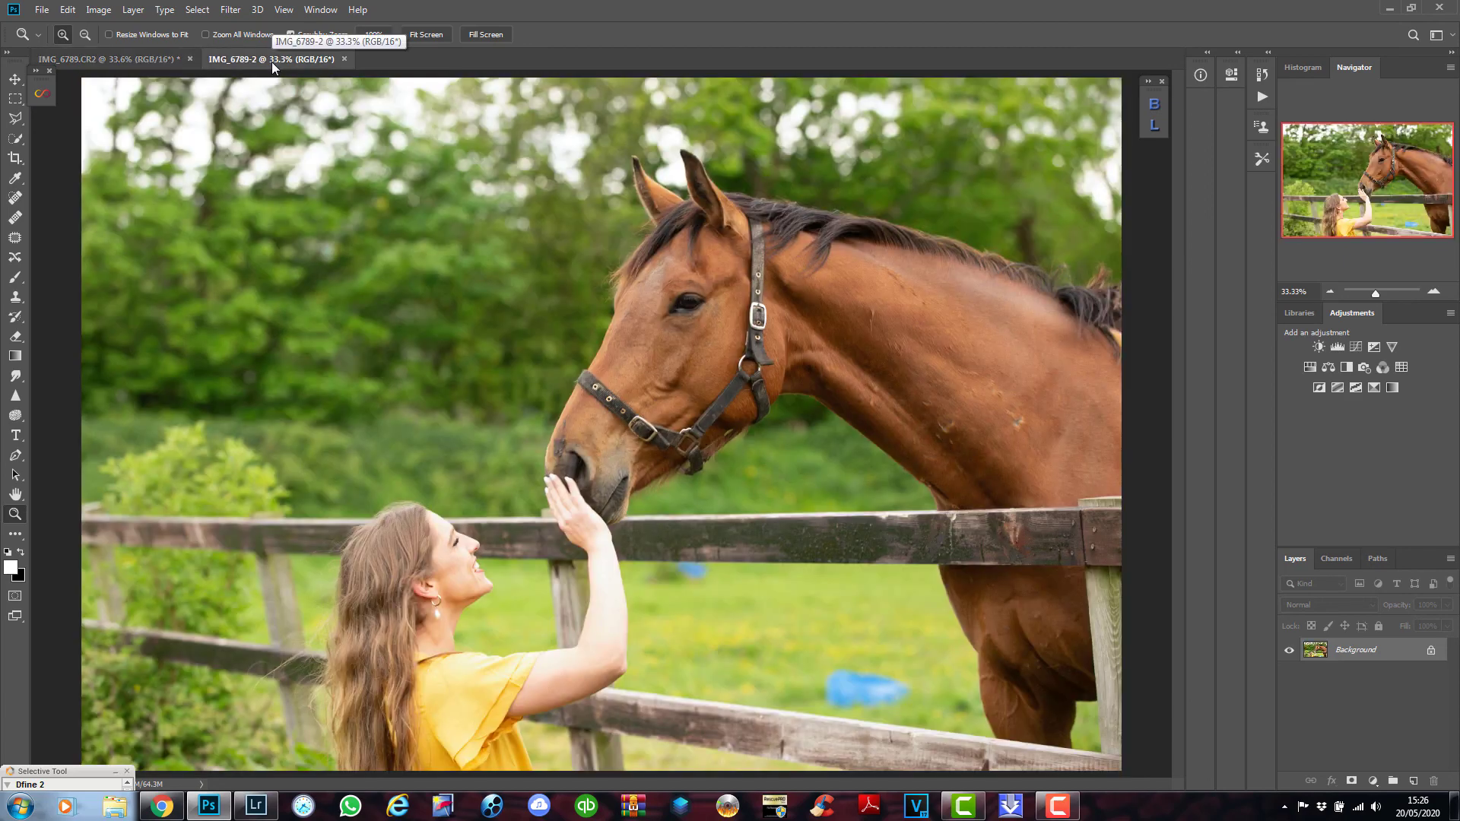
left_click(165, 65)
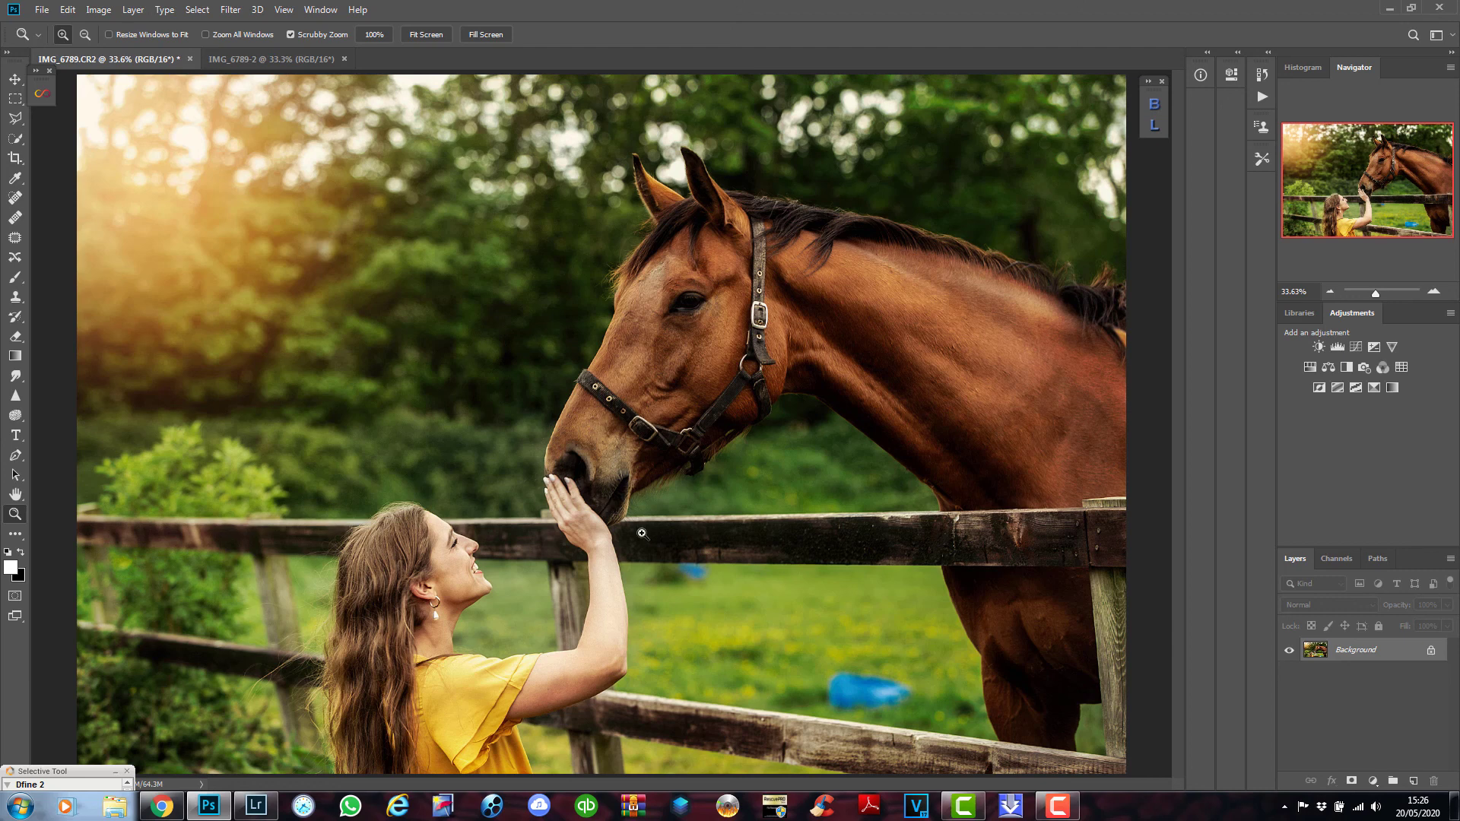
left_click(1056, 807)
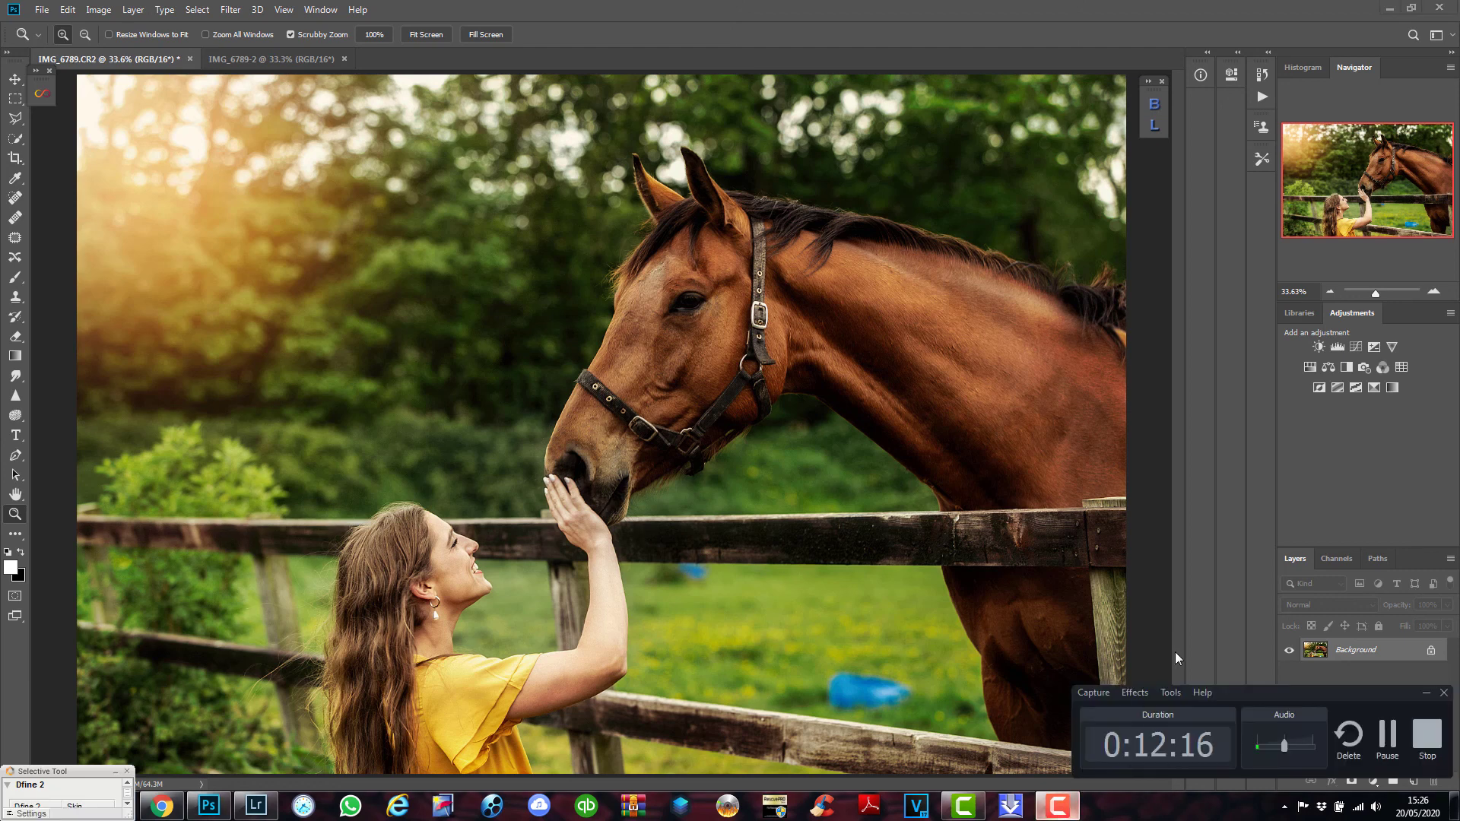